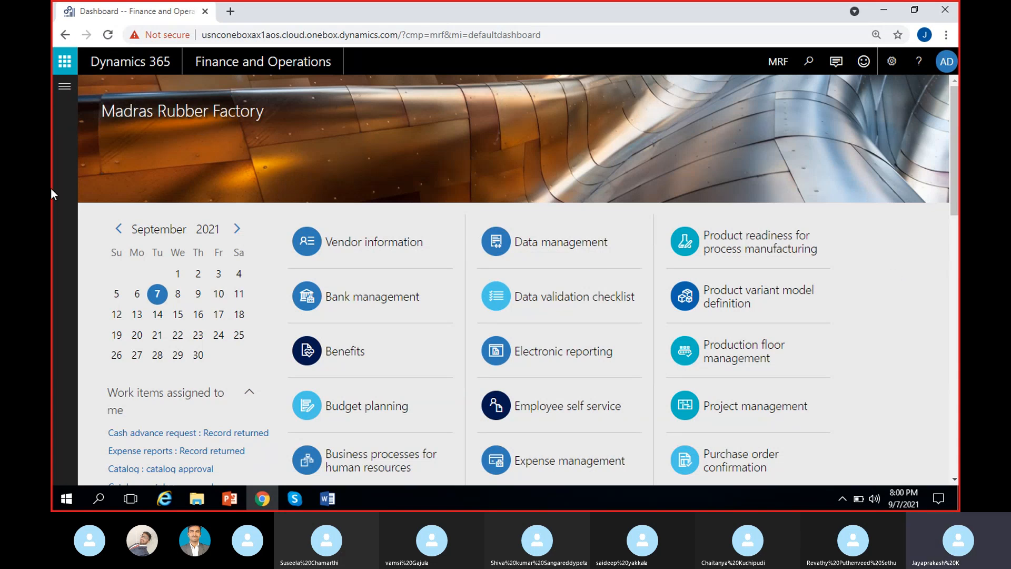
Step: Open the Vendor groups page of the Accounts payable module
{"action": "left_click", "coordinate": [65, 86]}
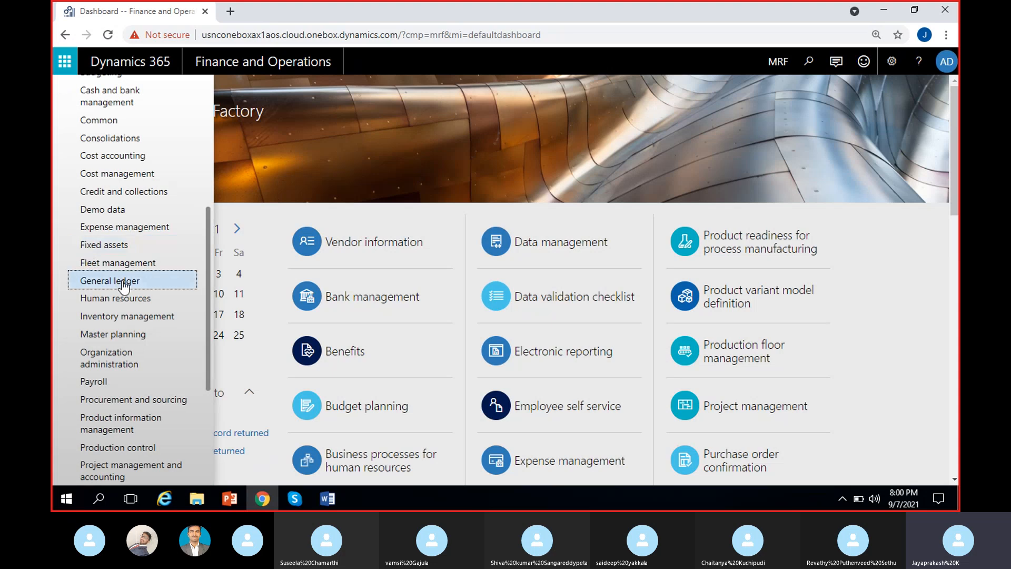
{"action": "scroll", "coordinate": [145, 274], "scroll_direction": "up", "scroll_amount": 5}
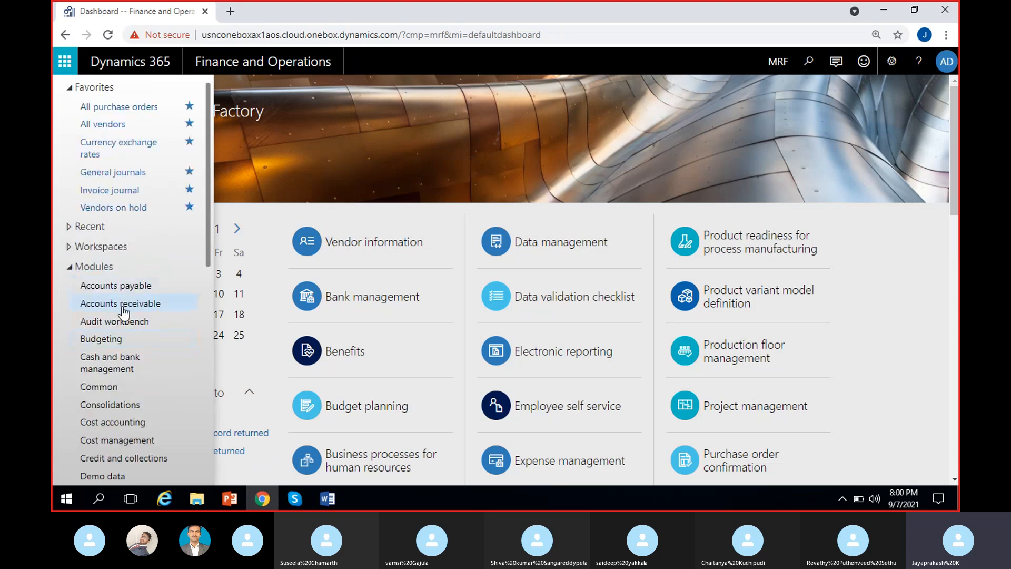
{"action": "left_click", "coordinate": [136, 289]}
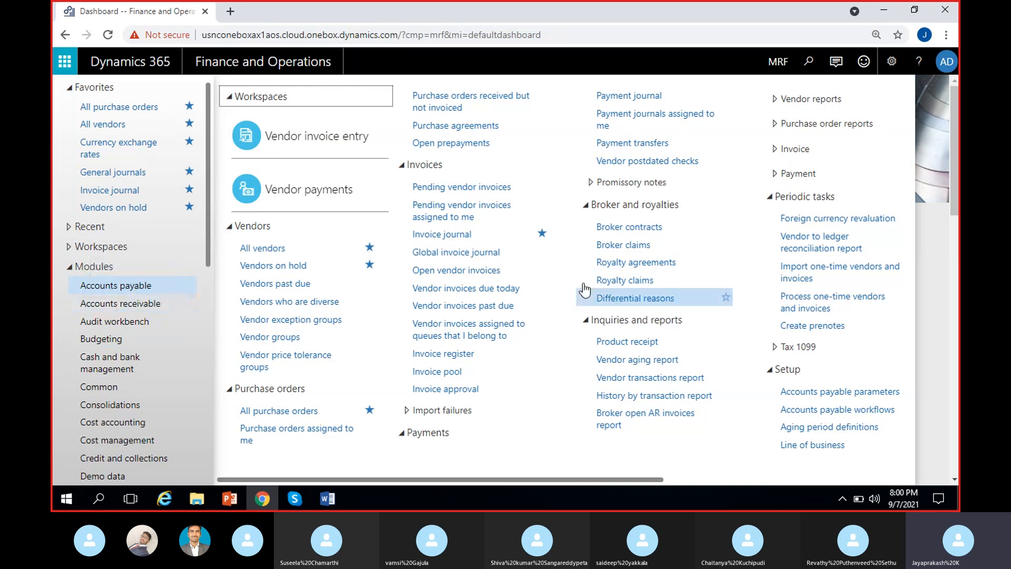
{"action": "left_click", "coordinate": [275, 338]}
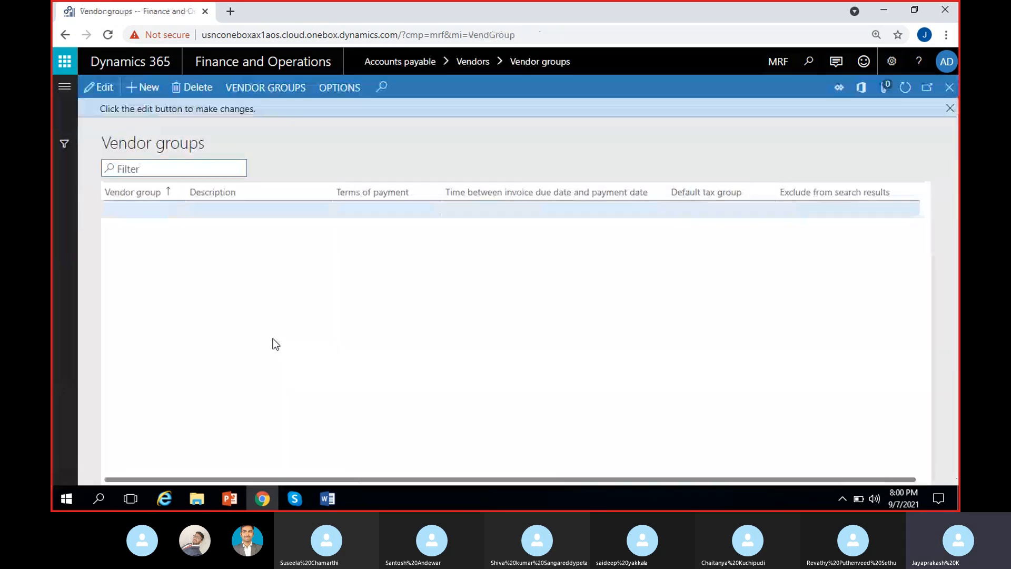
Step: Create vendor group 01 with the description "Domestic Vendor group", save it and close the page
{"action": "left_click", "coordinate": [143, 88]}
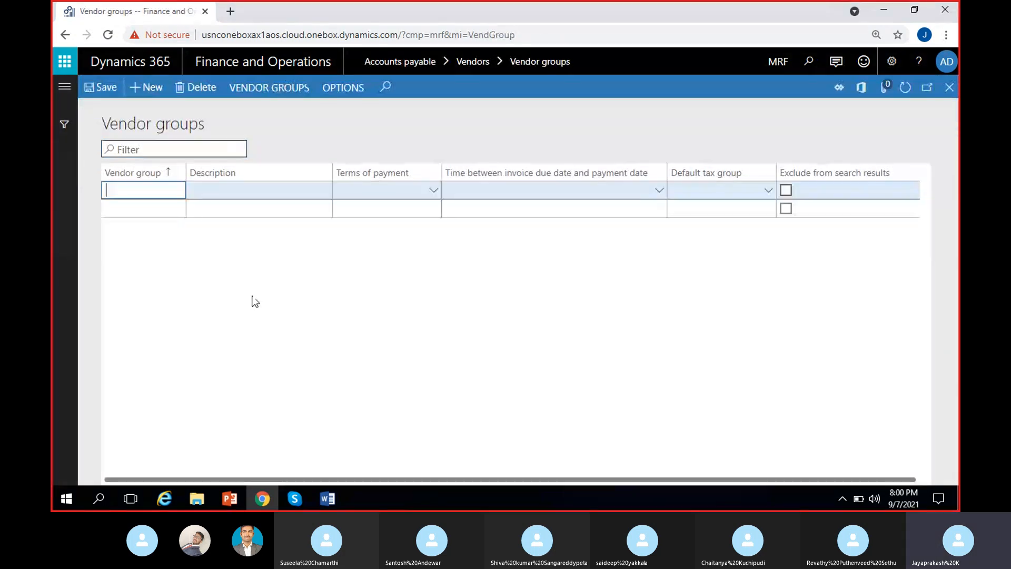
{"action": "left_click", "coordinate": [187, 88]}
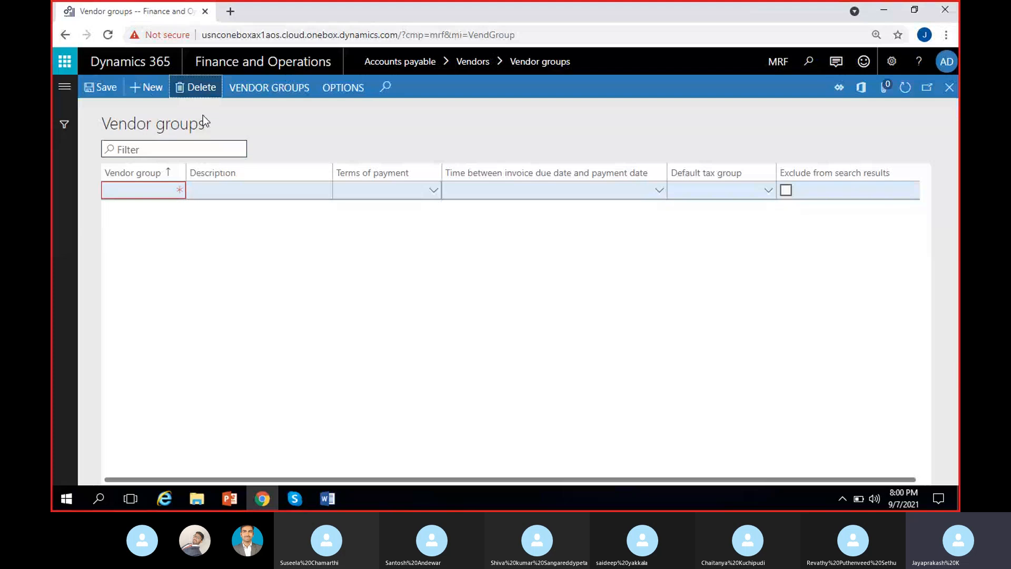
{"action": "left_click", "coordinate": [147, 196]}
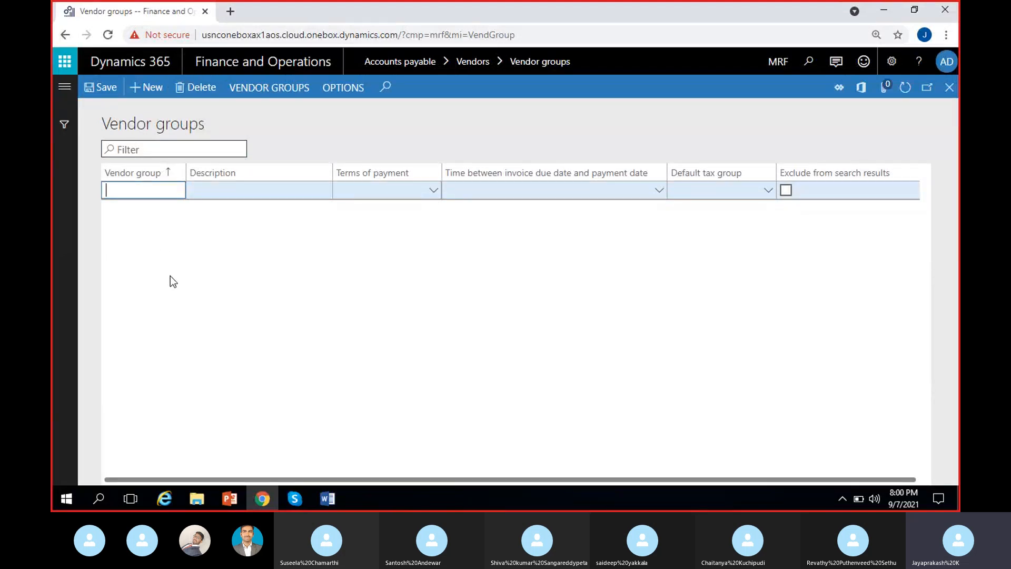
{"action": "type", "text": "01"}
{"action": "key", "text": "Tab"}
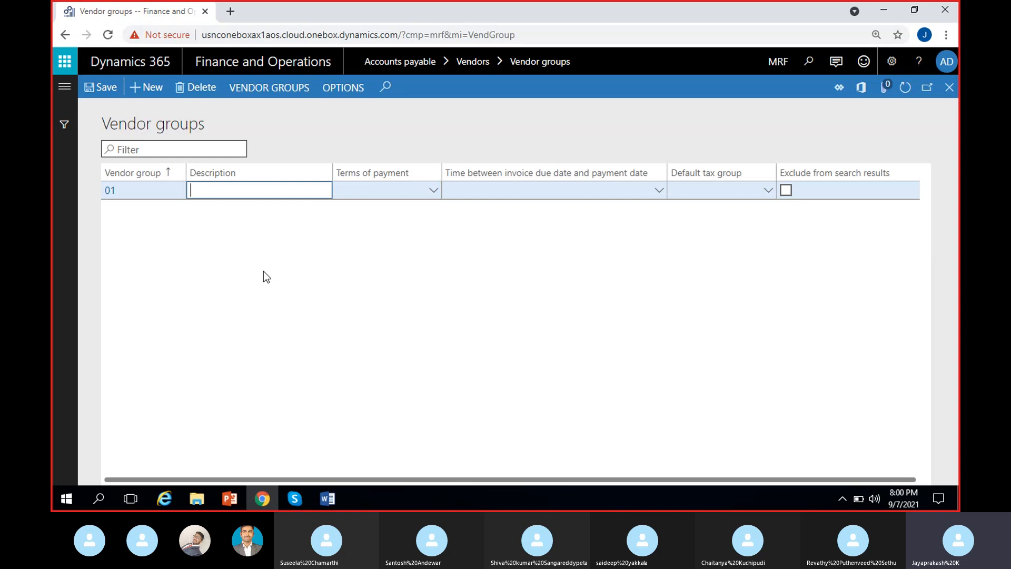
{"action": "type", "text": "Domestic Vendor gro"}
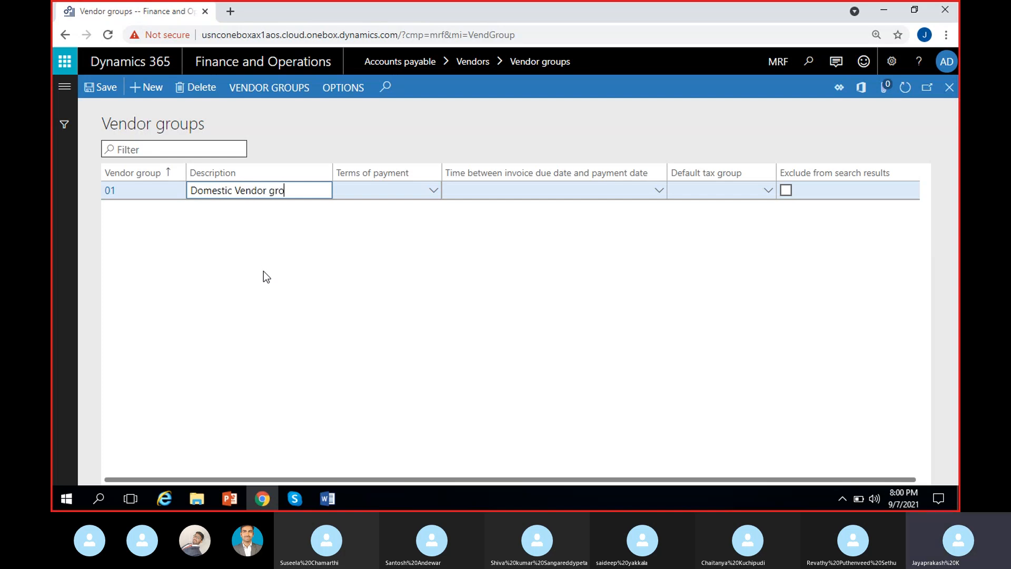
{"action": "type", "text": "up"}
{"action": "left_click", "coordinate": [104, 90]}
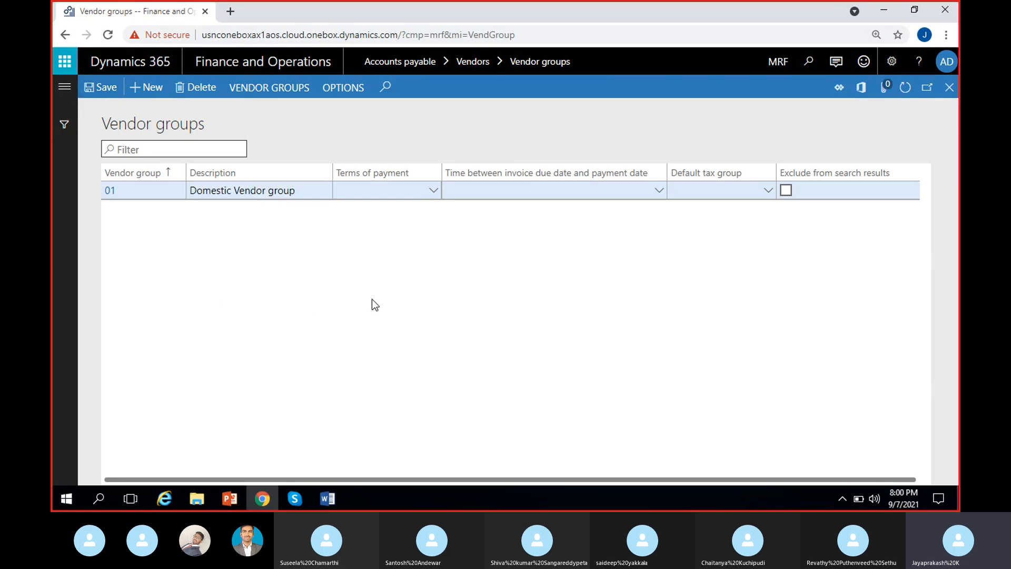
{"action": "left_click", "coordinate": [949, 87]}
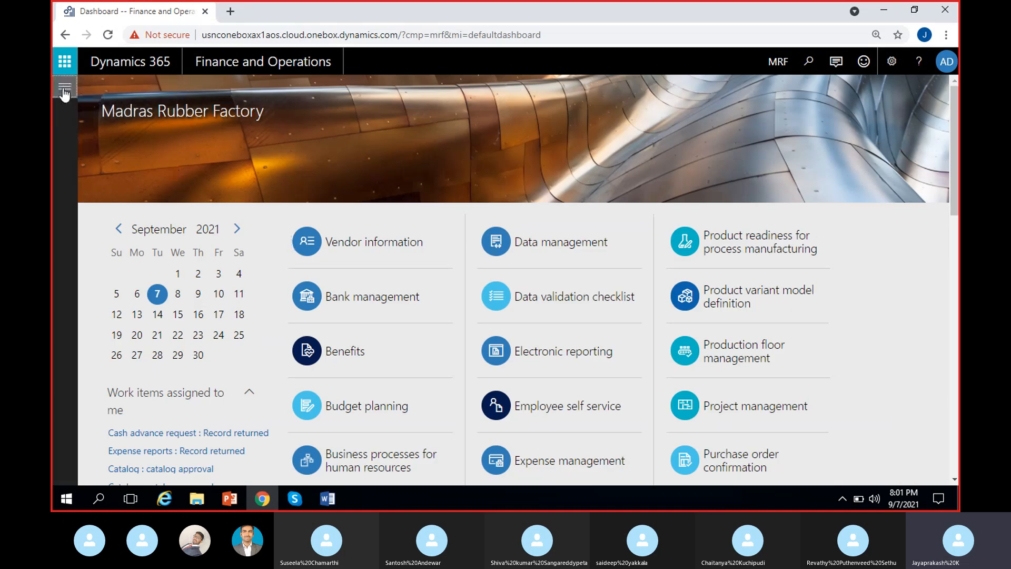
Step: Open the All vendors list in Accounts payable and start a new vendor record
{"action": "left_click", "coordinate": [64, 89]}
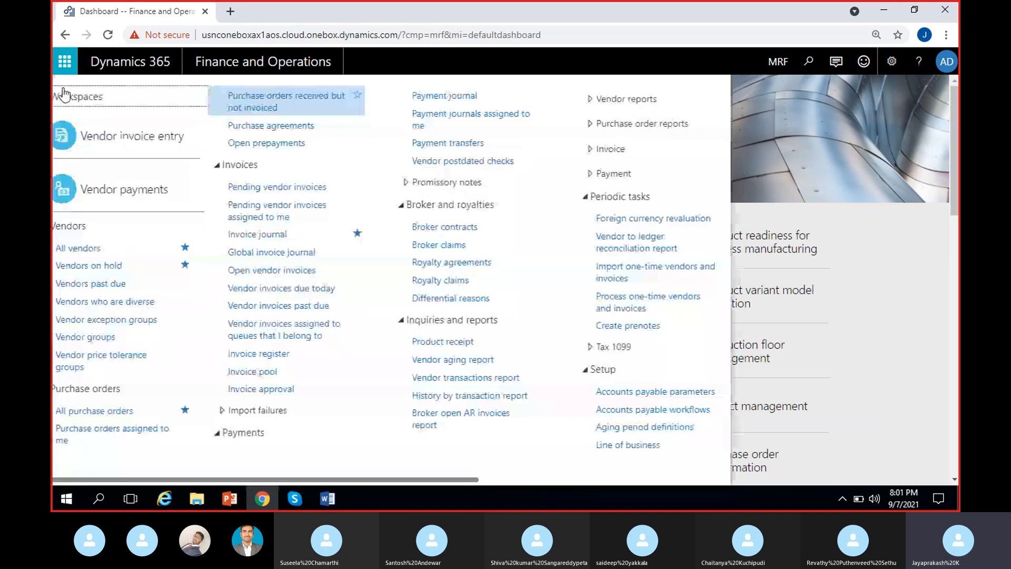
{"action": "left_click", "coordinate": [264, 248]}
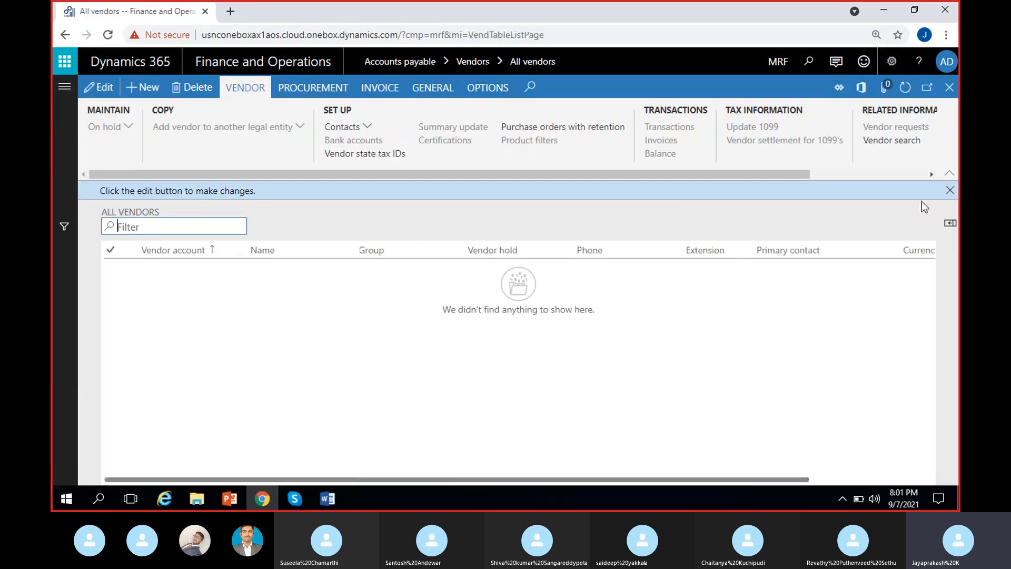
{"action": "left_click", "coordinate": [951, 190]}
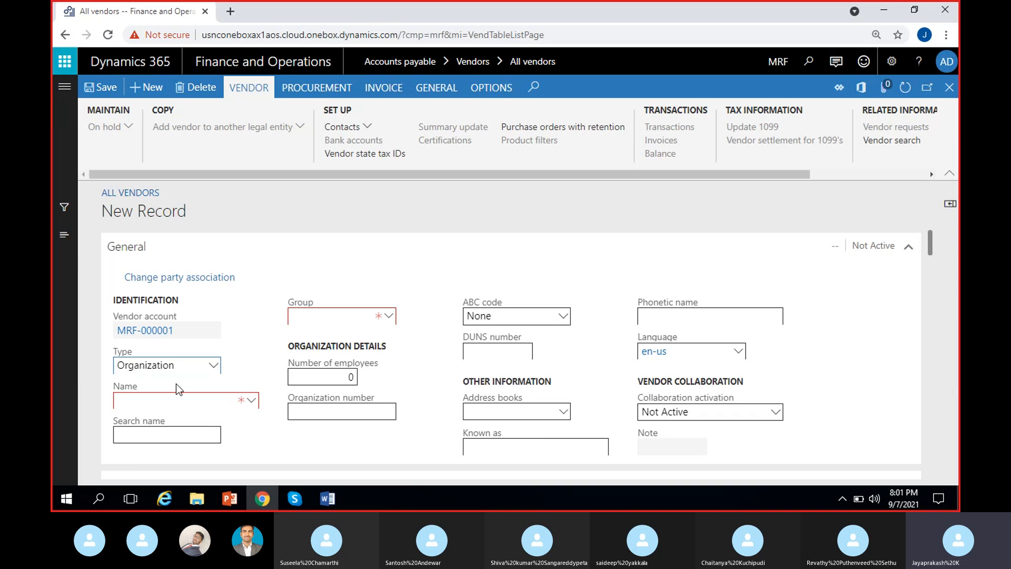
Step: Enter "Maruthi suzuki" as the name of the new organization vendor
{"action": "left_click", "coordinate": [156, 402]}
{"action": "left_click", "coordinate": [260, 428]}
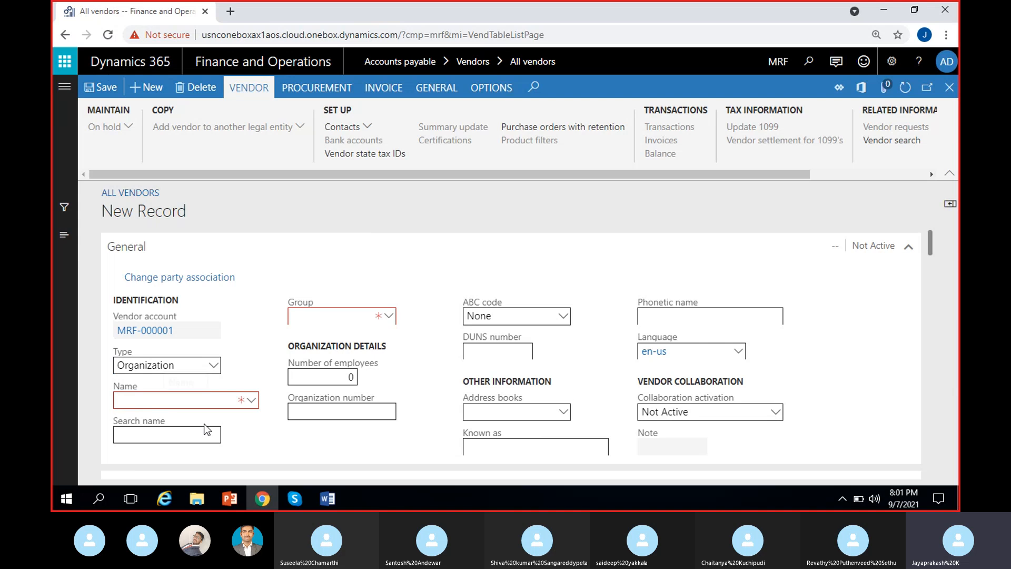
{"action": "scroll", "coordinate": [258, 433], "scroll_direction": "down", "scroll_amount": 1}
{"action": "scroll", "coordinate": [248, 390], "scroll_direction": "up", "scroll_amount": 1}
{"action": "left_click", "coordinate": [156, 399]}
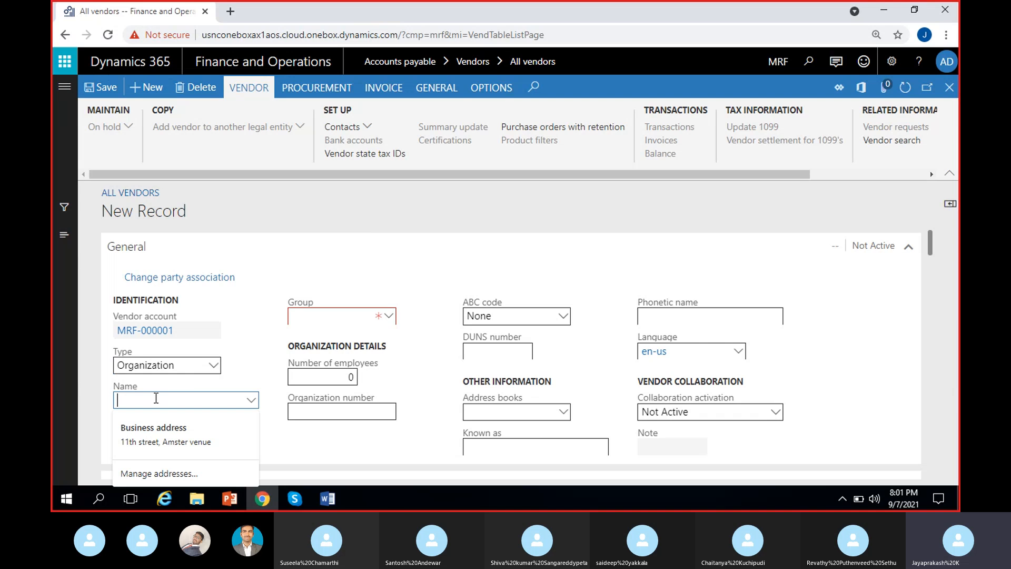
{"action": "type", "text": "D"}
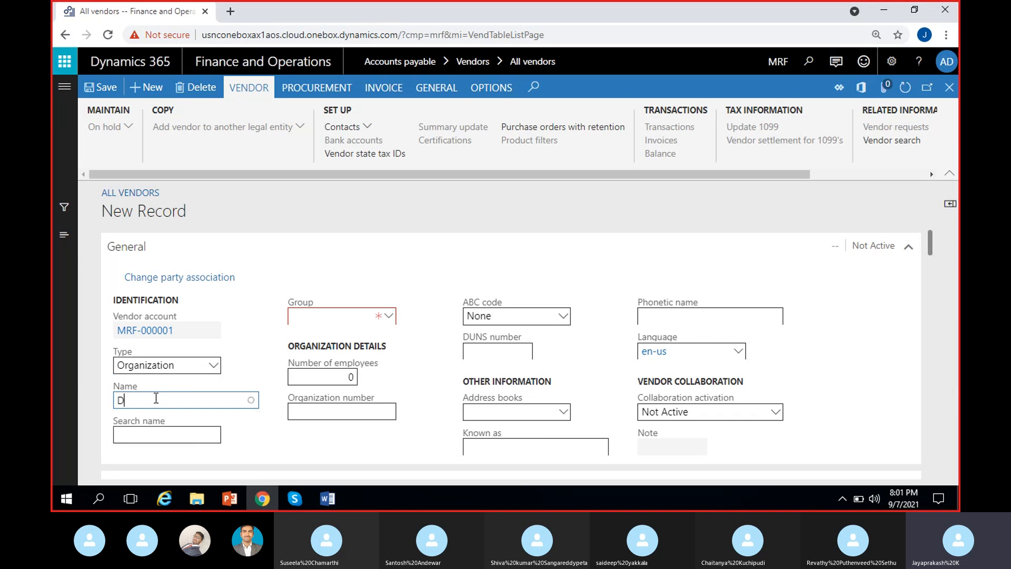
{"action": "key", "text": "BackSpace"}
{"action": "type", "text": "Maruthi"}
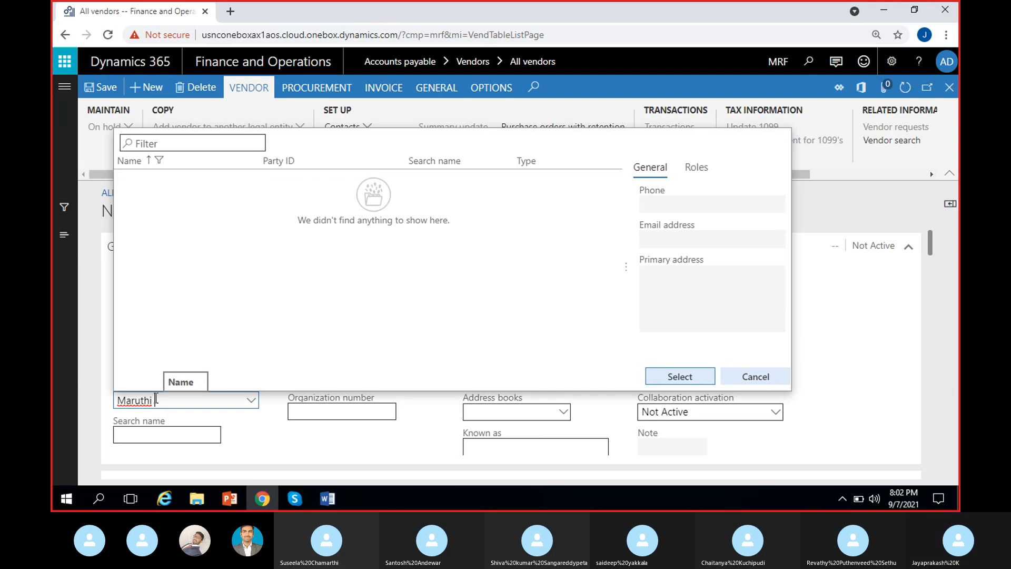
{"action": "type", "text": "su"}
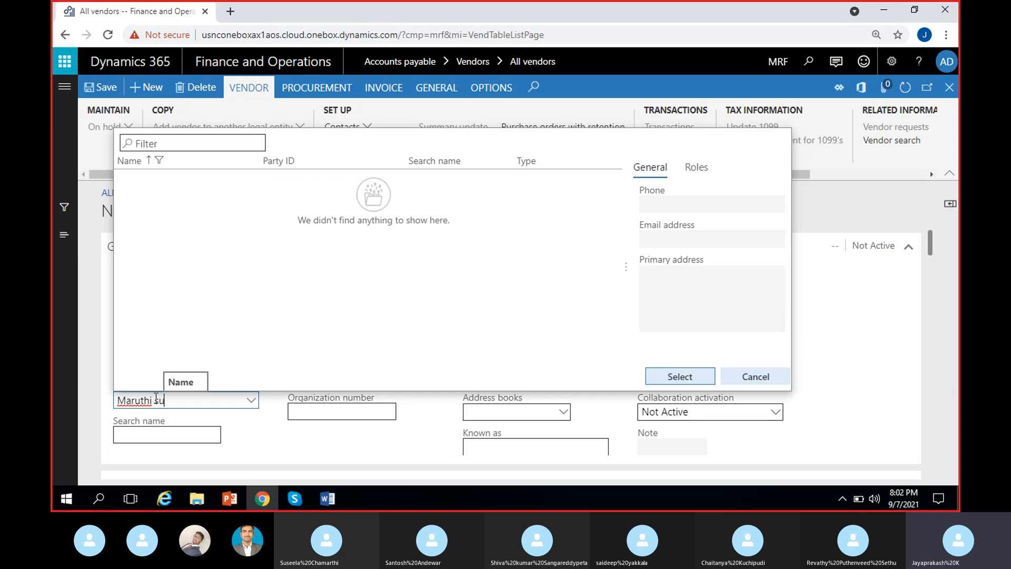
{"action": "type", "text": "zuki"}
{"action": "left_click", "coordinate": [261, 428]}
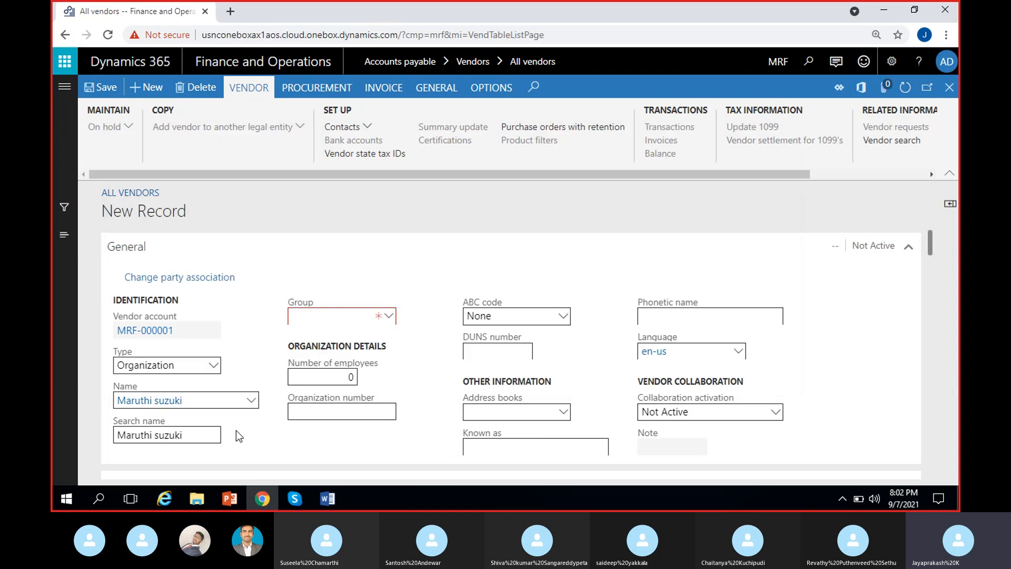
Step: Assign the vendor to group 01, Domestic Vendor group, save the record and return to the vendor list
{"action": "left_click", "coordinate": [312, 317]}
{"action": "left_click", "coordinate": [388, 317]}
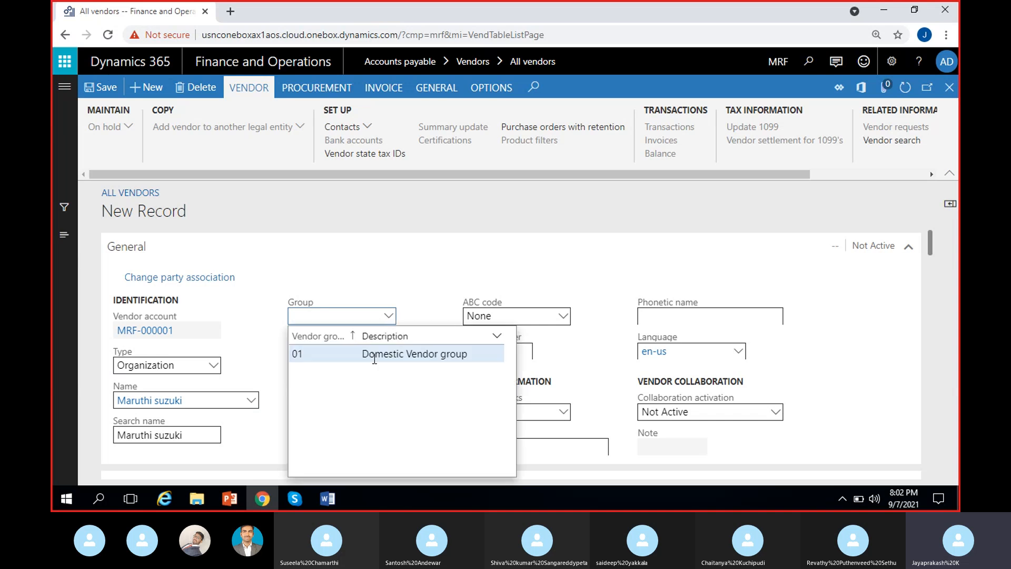
{"action": "left_click", "coordinate": [418, 355]}
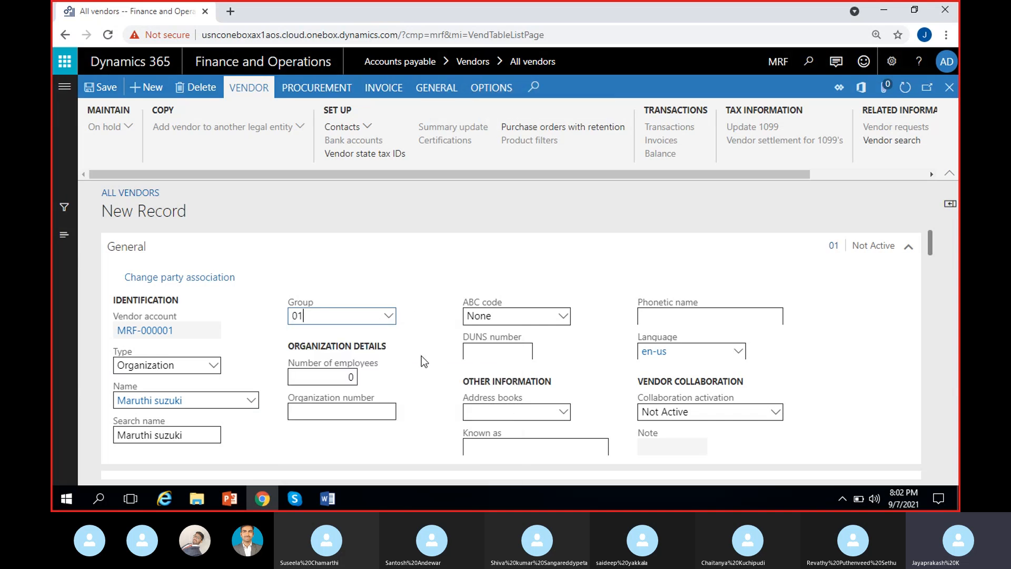
{"action": "left_click", "coordinate": [100, 91]}
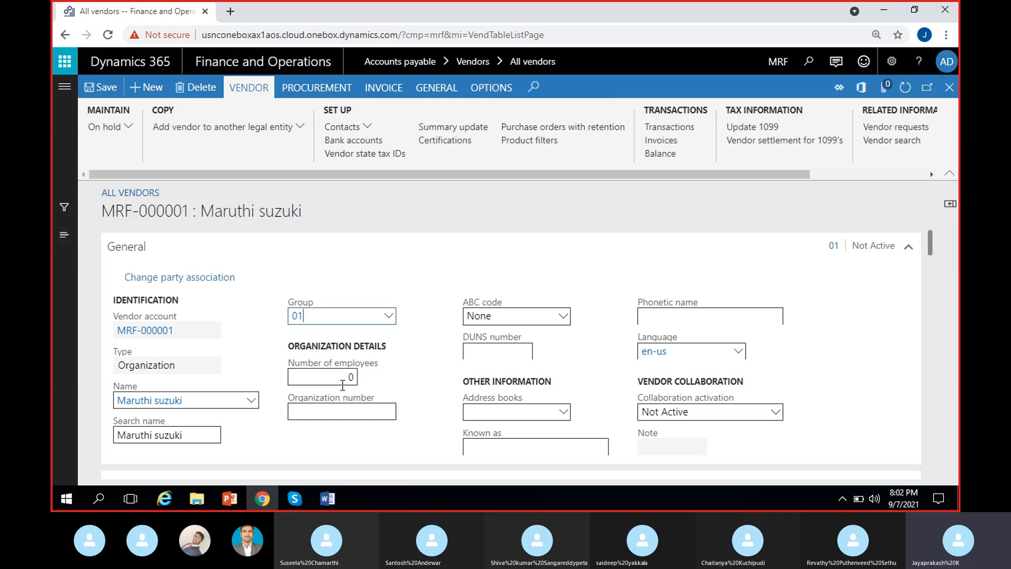
{"action": "left_click_drag", "start_coordinate": [102, 211], "coordinate": [416, 217]}
{"action": "left_click", "coordinate": [495, 211]}
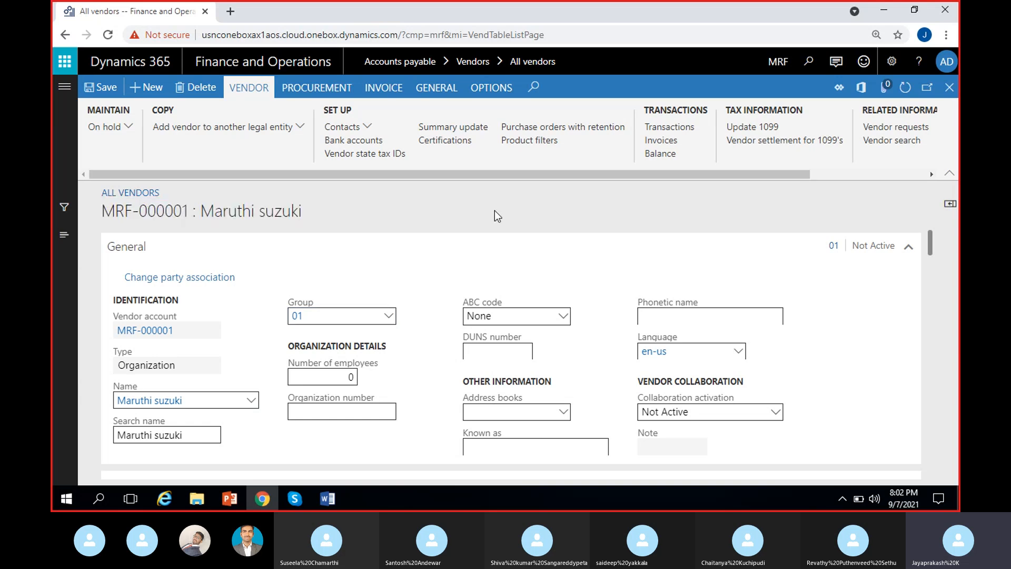
{"action": "left_click", "coordinate": [950, 87]}
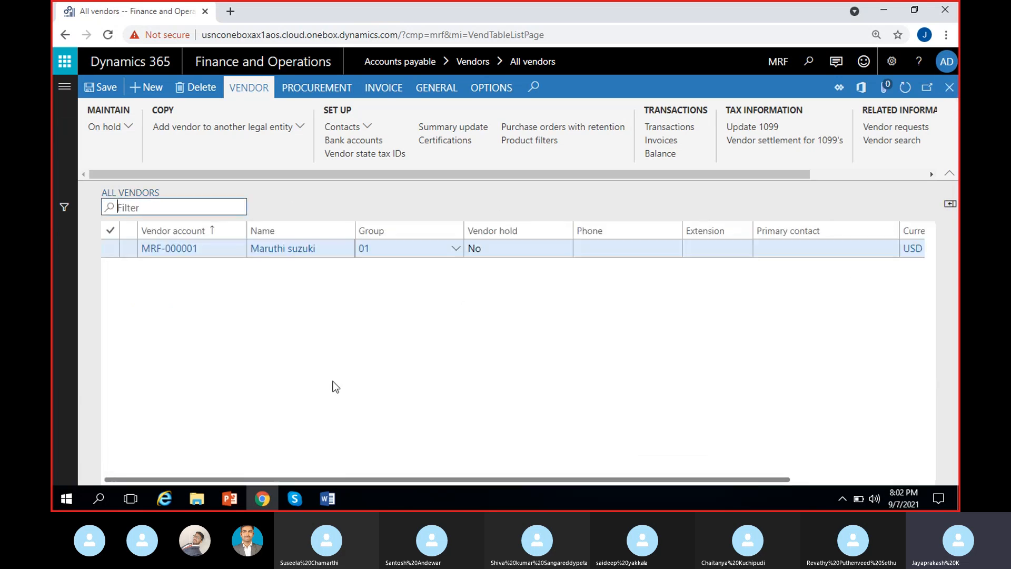
{"action": "left_click", "coordinate": [219, 325]}
{"action": "scroll", "coordinate": [295, 340], "scroll_direction": "right", "scroll_amount": 3}
{"action": "scroll", "coordinate": [298, 345], "scroll_direction": "left", "scroll_amount": 3}
Step: Open the Vendor posting profiles page from the Accounts payable setup
{"action": "left_click", "coordinate": [64, 87]}
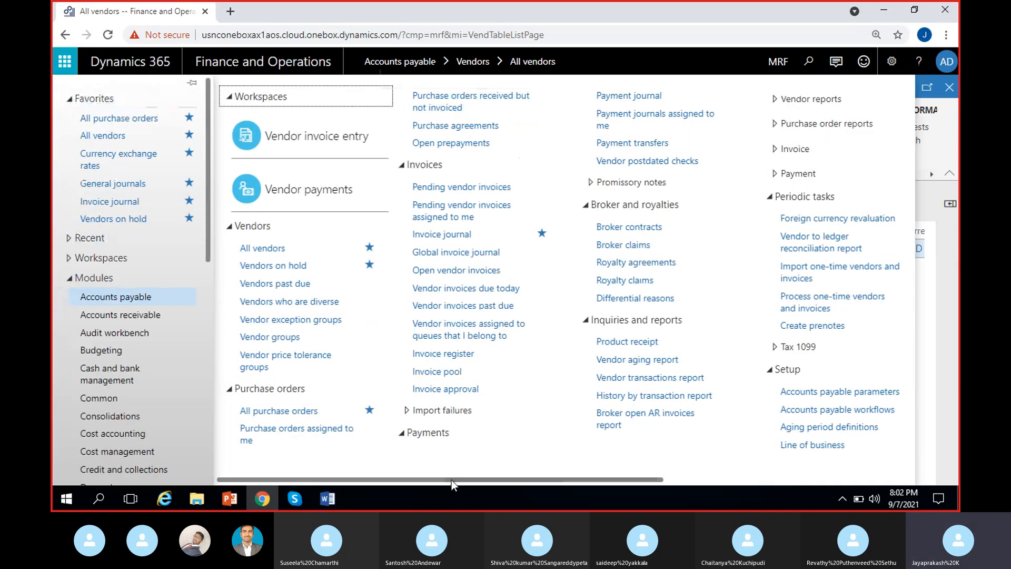
{"action": "left_click_drag", "start_coordinate": [450, 479], "coordinate": [610, 488]}
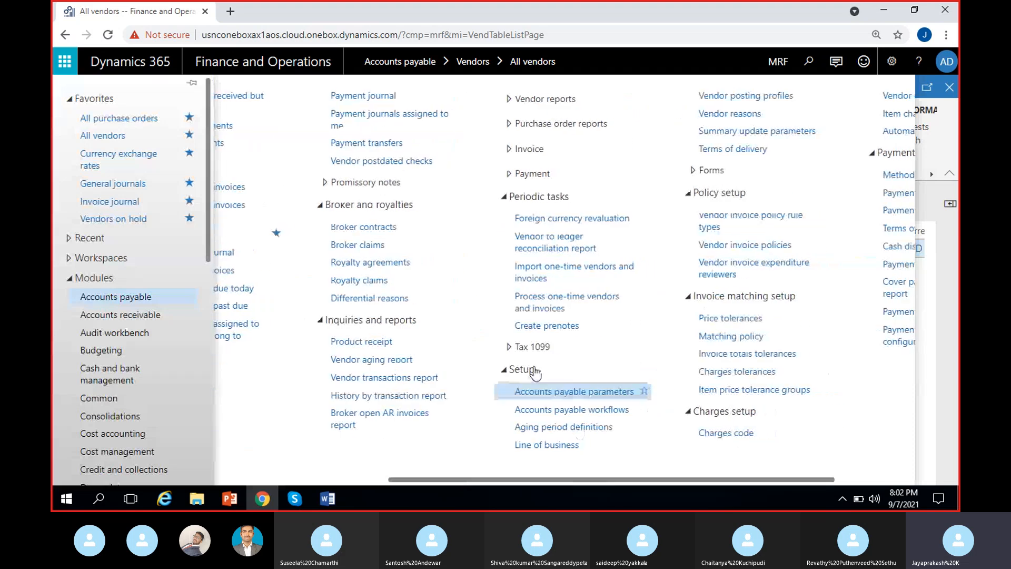
{"action": "left_click", "coordinate": [777, 98]}
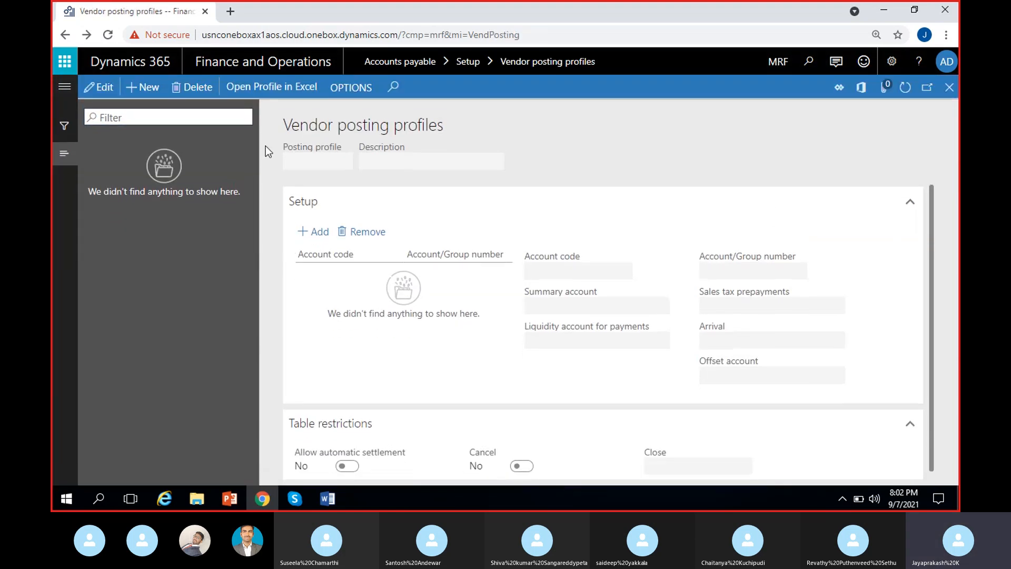
Step: Create a vendor posting profile named GEN with the description "General Posting profile"
{"action": "key", "text": "alt+n"}
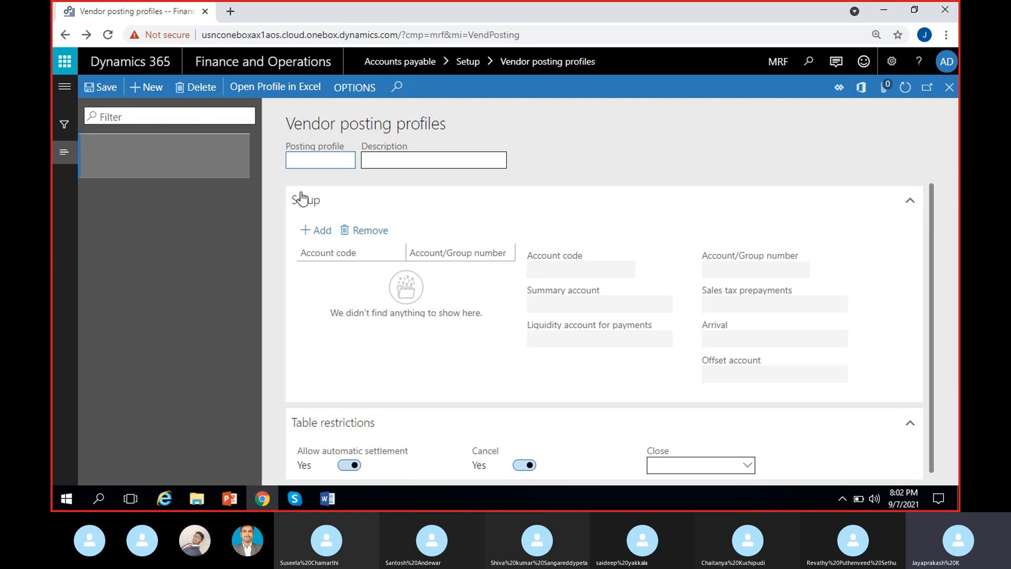
{"action": "type", "text": "GEN"}
{"action": "left_click", "coordinate": [374, 161]}
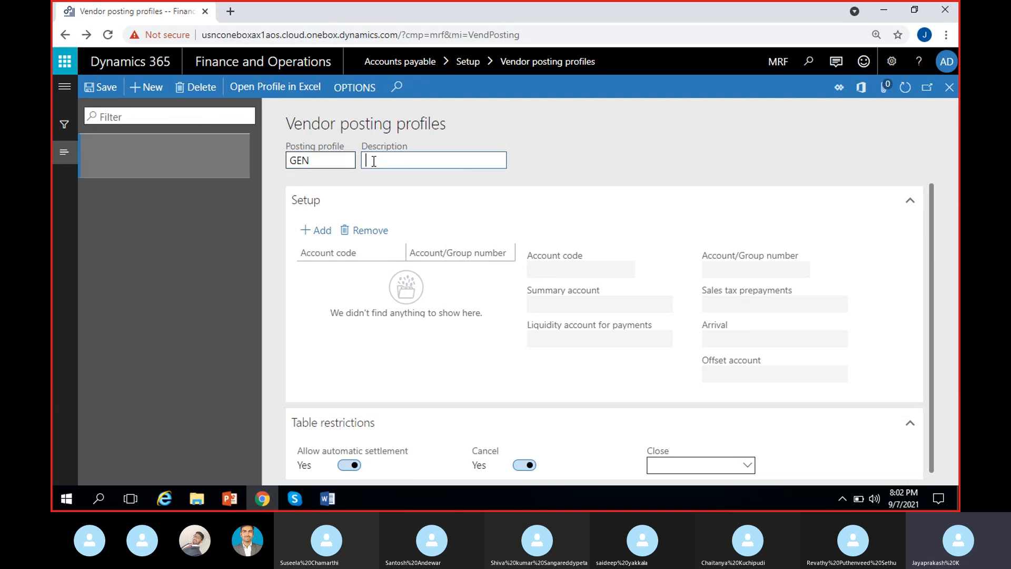
{"action": "type", "text": "GEneral PF"}
{"action": "key", "text": "BackSpace"}
{"action": "key", "text": "BackSpace"}
{"action": "key", "text": "BackSpace"}
{"action": "key", "text": "BackSpace"}
{"action": "key", "text": "BackSpace"}
{"action": "key", "text": "BackSpace"}
{"action": "key", "text": "BackSpace"}
{"action": "type", "text": "eneral Posting pr"}
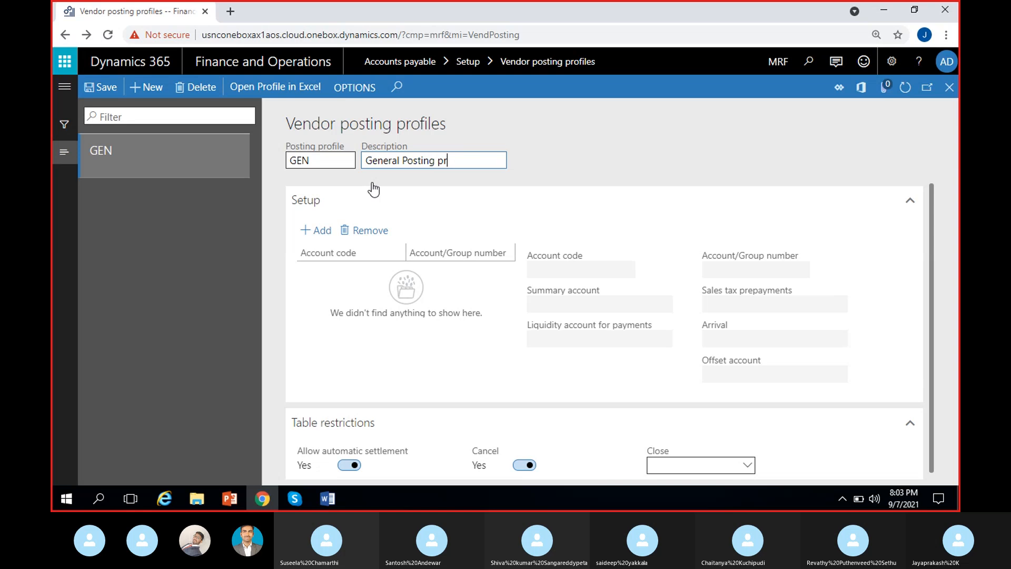
{"action": "type", "text": "file"}
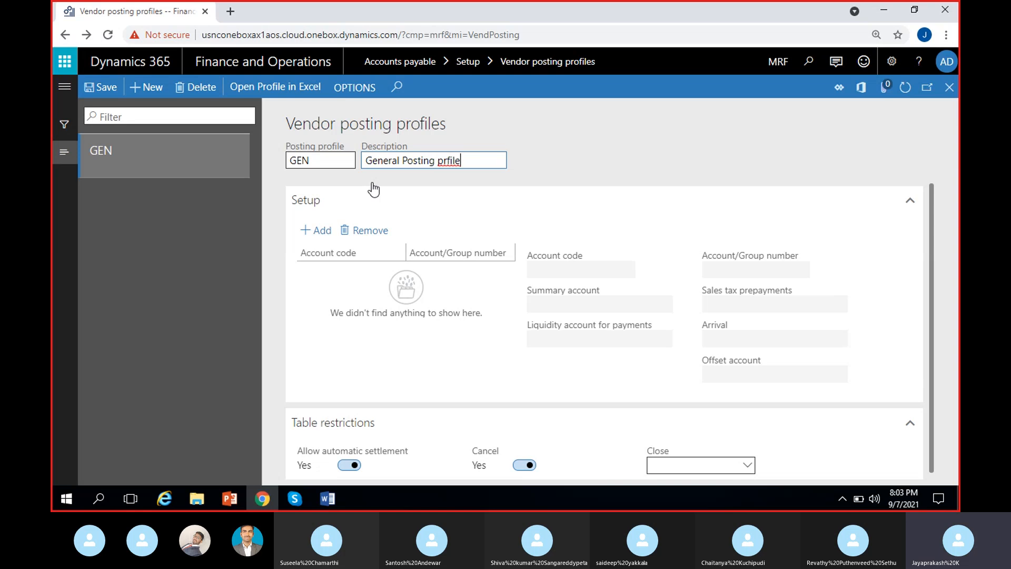
{"action": "key", "text": "Left"}
{"action": "key", "text": "Left"}
{"action": "type", "text": "p"}
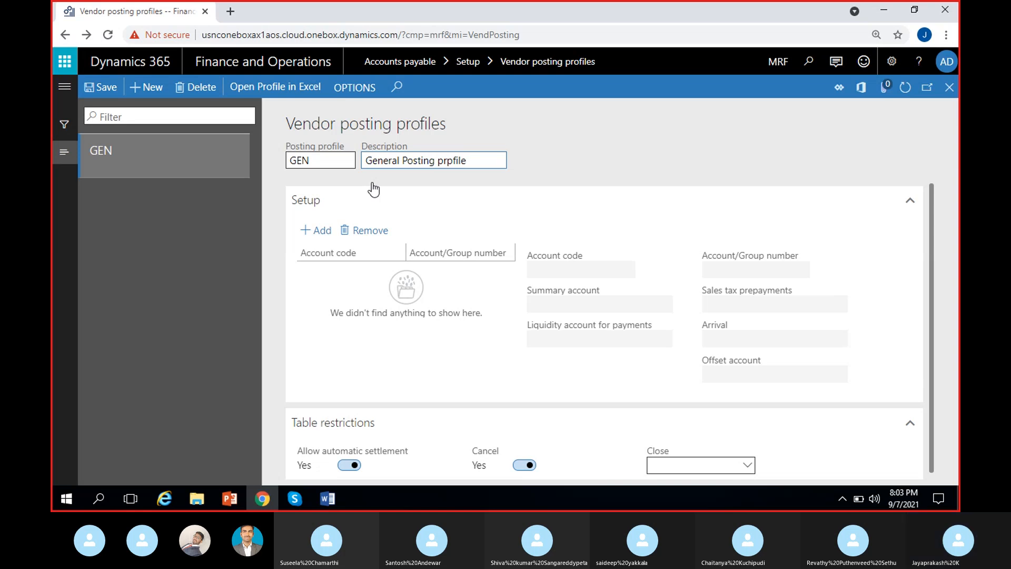
{"action": "key", "text": "BackSpace"}
{"action": "type", "text": "o"}
{"action": "left_click", "coordinate": [309, 301]}
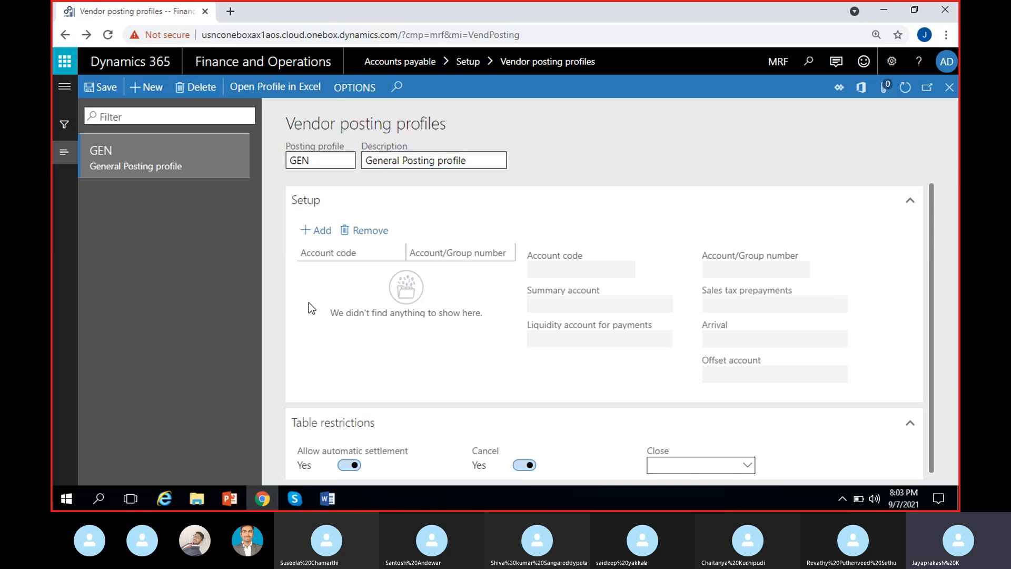
Step: Add a setup line to the GEN profile with account code All and summary account 200000, Accounts payable
{"action": "left_click", "coordinate": [327, 234]}
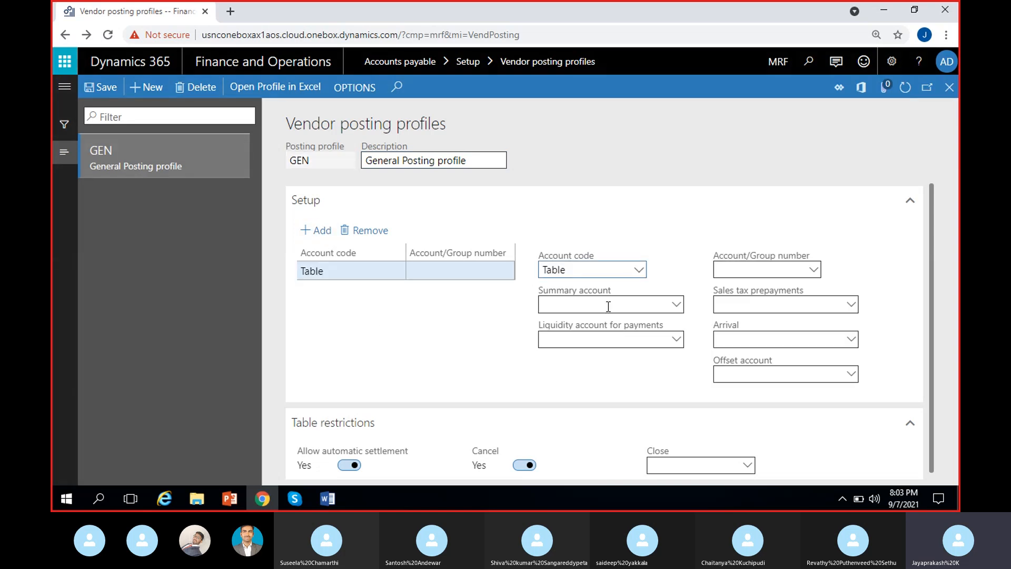
{"action": "left_click", "coordinate": [639, 270]}
{"action": "left_click", "coordinate": [570, 318]}
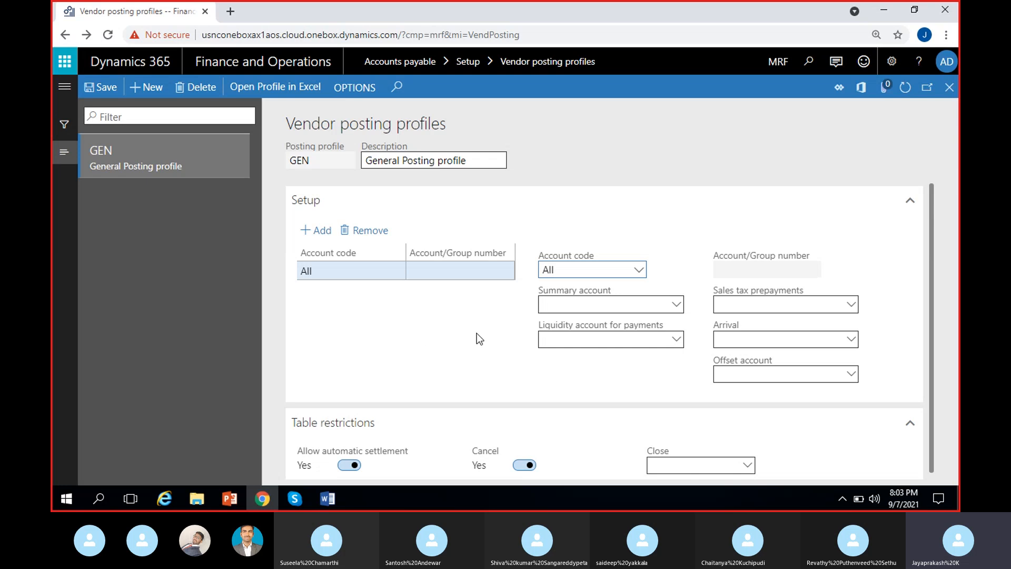
{"action": "left_click", "coordinate": [636, 305]}
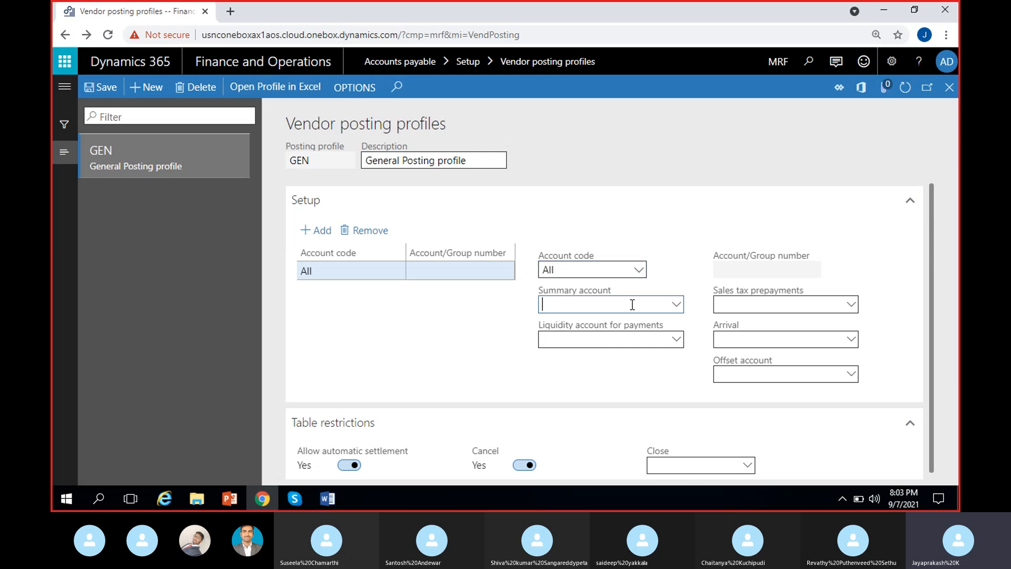
{"action": "left_click", "coordinate": [676, 305]}
{"action": "type", "text": "acc"}
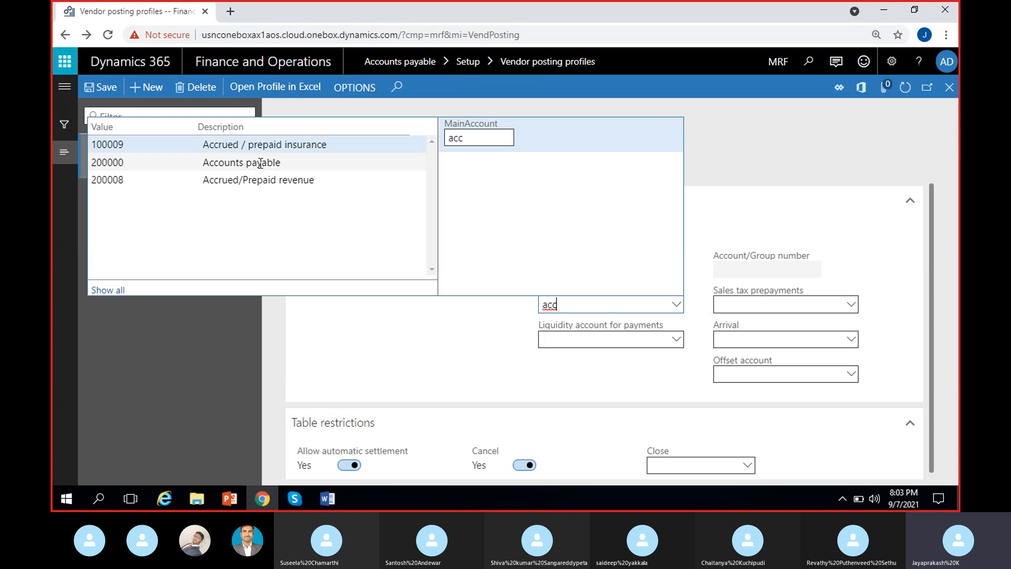
{"action": "left_click", "coordinate": [261, 163]}
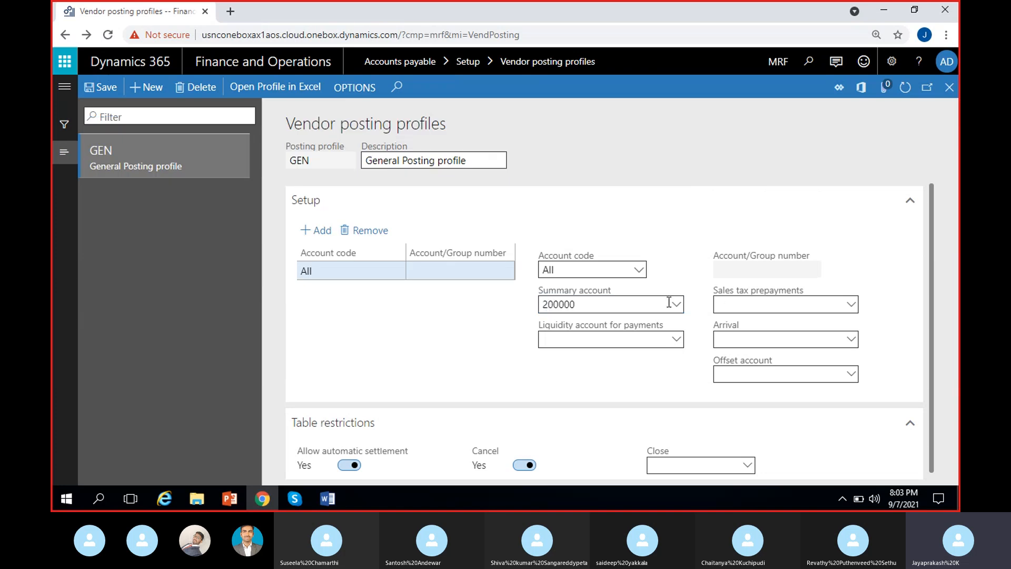
Step: Examine the main account details behind the summary account, including its main account type, and return to the posting profile
{"action": "right_click", "coordinate": [675, 305]}
{"action": "left_click", "coordinate": [716, 369]}
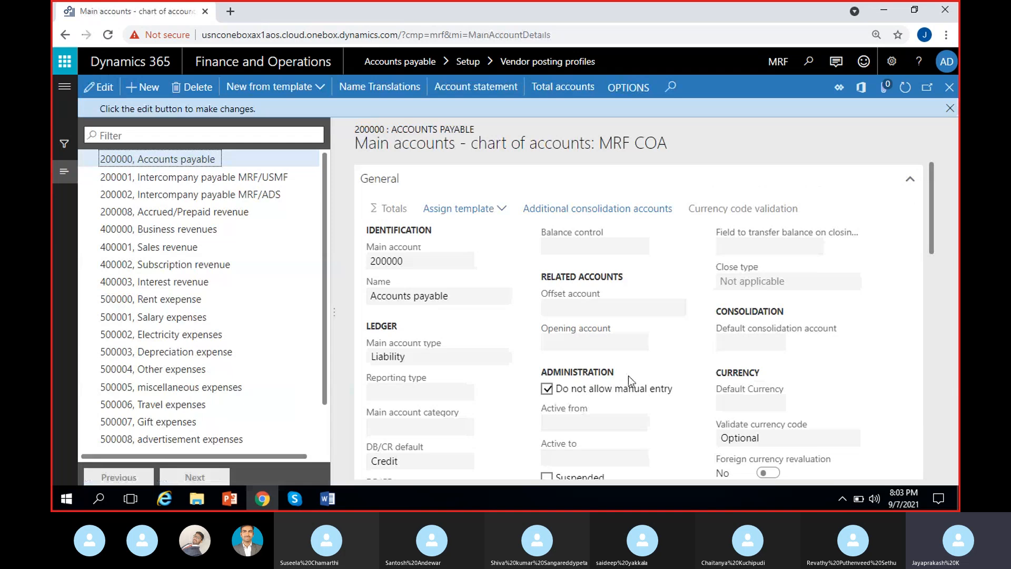
{"action": "left_click", "coordinate": [951, 108]}
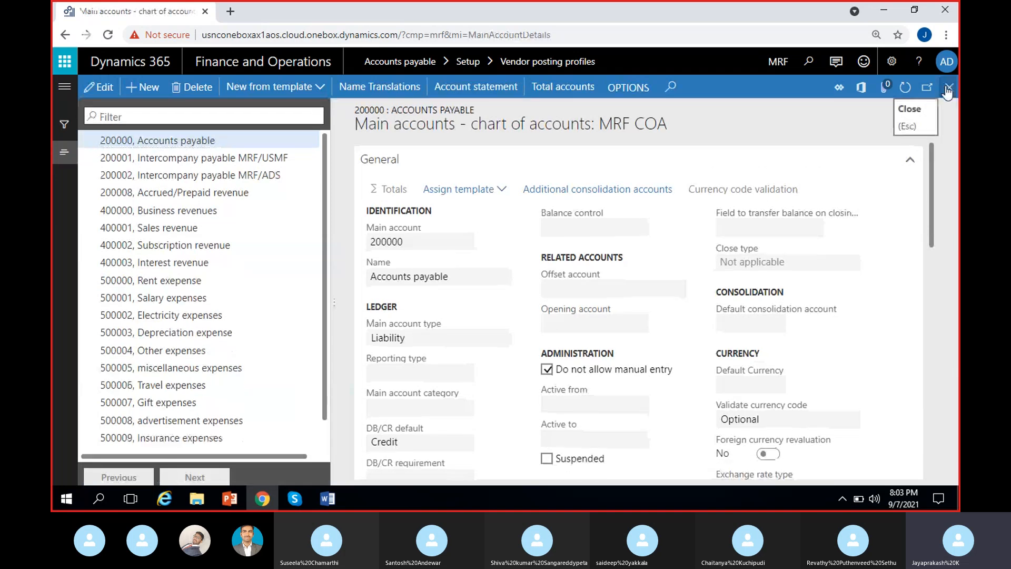
{"action": "left_click", "coordinate": [950, 87]}
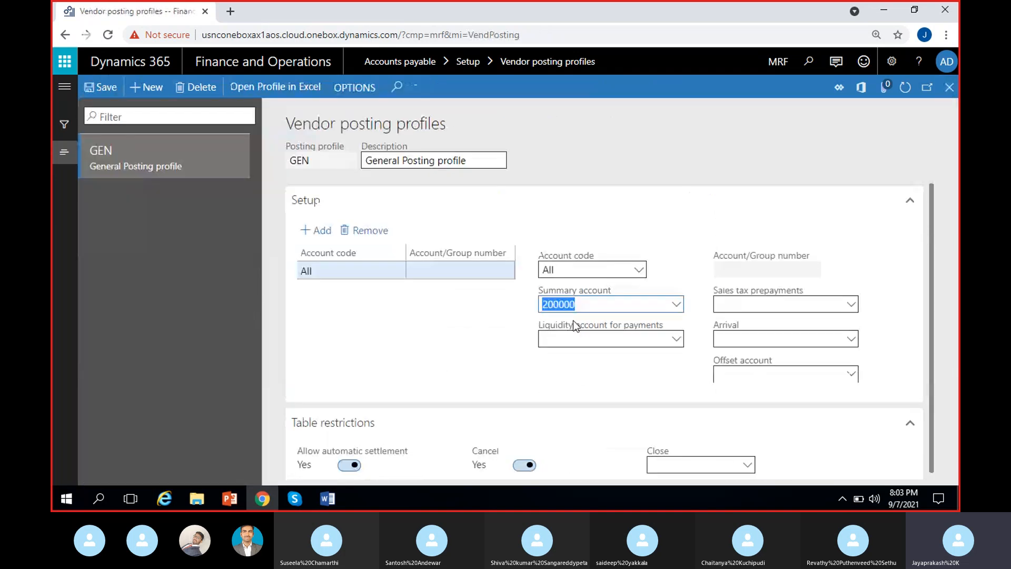
{"action": "left_click", "coordinate": [581, 311]}
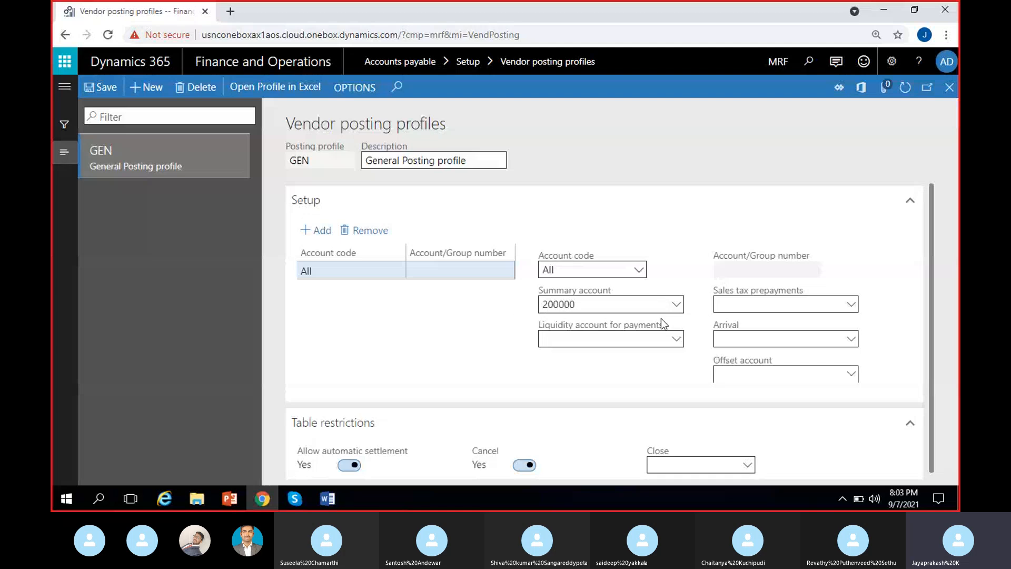
{"action": "right_click", "coordinate": [675, 305]}
{"action": "key", "text": "Escape"}
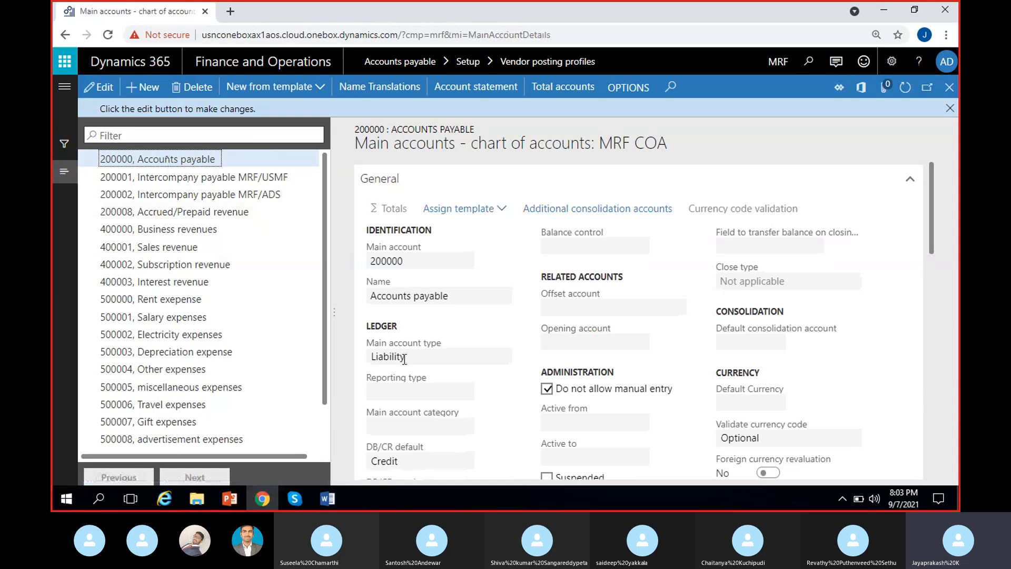
{"action": "left_click", "coordinate": [374, 356]}
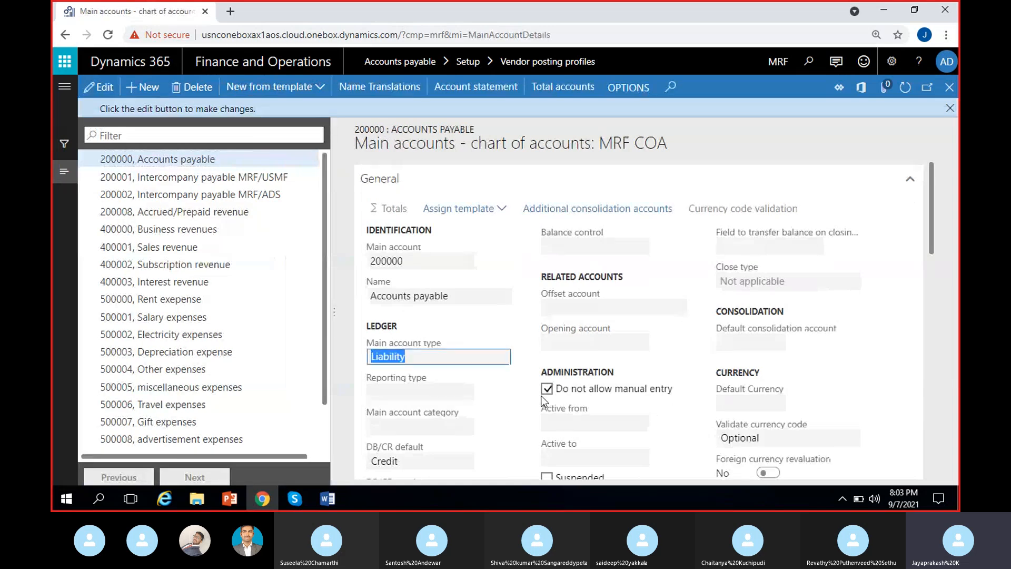
{"action": "left_click", "coordinate": [950, 108]}
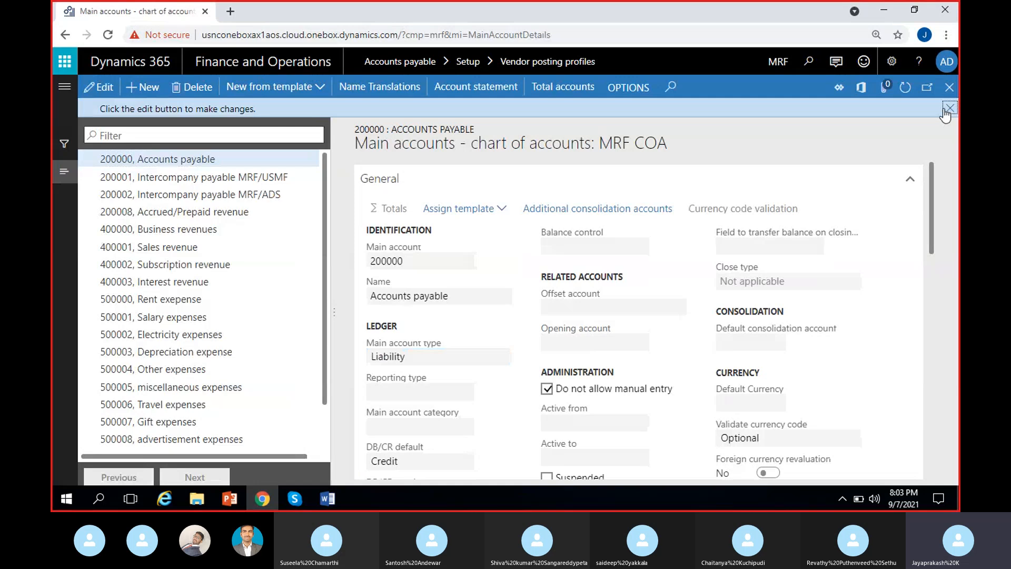
{"action": "left_click", "coordinate": [950, 87]}
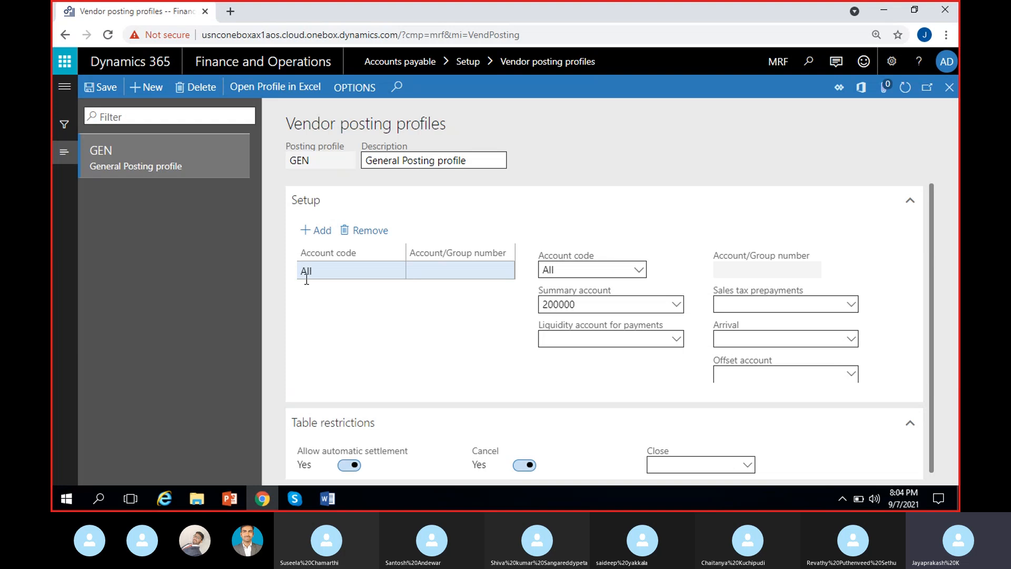
Step: Save the GEN vendor posting profile and close the Vendor posting profiles page
{"action": "left_click", "coordinate": [338, 277]}
{"action": "left_click", "coordinate": [511, 309]}
{"action": "left_click", "coordinate": [108, 90]}
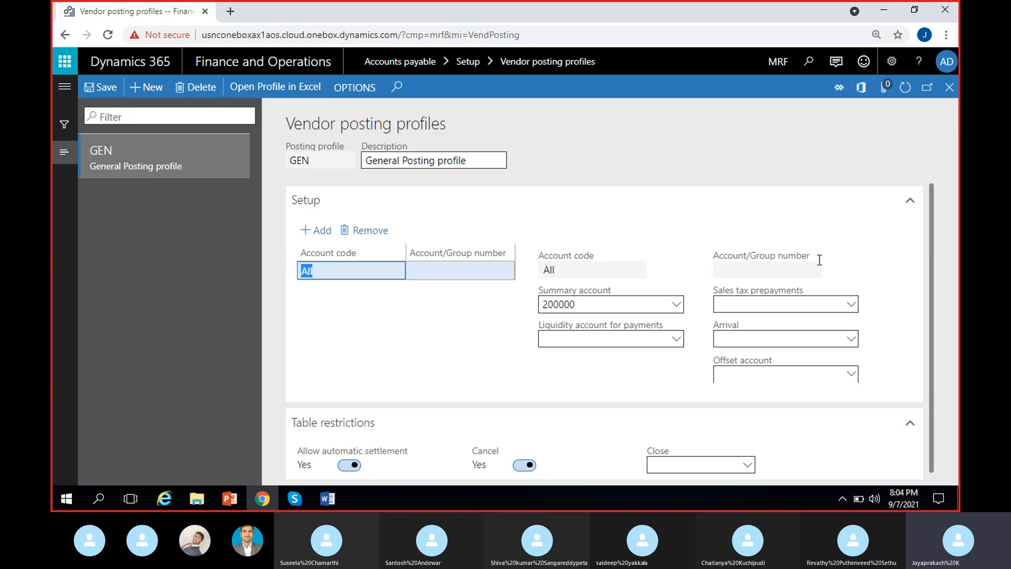
{"action": "left_click", "coordinate": [947, 94]}
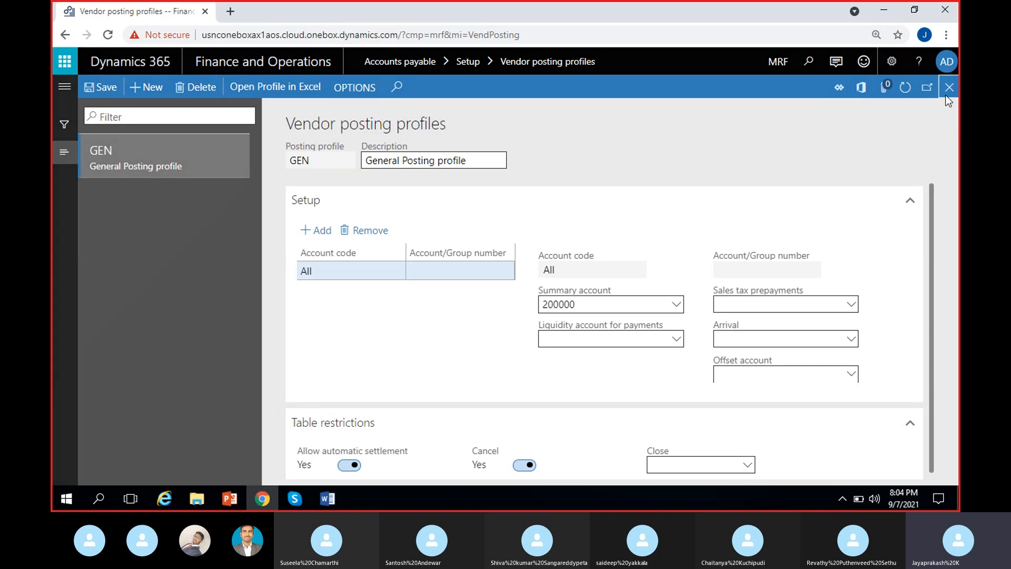
Step: Open the Accounts payable parameters page from the Accounts payable setup
{"action": "left_click", "coordinate": [60, 90]}
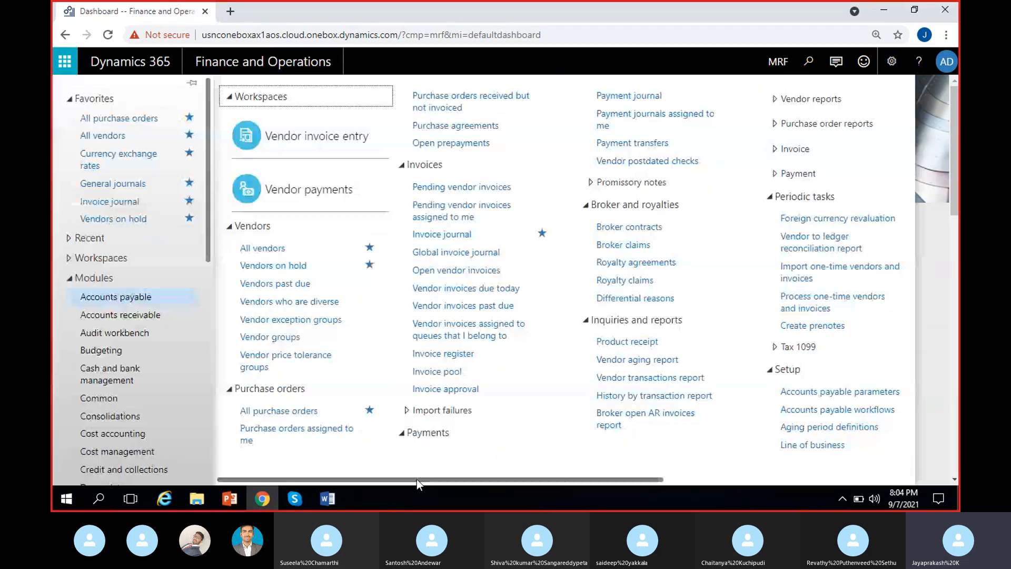
{"action": "left_click_drag", "start_coordinate": [416, 479], "coordinate": [648, 479]}
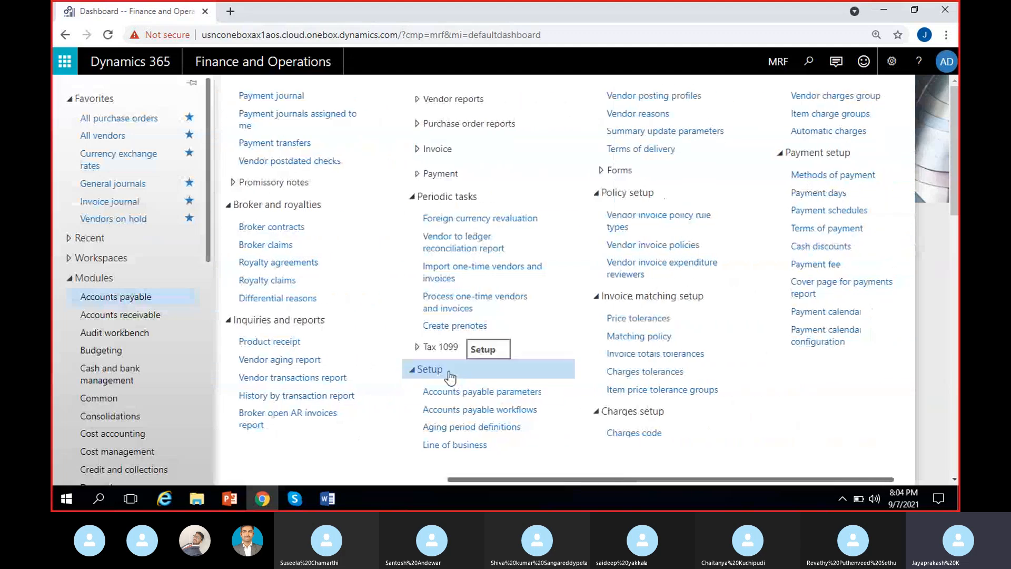
{"action": "left_click", "coordinate": [487, 392]}
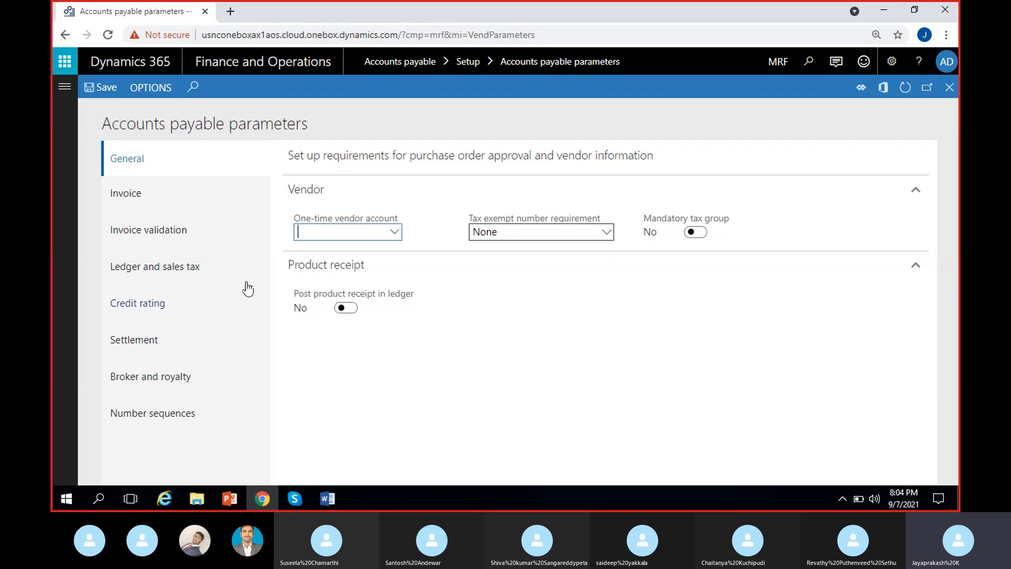
Step: Set the posting profile to GEN in the Ledger and sales tax parameters, save, and return to the dashboard
{"action": "left_click", "coordinate": [154, 273]}
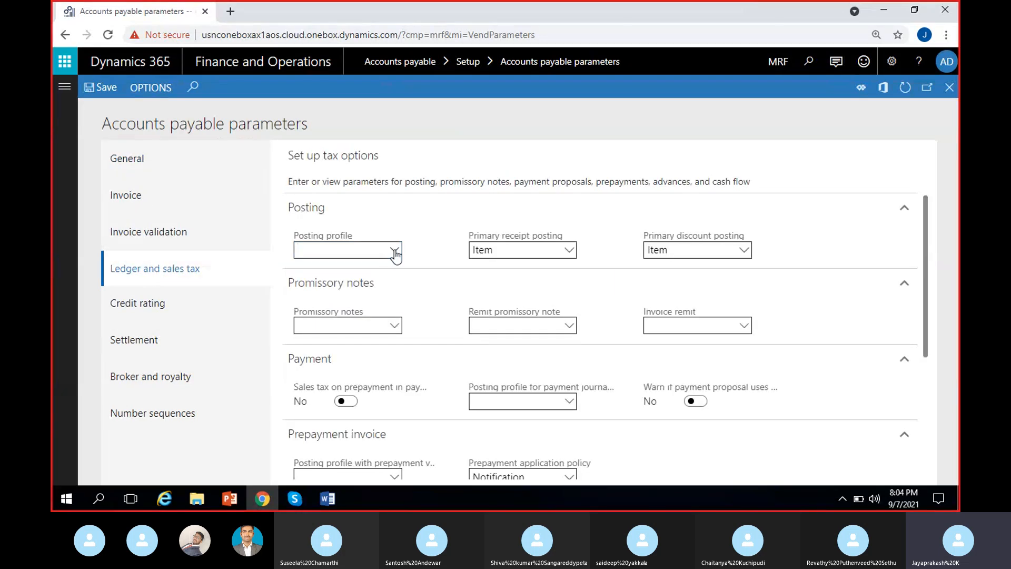
{"action": "left_click", "coordinate": [395, 251]}
{"action": "left_click", "coordinate": [404, 293]}
{"action": "left_click", "coordinate": [94, 89]}
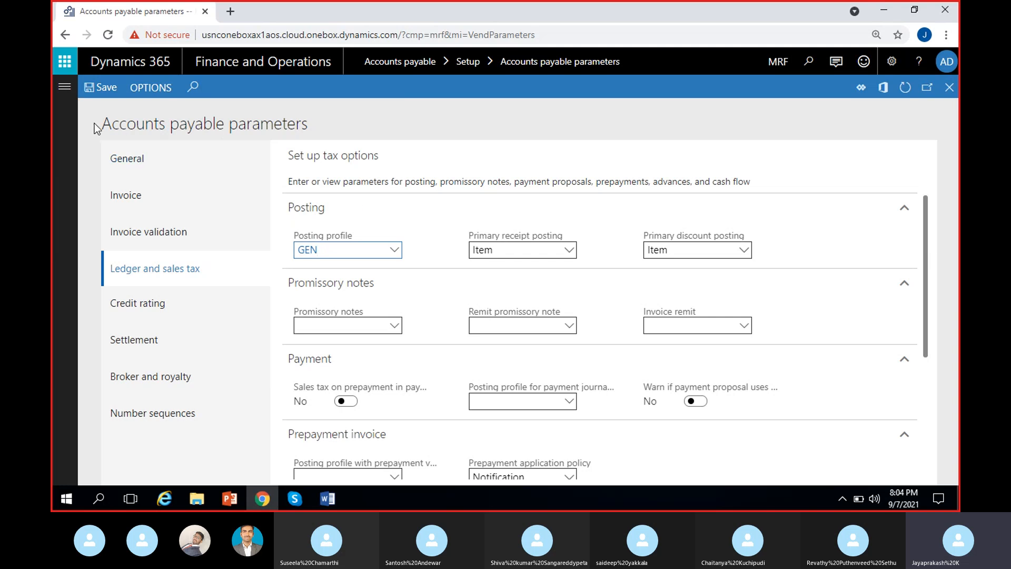
{"action": "left_click_drag", "start_coordinate": [100, 124], "coordinate": [374, 124]}
{"action": "left_click", "coordinate": [397, 124]}
{"action": "left_click", "coordinate": [950, 90]}
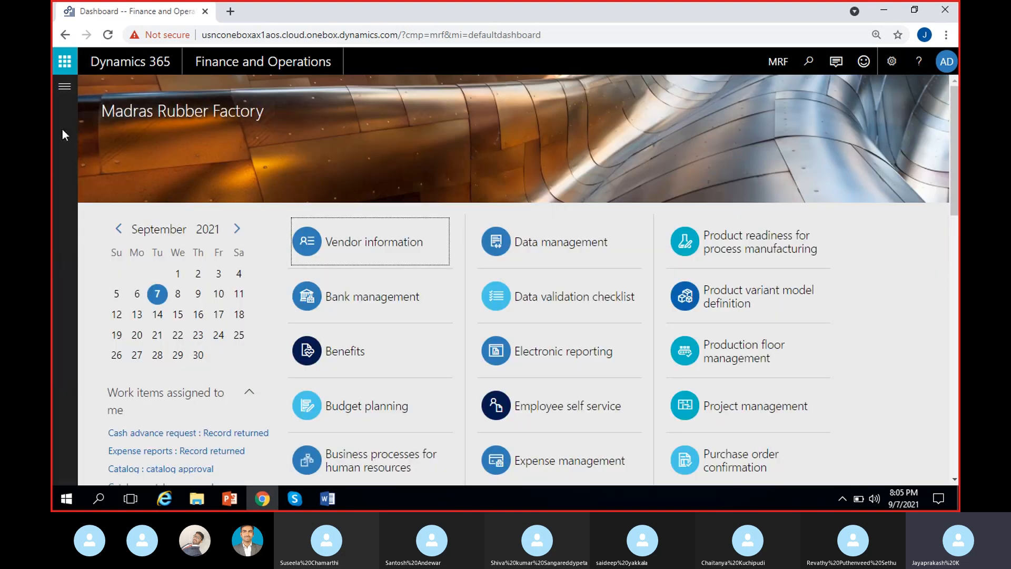
Step: Open the Payment journal page of Accounts payable and start a new journal record
{"action": "left_click", "coordinate": [65, 87]}
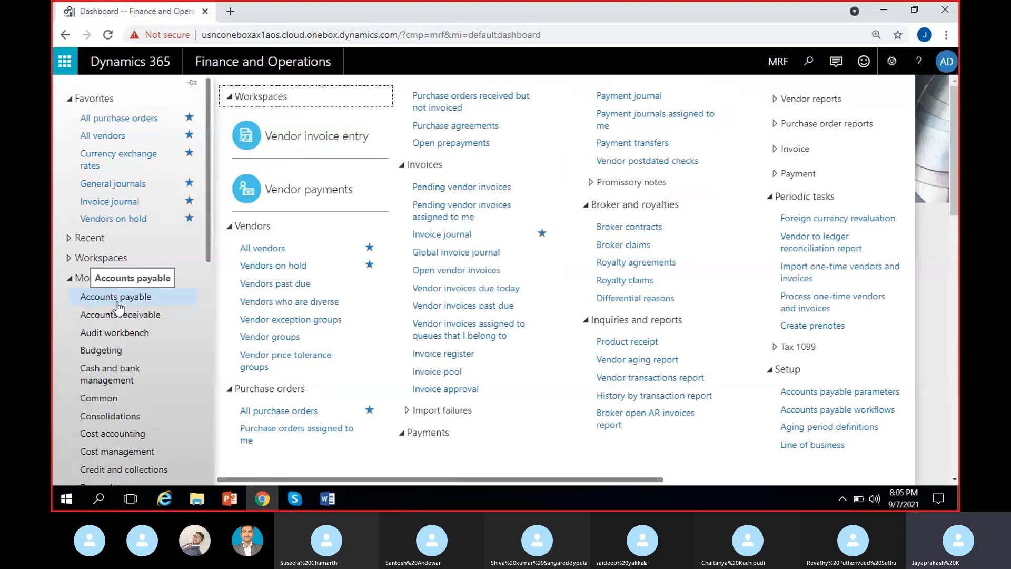
{"action": "left_click", "coordinate": [646, 102]}
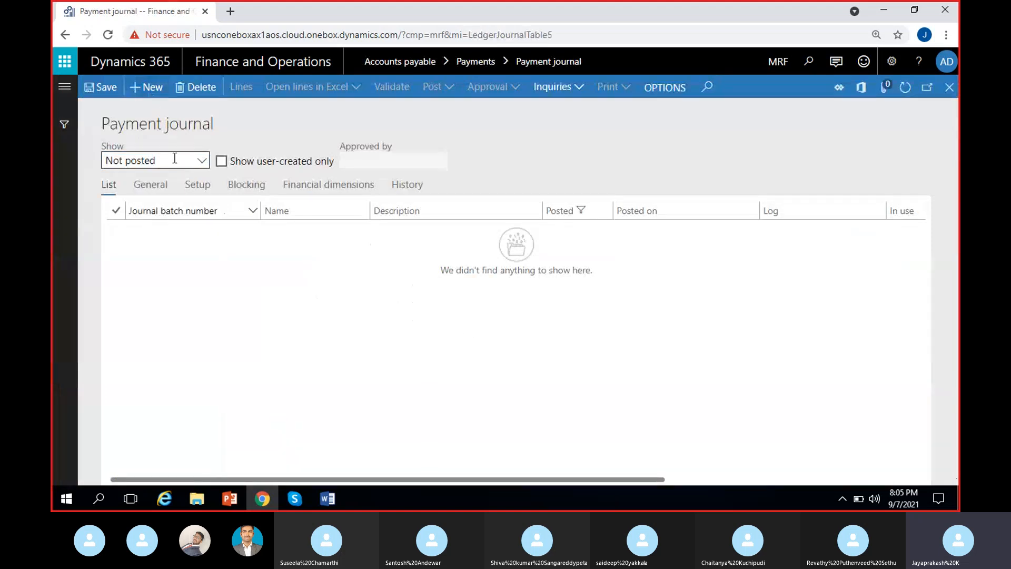
{"action": "left_click", "coordinate": [153, 88]}
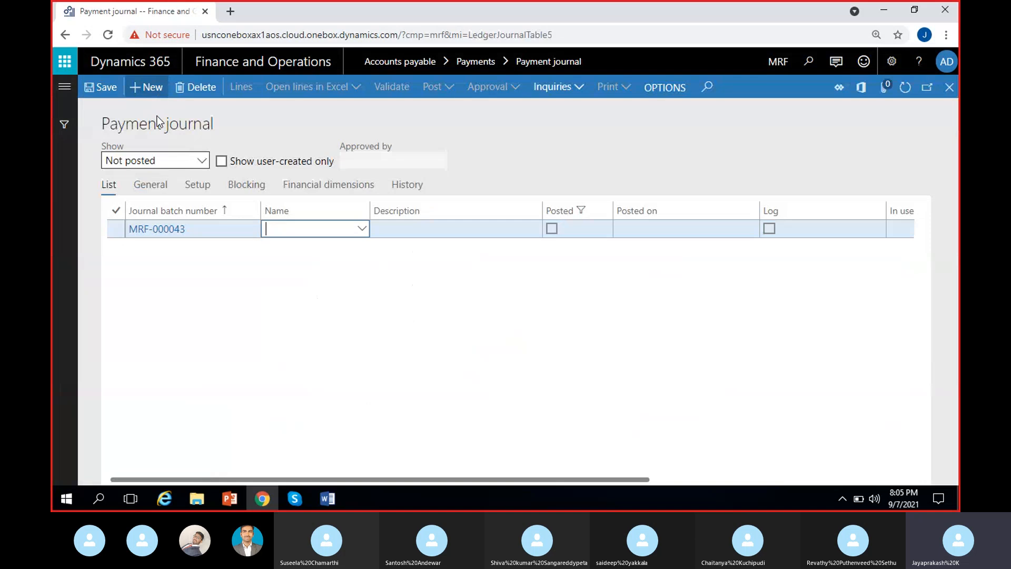
Step: Look up the names available for the new payment journal and open the Journal names page from its Name field
{"action": "left_click", "coordinate": [361, 230]}
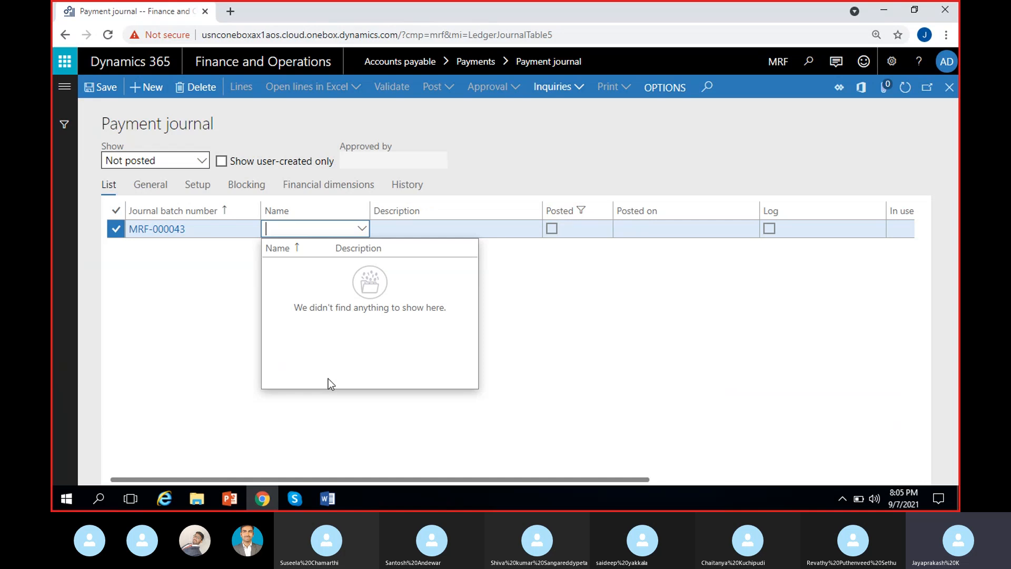
{"action": "left_click", "coordinate": [248, 350]}
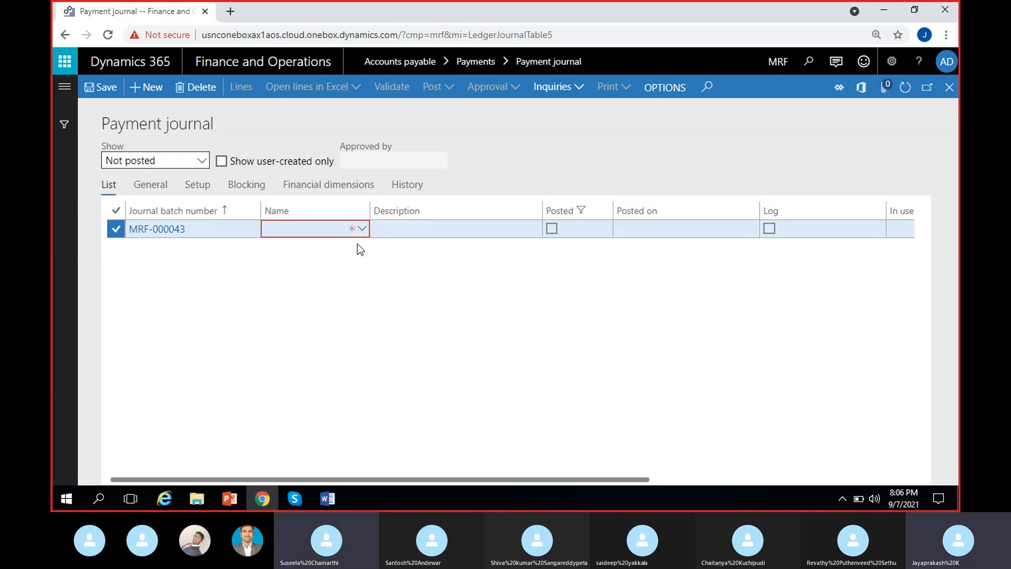
{"action": "left_click", "coordinate": [362, 228]}
{"action": "right_click", "coordinate": [362, 231]}
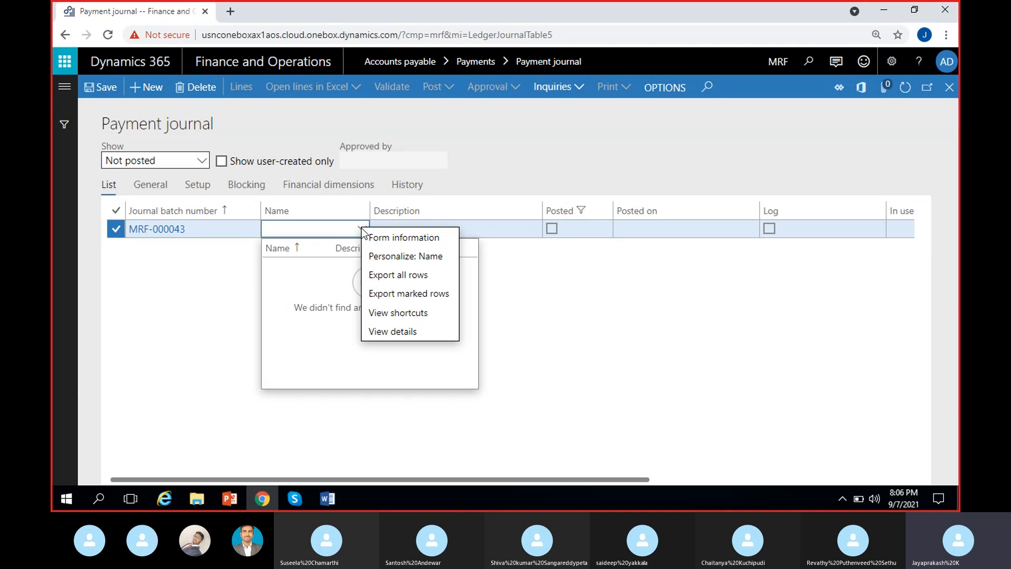
{"action": "left_click", "coordinate": [388, 331]}
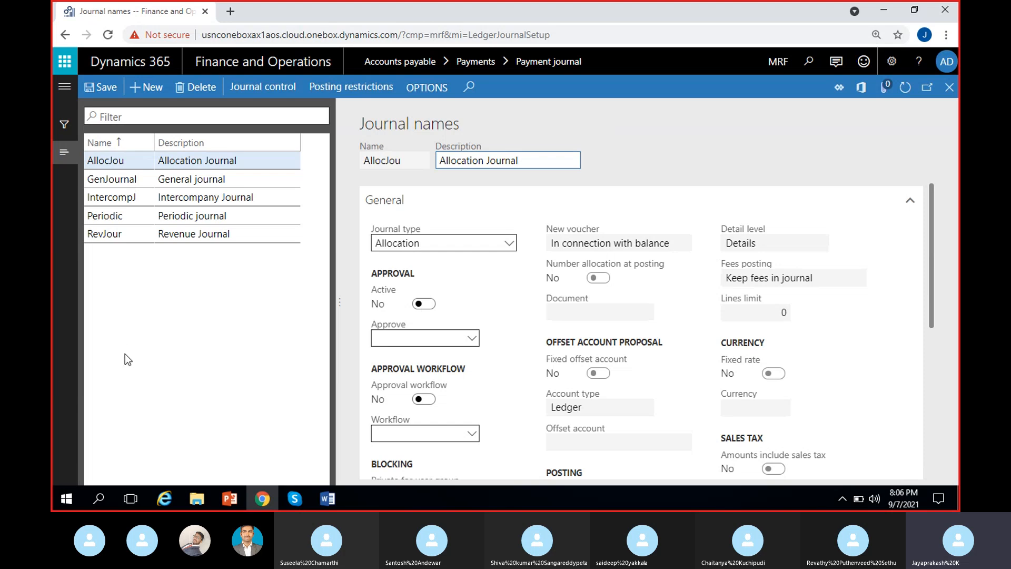
Step: Create a journal name VendPayJou with the description "Vendor payment journal"
{"action": "left_click", "coordinate": [151, 89]}
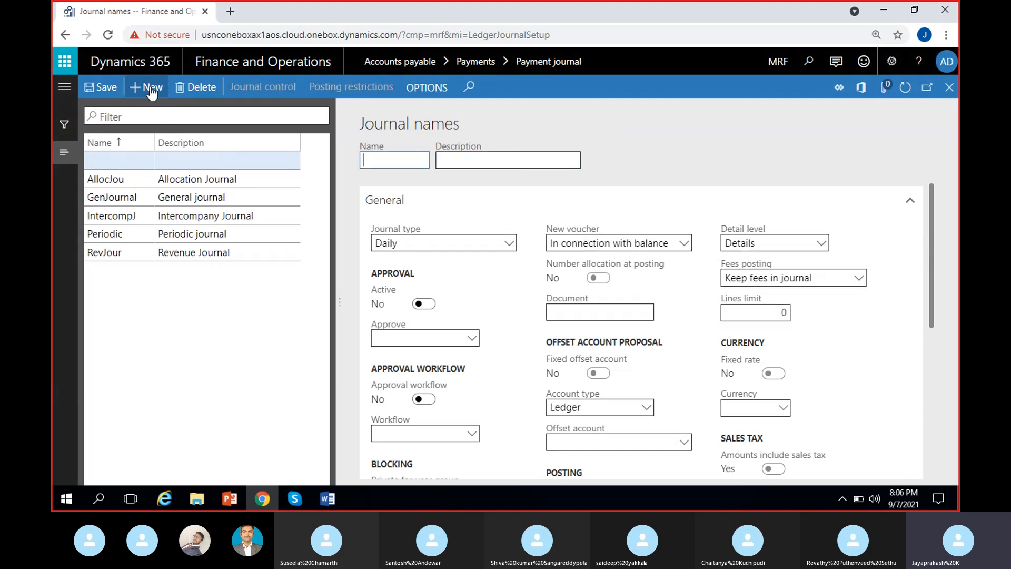
{"action": "type", "text": "Vend"}
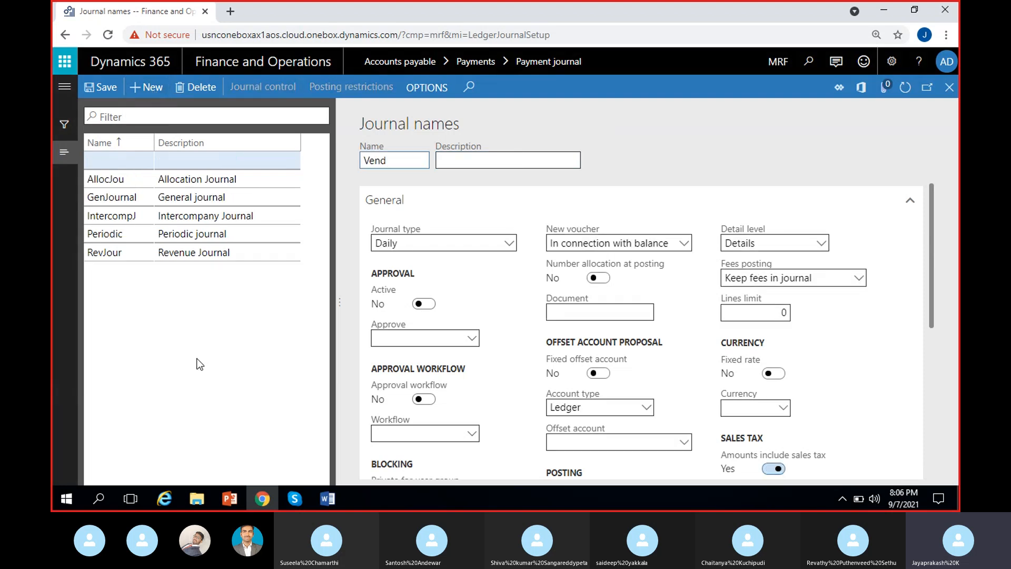
{"action": "type", "text": "PayJou"}
{"action": "left_click", "coordinate": [470, 160]}
{"action": "type", "text": "Ve"}
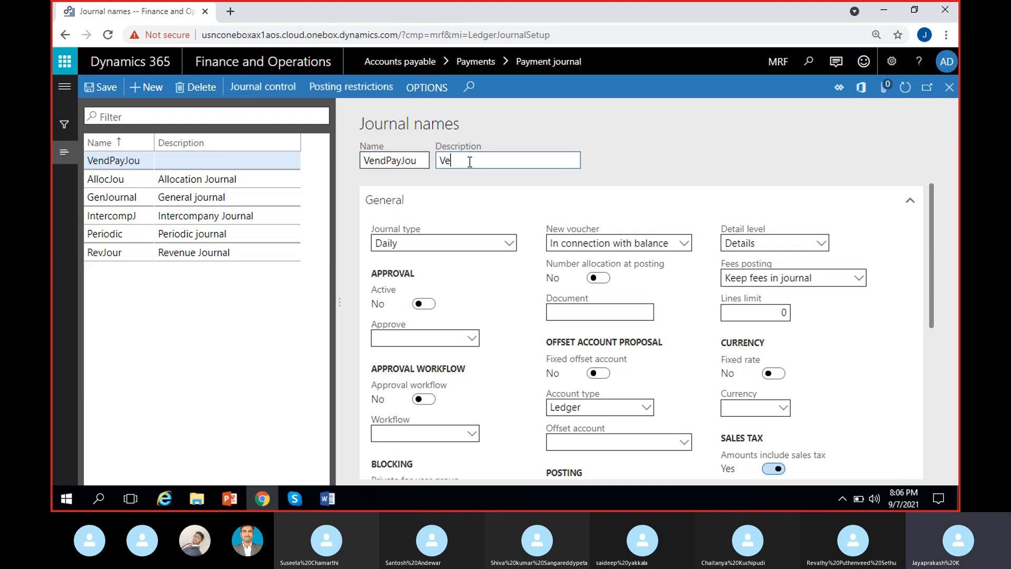
{"action": "type", "text": "nd"}
{"action": "type", "text": "er"}
{"action": "key", "text": "BackSpace"}
{"action": "key", "text": "BackSpace"}
{"action": "type", "text": "or"}
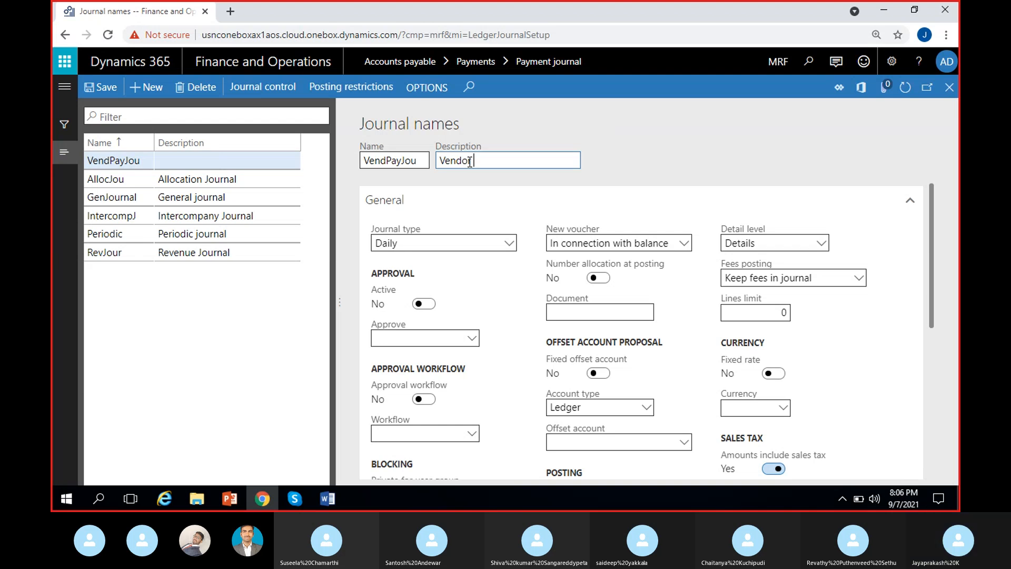
{"action": "type", "text": " payment "}
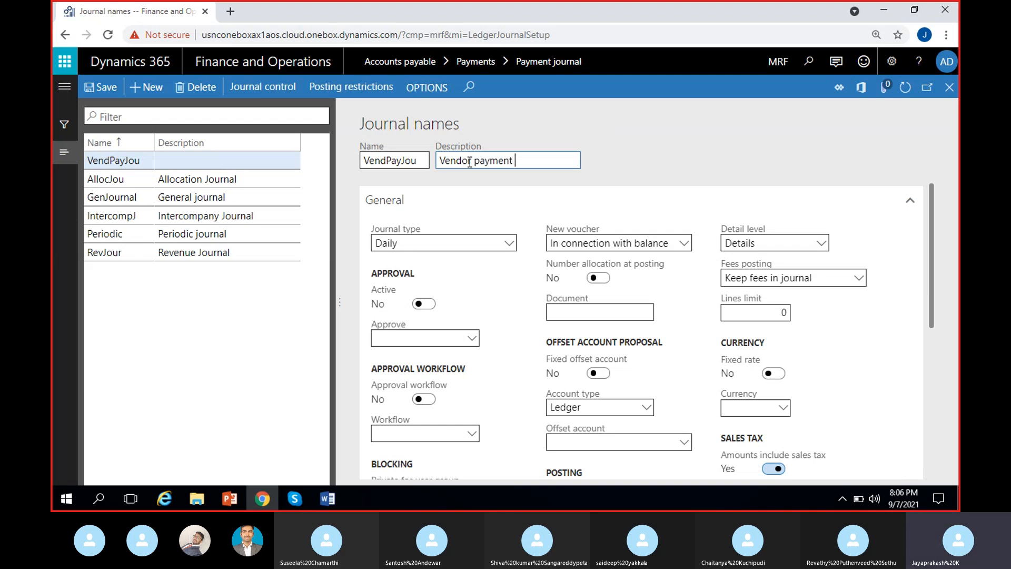
{"action": "type", "text": "journal"}
{"action": "left_click", "coordinate": [663, 156]}
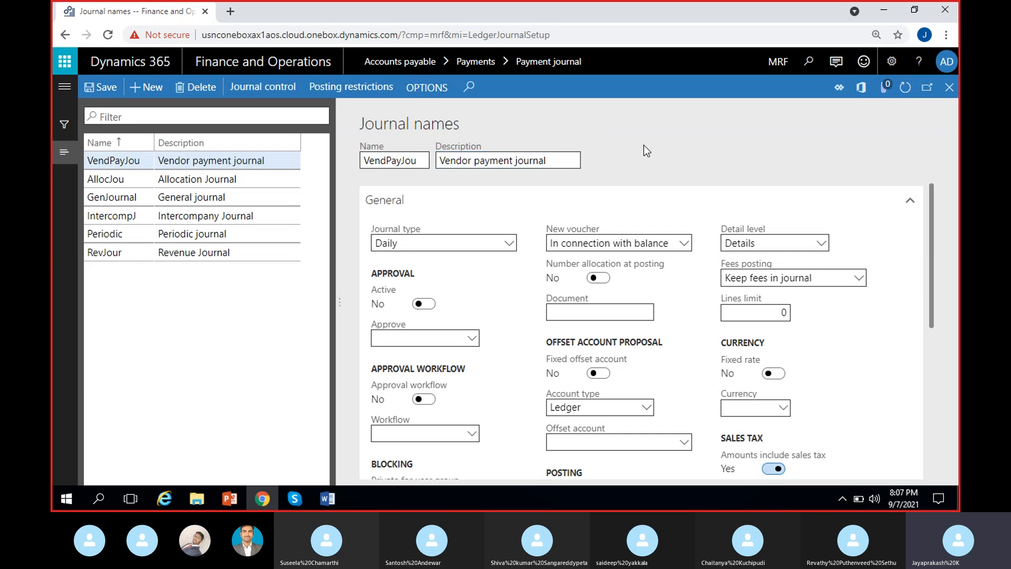
Step: Set the journal type of the VendPayJou journal name to Vendor disbursement
{"action": "left_click", "coordinate": [446, 244]}
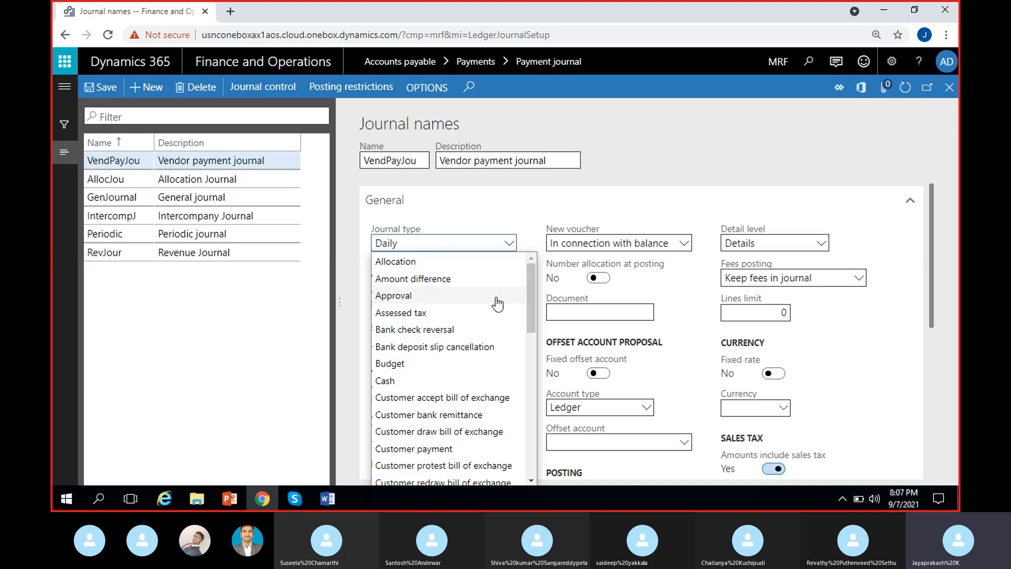
{"action": "scroll", "coordinate": [456, 340], "scroll_direction": "down", "scroll_amount": 3}
{"action": "scroll", "coordinate": [453, 337], "scroll_direction": "down", "scroll_amount": 7}
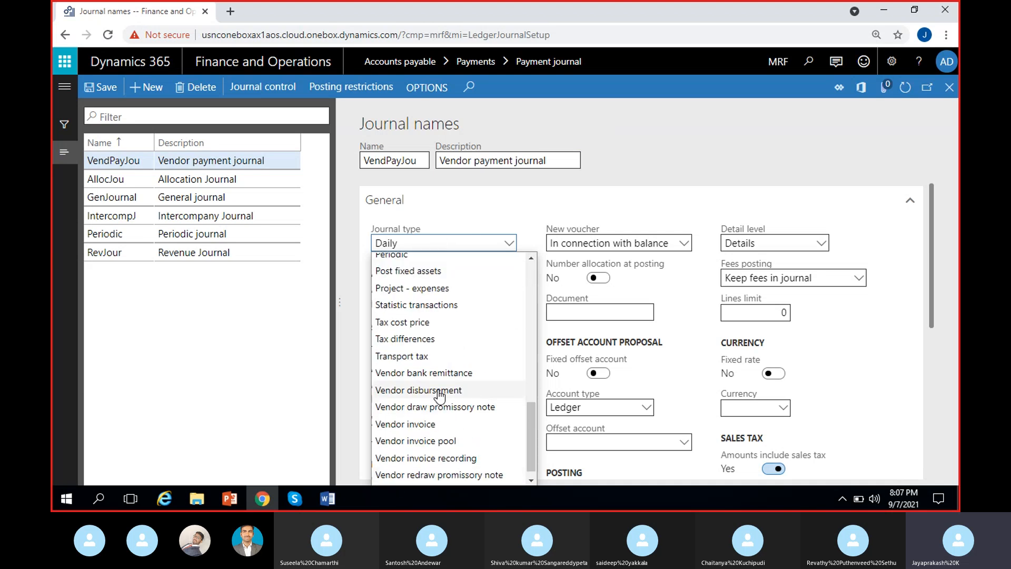
{"action": "left_click", "coordinate": [467, 395]}
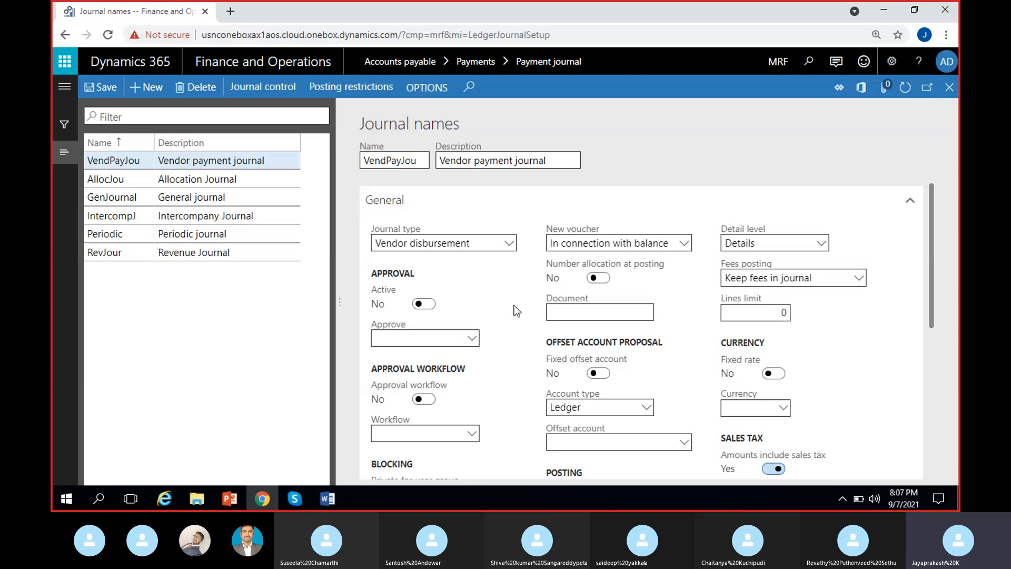
{"action": "left_click", "coordinate": [295, 499]}
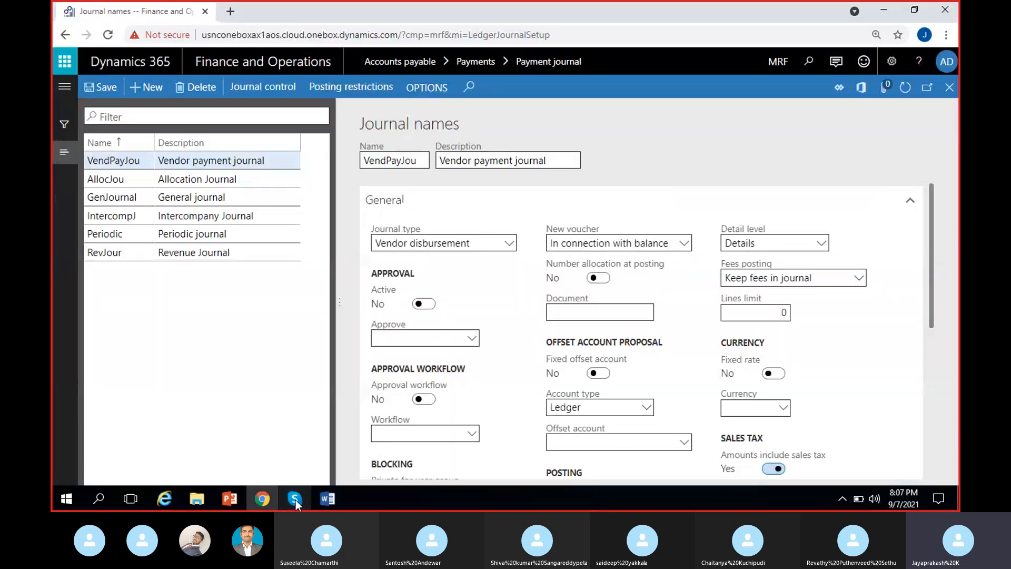
{"action": "left_click", "coordinate": [296, 499]}
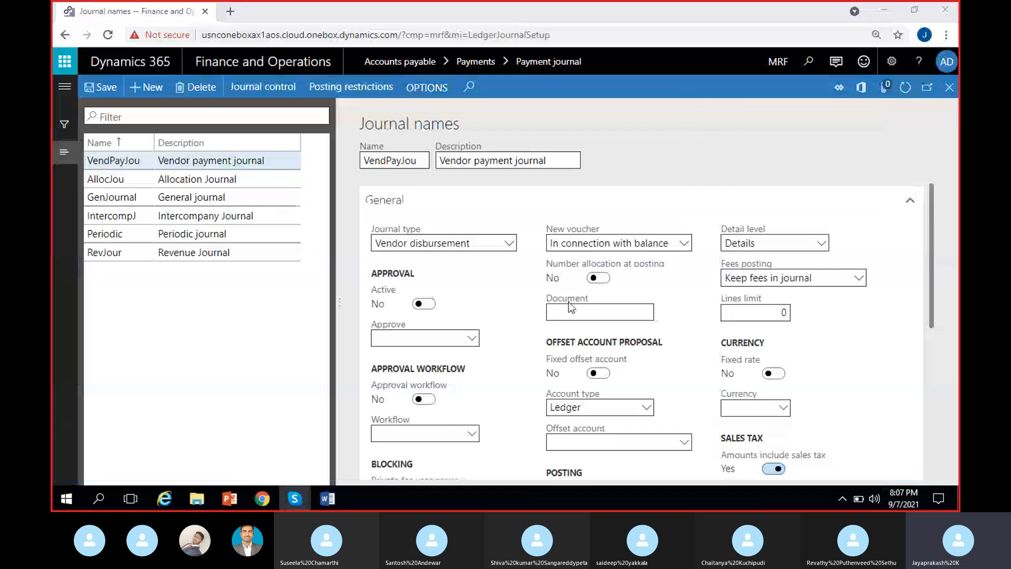
Step: Open the Number sequences page from the journal name's Voucher series field and start a new number sequence record
{"action": "scroll", "coordinate": [350, 438], "scroll_direction": "down", "scroll_amount": 3}
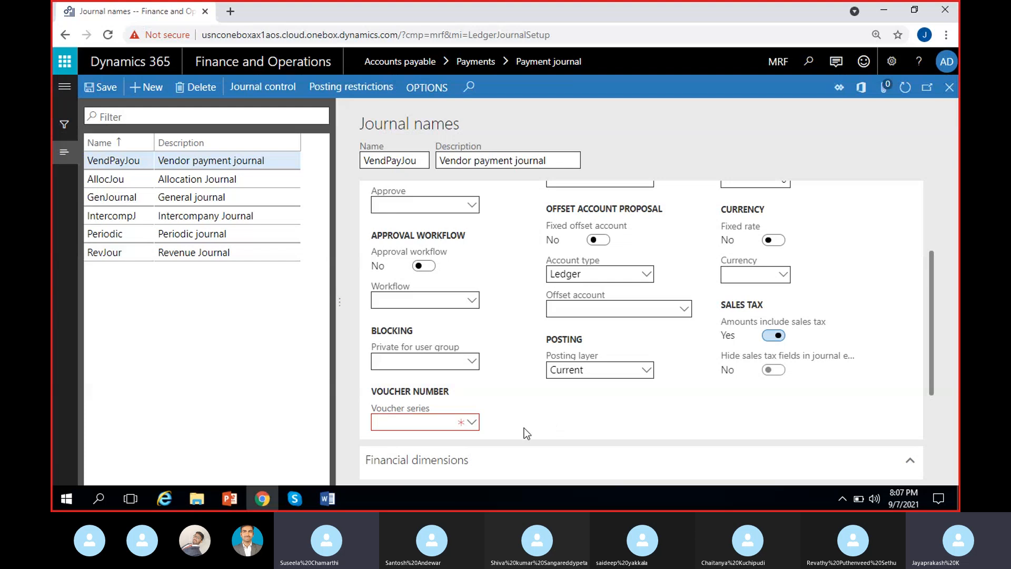
{"action": "right_click", "coordinate": [474, 428]}
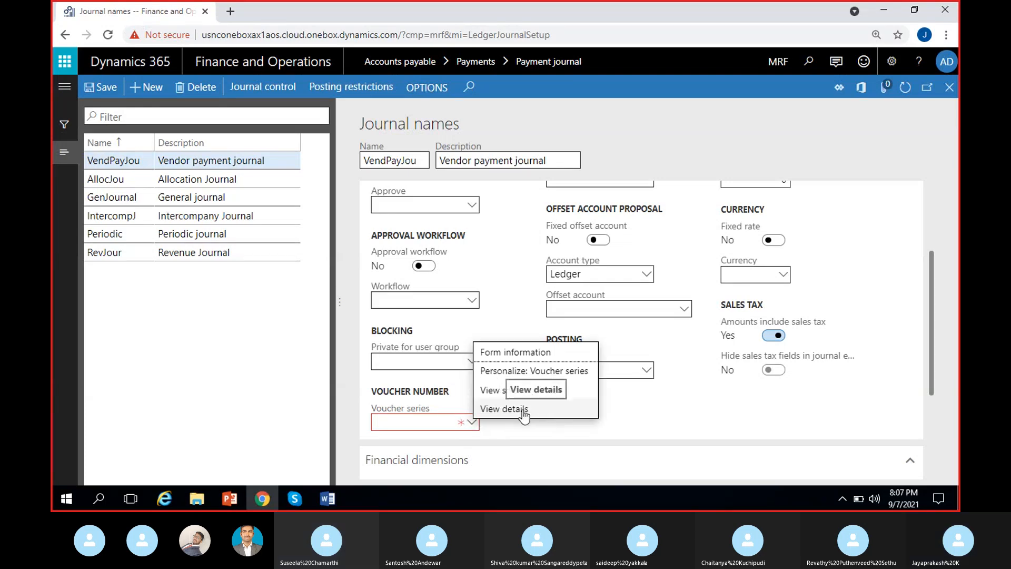
{"action": "key", "text": "Escape"}
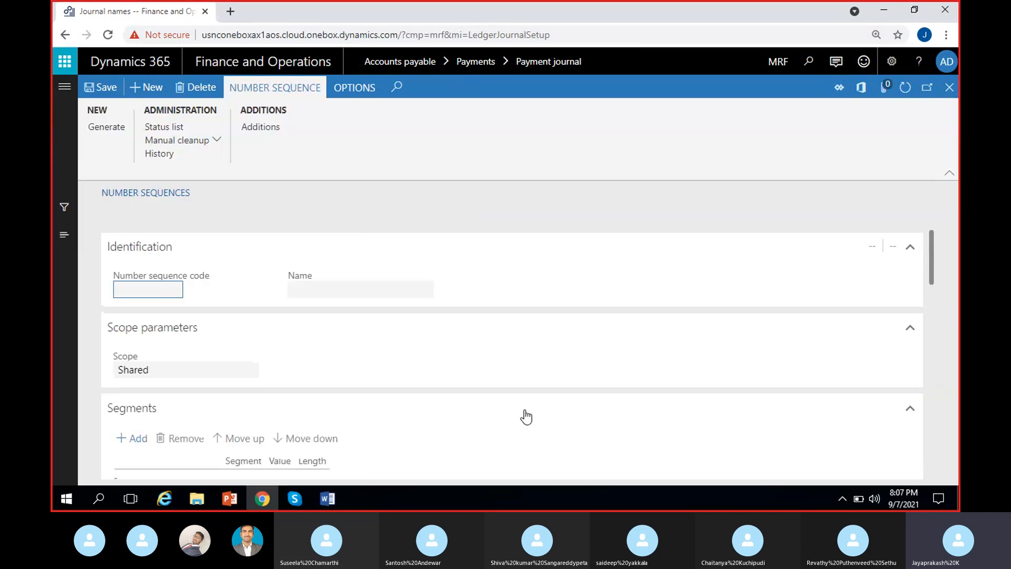
{"action": "left_click", "coordinate": [142, 87]}
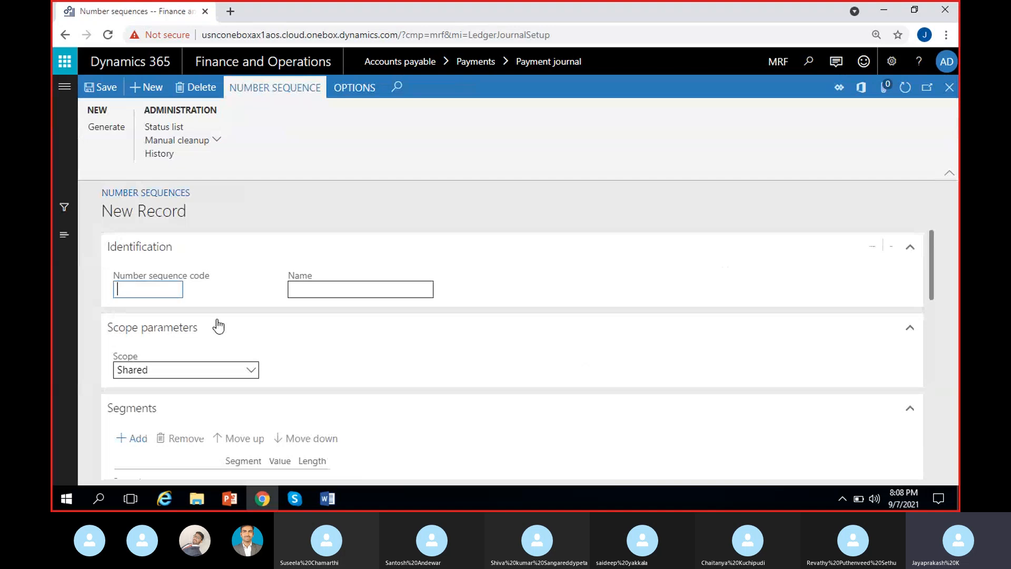
Step: Enter VendPay as both the number sequence code and the name of the new record
{"action": "type", "text": "VendPay"}
{"action": "key", "text": "ctrl+a"}
{"action": "key", "text": "ctrl+c"}
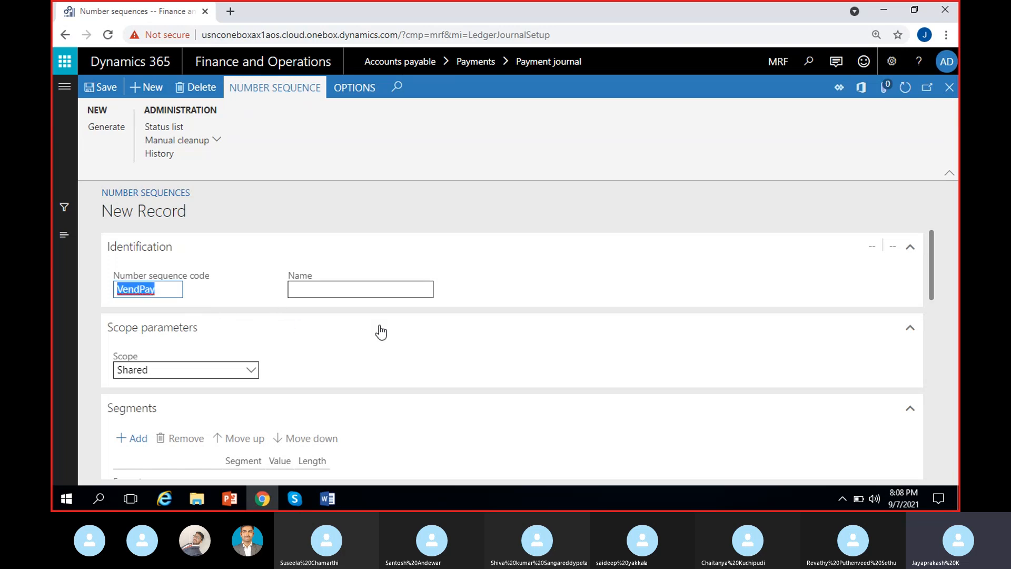
{"action": "left_click", "coordinate": [369, 289]}
{"action": "key", "text": "ctrl+v"}
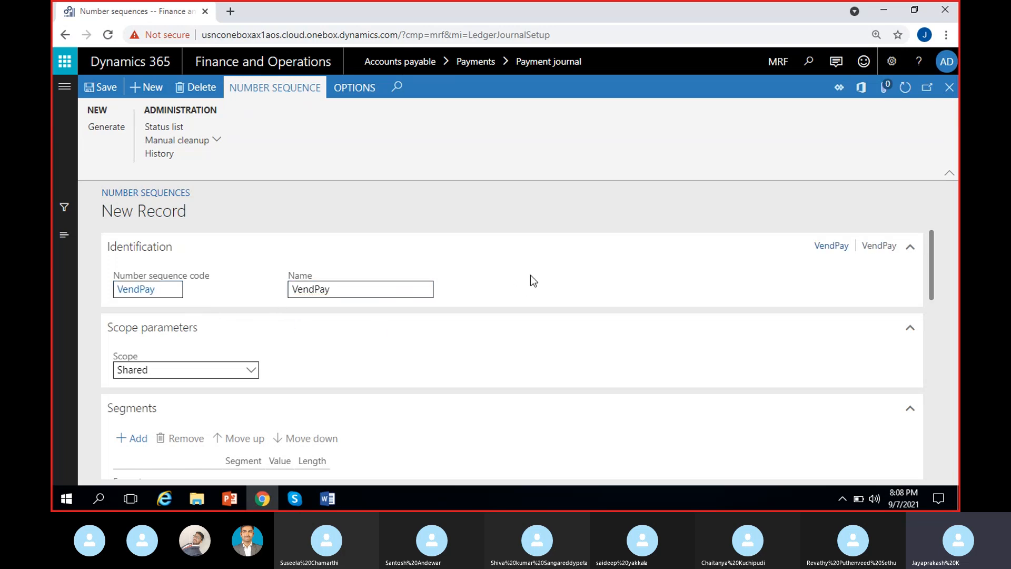
Step: Set the number sequence scope to Company and choose MRF as its company
{"action": "scroll", "coordinate": [285, 353], "scroll_direction": "down", "scroll_amount": 1}
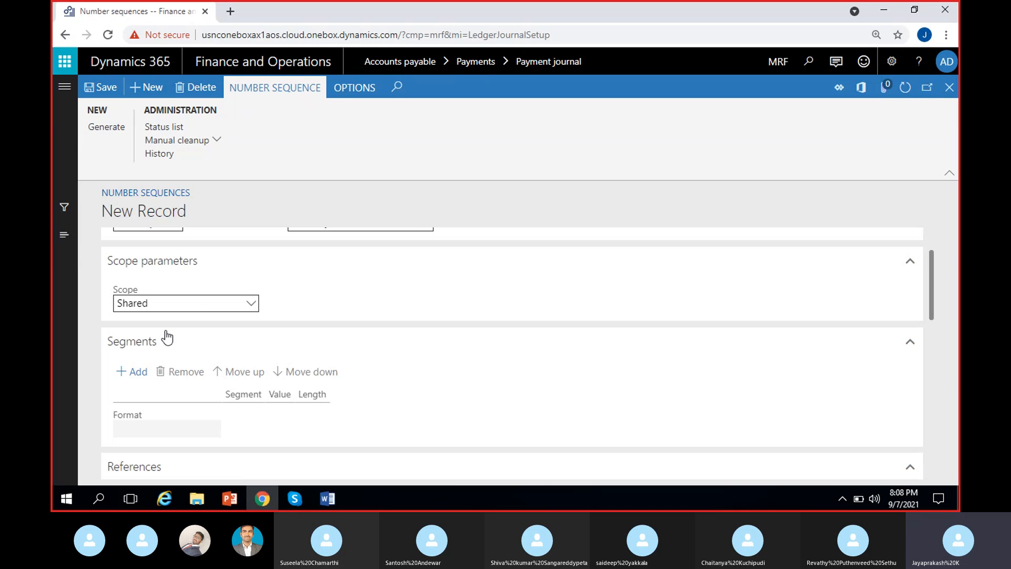
{"action": "scroll", "coordinate": [366, 387], "scroll_direction": "up", "scroll_amount": 1}
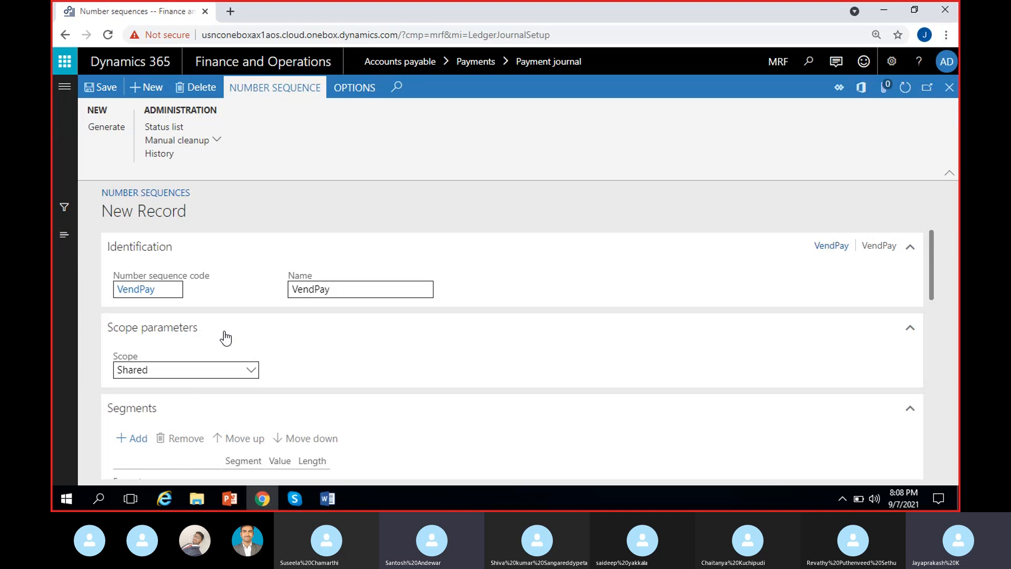
{"action": "left_click", "coordinate": [251, 370]}
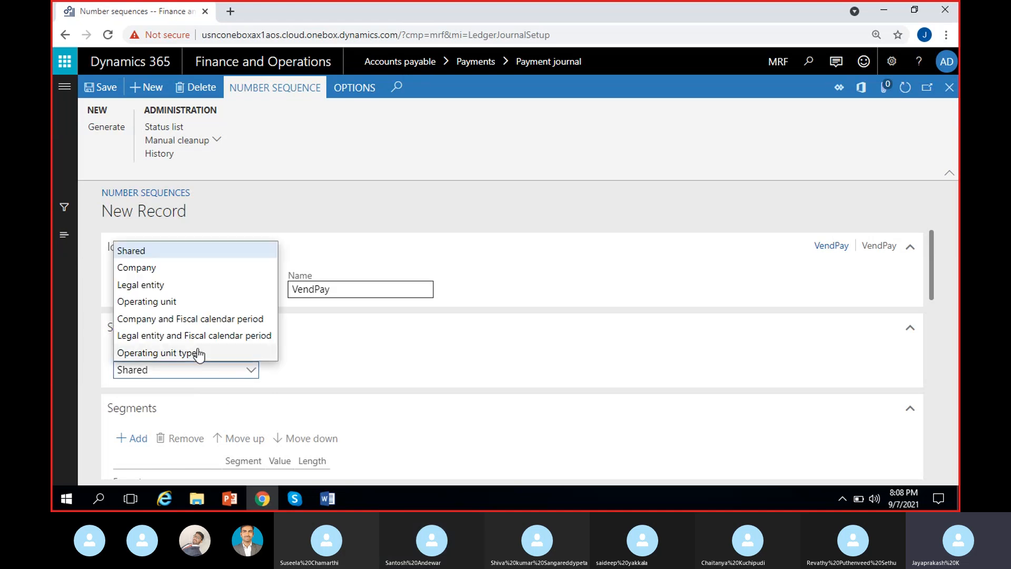
{"action": "left_click", "coordinate": [158, 267]}
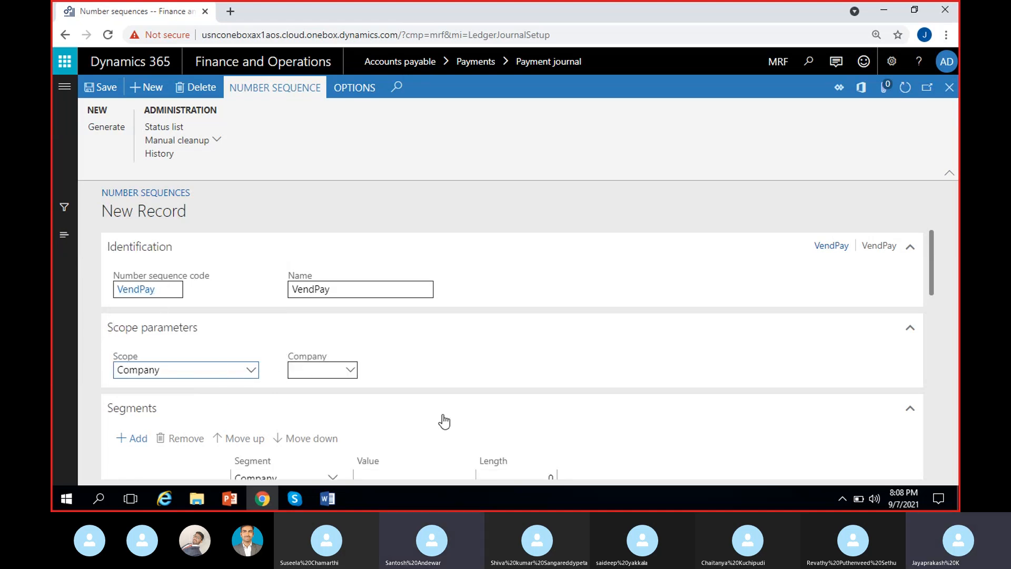
{"action": "left_click", "coordinate": [320, 372]}
{"action": "type", "text": "MRF"}
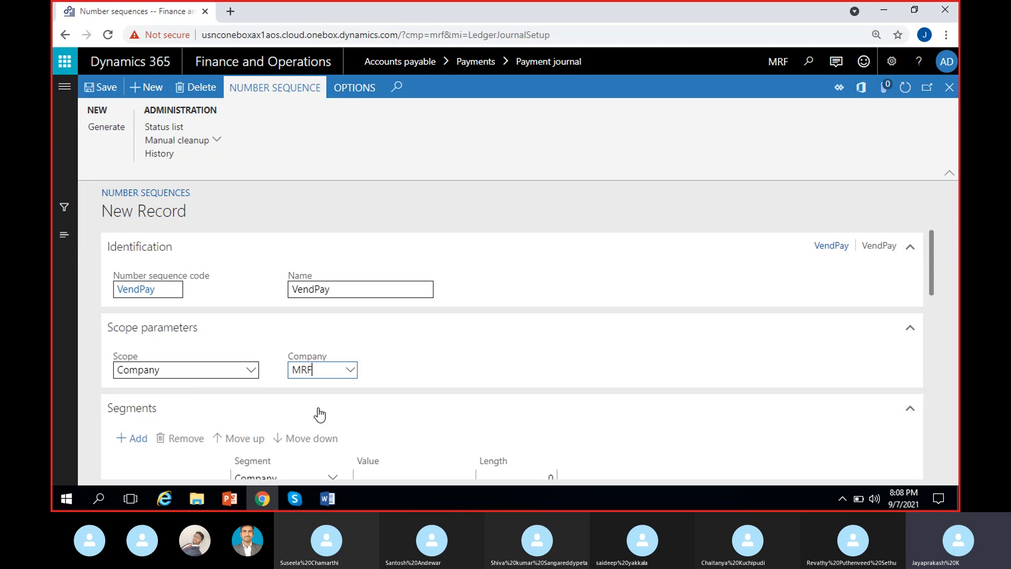
{"action": "left_click", "coordinate": [548, 338]}
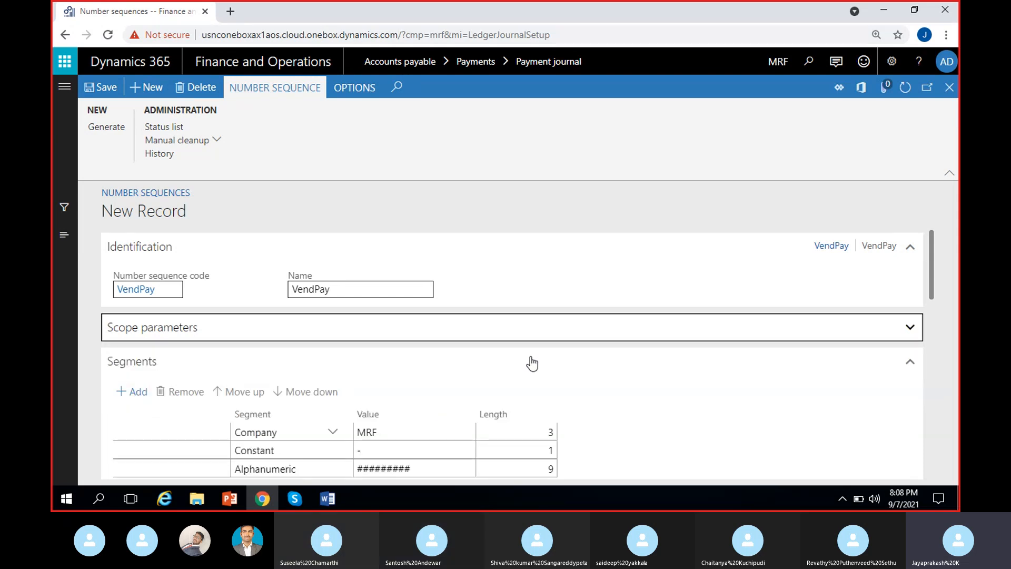
Step: Remove the Company segment from the number sequence and set the Constant segment's value to VendPay-
{"action": "scroll", "coordinate": [485, 416], "scroll_direction": "down", "scroll_amount": 1}
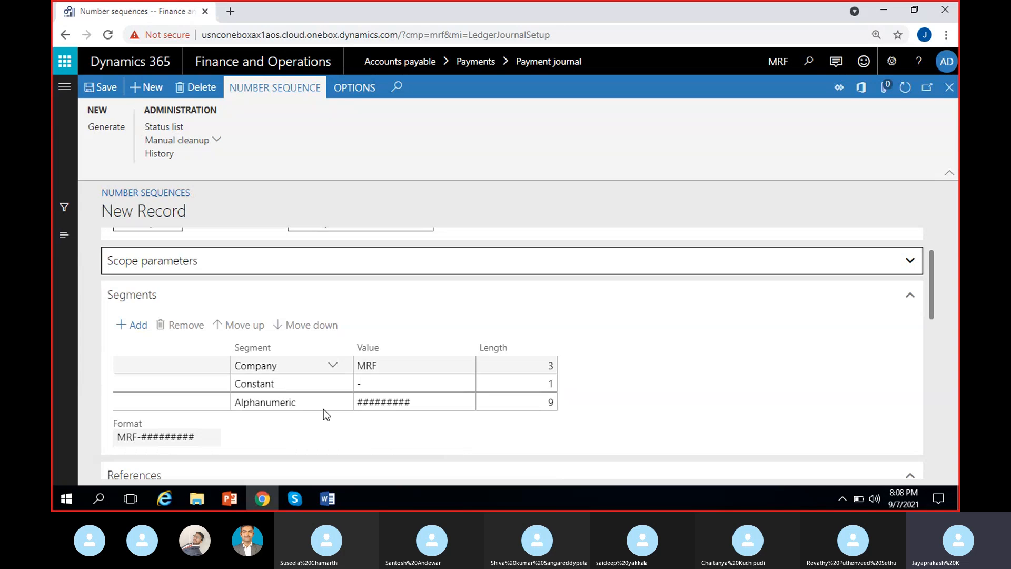
{"action": "left_click", "coordinate": [427, 366]}
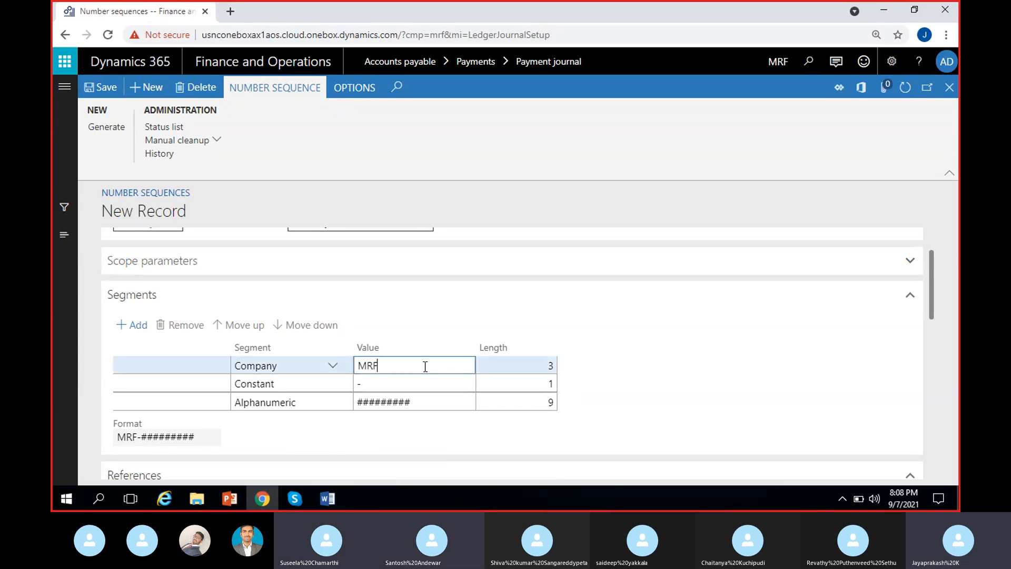
{"action": "left_click", "coordinate": [180, 325]}
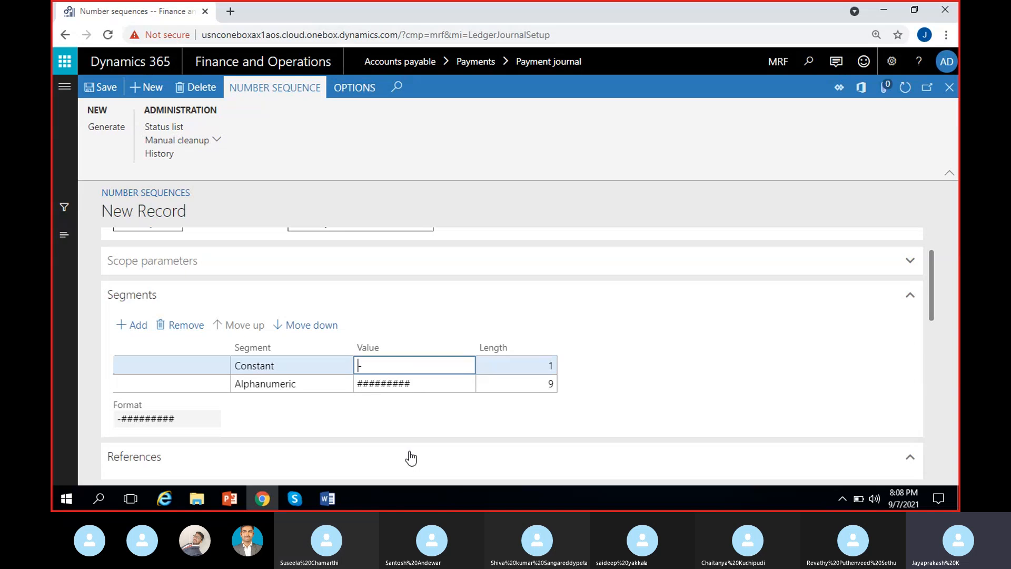
{"action": "type", "text": "VendPay"}
Step: Shorten the Alphanumeric segment's value to ######
{"action": "left_click", "coordinate": [432, 385]}
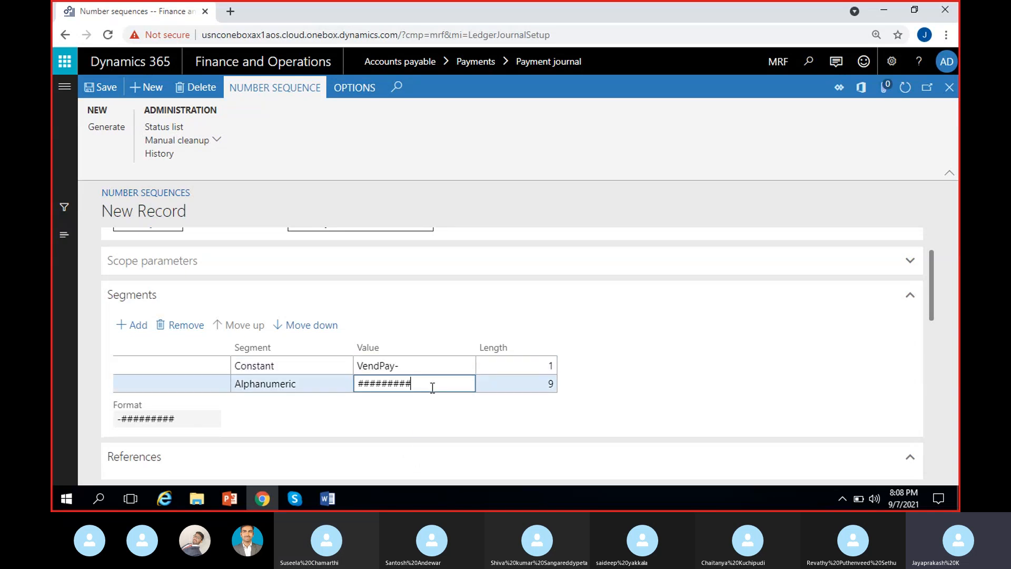
{"action": "key", "text": "BackSpace"}
{"action": "key", "text": "BackSpace"}
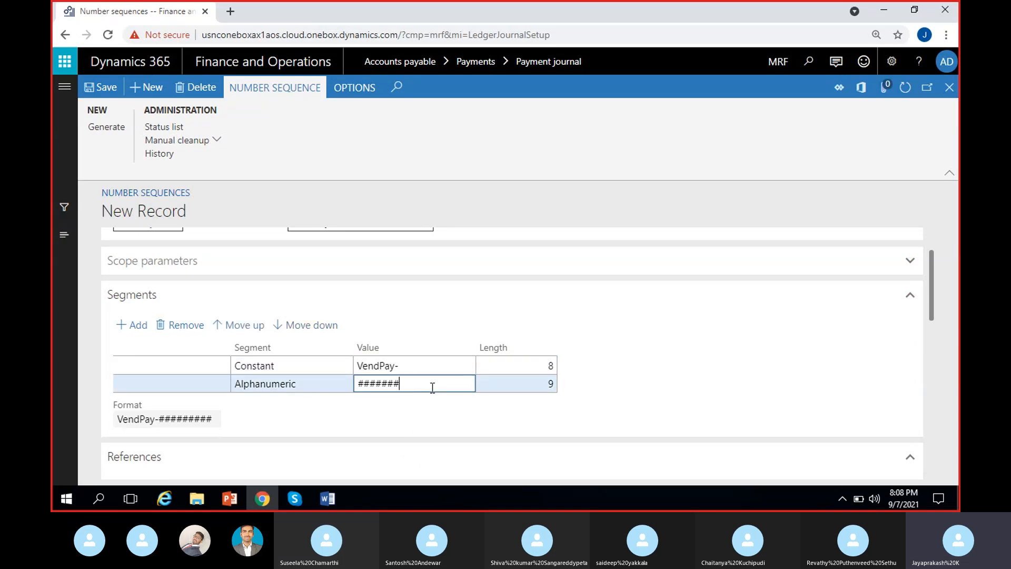
{"action": "key", "text": "BackSpace"}
{"action": "left_click", "coordinate": [679, 360]}
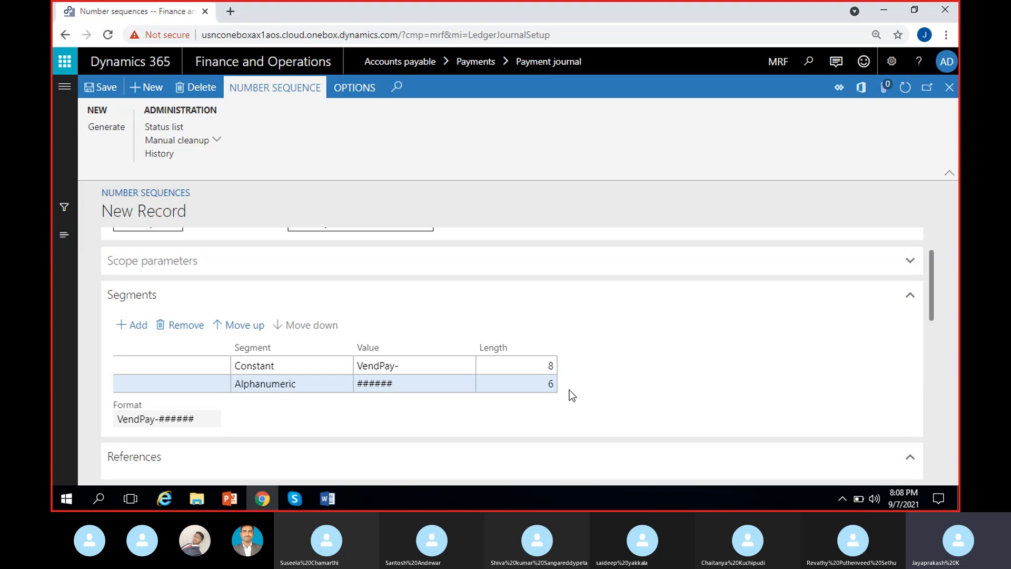
Step: Set the largest number to 999999, make the sequence continuous, and save the number sequence
{"action": "scroll", "coordinate": [572, 395], "scroll_direction": "down", "scroll_amount": 10}
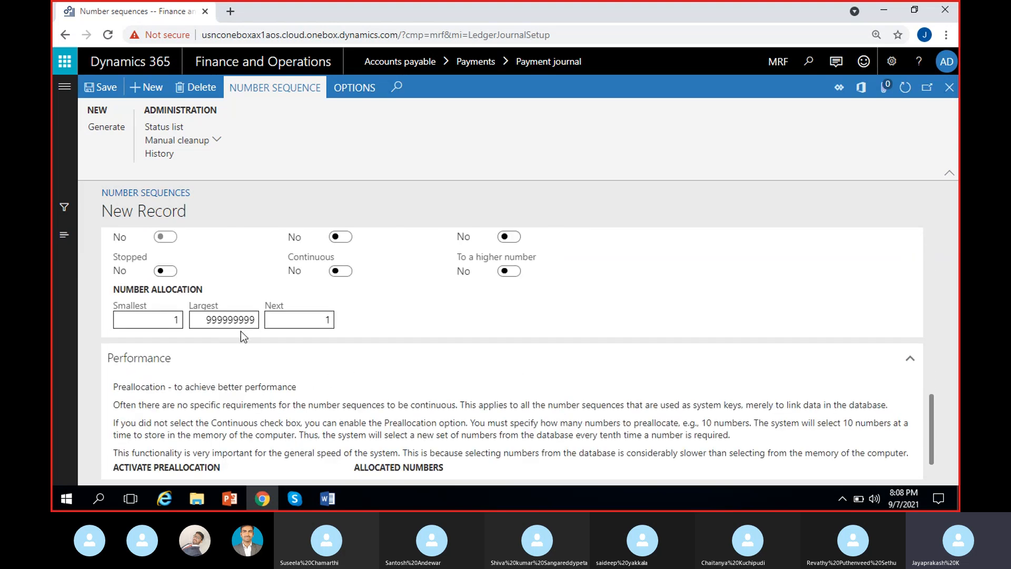
{"action": "left_click", "coordinate": [252, 320]}
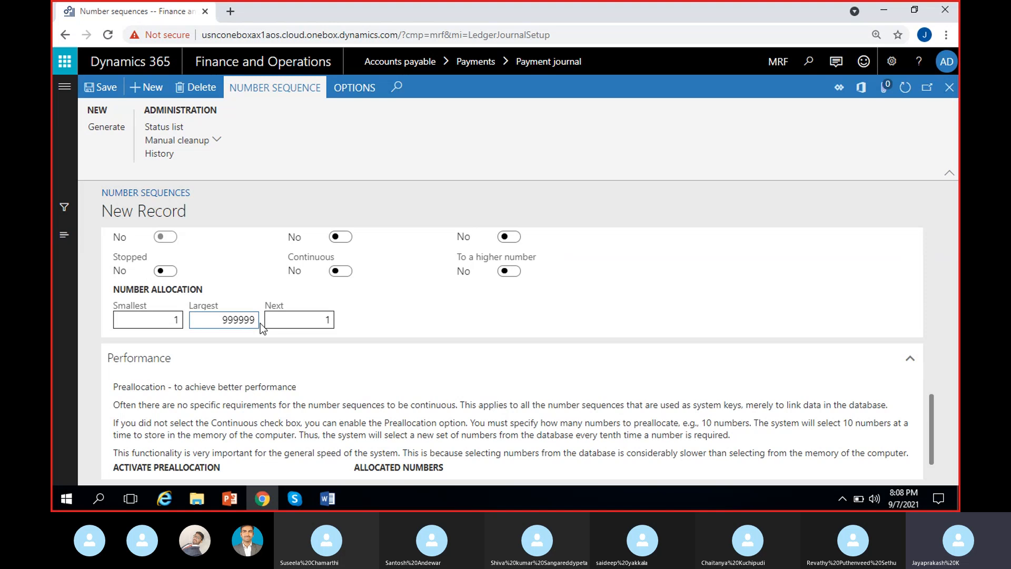
{"action": "left_click", "coordinate": [387, 304]}
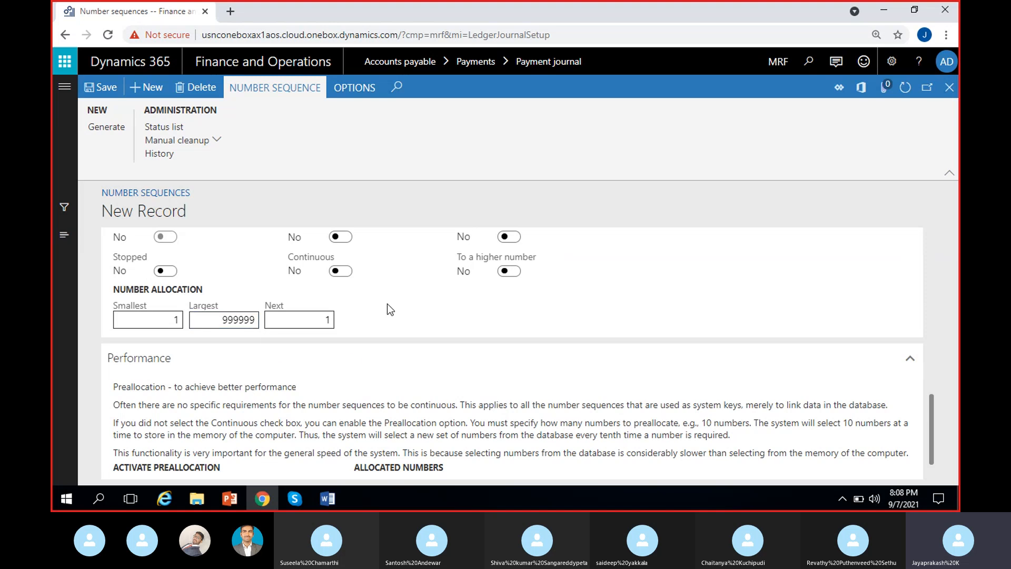
{"action": "left_click", "coordinate": [342, 272]}
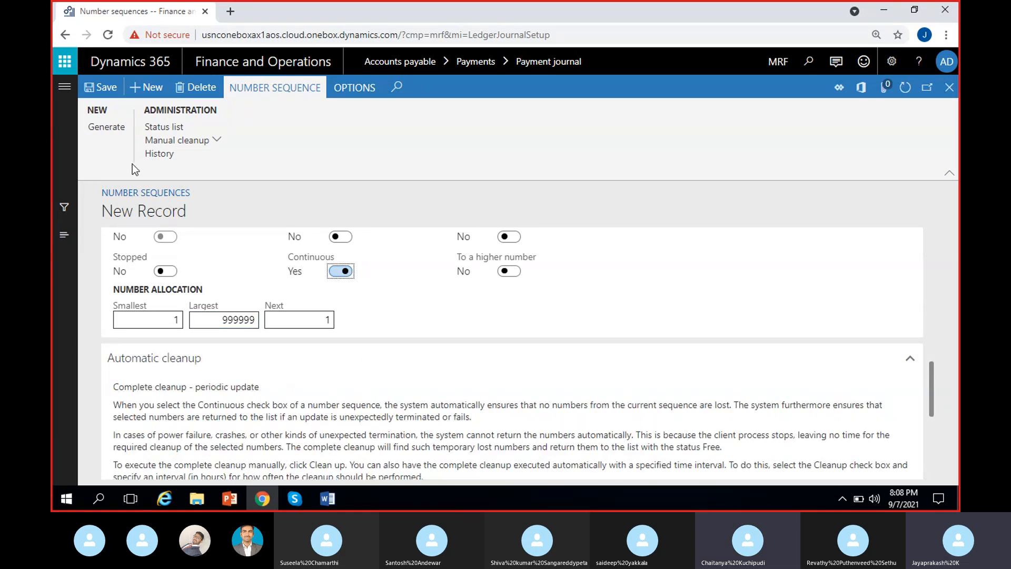
{"action": "left_click", "coordinate": [100, 87]}
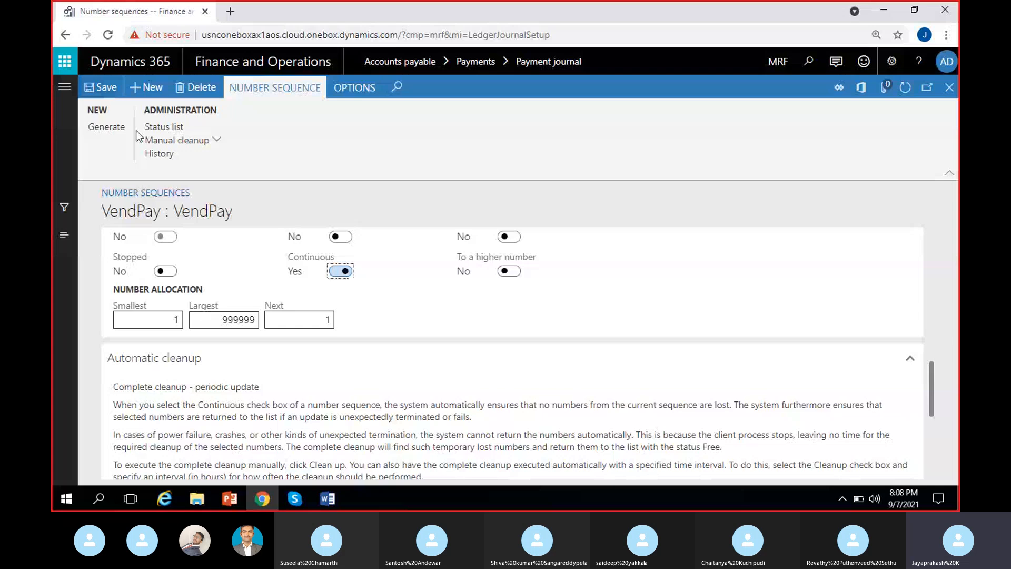
Step: Return to Journal names, set the voucher series of VendPayJou to VendPay, and save the journal name
{"action": "left_click_drag", "start_coordinate": [102, 212], "coordinate": [161, 212]}
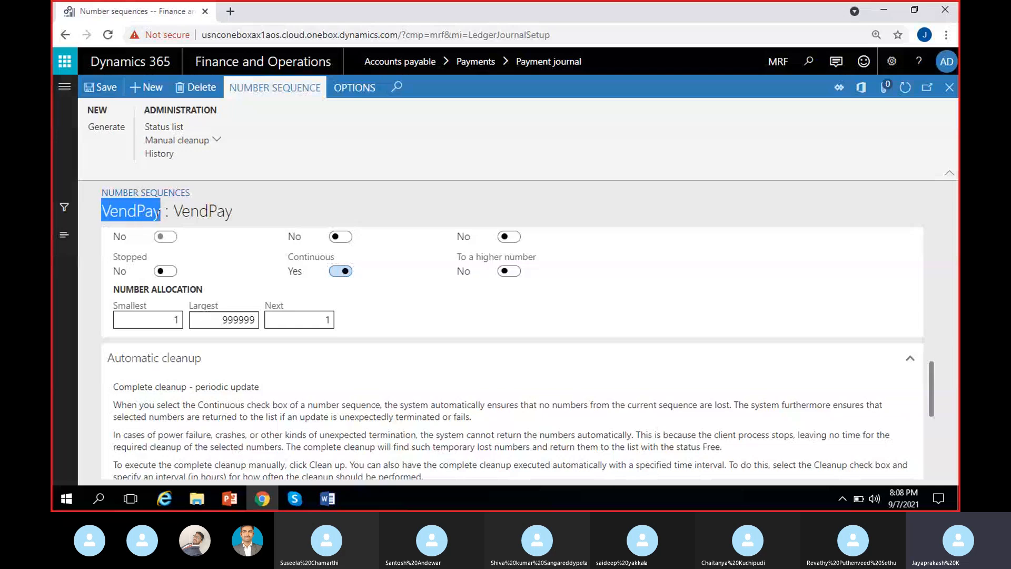
{"action": "left_click", "coordinate": [950, 87]}
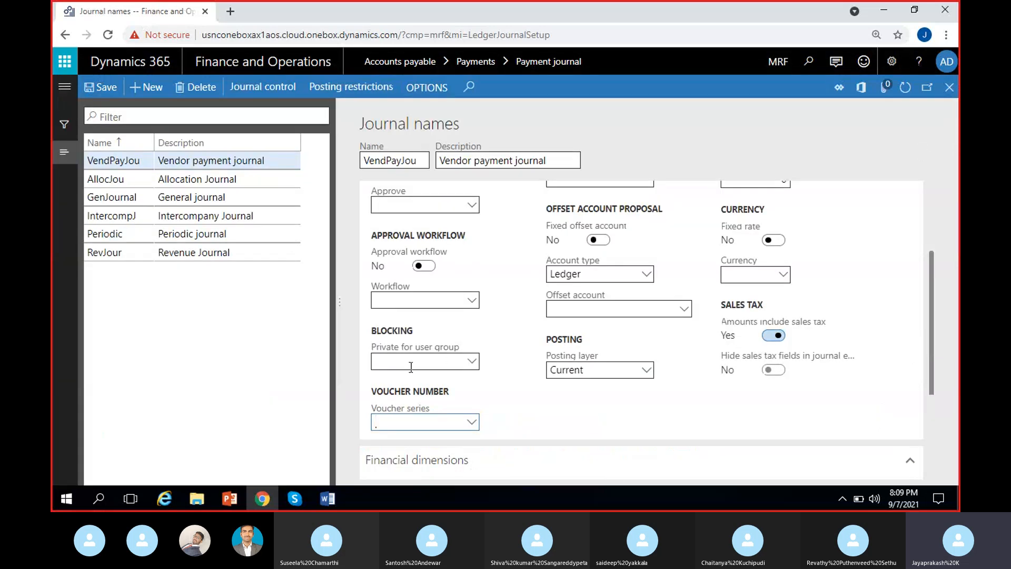
{"action": "left_click", "coordinate": [501, 288]}
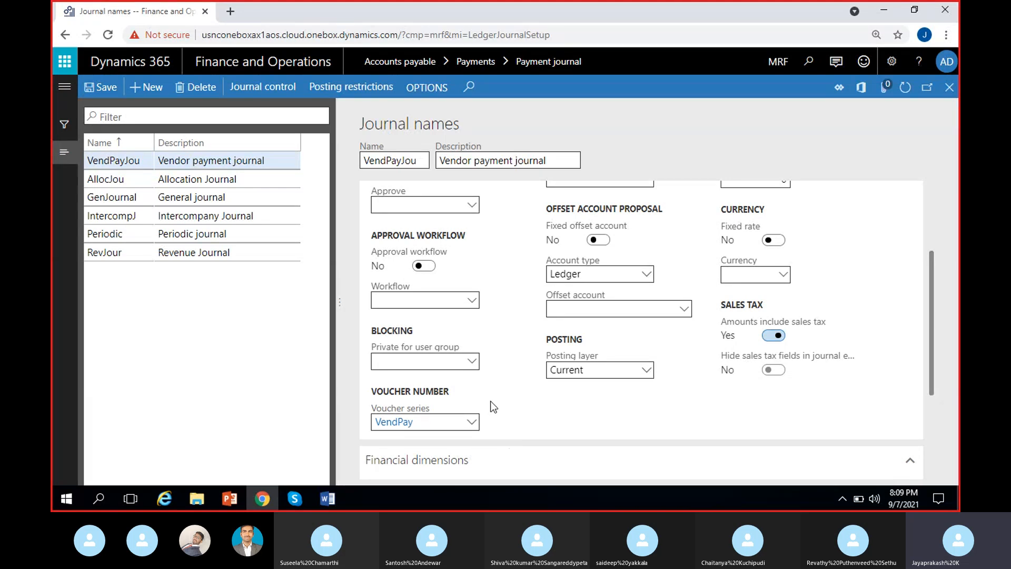
{"action": "scroll", "coordinate": [391, 282], "scroll_direction": "up", "scroll_amount": 3}
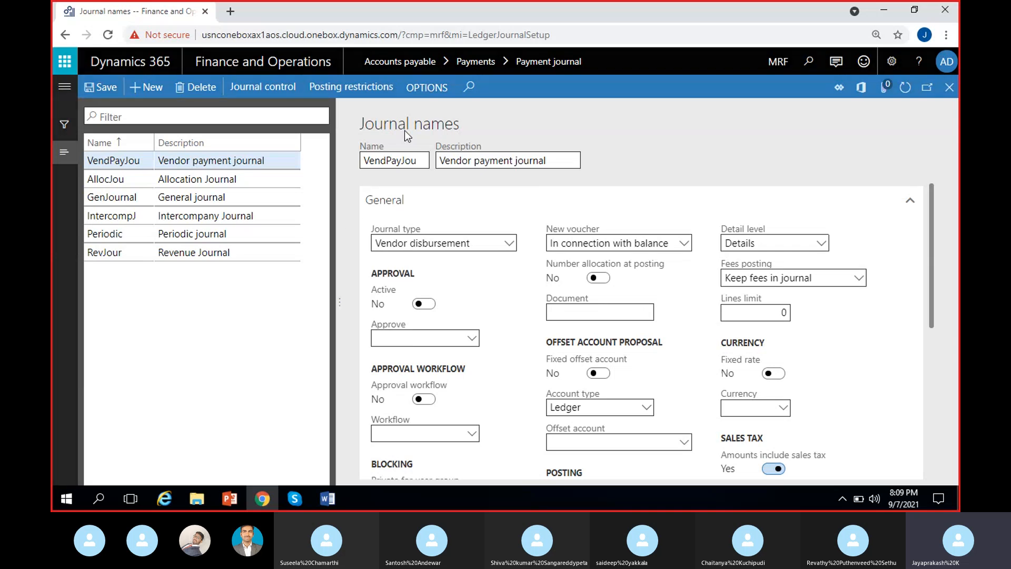
{"action": "scroll", "coordinate": [564, 362], "scroll_direction": "down", "scroll_amount": 3}
{"action": "scroll", "coordinate": [580, 363], "scroll_direction": "up", "scroll_amount": 3}
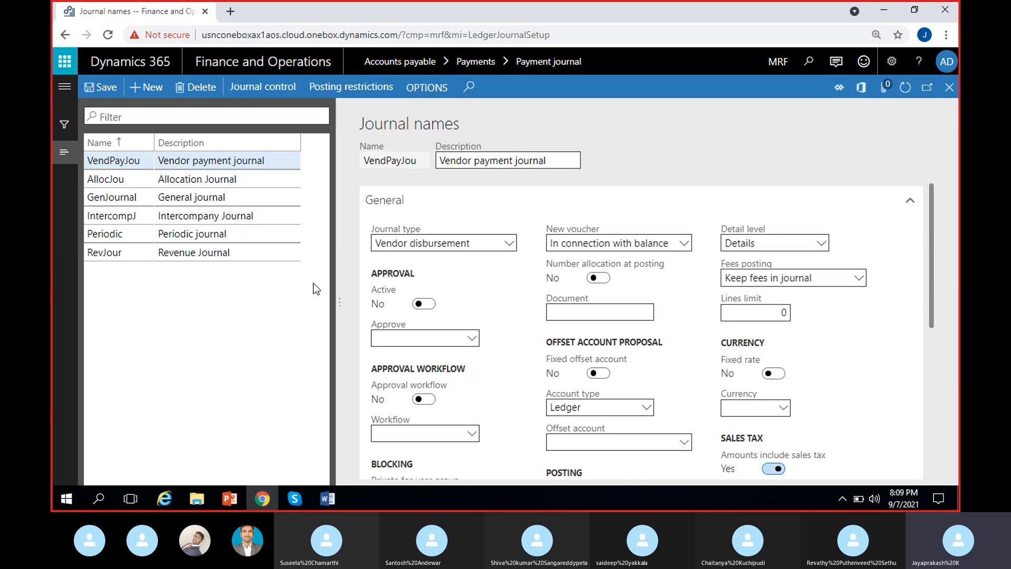
{"action": "scroll", "coordinate": [419, 297], "scroll_direction": "down", "scroll_amount": 3}
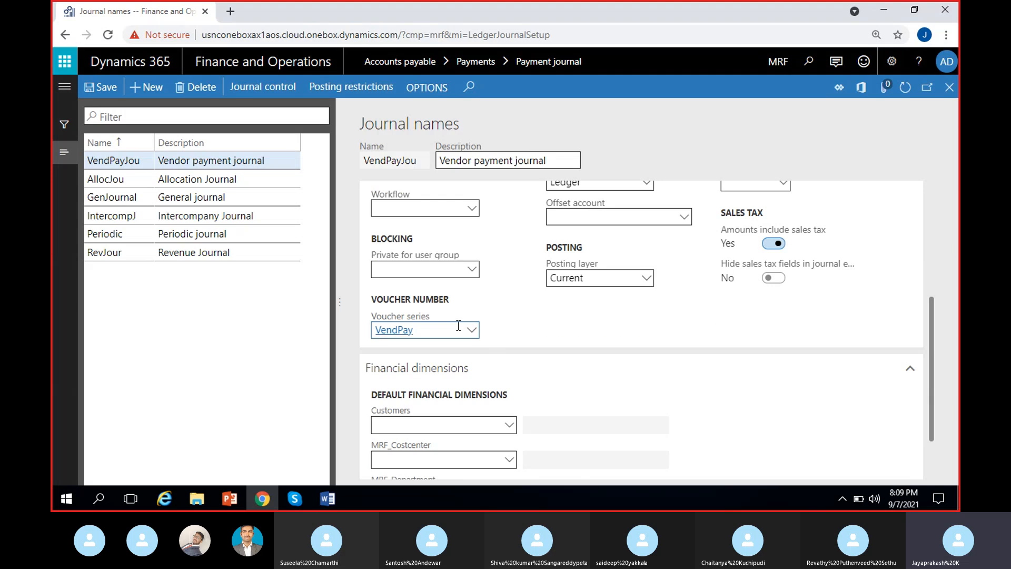
{"action": "scroll", "coordinate": [544, 404], "scroll_direction": "up", "scroll_amount": 3}
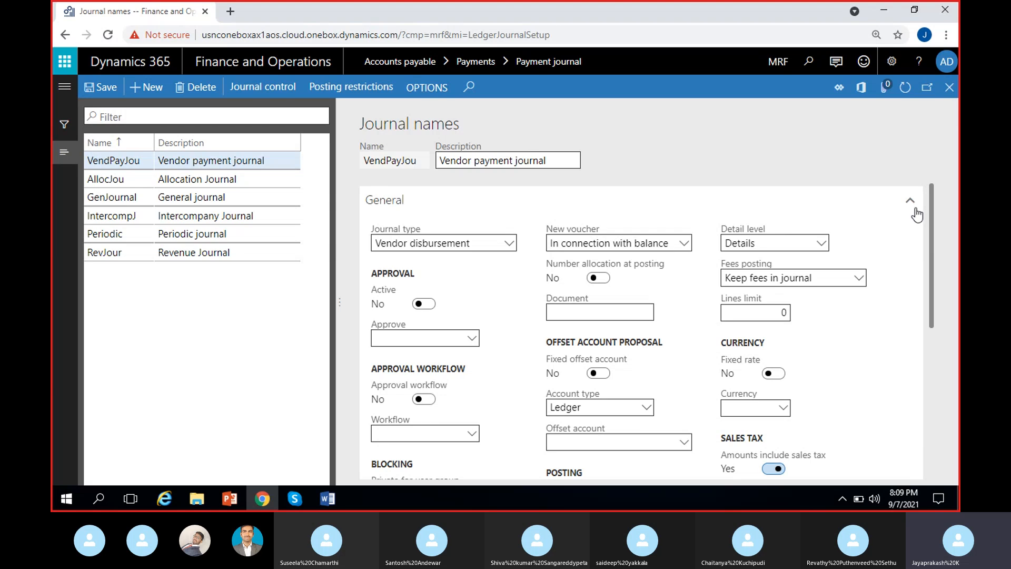
Step: Duplicate the Journal names browser tab and open the Accounts payable vendor Methods of payment page in it
{"action": "right_click", "coordinate": [143, 10]}
{"action": "left_click", "coordinate": [174, 106]}
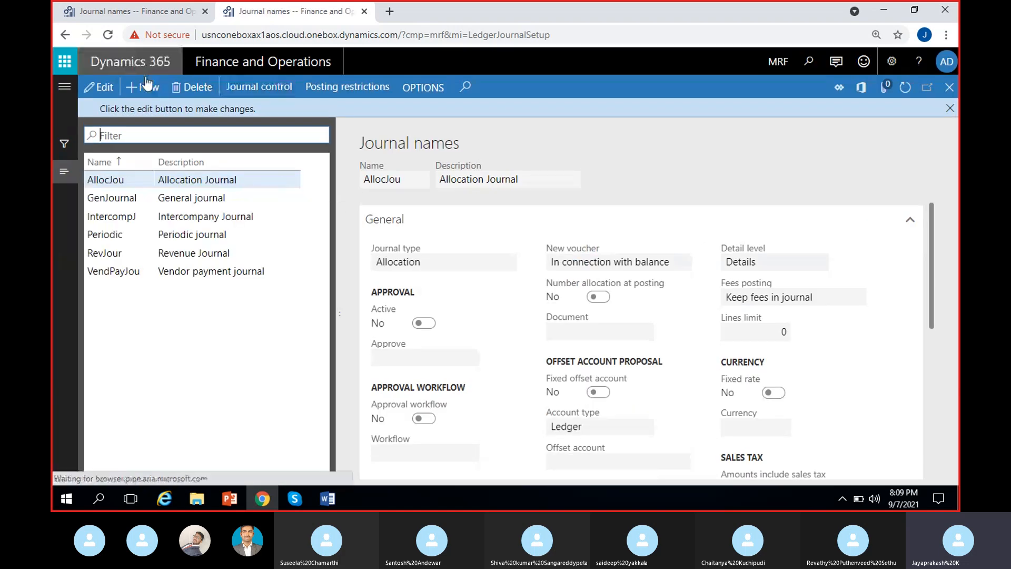
{"action": "left_click", "coordinate": [64, 87]}
{"action": "scroll", "coordinate": [124, 352], "scroll_direction": "down", "scroll_amount": 3}
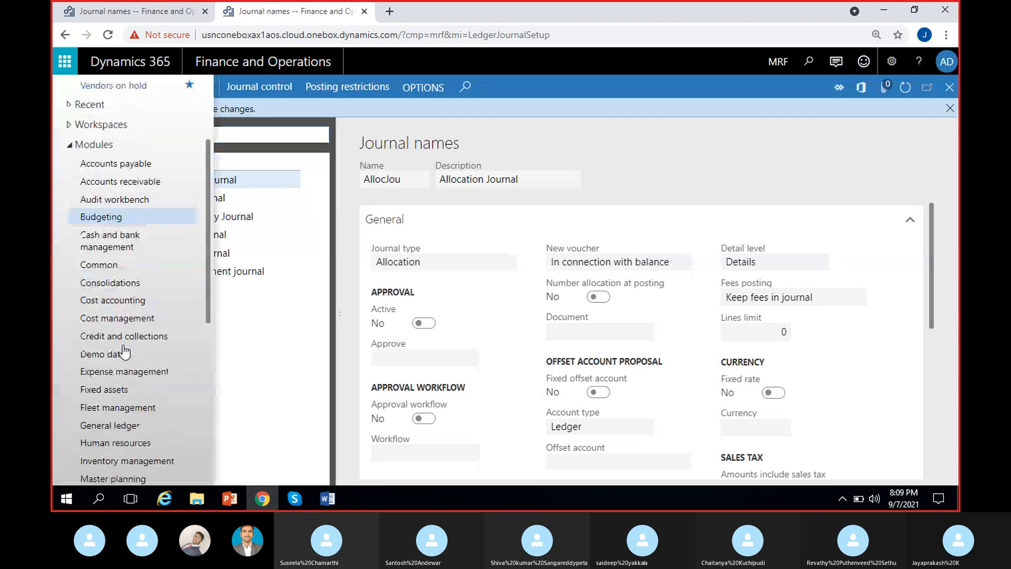
{"action": "left_click", "coordinate": [136, 184]}
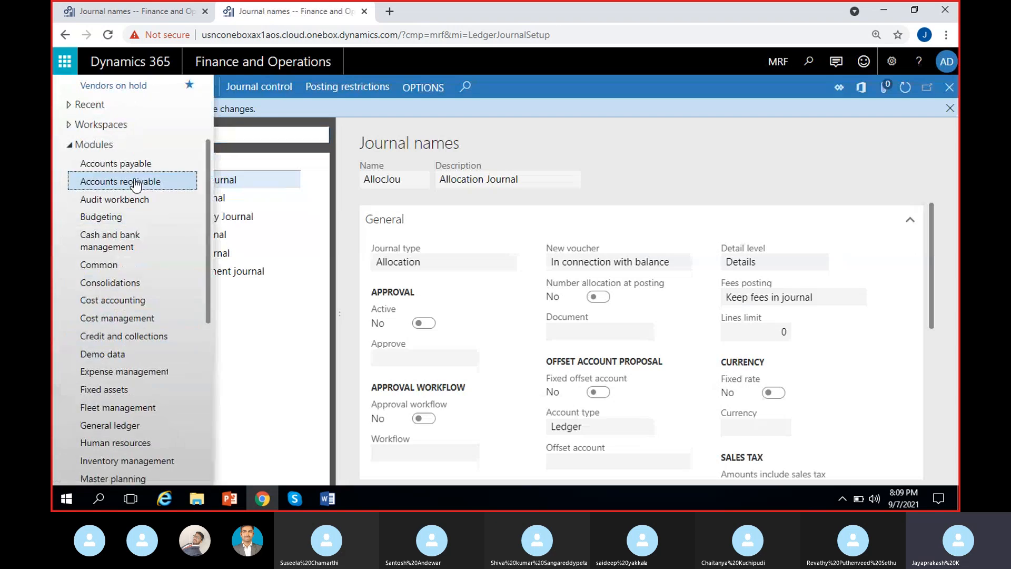
{"action": "left_click", "coordinate": [128, 168]}
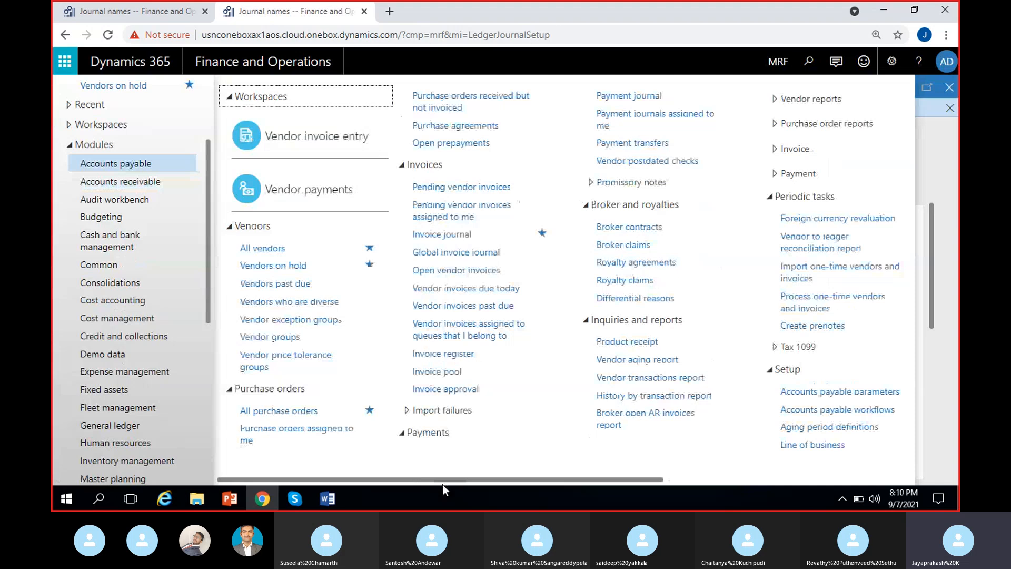
{"action": "left_click_drag", "start_coordinate": [442, 482], "coordinate": [800, 481]}
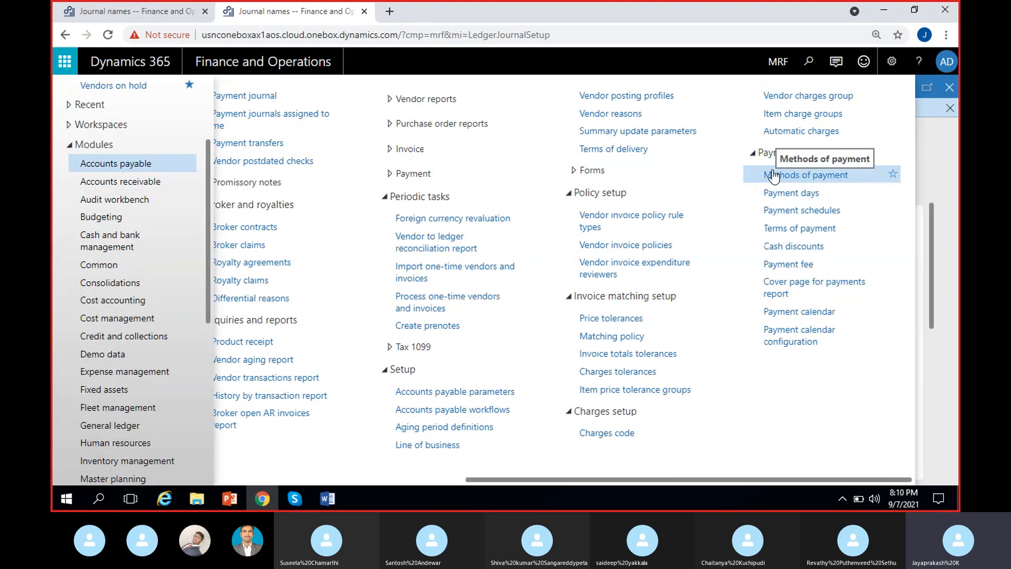
{"action": "left_click", "coordinate": [818, 180]}
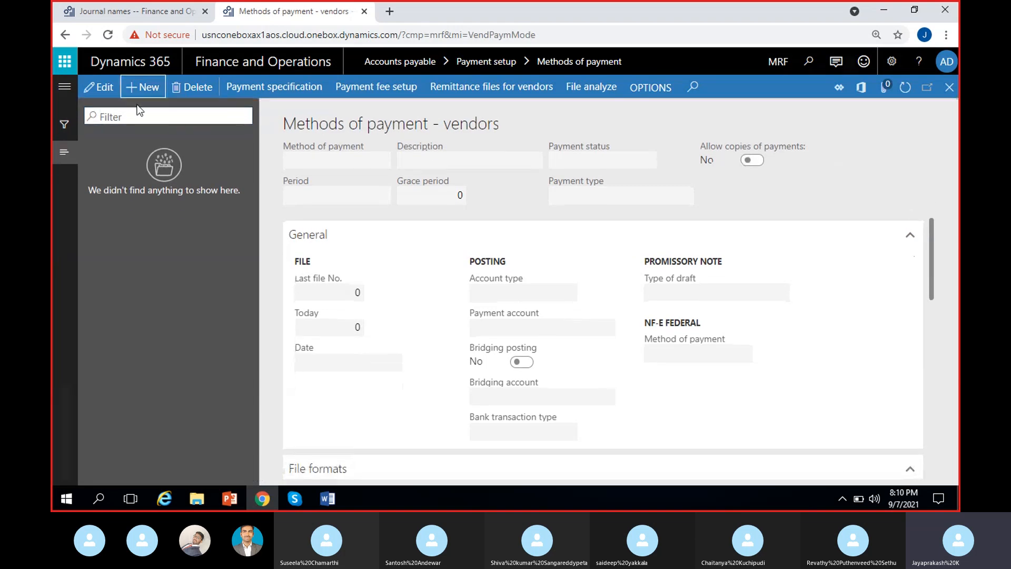
Step: Create a new vendor method of payment named Check with the description Check
{"action": "left_click", "coordinate": [142, 87]}
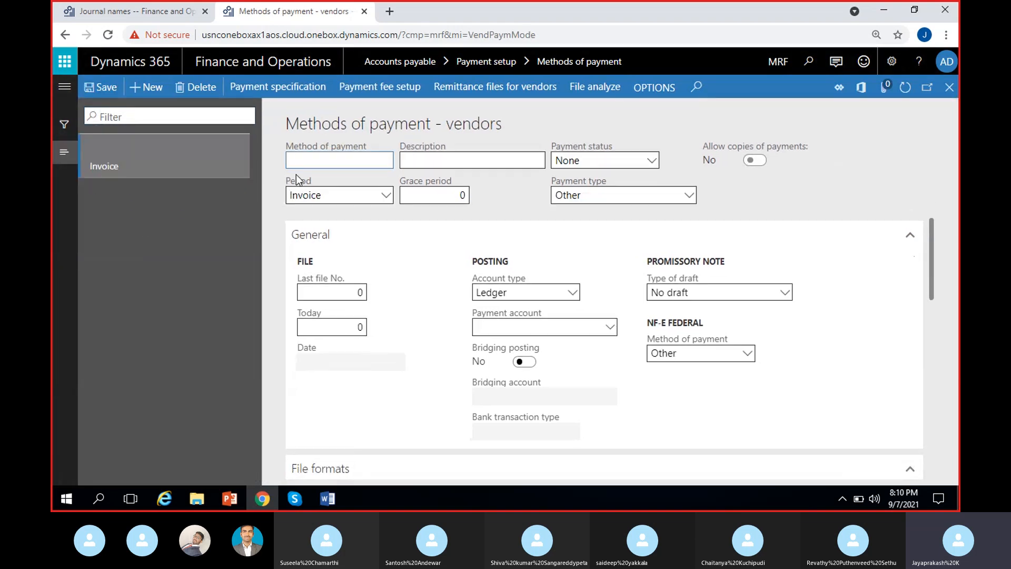
{"action": "type", "text": "Check"}
{"action": "left_click", "coordinate": [416, 165]}
{"action": "type", "text": "Chec"}
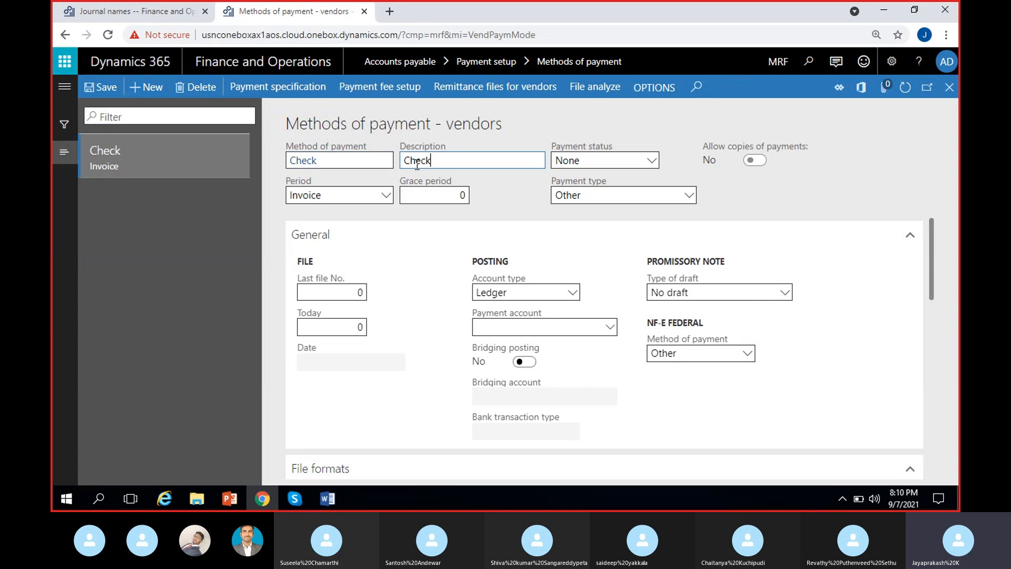
Step: Set the Check method's payment status to Sent and its payment type to Check
{"action": "left_click", "coordinate": [638, 159]}
{"action": "left_click", "coordinate": [580, 196]}
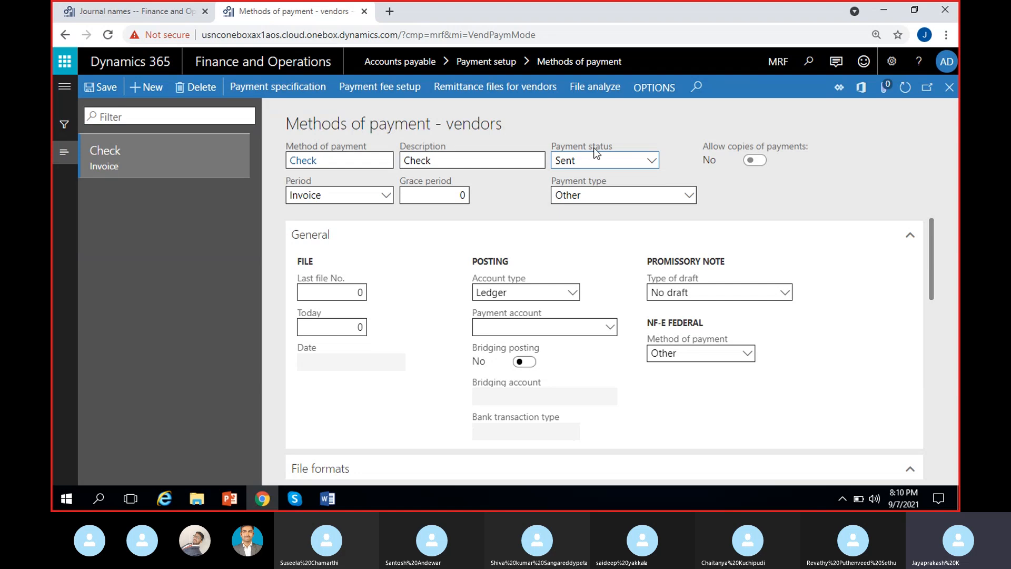
{"action": "left_click", "coordinate": [616, 194]}
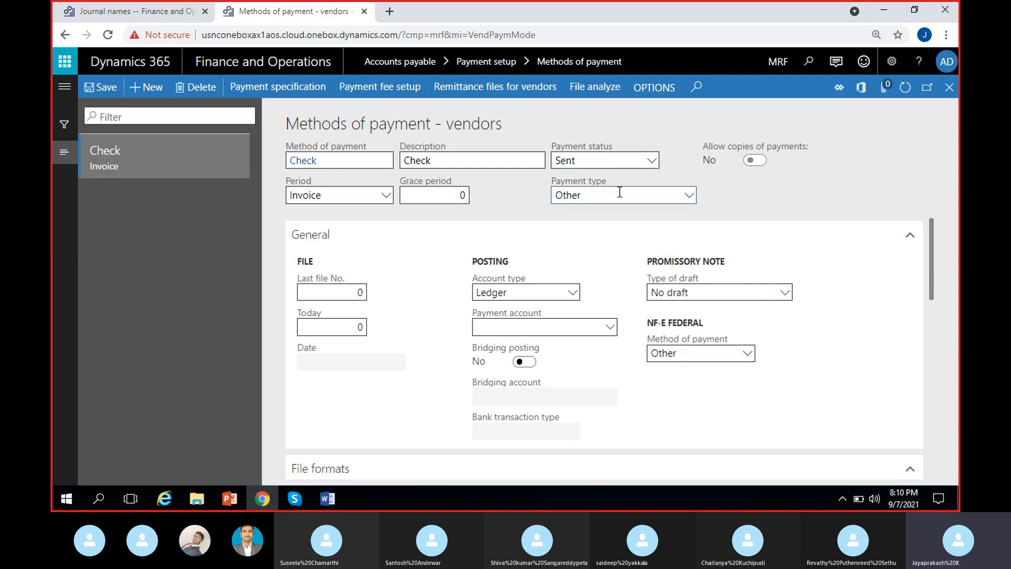
{"action": "left_click", "coordinate": [606, 232]}
{"action": "left_click", "coordinate": [739, 190]}
Step: Set the posting account type of the Check method to Bank
{"action": "left_click", "coordinate": [573, 292]}
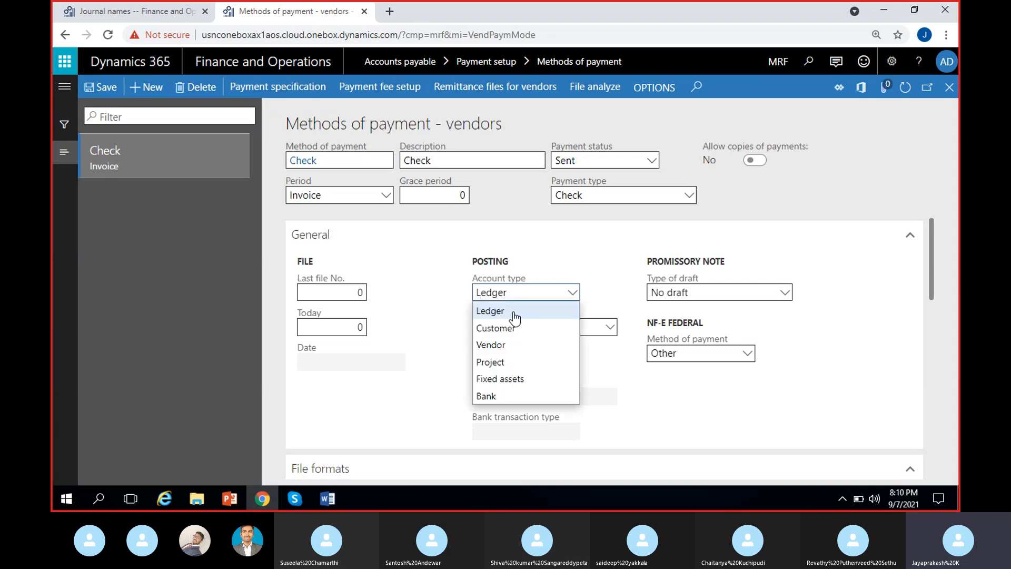
{"action": "left_click", "coordinate": [484, 396]}
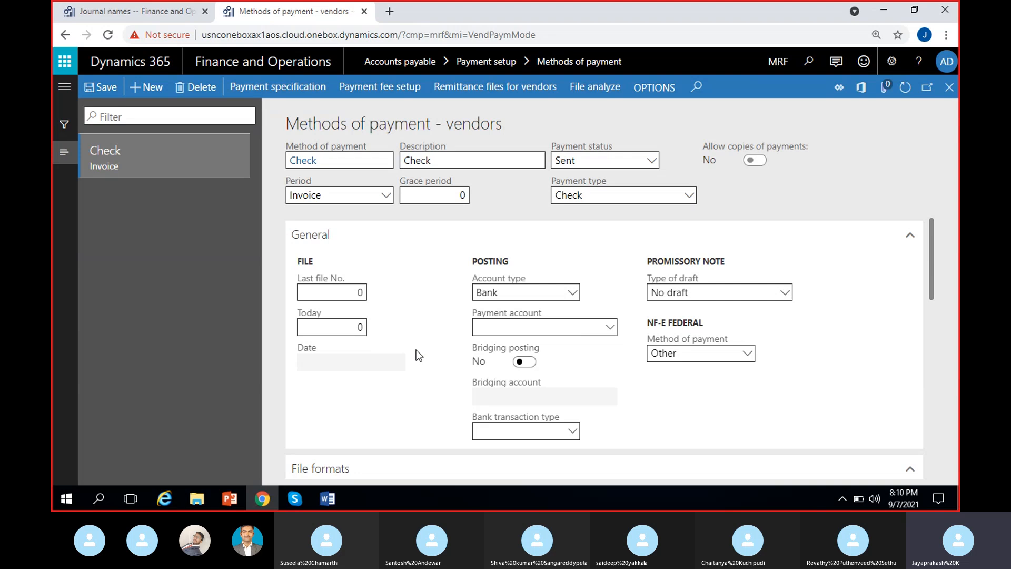
{"action": "scroll", "coordinate": [416, 350], "scroll_direction": "down", "scroll_amount": 1}
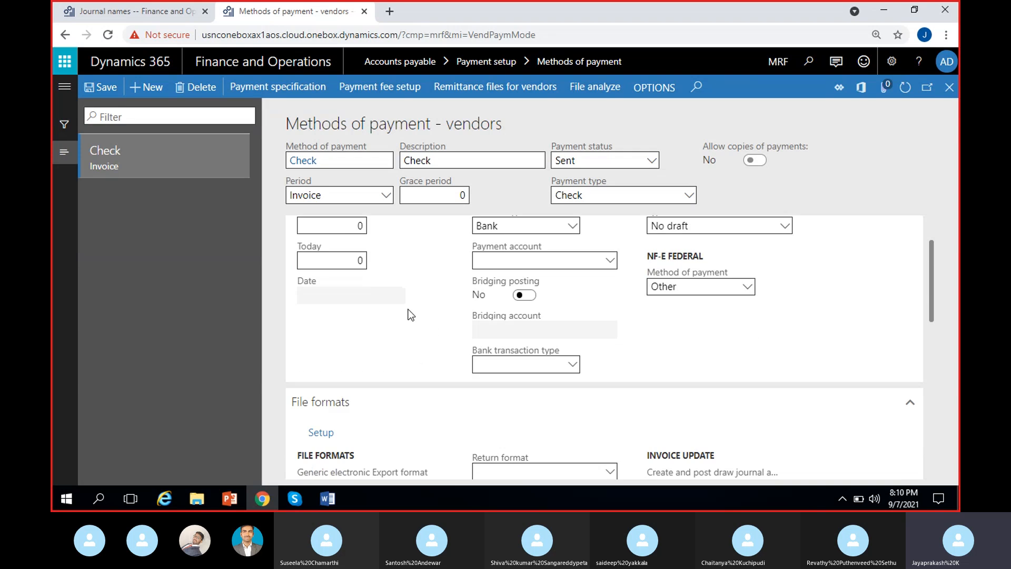
{"action": "scroll", "coordinate": [409, 315], "scroll_direction": "up", "scroll_amount": 1}
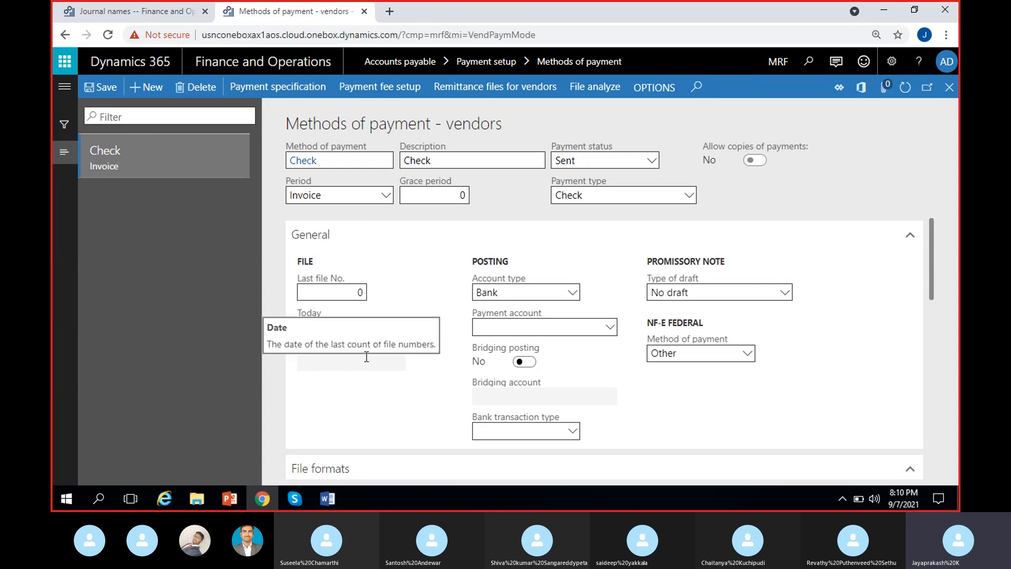
{"action": "left_click", "coordinate": [398, 360]}
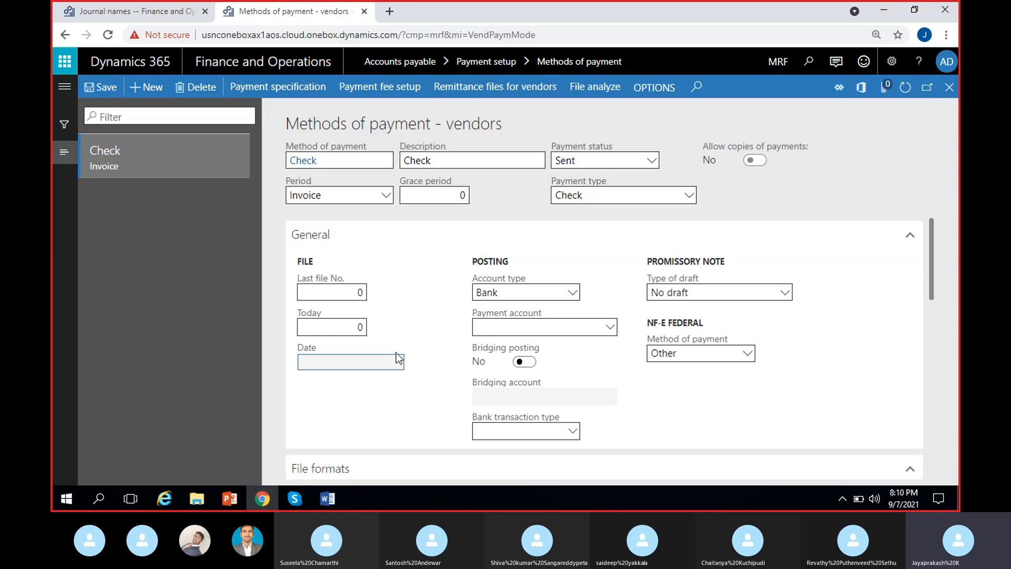
{"action": "left_click", "coordinate": [428, 331]}
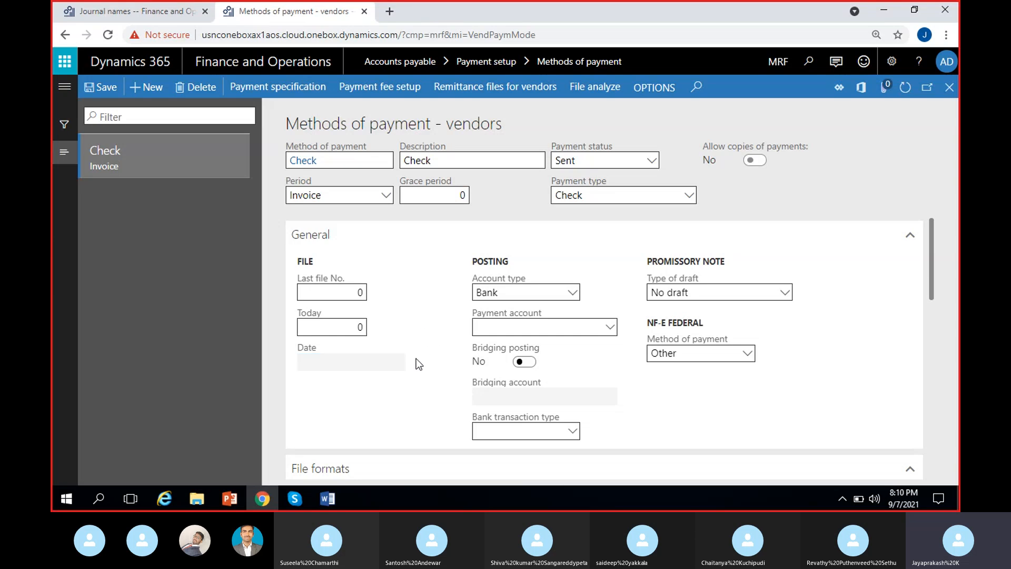
{"action": "scroll", "coordinate": [419, 364], "scroll_direction": "down", "scroll_amount": 1}
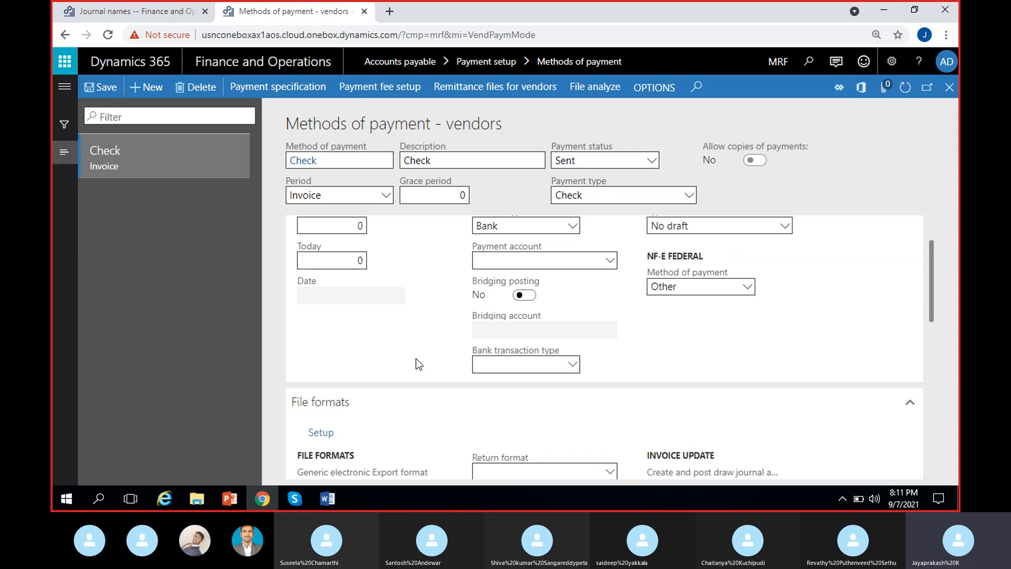
{"action": "scroll", "coordinate": [419, 364], "scroll_direction": "up", "scroll_amount": 1}
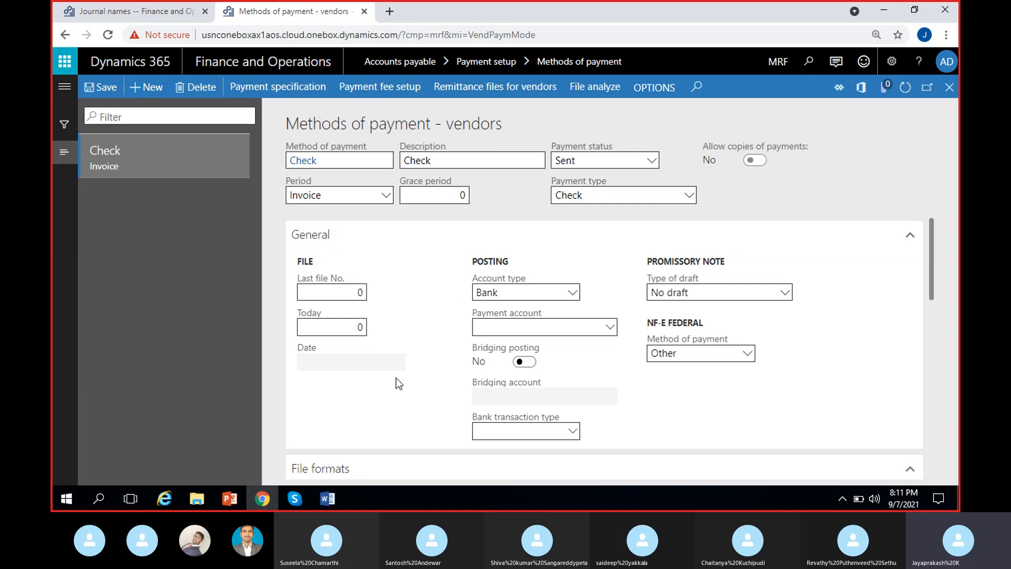
Step: Add Check to the selected export file formats in the file formats setup and return to the method of payment
{"action": "scroll", "coordinate": [396, 378], "scroll_direction": "down", "scroll_amount": 2}
{"action": "scroll", "coordinate": [396, 378], "scroll_direction": "down", "scroll_amount": 1}
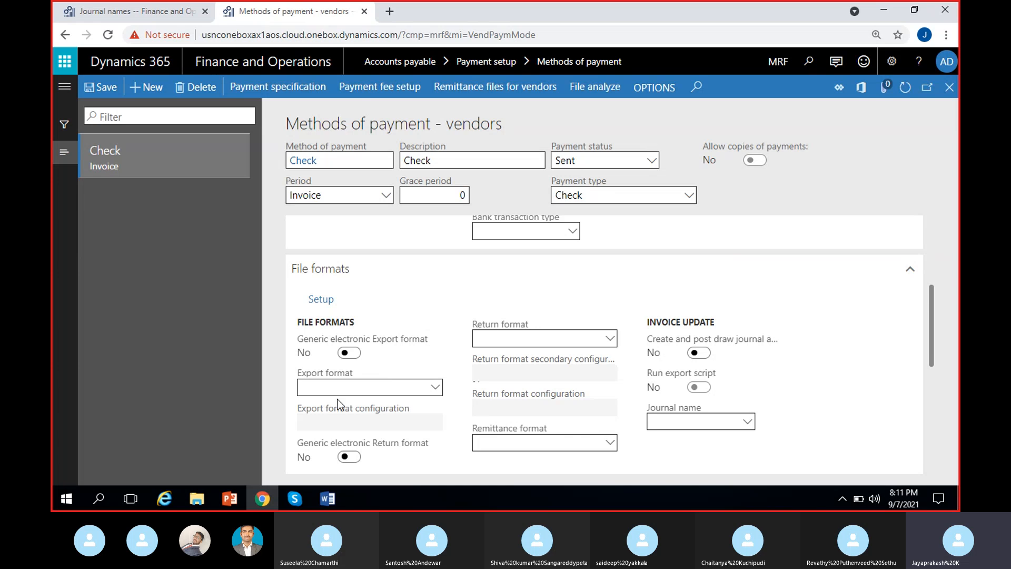
{"action": "left_click", "coordinate": [367, 388]}
{"action": "left_click", "coordinate": [429, 388]}
{"action": "left_click", "coordinate": [450, 390]}
{"action": "left_click", "coordinate": [322, 303]}
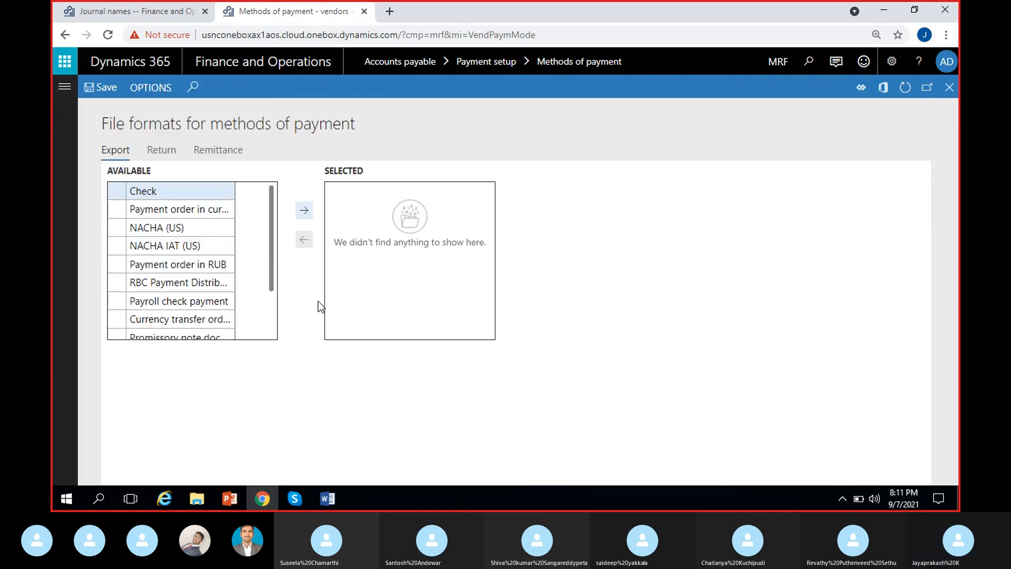
{"action": "left_click", "coordinate": [158, 246]}
{"action": "left_click", "coordinate": [179, 191]}
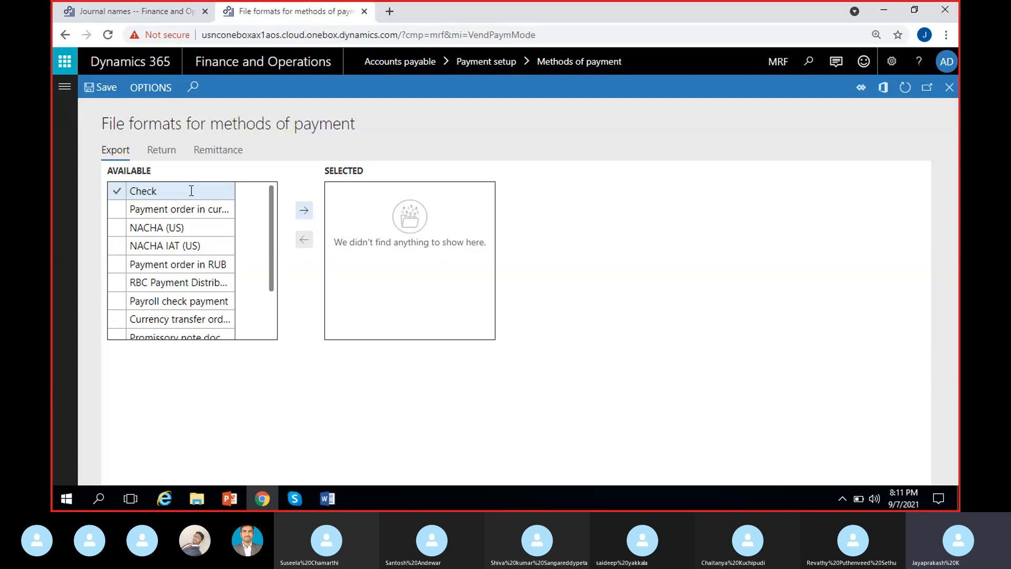
{"action": "left_click", "coordinate": [305, 210]}
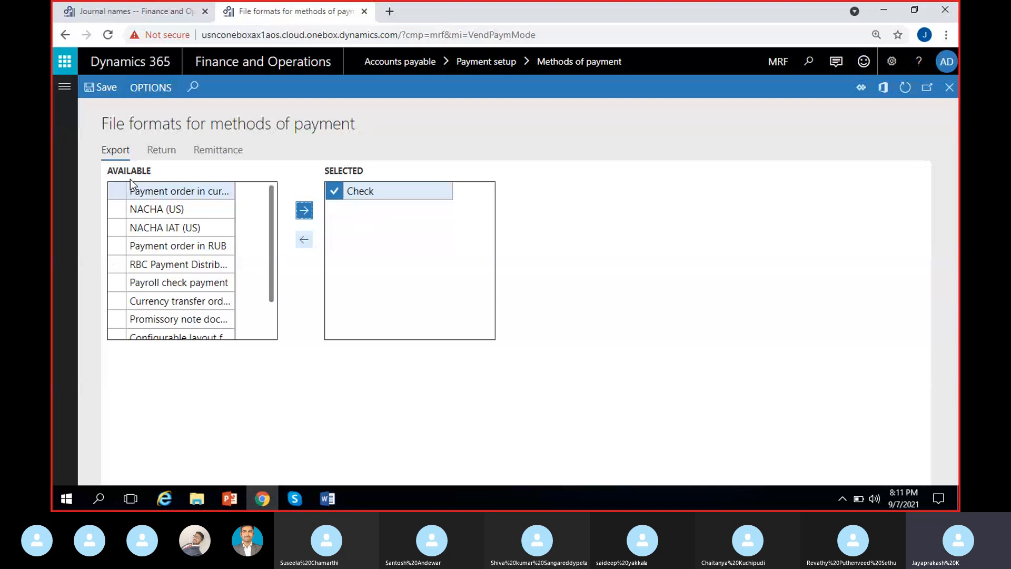
{"action": "key", "text": "Escape"}
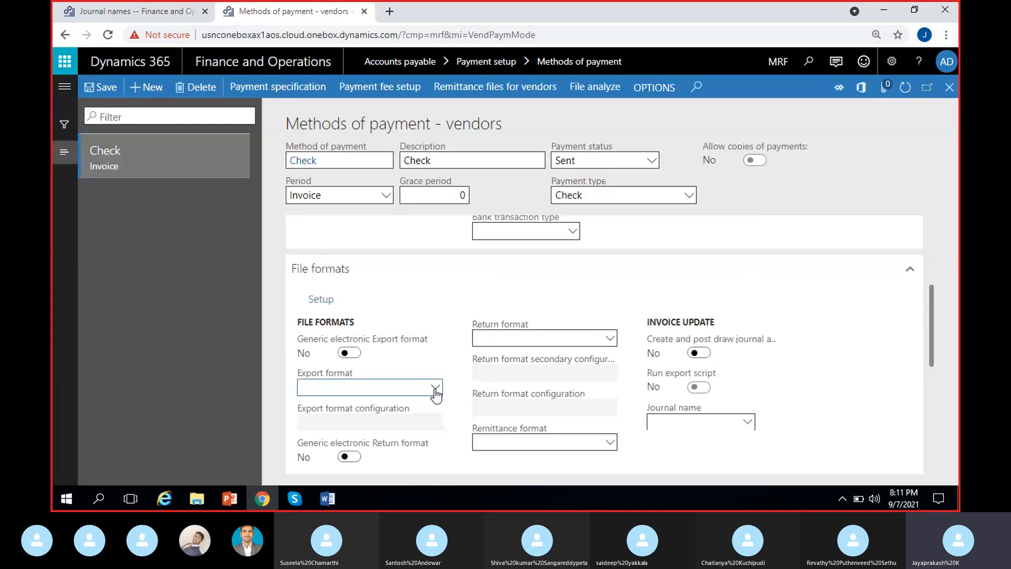
Step: Set the export format of the Check method of payment to Check
{"action": "left_click", "coordinate": [435, 389]}
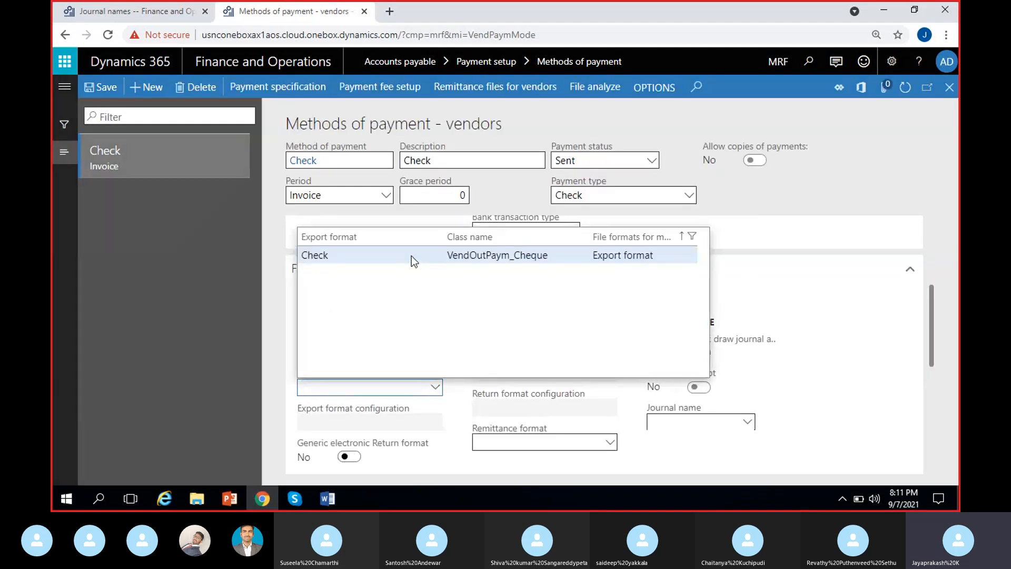
{"action": "left_click", "coordinate": [466, 257]}
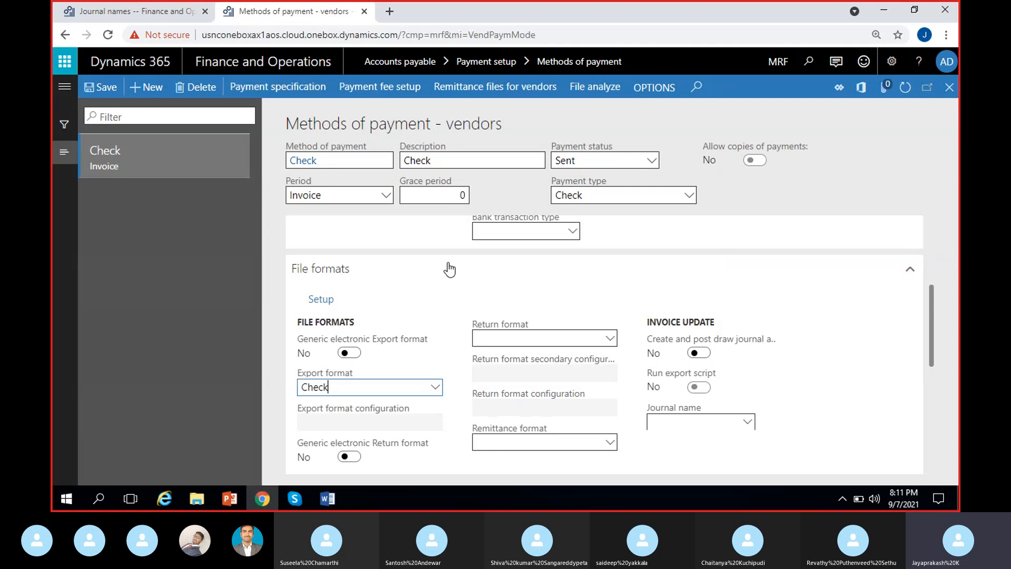
{"action": "left_click", "coordinate": [455, 377]}
Step: Enable the payment controls for mandatory check number, offset account type and bank transaction type
{"action": "scroll", "coordinate": [453, 377], "scroll_direction": "down", "scroll_amount": 4}
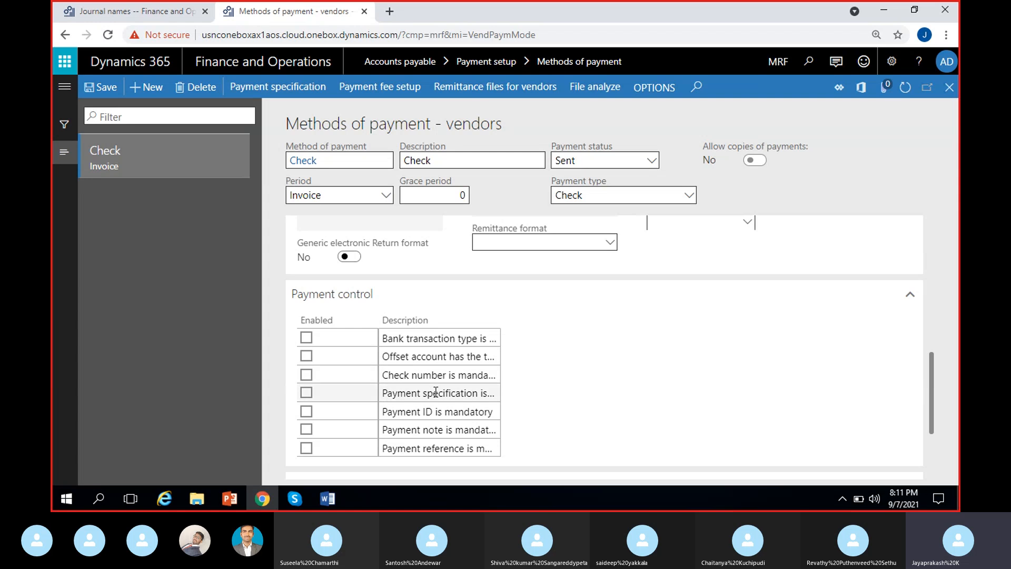
{"action": "left_click", "coordinate": [307, 375]}
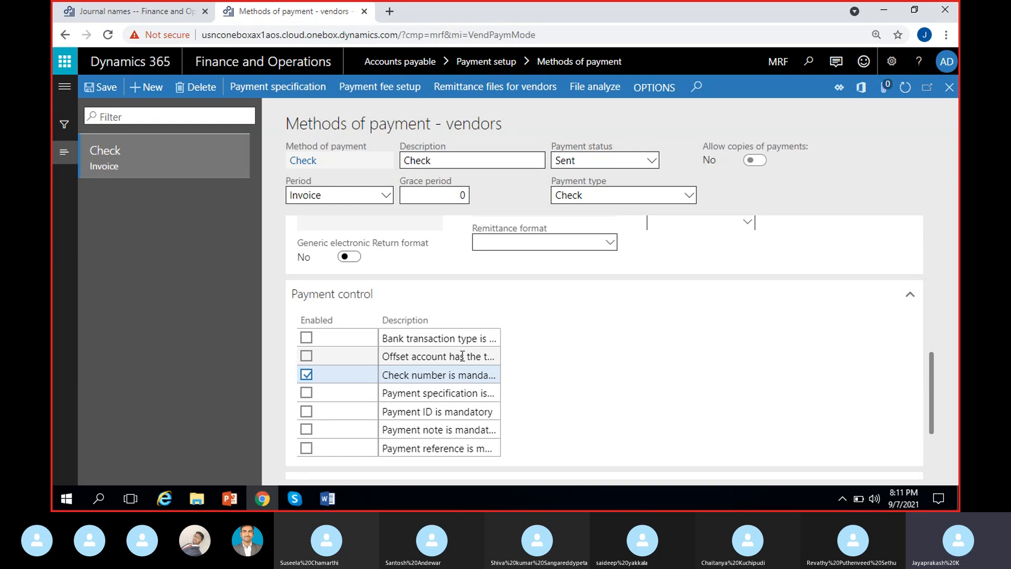
{"action": "left_click", "coordinate": [307, 357]}
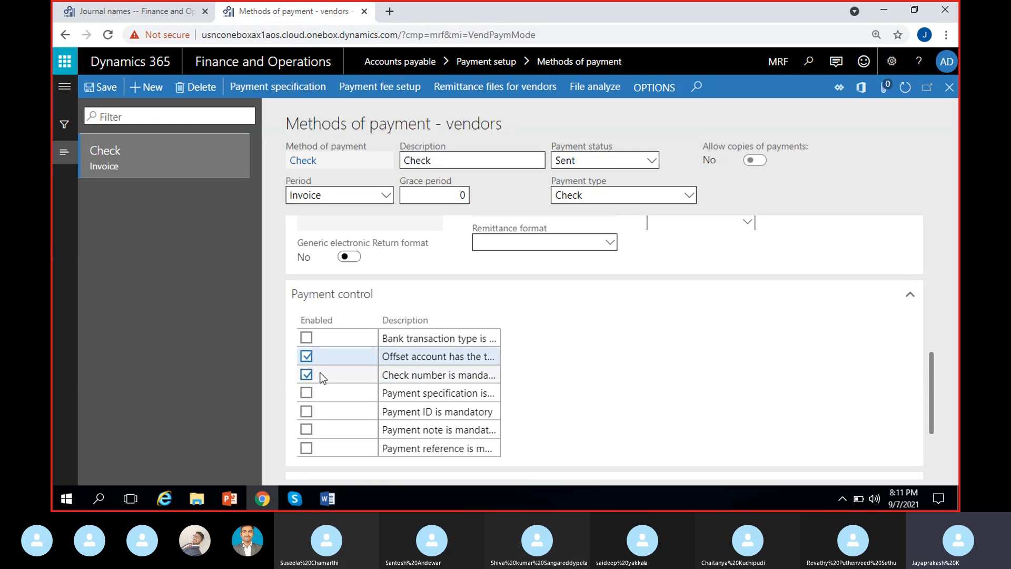
{"action": "left_click", "coordinate": [308, 340]}
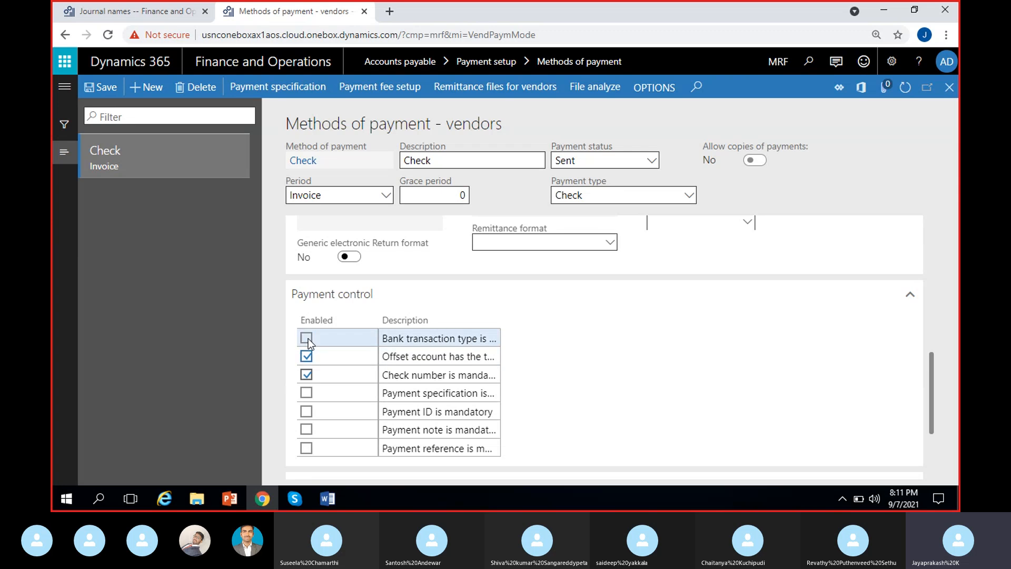
{"action": "left_click", "coordinate": [307, 339]}
Step: Set the bank transaction type to 04 (Check payment) and save the method of payment
{"action": "scroll", "coordinate": [561, 364], "scroll_direction": "up", "scroll_amount": 1}
{"action": "scroll", "coordinate": [560, 363], "scroll_direction": "up", "scroll_amount": 3}
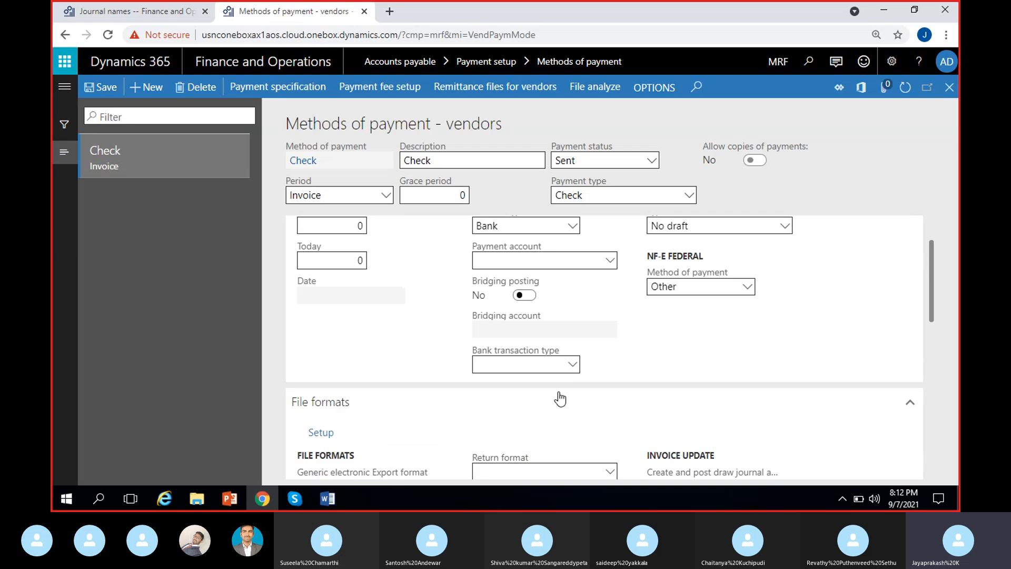
{"action": "left_click", "coordinate": [573, 368]}
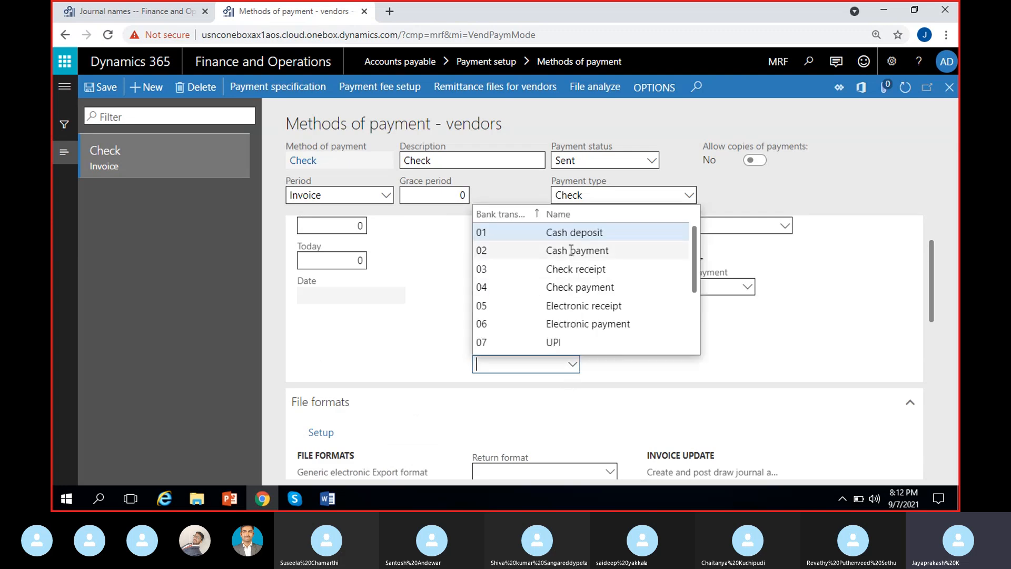
{"action": "left_click", "coordinate": [554, 287]}
{"action": "left_click", "coordinate": [414, 352]}
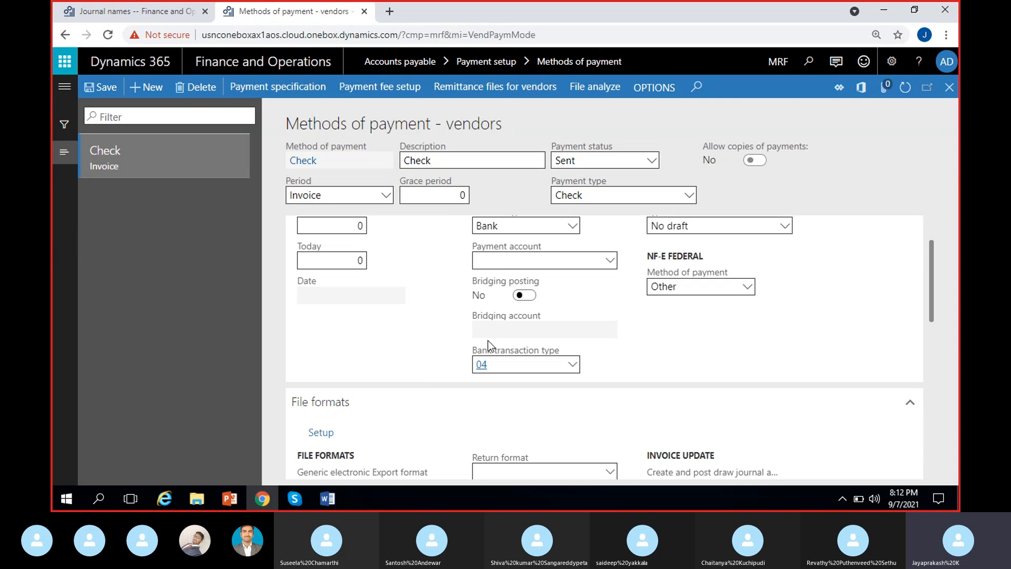
{"action": "scroll", "coordinate": [488, 340], "scroll_direction": "up", "scroll_amount": 1}
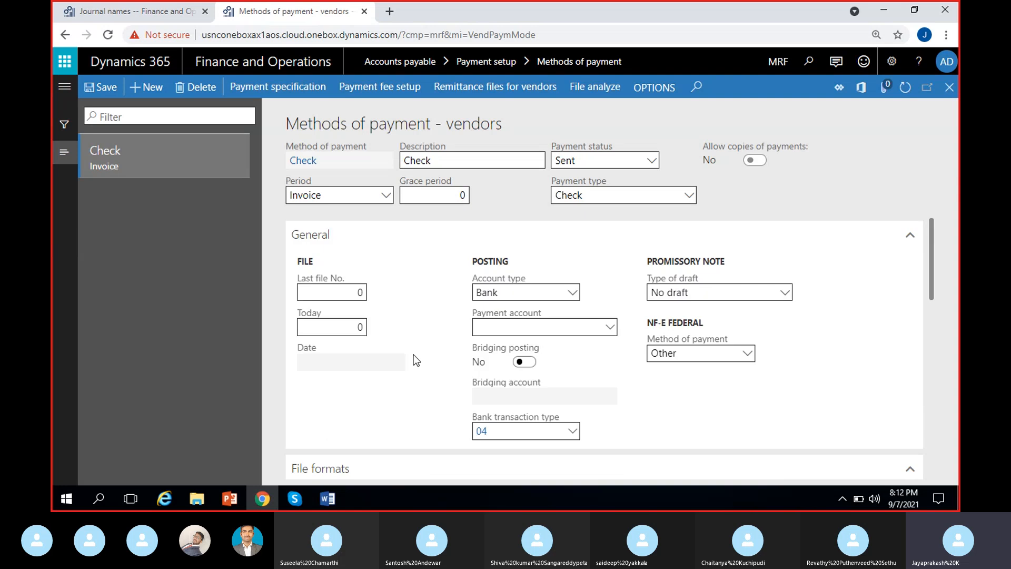
{"action": "left_click", "coordinate": [100, 97]}
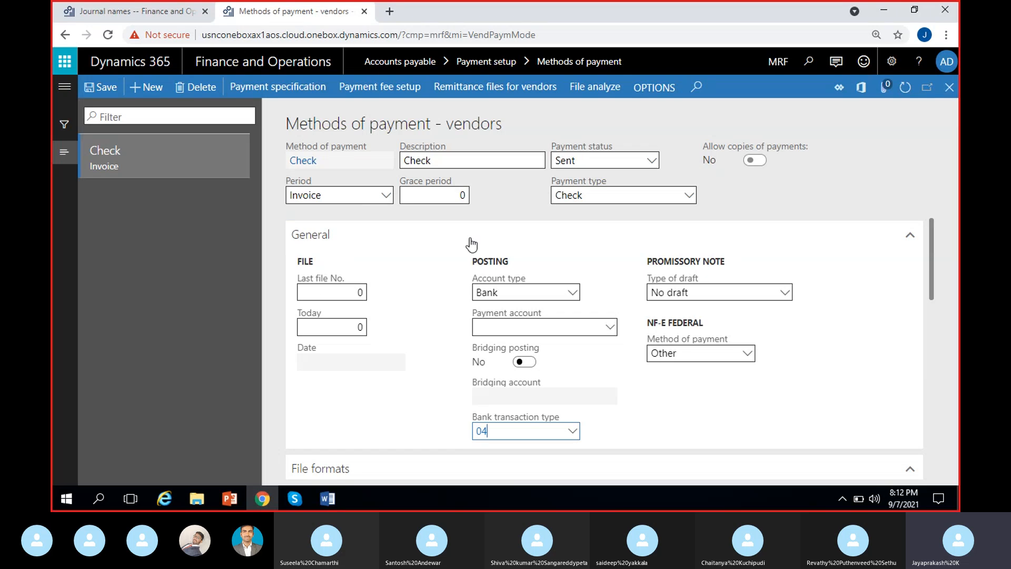
{"action": "scroll", "coordinate": [426, 402], "scroll_direction": "down", "scroll_amount": 3}
{"action": "scroll", "coordinate": [426, 402], "scroll_direction": "down", "scroll_amount": 3}
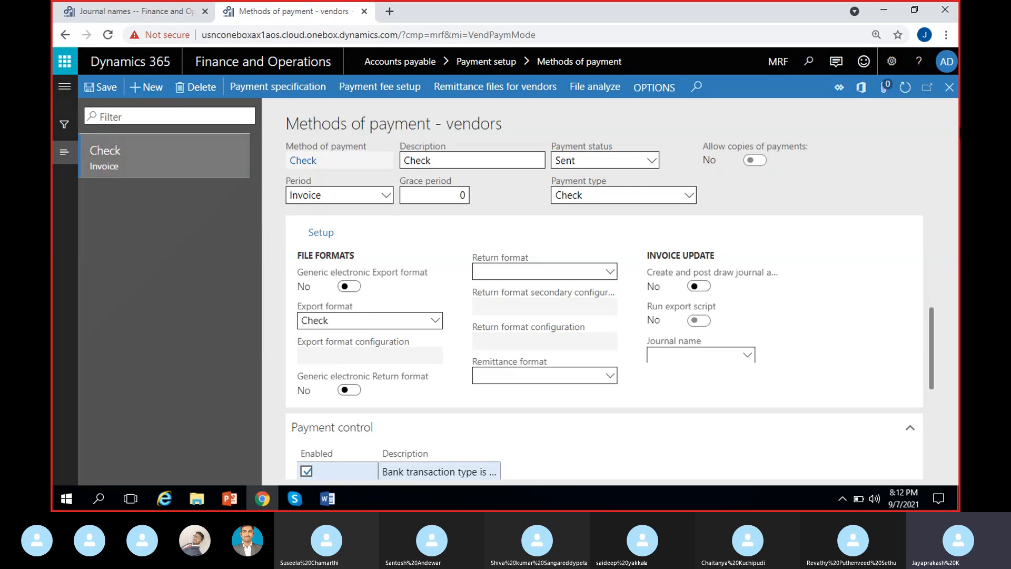
Step: Close the journal names setup and the vendor methods of payment page, and return to the payment journal
{"action": "left_click", "coordinate": [950, 93]}
{"action": "left_click", "coordinate": [157, 11]}
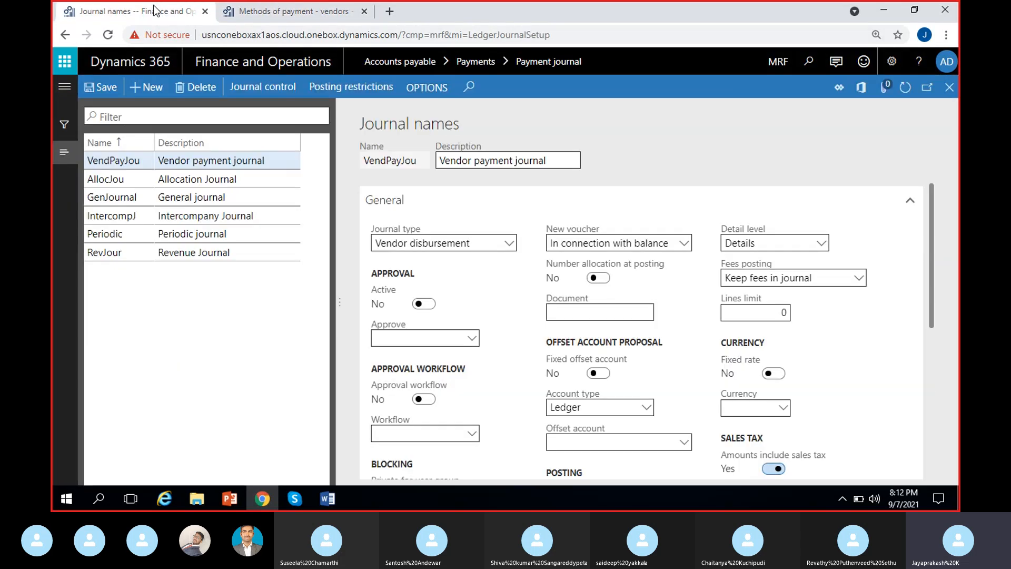
{"action": "left_click", "coordinate": [950, 86]}
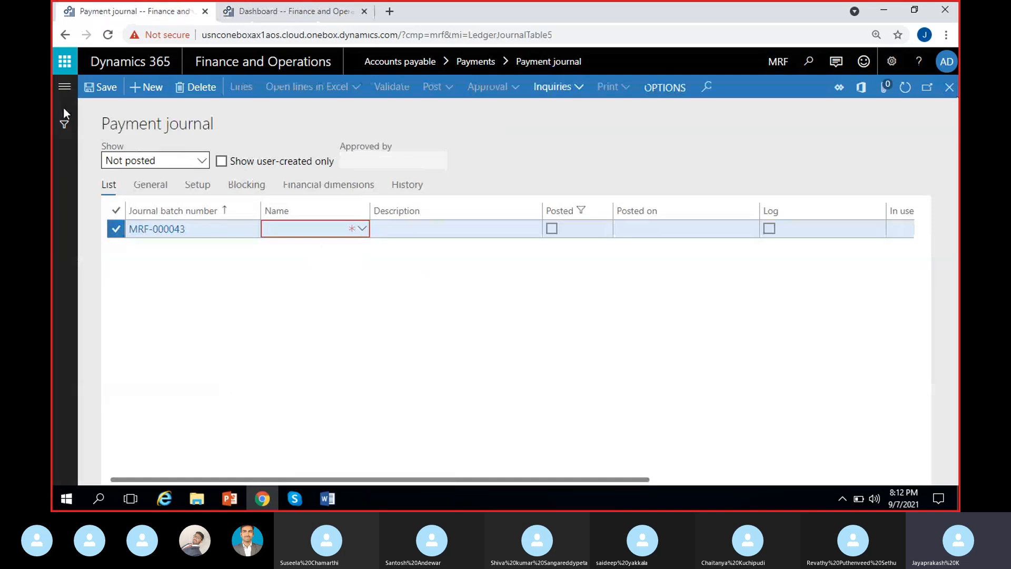
{"action": "left_click", "coordinate": [65, 87]}
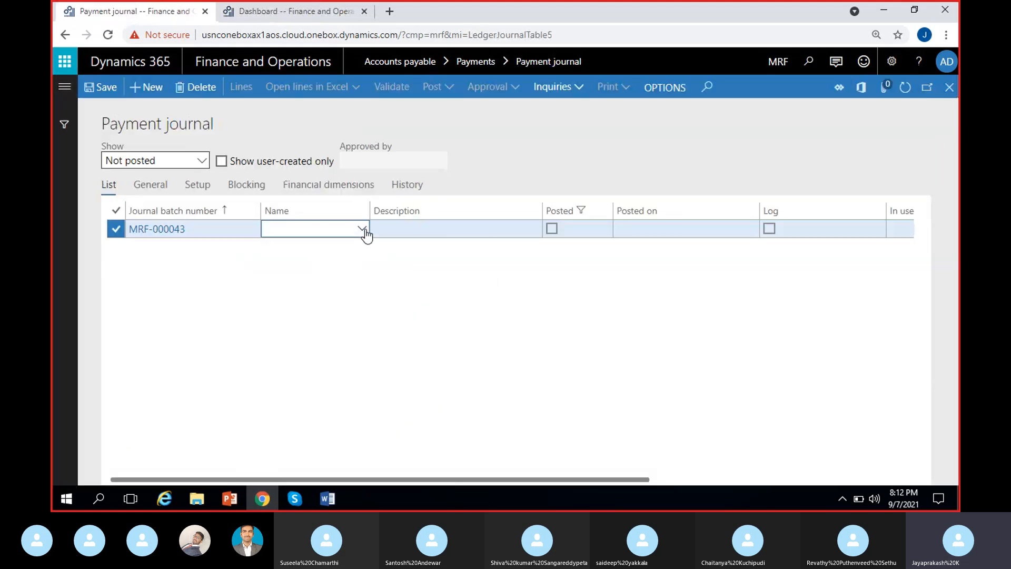
Step: Set the name of the new payment journal to VendPayJou and open its lines
{"action": "left_click", "coordinate": [362, 229]}
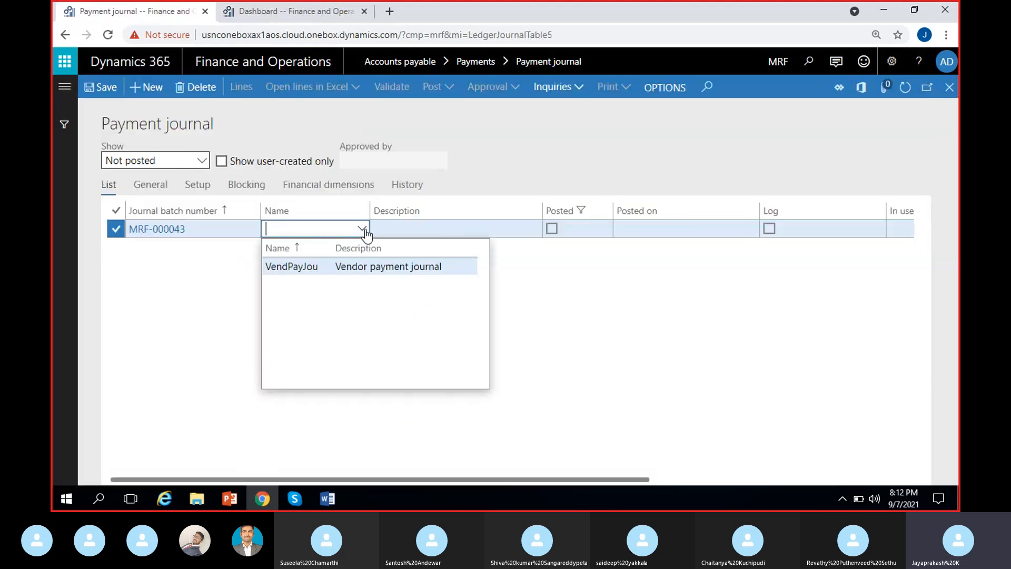
{"action": "left_click", "coordinate": [373, 270]}
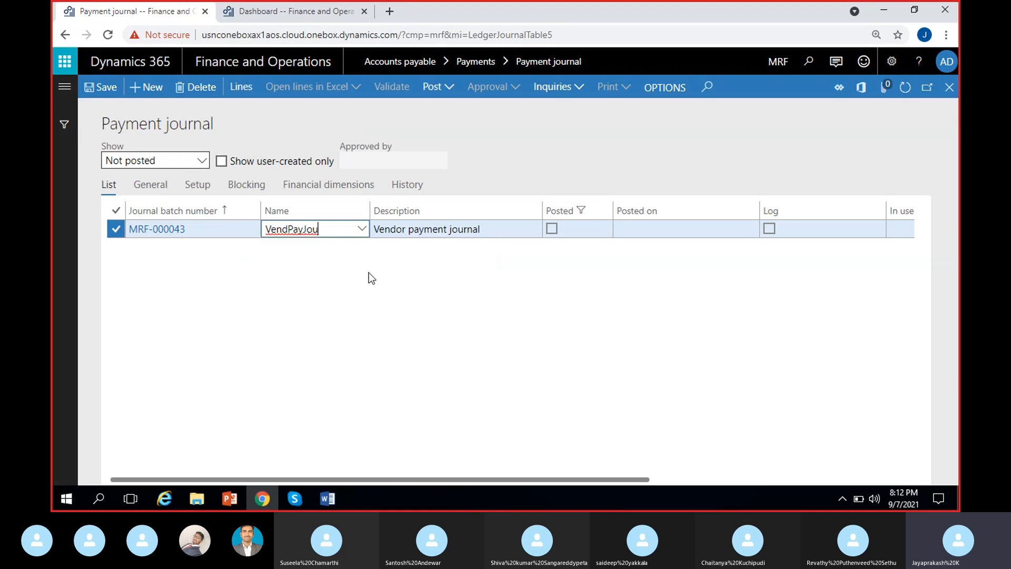
{"action": "left_click", "coordinate": [239, 93]}
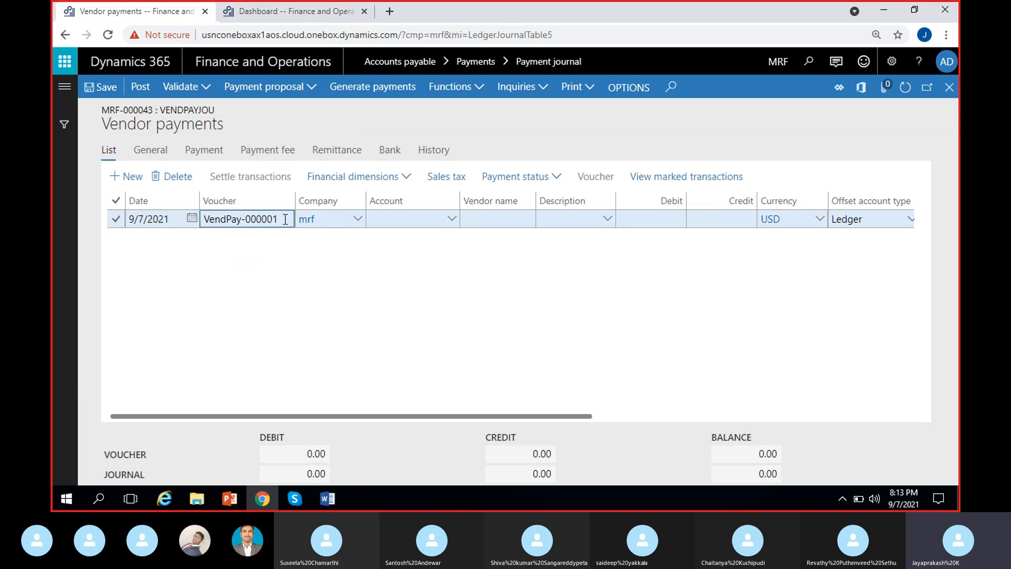
{"action": "mouse_move", "coordinate": [286, 219]}
{"action": "left_mouse_down"}
{"action": "mouse_move", "coordinate": [193, 224]}
{"action": "mouse_move", "coordinate": [286, 220]}
{"action": "left_mouse_up"}
{"action": "left_click", "coordinate": [226, 245]}
{"action": "left_click", "coordinate": [263, 239]}
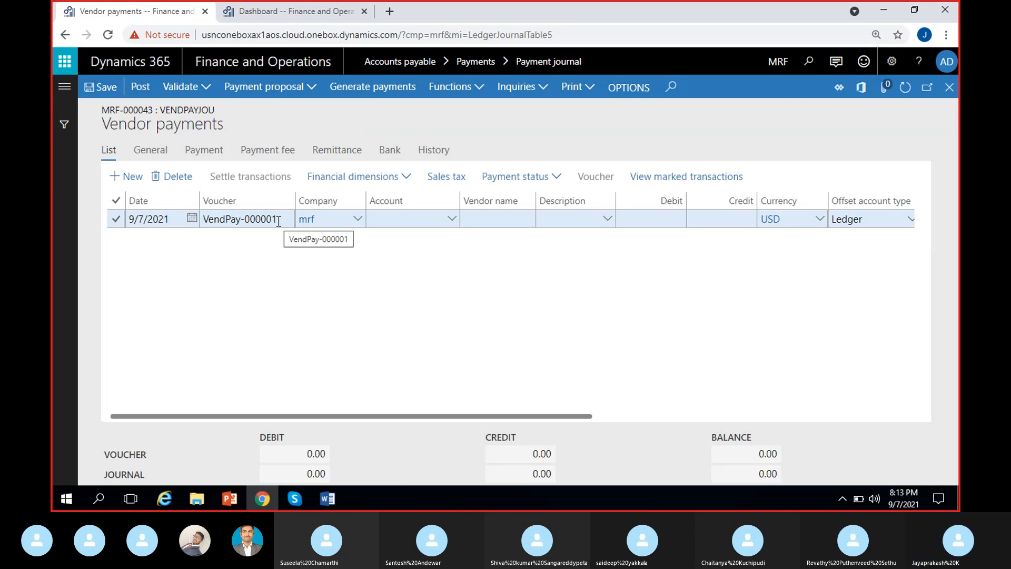
Step: Select the vendor Maruthi suzuki as the account on the payment line
{"action": "left_click", "coordinate": [398, 222]}
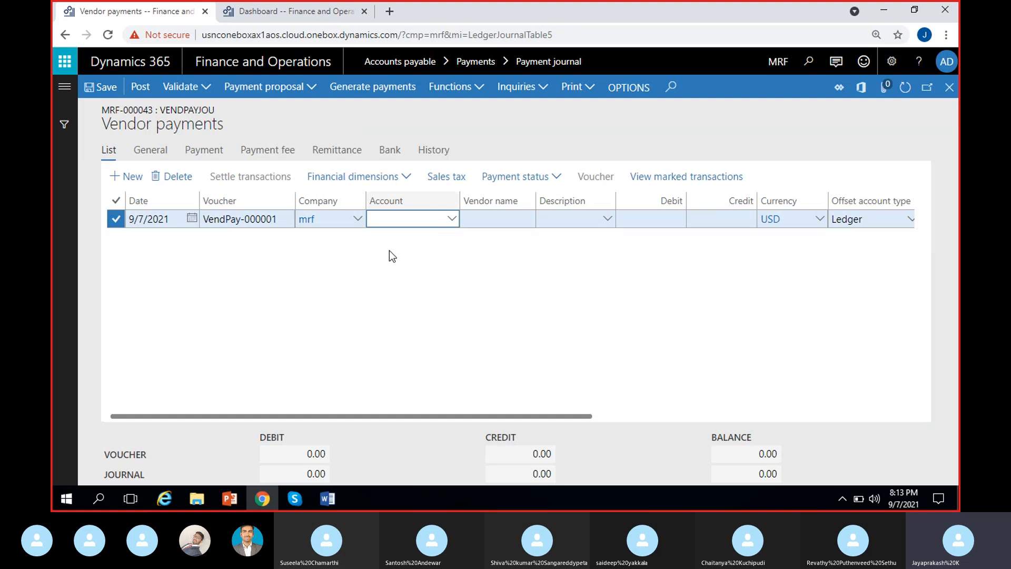
{"action": "left_click", "coordinate": [452, 219]}
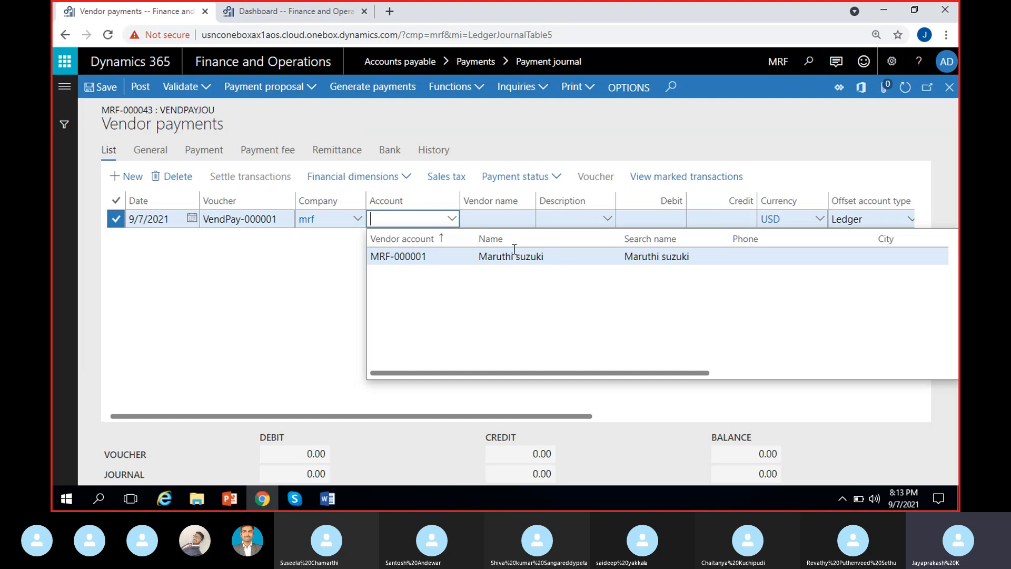
{"action": "left_click", "coordinate": [340, 321]}
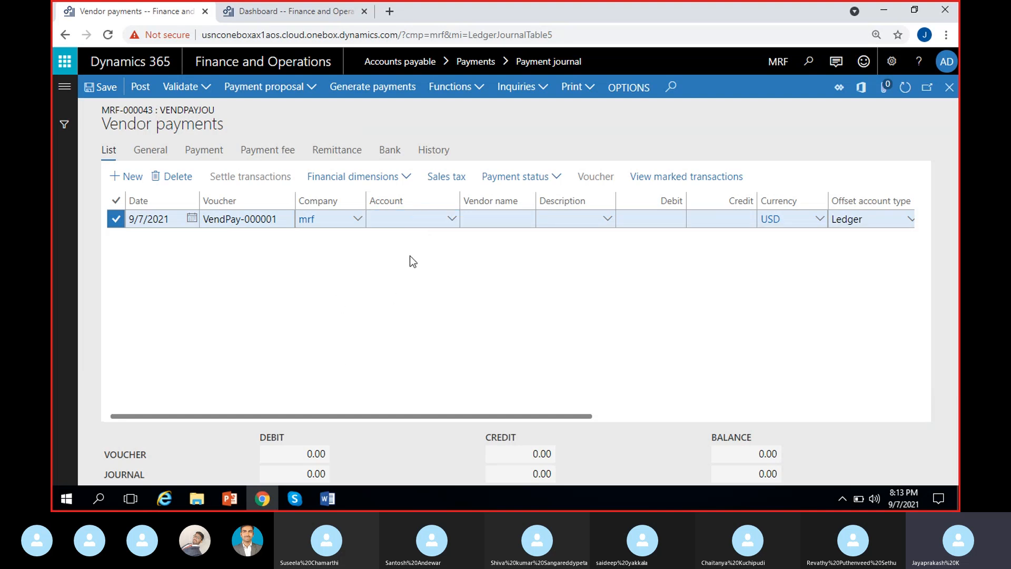
{"action": "left_click", "coordinate": [445, 219]}
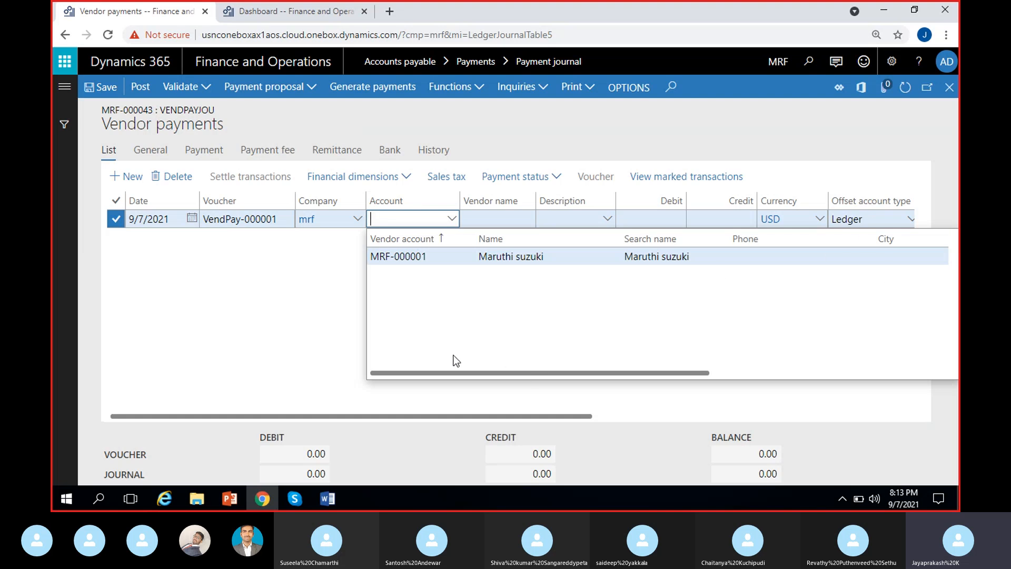
{"action": "left_click", "coordinate": [507, 256]}
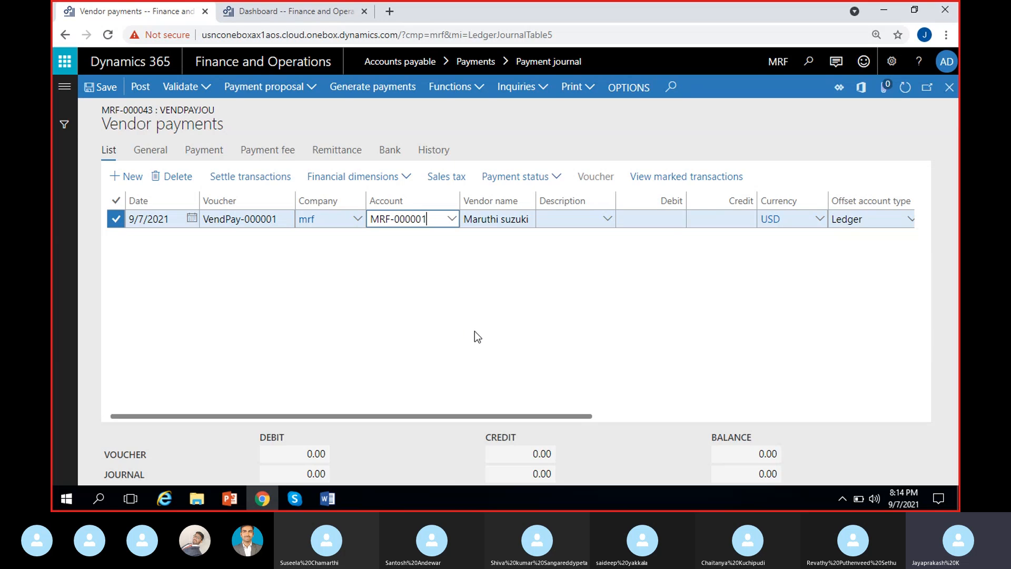
{"action": "left_click", "coordinate": [657, 280]}
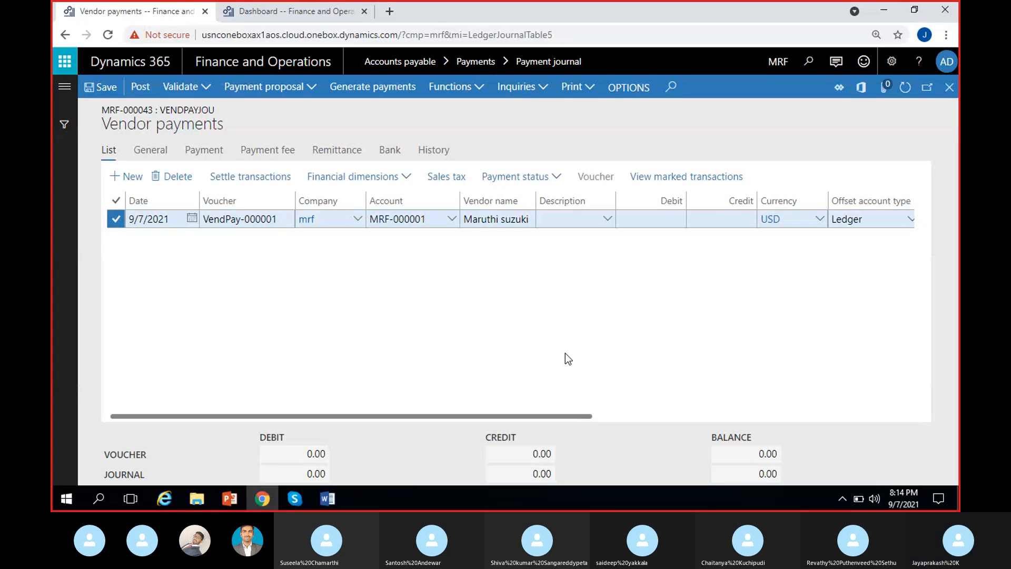
{"action": "left_click", "coordinate": [295, 499]}
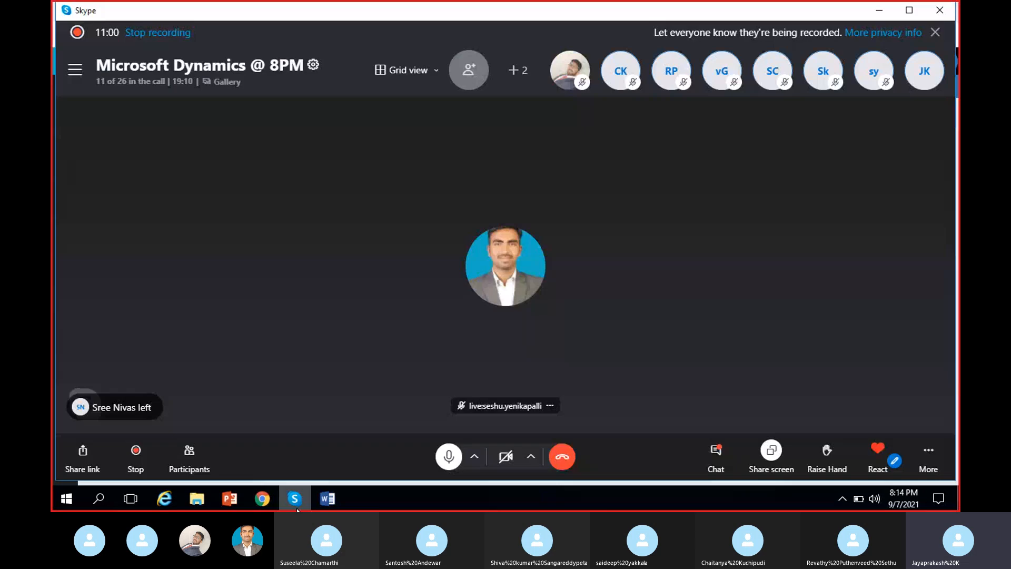
{"action": "left_click", "coordinate": [296, 505]}
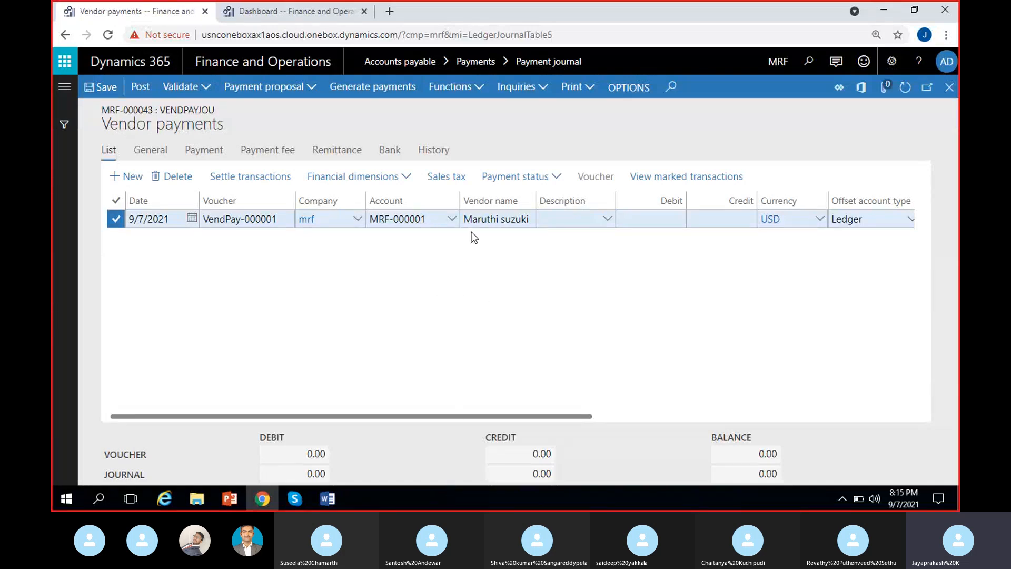
Step: Enter a debit amount of 1,000 on the Maruthi suzuki payment line
{"action": "left_click", "coordinate": [654, 220]}
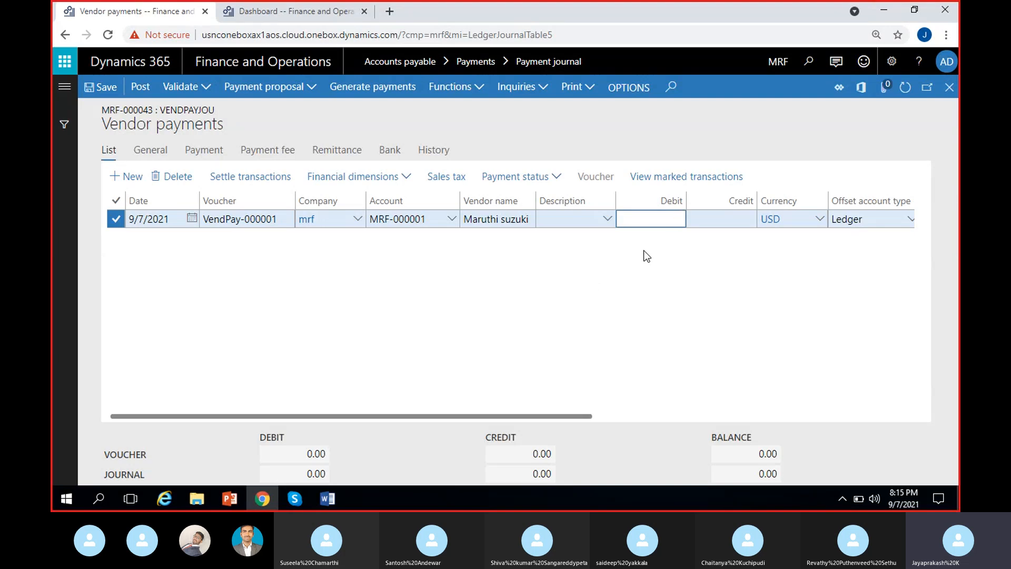
{"action": "type", "text": "1,"}
{"action": "type", "text": "000"}
{"action": "left_click", "coordinate": [560, 327]}
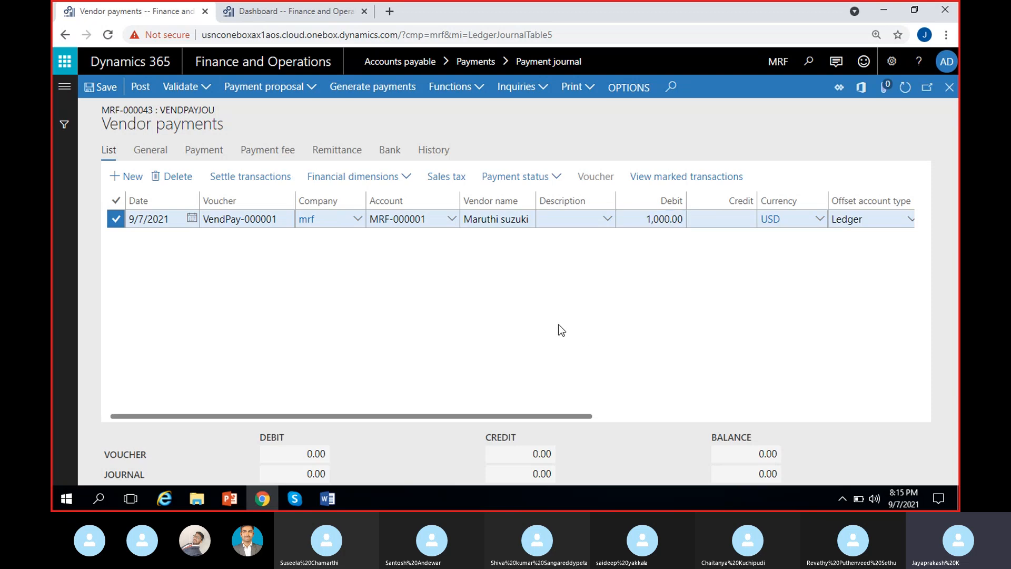
Step: Enter Advance payment as the description of the payment line and widen the Description column
{"action": "left_click", "coordinate": [562, 223]}
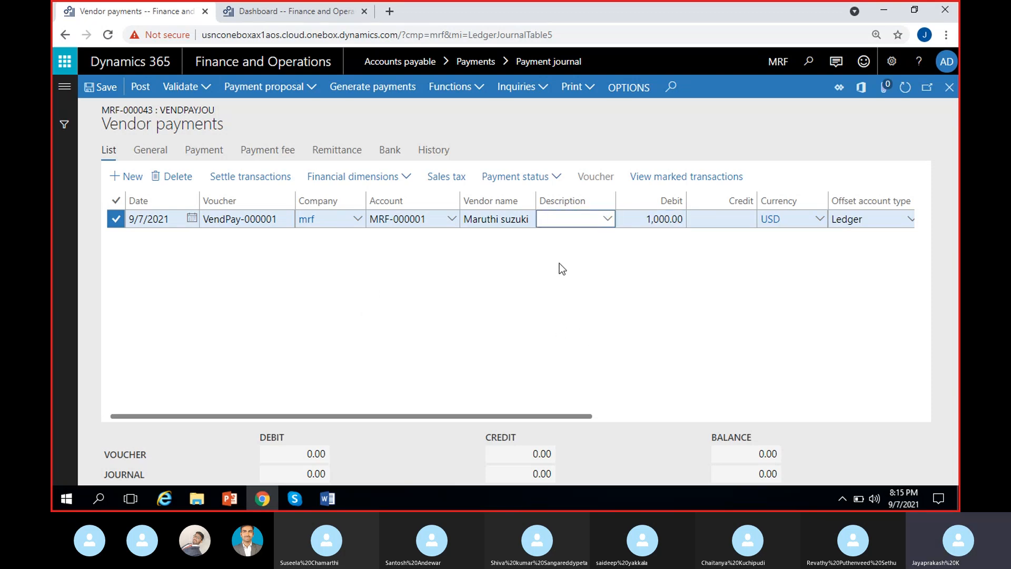
{"action": "type", "text": "Advance"}
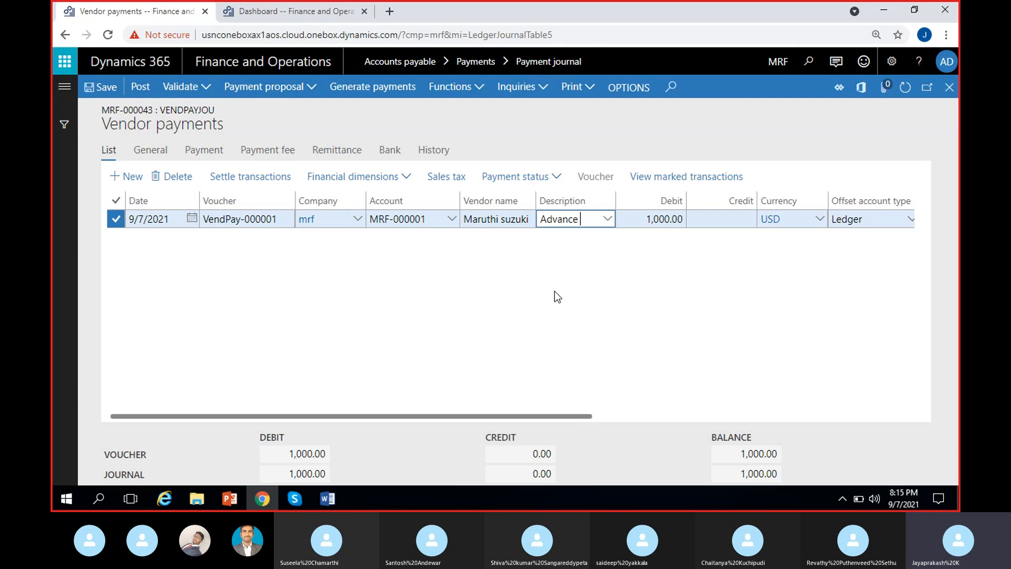
{"action": "type", "text": " payment"}
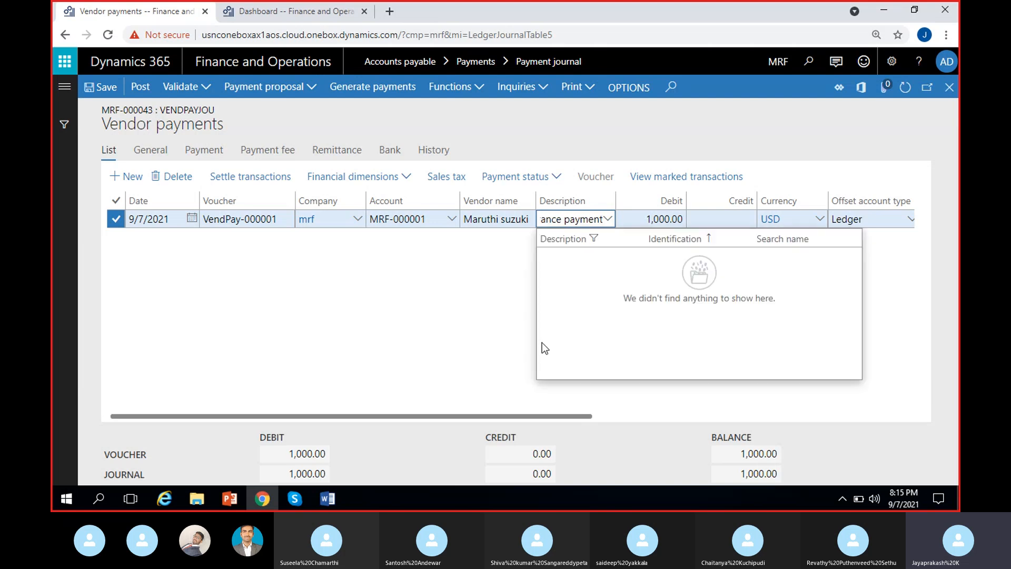
{"action": "left_click", "coordinate": [437, 325]}
{"action": "left_click_drag", "start_coordinate": [613, 195], "coordinate": [649, 196]}
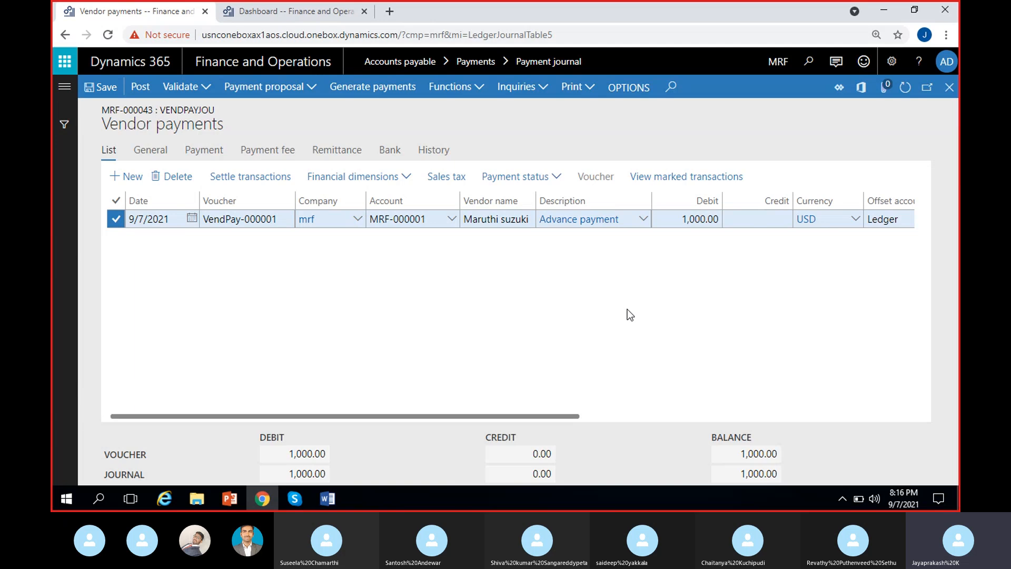
Step: Try to set the offset account type of the payment line to Bank
{"action": "scroll", "coordinate": [627, 308], "scroll_direction": "right", "scroll_amount": 4}
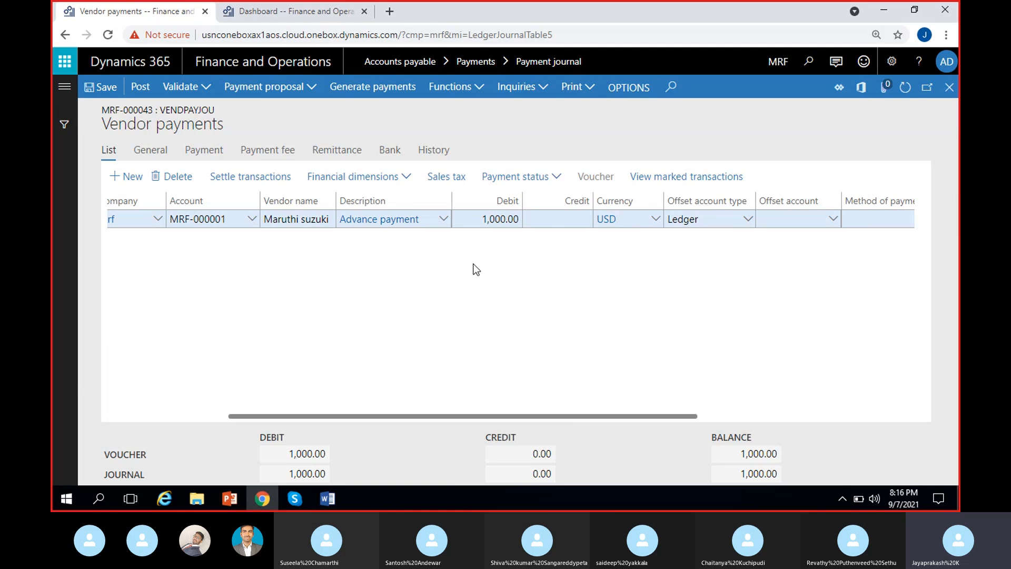
{"action": "scroll", "coordinate": [560, 312], "scroll_direction": "right", "scroll_amount": 2}
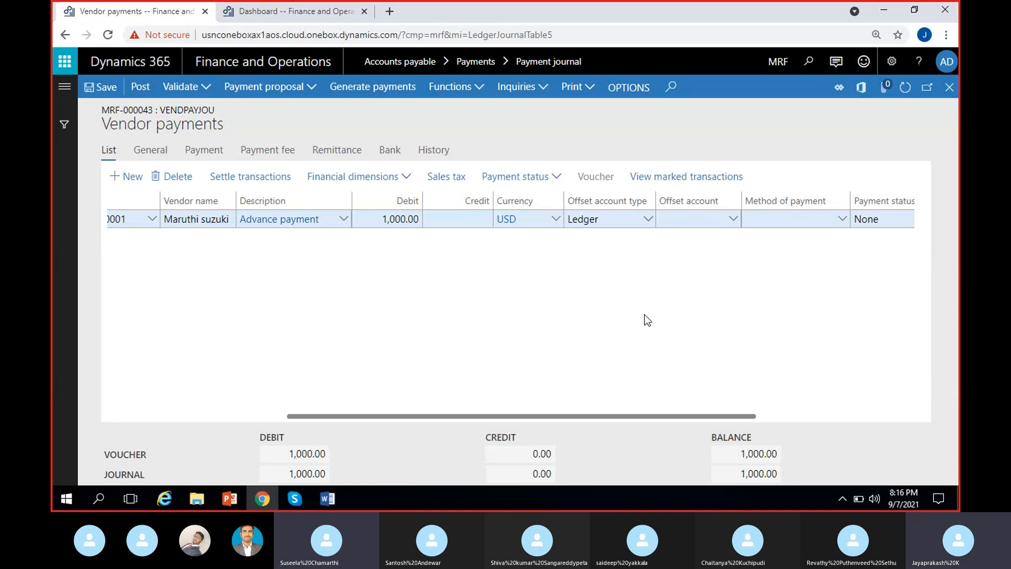
{"action": "left_click", "coordinate": [649, 220]}
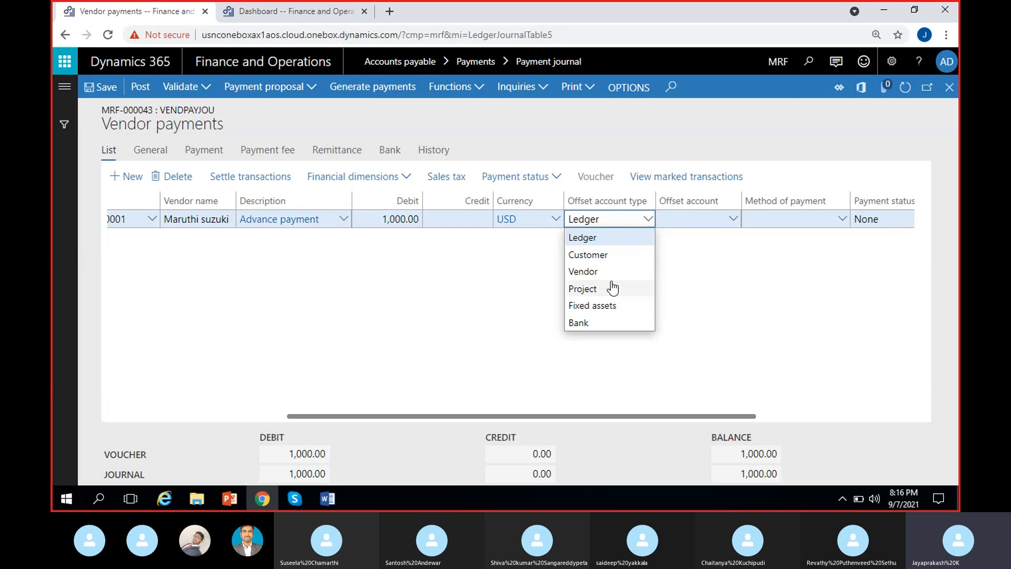
{"action": "left_click", "coordinate": [582, 323]}
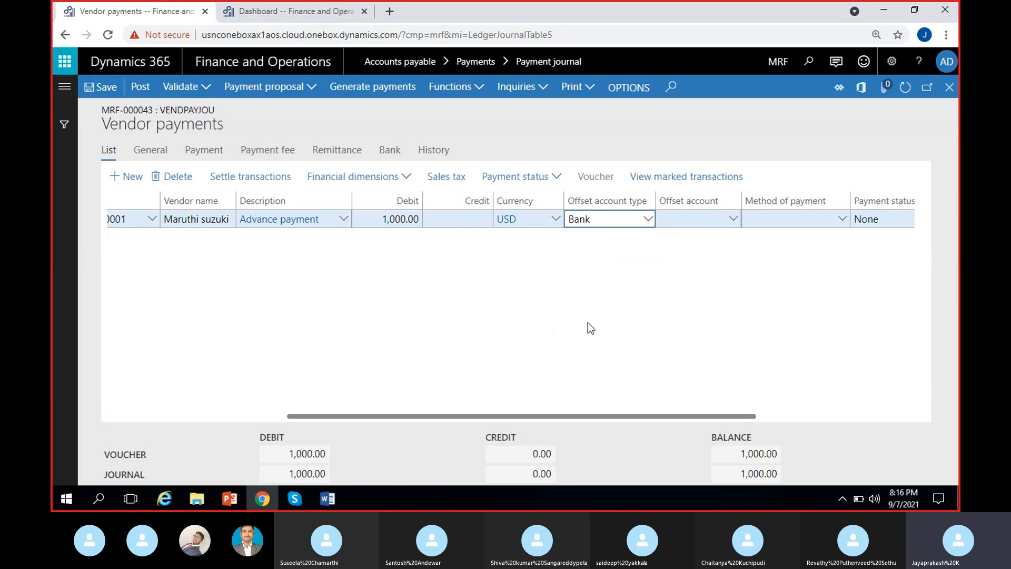
{"action": "left_click", "coordinate": [621, 262]}
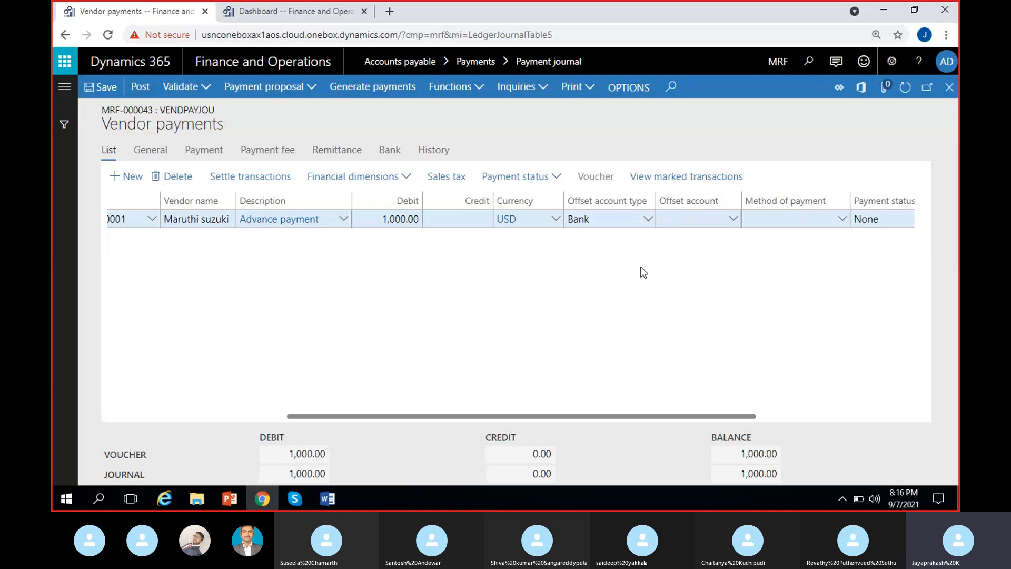
{"action": "left_click", "coordinate": [691, 224]}
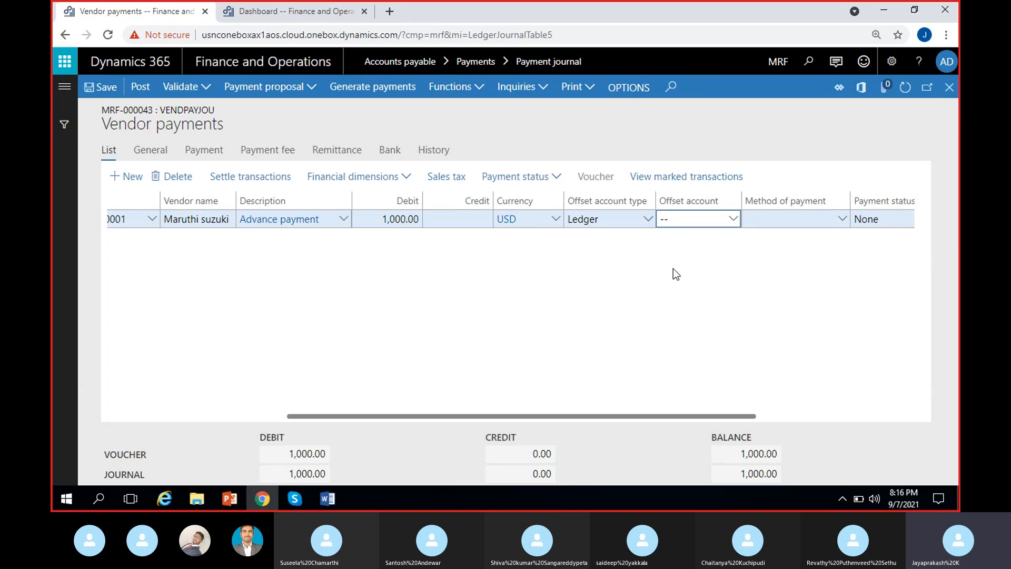
Step: Set the payment line's offset account type to Bank and its offset account to ICICI-1
{"action": "left_click", "coordinate": [647, 219]}
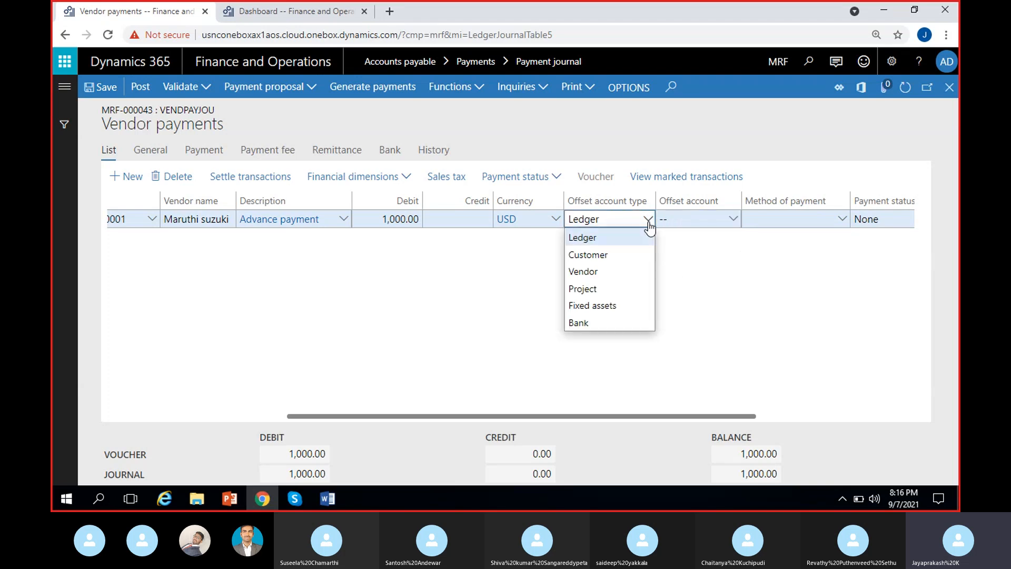
{"action": "left_click", "coordinate": [585, 323]}
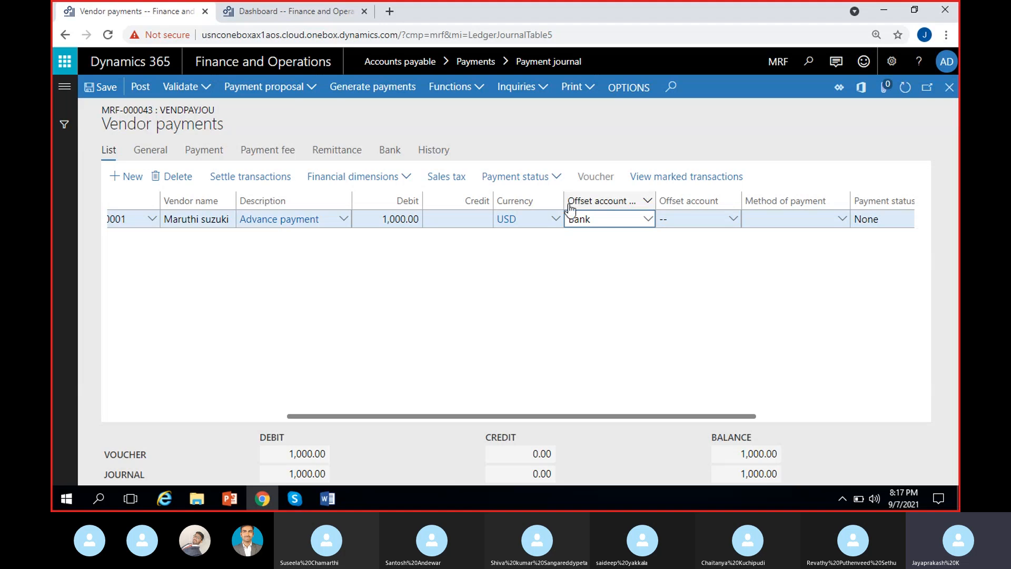
{"action": "left_click", "coordinate": [732, 221]}
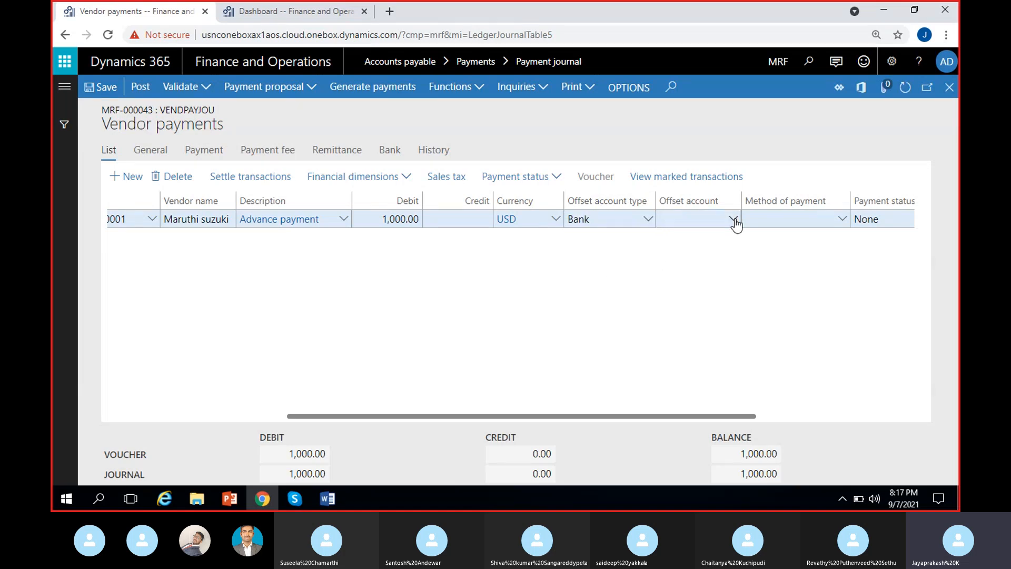
{"action": "left_click", "coordinate": [734, 220]}
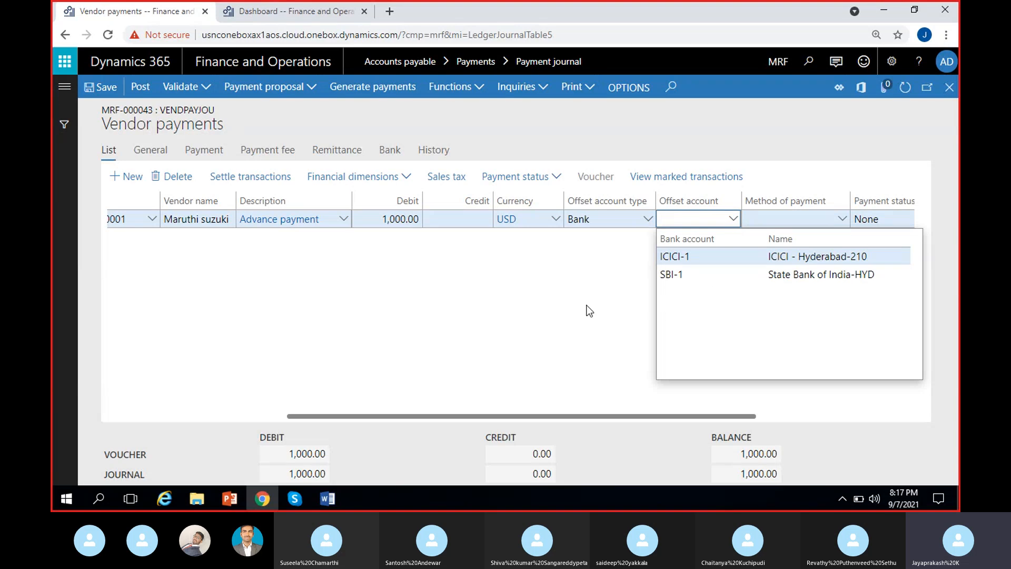
{"action": "left_click", "coordinate": [719, 256]}
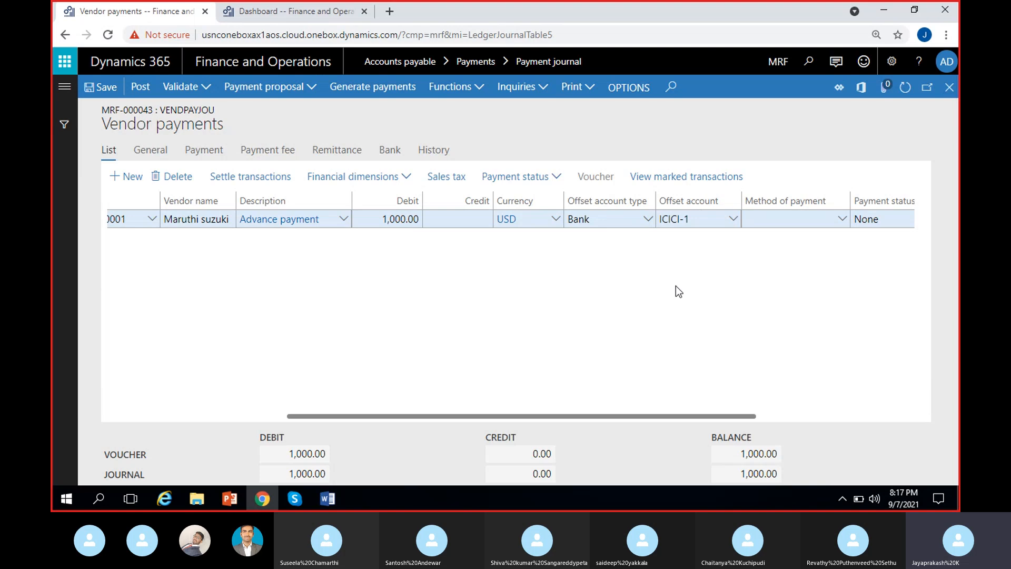
Step: Set the method of payment on the payment line to Check
{"action": "key", "text": "Tab"}
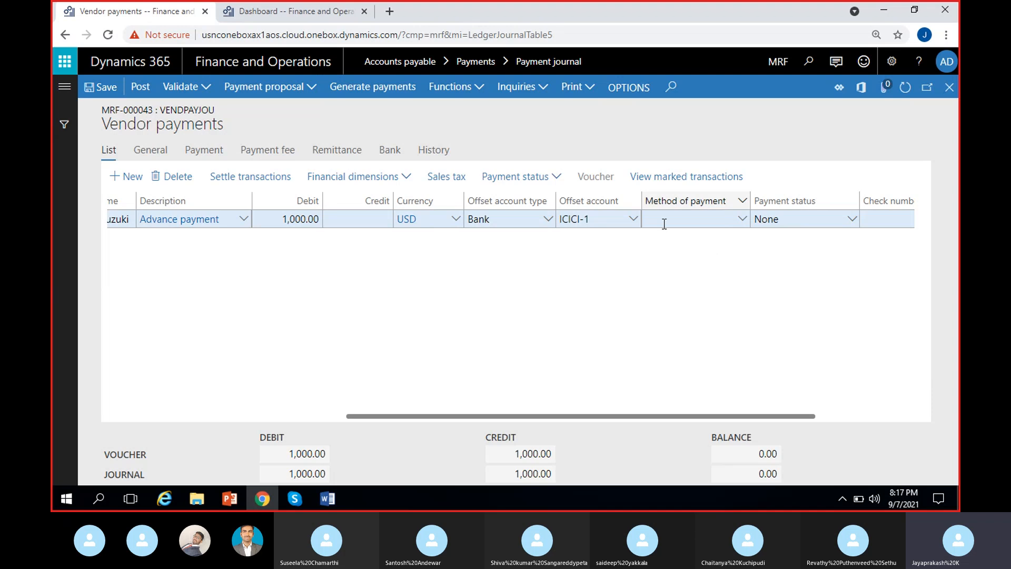
{"action": "left_click", "coordinate": [743, 226]}
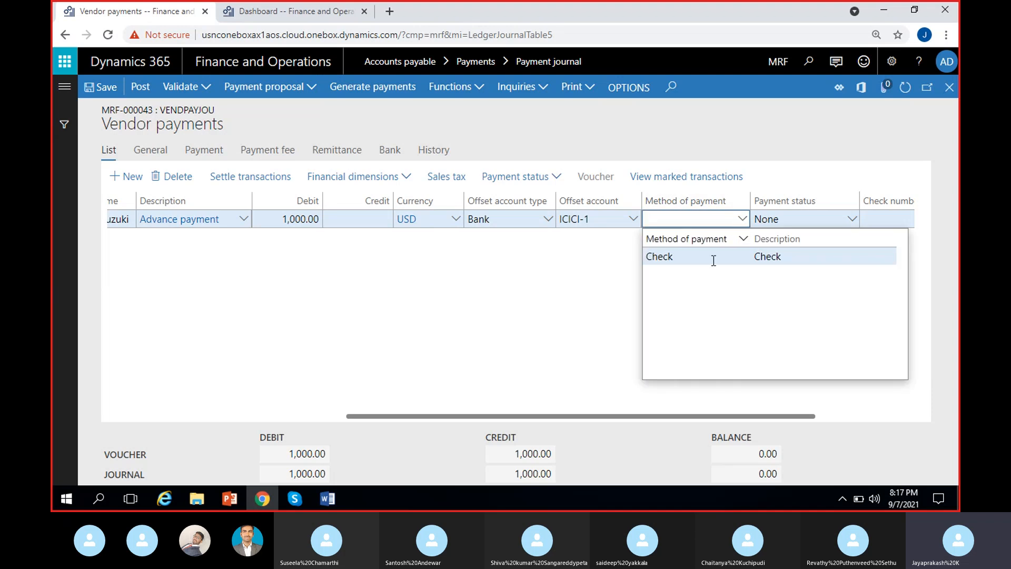
{"action": "left_click", "coordinate": [762, 257]}
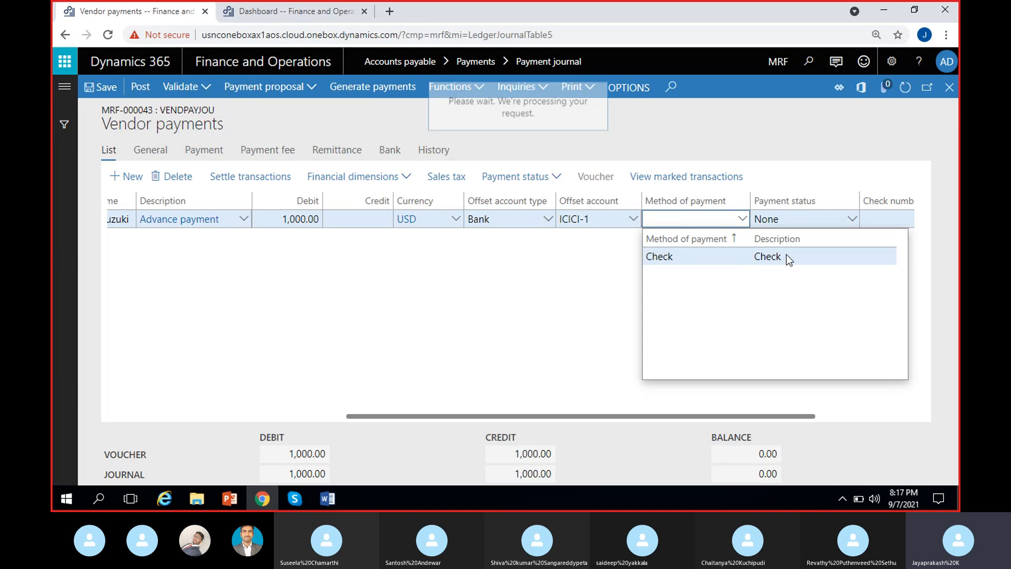
Step: Pick Check as the payment line's method of payment and move to its check number field
{"action": "left_click", "coordinate": [754, 255]}
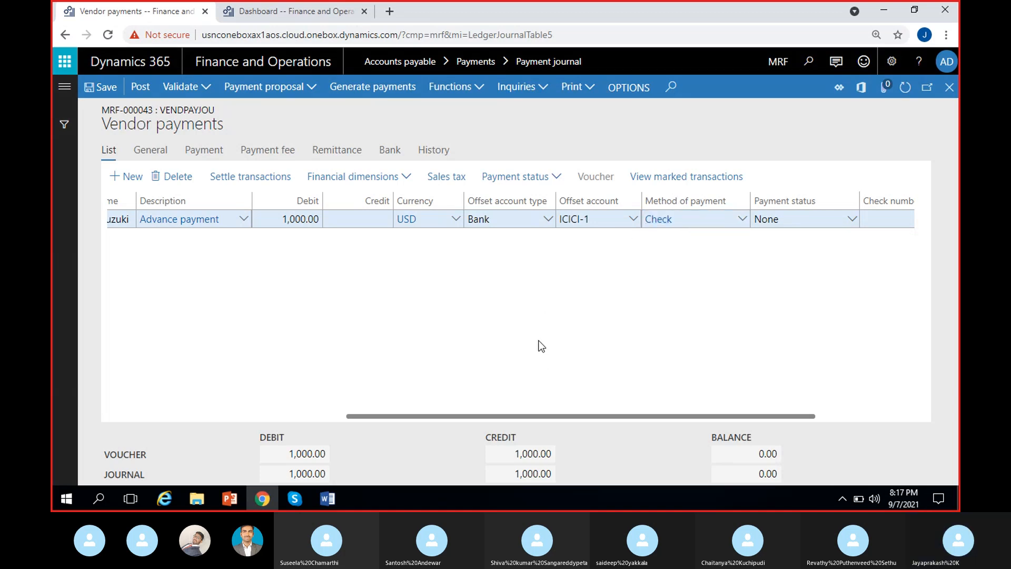
{"action": "scroll", "coordinate": [539, 346], "scroll_direction": "right", "scroll_amount": 3}
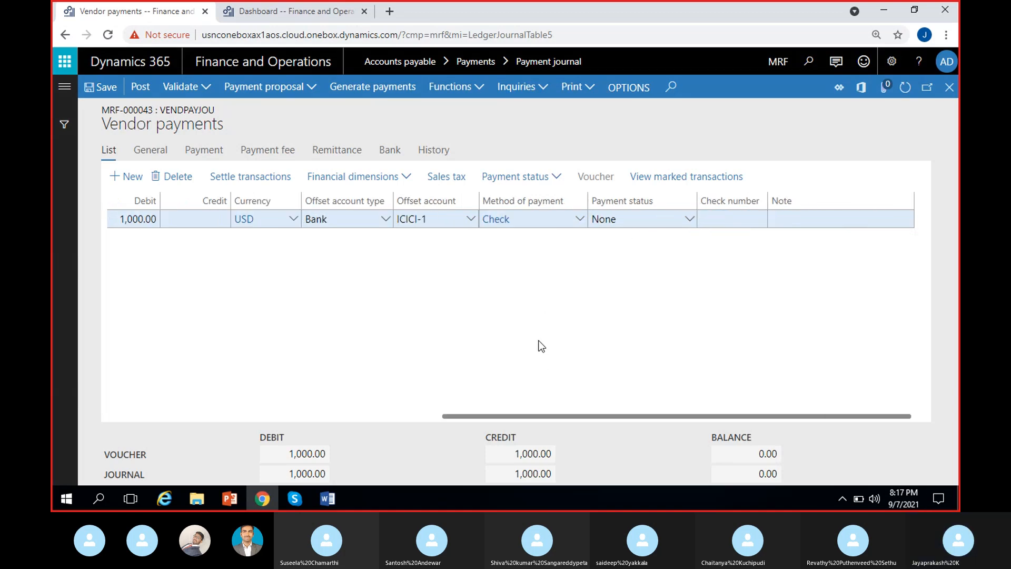
{"action": "left_click", "coordinate": [727, 219]}
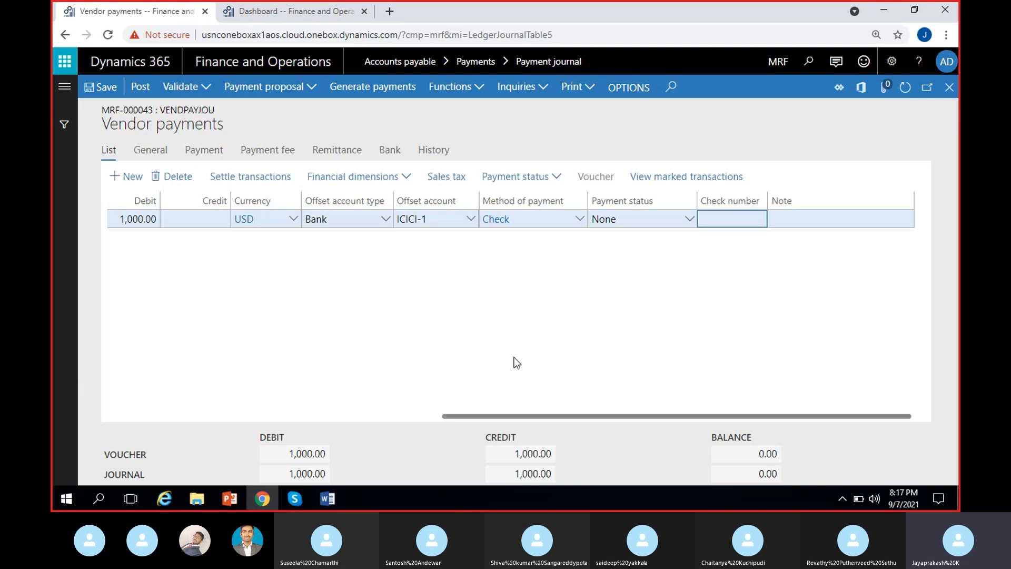
Step: Review the payment line's vendor, description, debit amount, offset account, method of payment and payment status
{"action": "scroll", "coordinate": [514, 357], "scroll_direction": "left", "scroll_amount": 5}
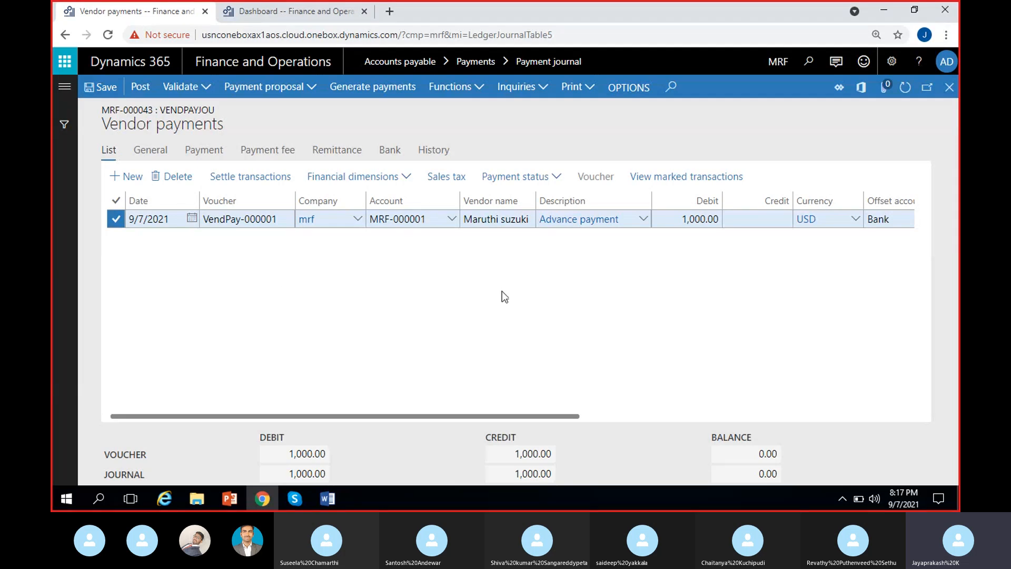
{"action": "scroll", "coordinate": [501, 296], "scroll_direction": "right", "scroll_amount": 3}
{"action": "scroll", "coordinate": [606, 303], "scroll_direction": "right", "scroll_amount": 1}
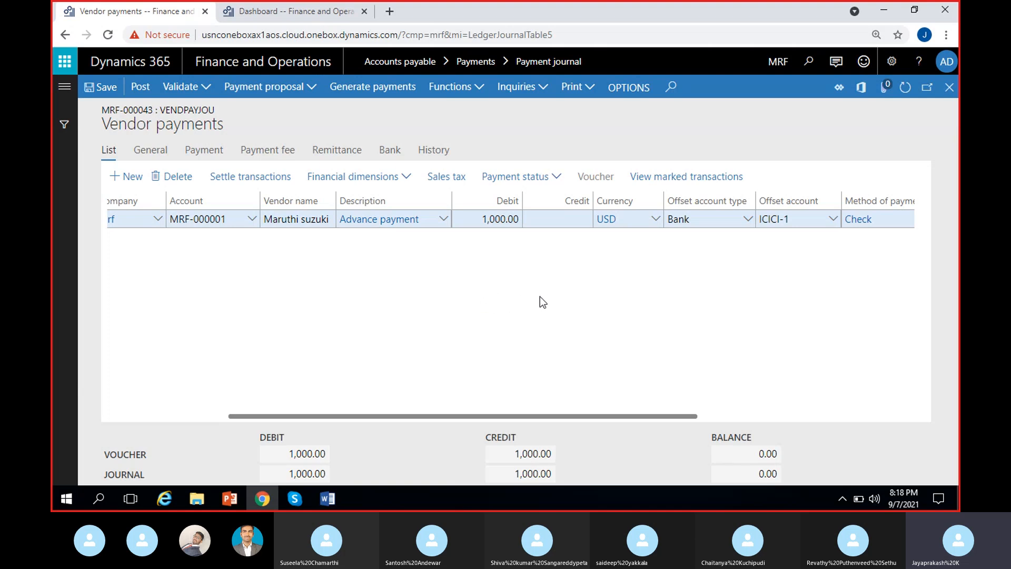
{"action": "scroll", "coordinate": [538, 296], "scroll_direction": "right", "scroll_amount": 3}
{"action": "scroll", "coordinate": [540, 302], "scroll_direction": "left", "scroll_amount": 2}
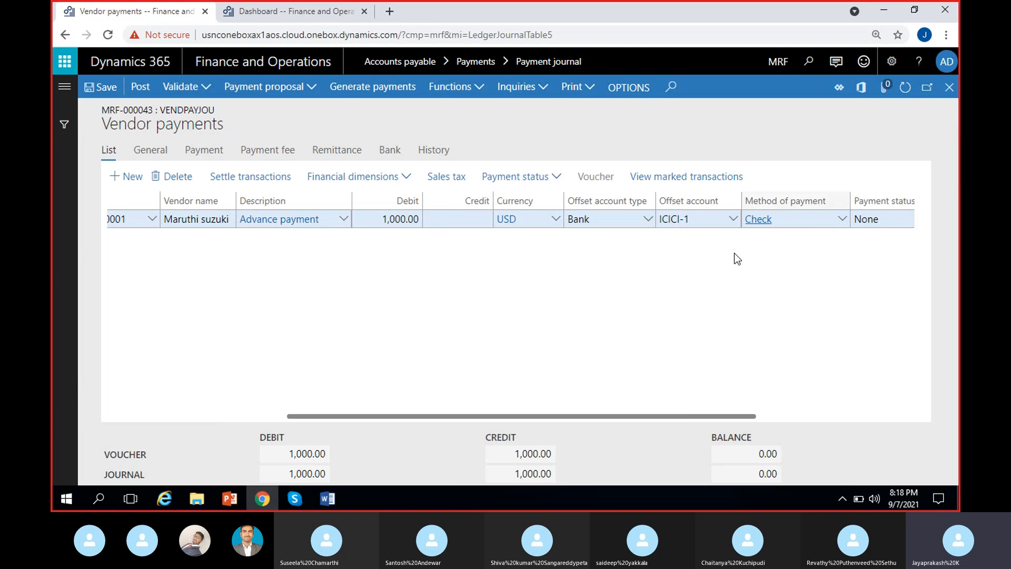
{"action": "scroll", "coordinate": [754, 271], "scroll_direction": "right", "scroll_amount": 2}
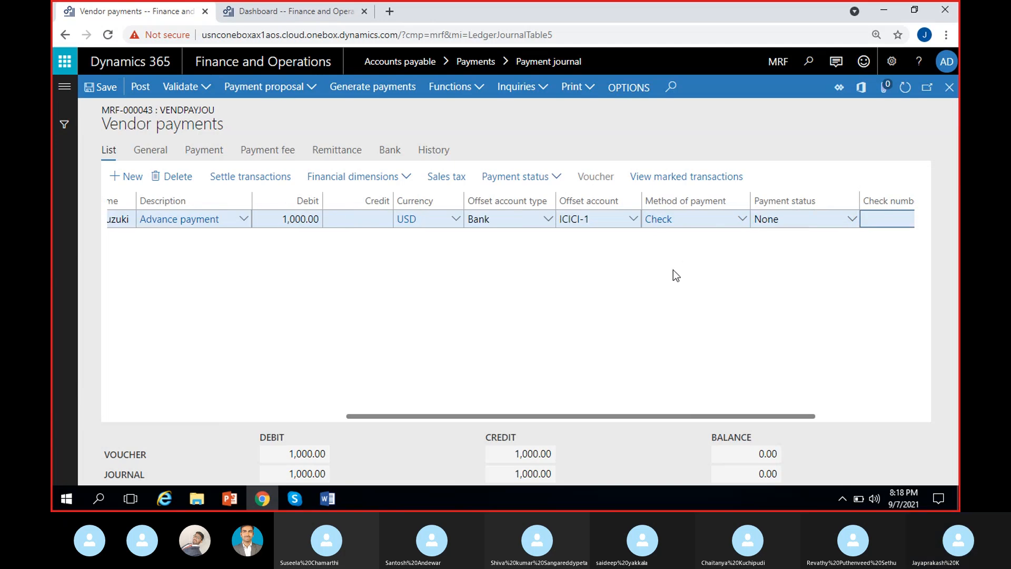
{"action": "scroll", "coordinate": [368, 308], "scroll_direction": "left", "scroll_amount": 2}
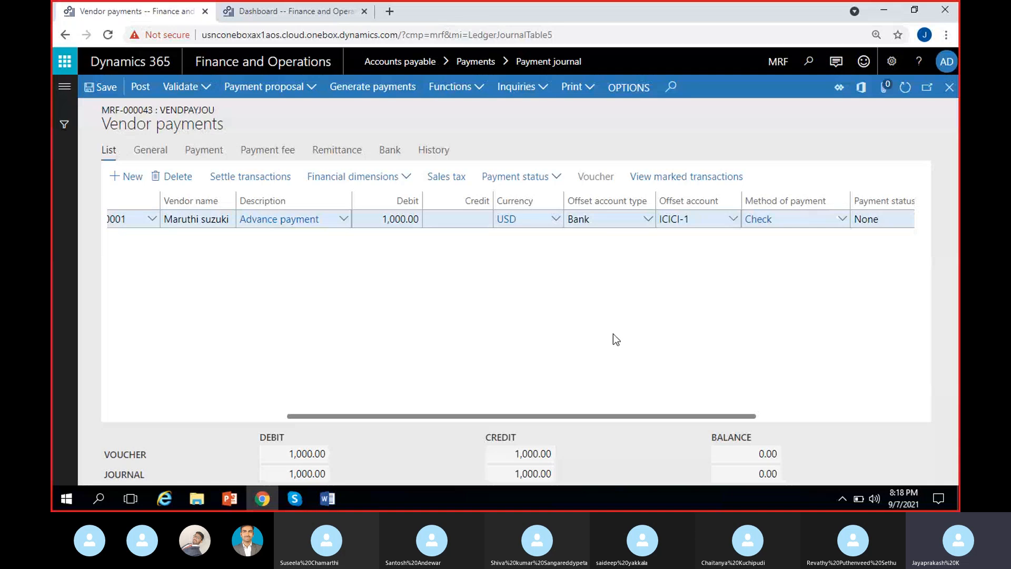
{"action": "left_click", "coordinate": [293, 499]}
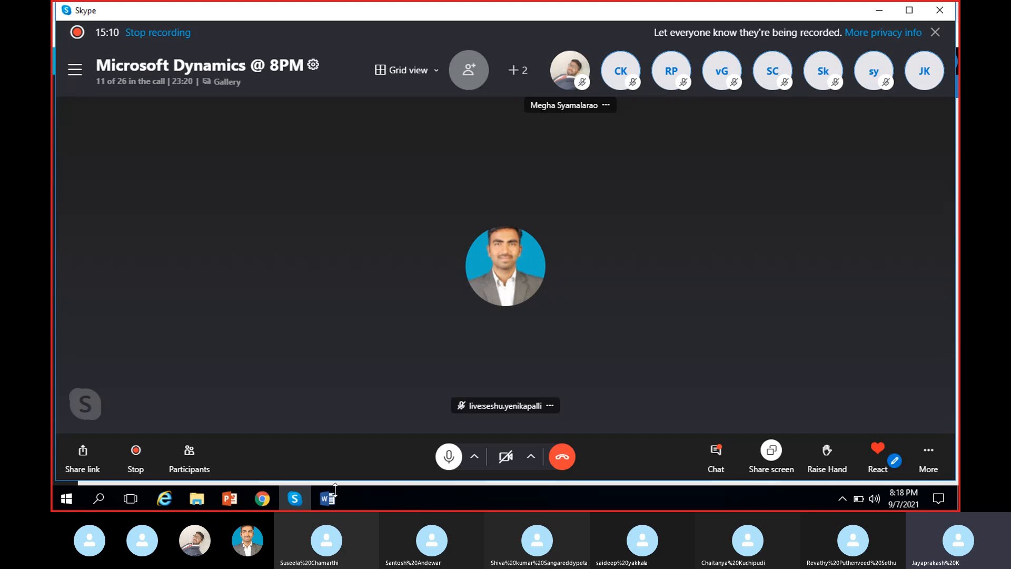
{"action": "left_click", "coordinate": [308, 496]}
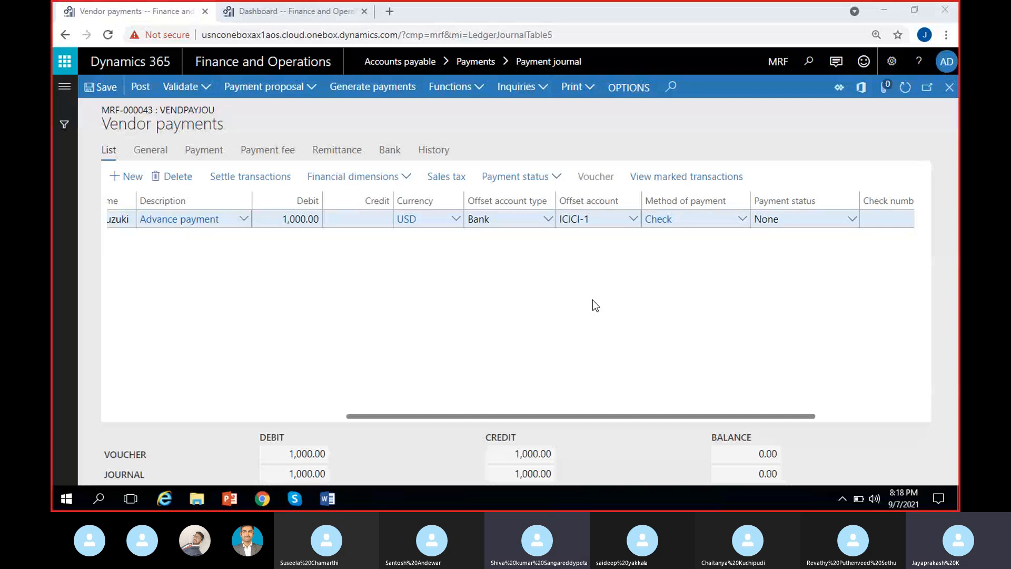
{"action": "scroll", "coordinate": [593, 299], "scroll_direction": "left", "scroll_amount": 3}
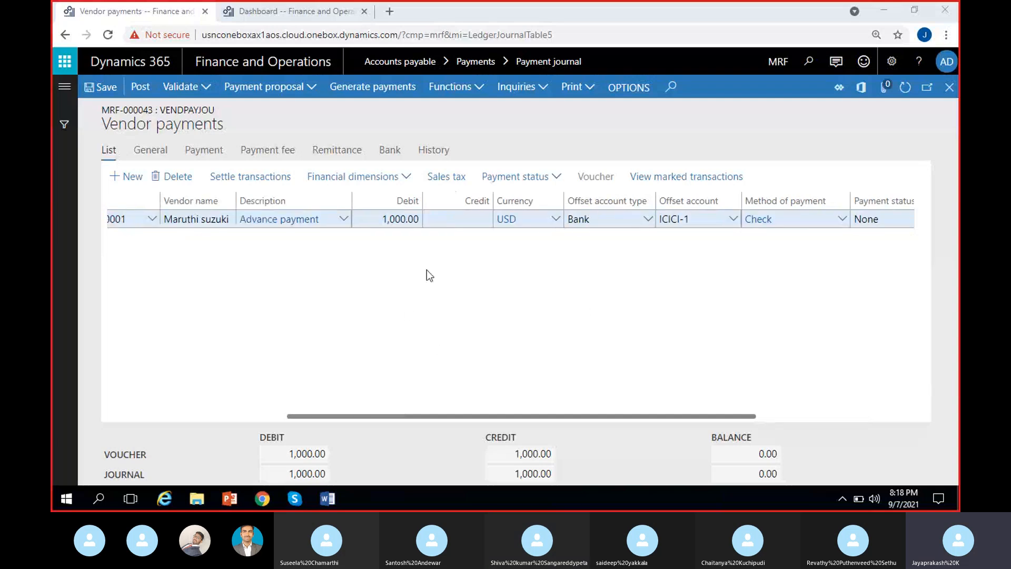
{"action": "scroll", "coordinate": [466, 327], "scroll_direction": "right", "scroll_amount": 2}
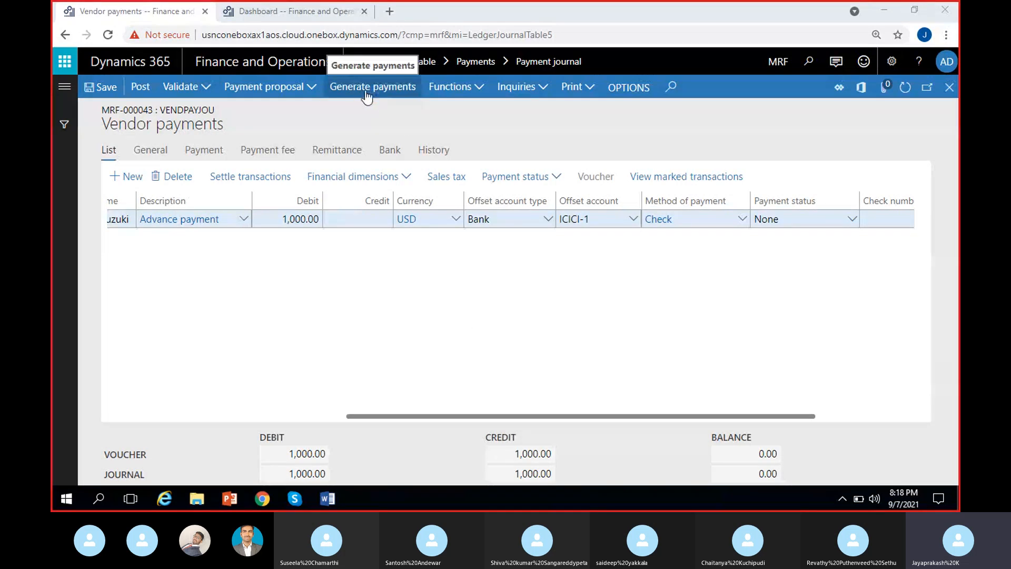
{"action": "scroll", "coordinate": [199, 282], "scroll_direction": "left", "scroll_amount": 4}
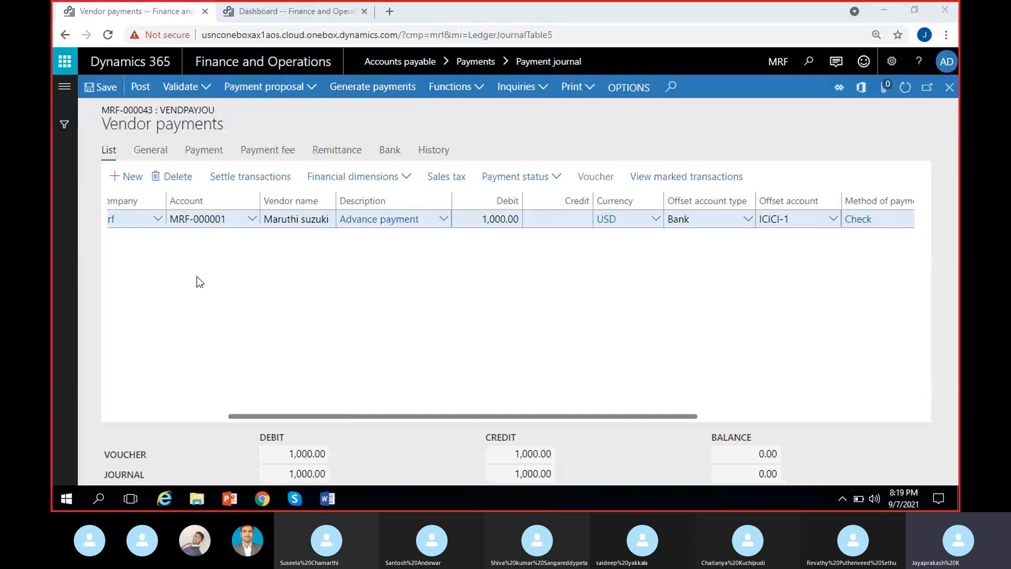
{"action": "scroll", "coordinate": [416, 272], "scroll_direction": "right", "scroll_amount": 2}
{"action": "scroll", "coordinate": [622, 290], "scroll_direction": "right", "scroll_amount": 2}
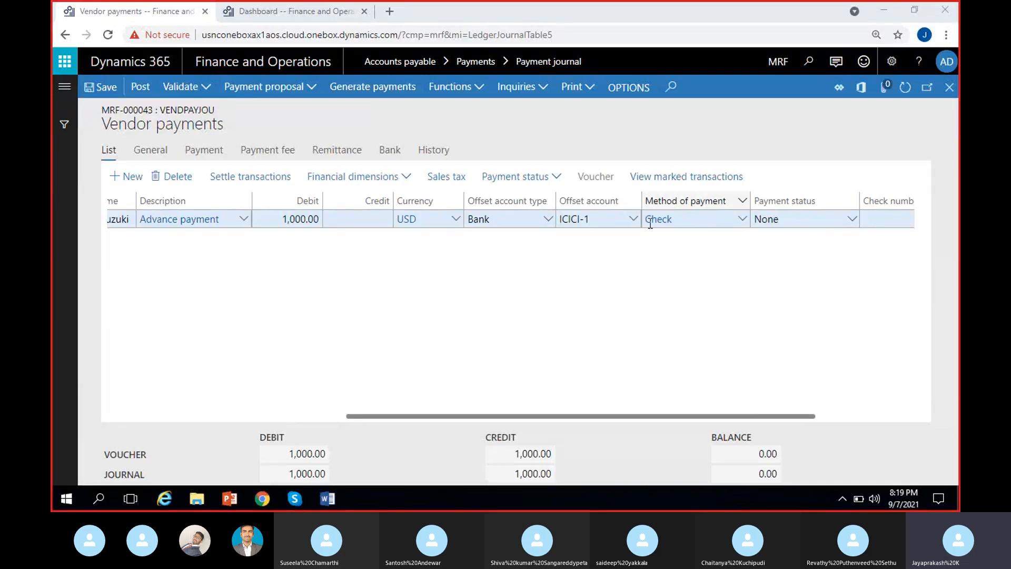
Step: Start generating payments with Check as the method of payment, and select generation by export format with the Check format
{"action": "left_click", "coordinate": [373, 94]}
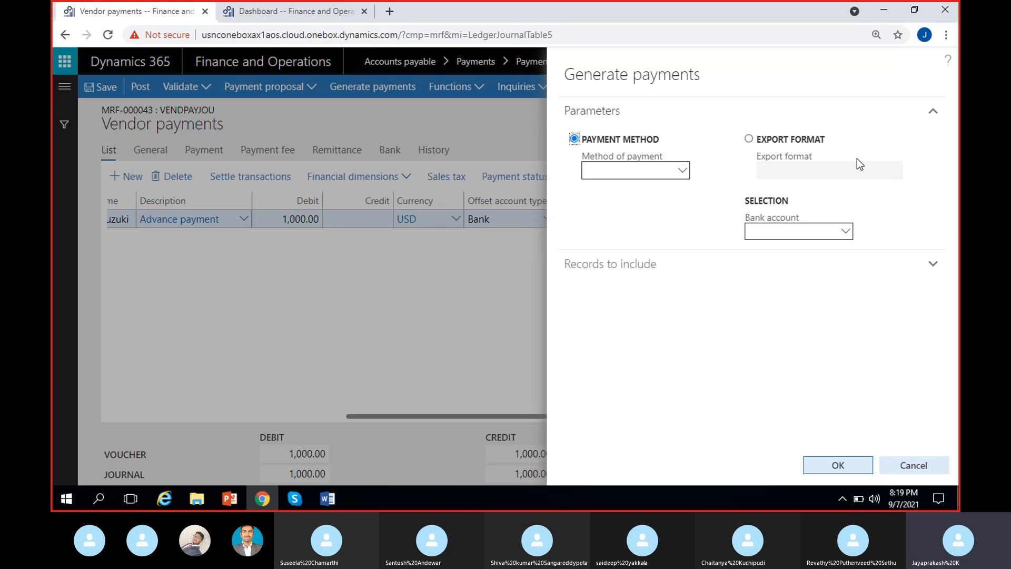
{"action": "left_click", "coordinate": [682, 172]}
{"action": "left_click", "coordinate": [637, 208]}
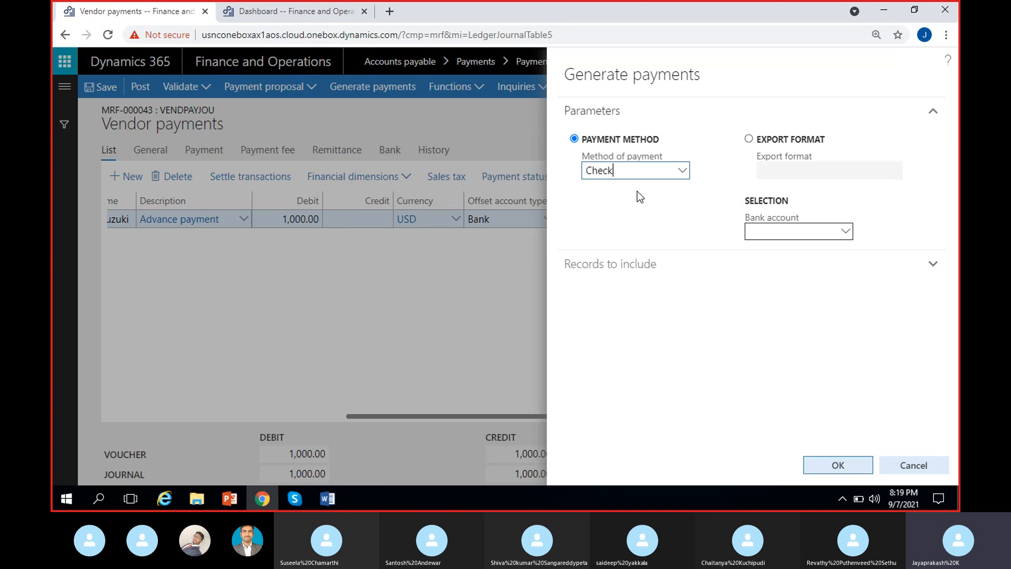
{"action": "left_click", "coordinate": [749, 140]}
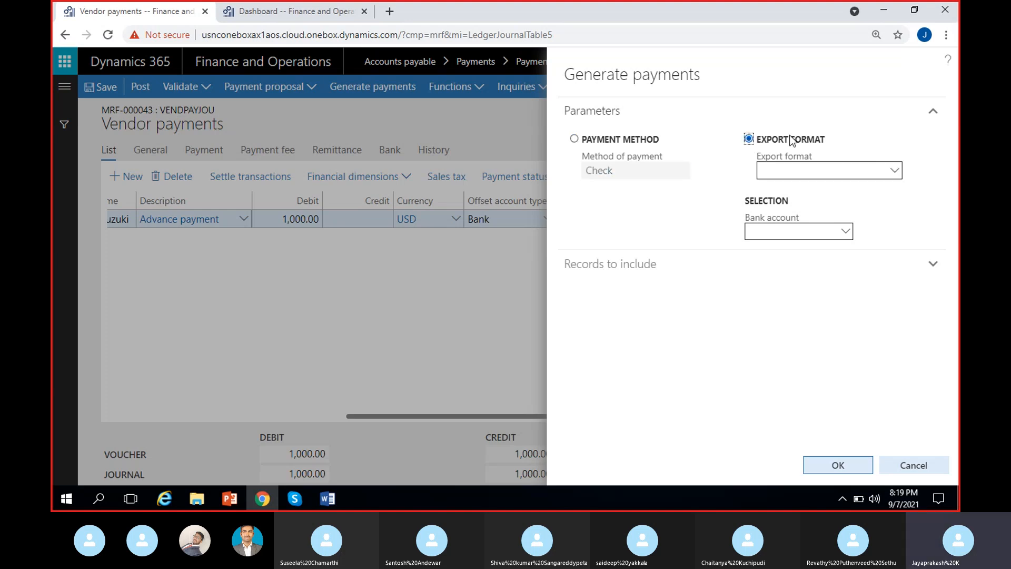
{"action": "left_click", "coordinate": [895, 171]}
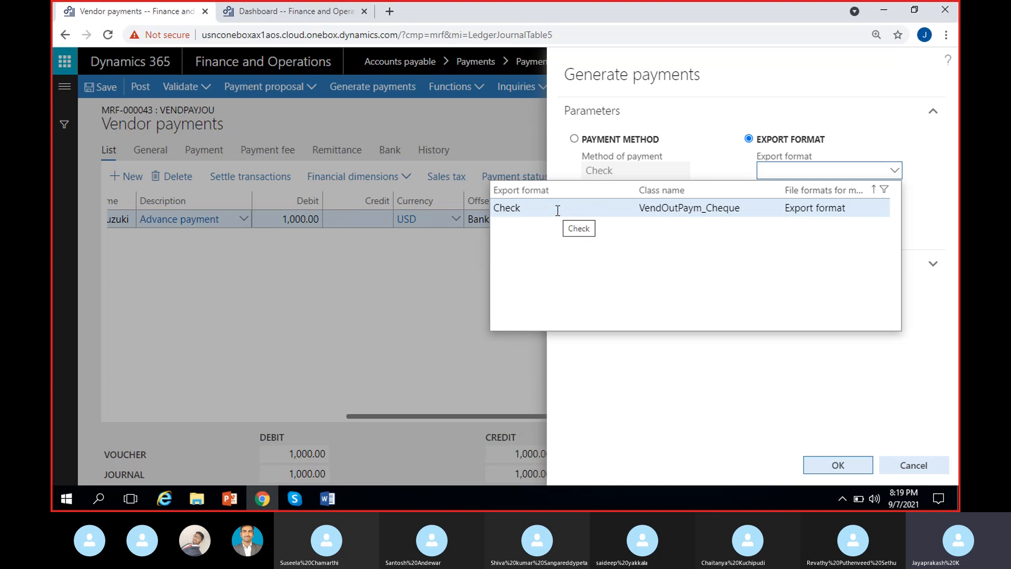
{"action": "left_click", "coordinate": [558, 210]}
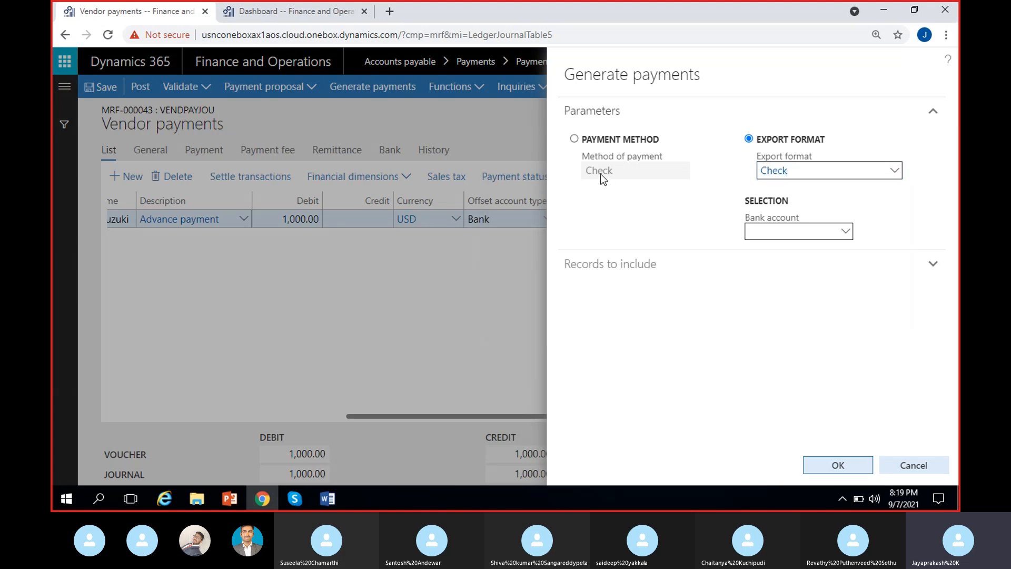
{"action": "left_click", "coordinate": [582, 141]}
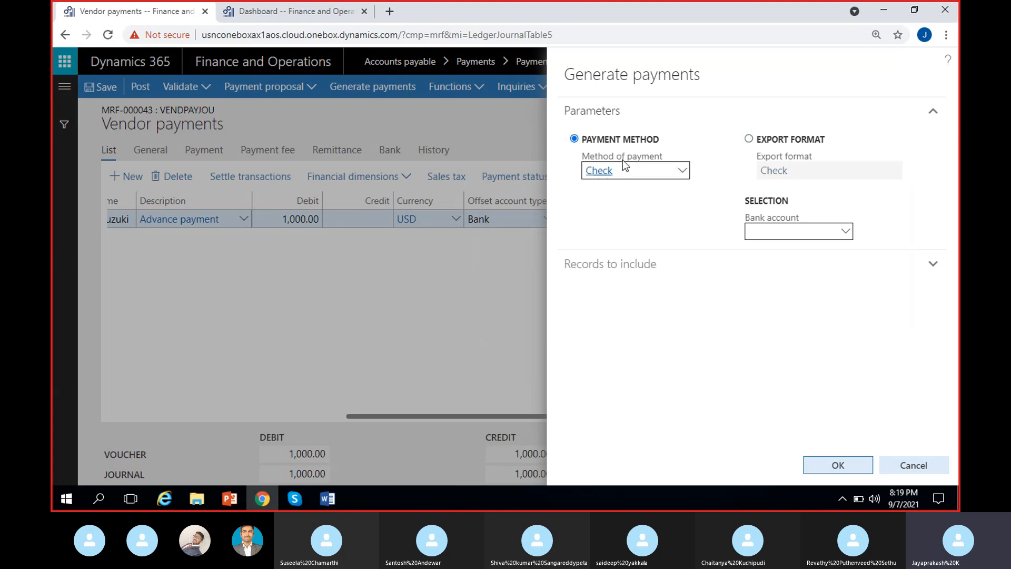
{"action": "left_click", "coordinate": [772, 154]}
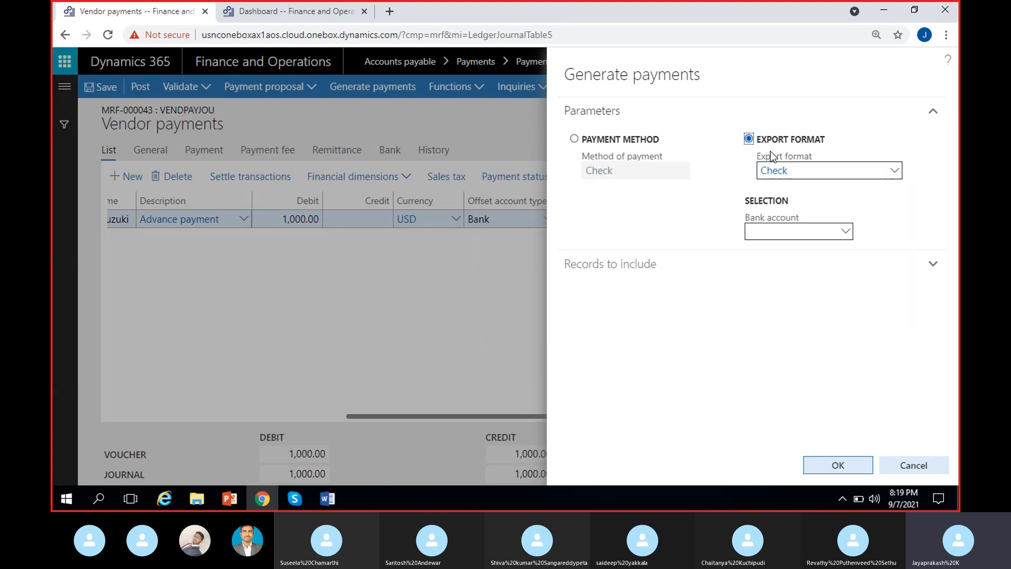
{"action": "left_click", "coordinate": [706, 154]}
Step: Select ICICI-1 as the bank account for payment generation, look over the records to include, and confirm the parameters
{"action": "left_click", "coordinate": [846, 233]}
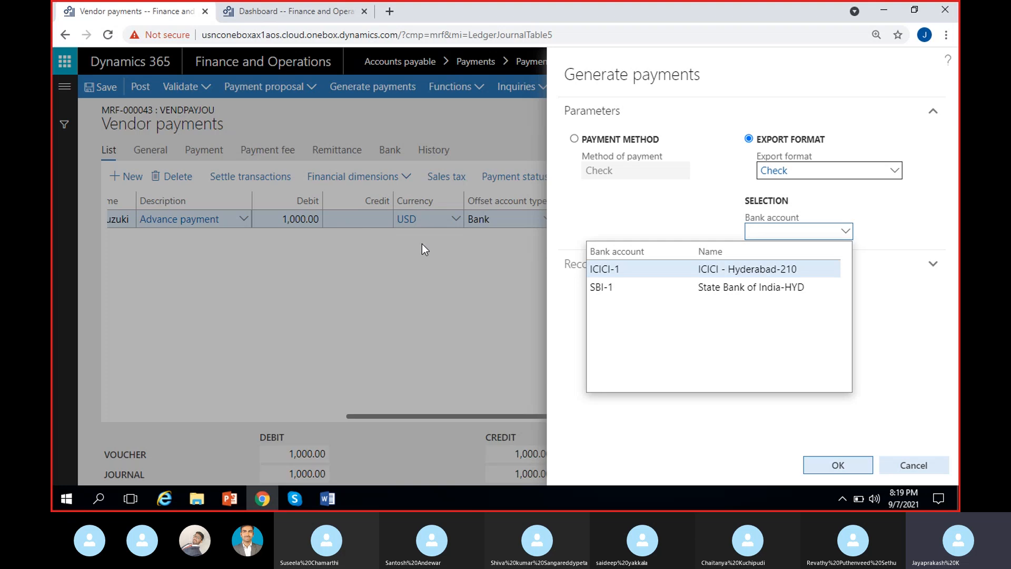
{"action": "left_click", "coordinate": [643, 267]}
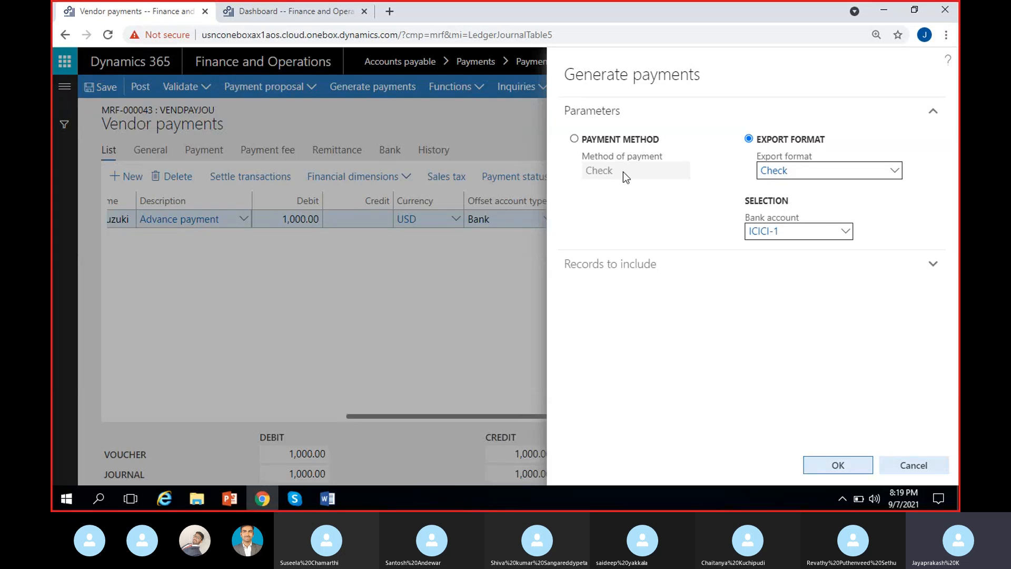
{"action": "left_click_drag", "start_coordinate": [624, 172], "coordinate": [570, 179]}
{"action": "left_click", "coordinate": [701, 175]}
{"action": "left_click", "coordinate": [650, 262]}
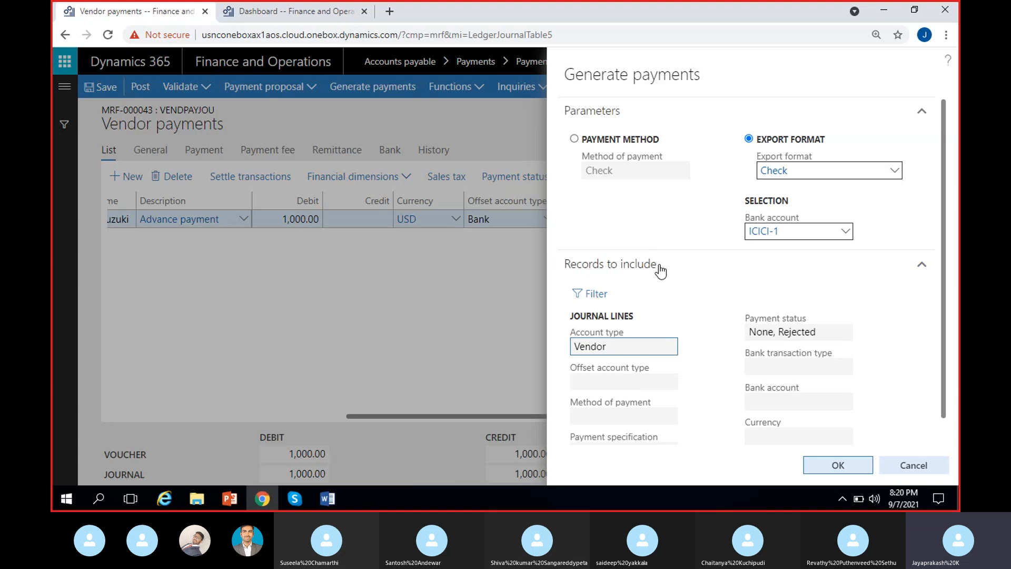
{"action": "left_click", "coordinate": [660, 269]}
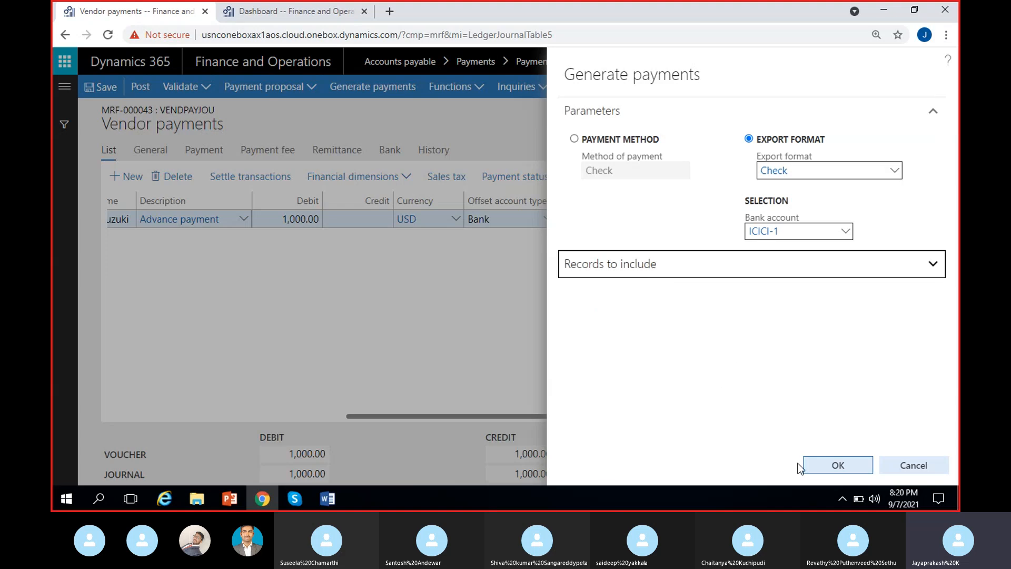
{"action": "left_click", "coordinate": [836, 465]}
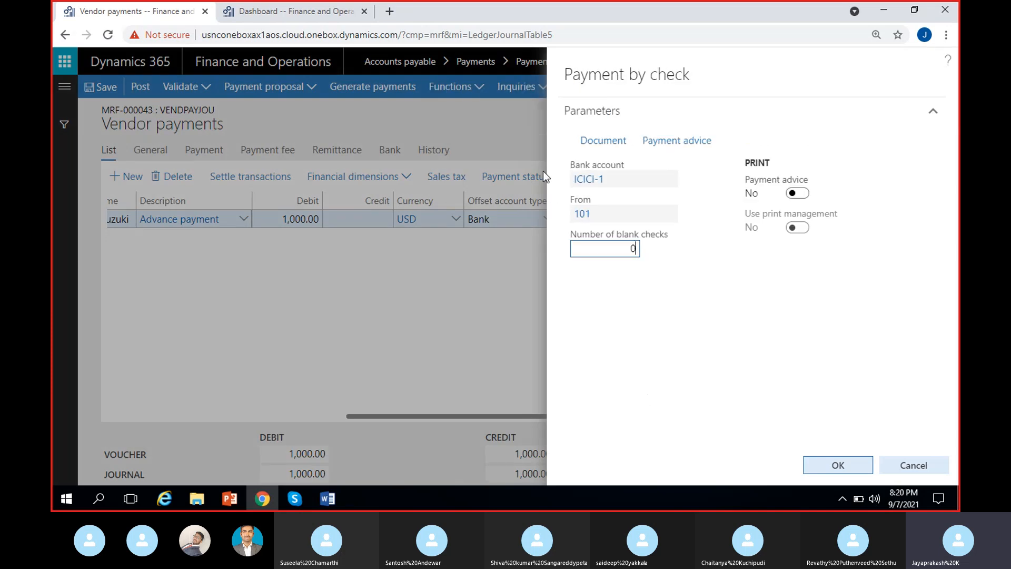
Step: Set the print destination of the check document to Screen
{"action": "left_click", "coordinate": [597, 142]}
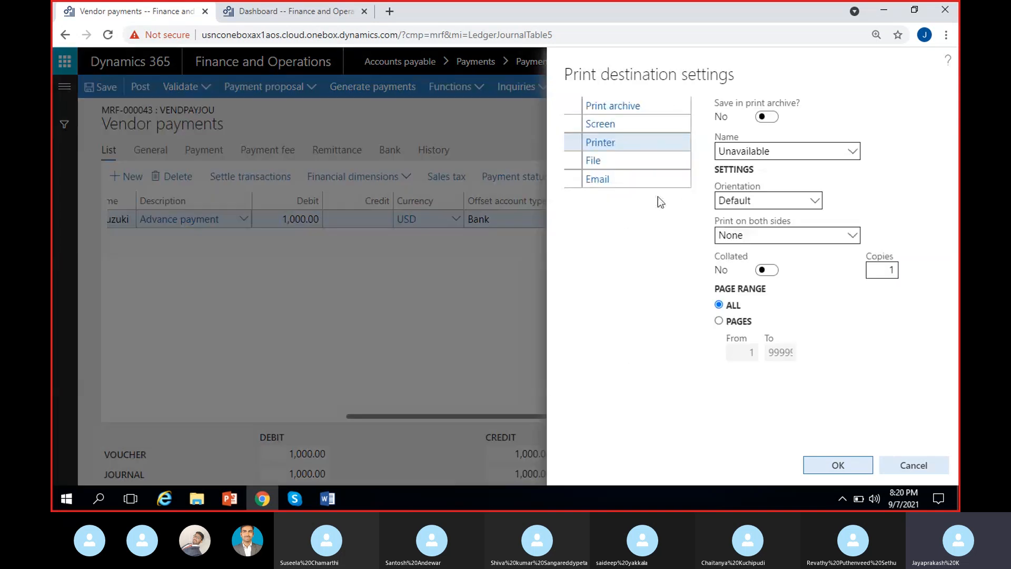
{"action": "left_click", "coordinate": [638, 125]}
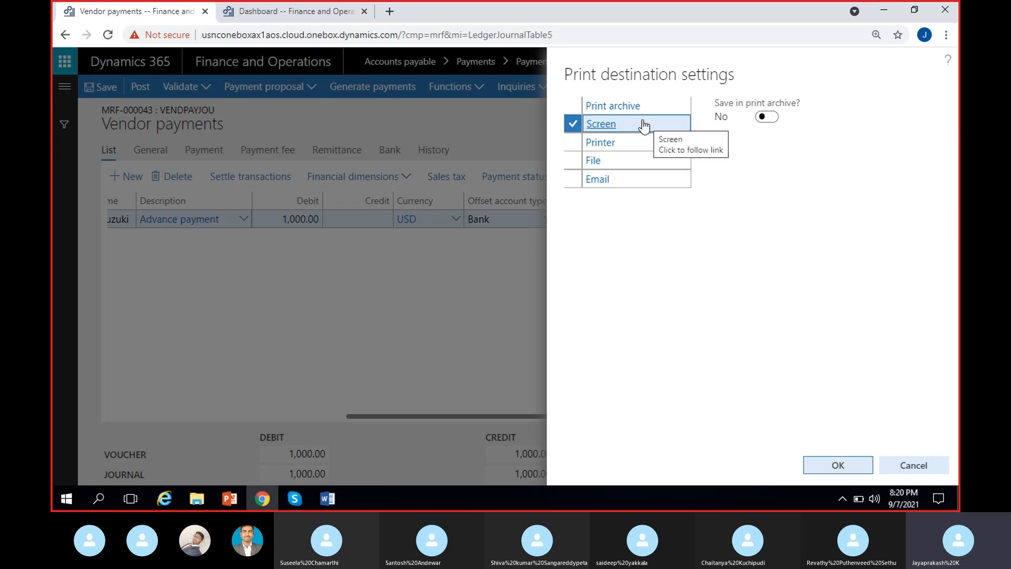
{"action": "left_click", "coordinate": [840, 467]}
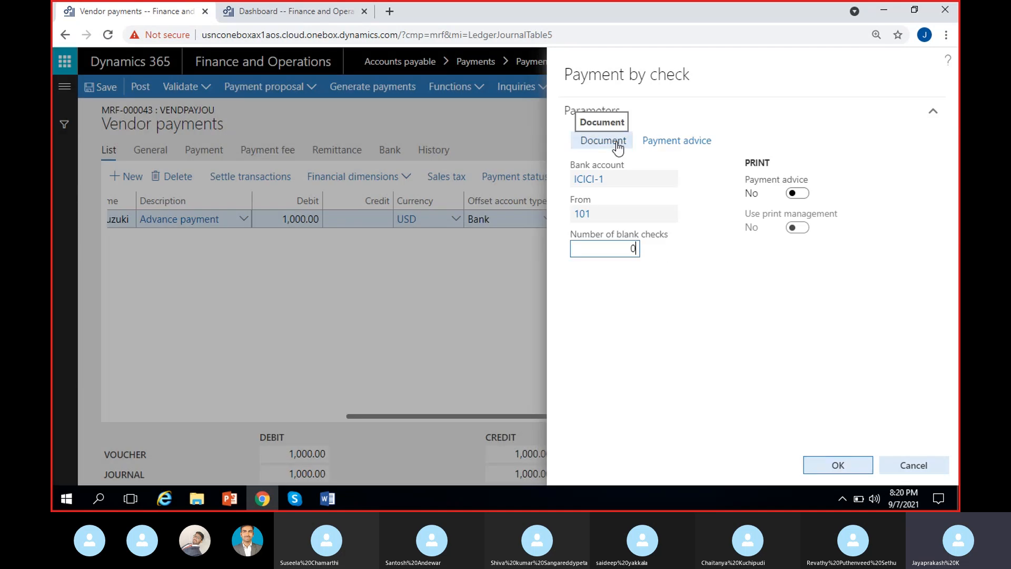
{"action": "left_click", "coordinate": [618, 146]}
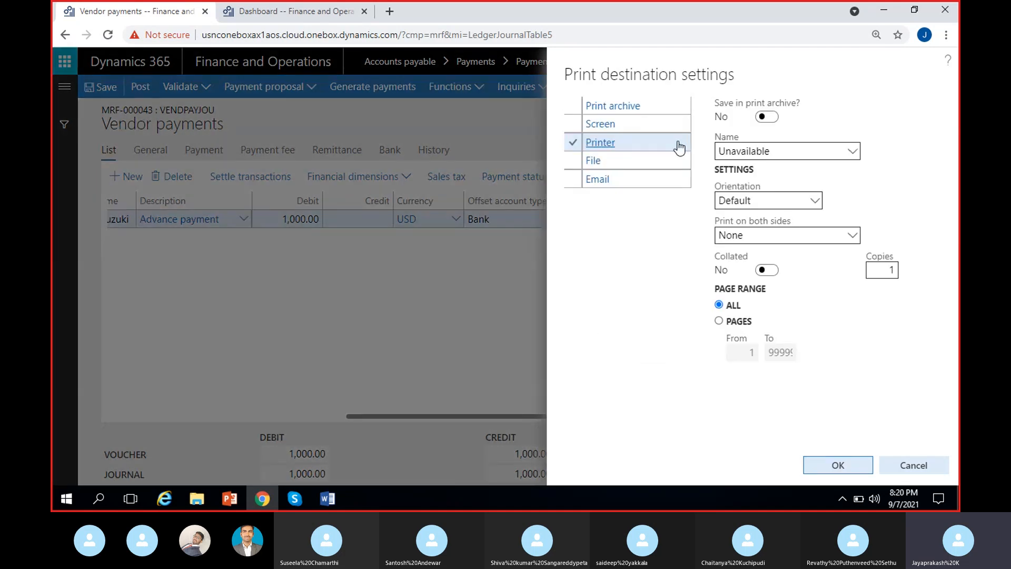
{"action": "left_click", "coordinate": [643, 125]}
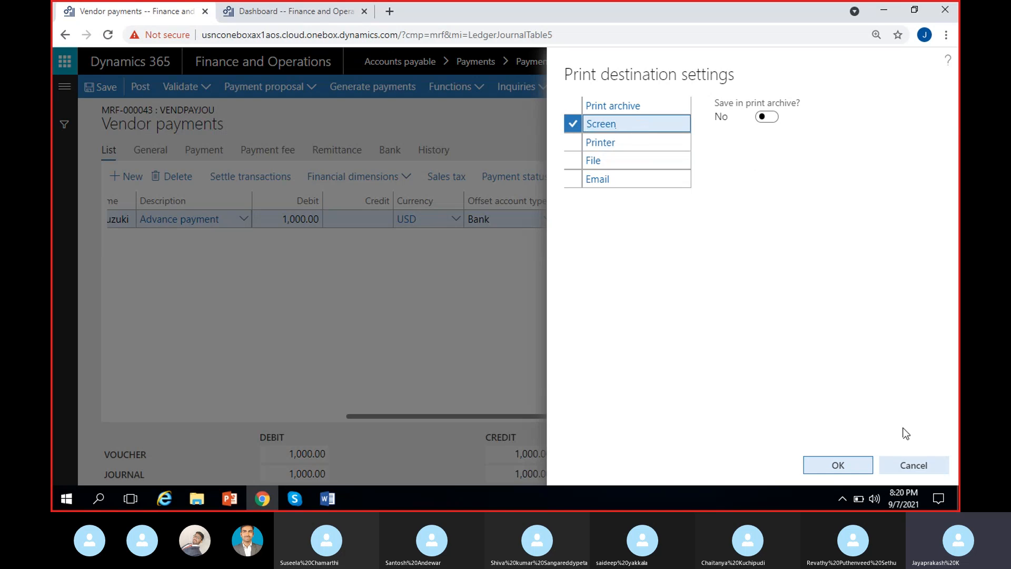
{"action": "left_click", "coordinate": [838, 466]}
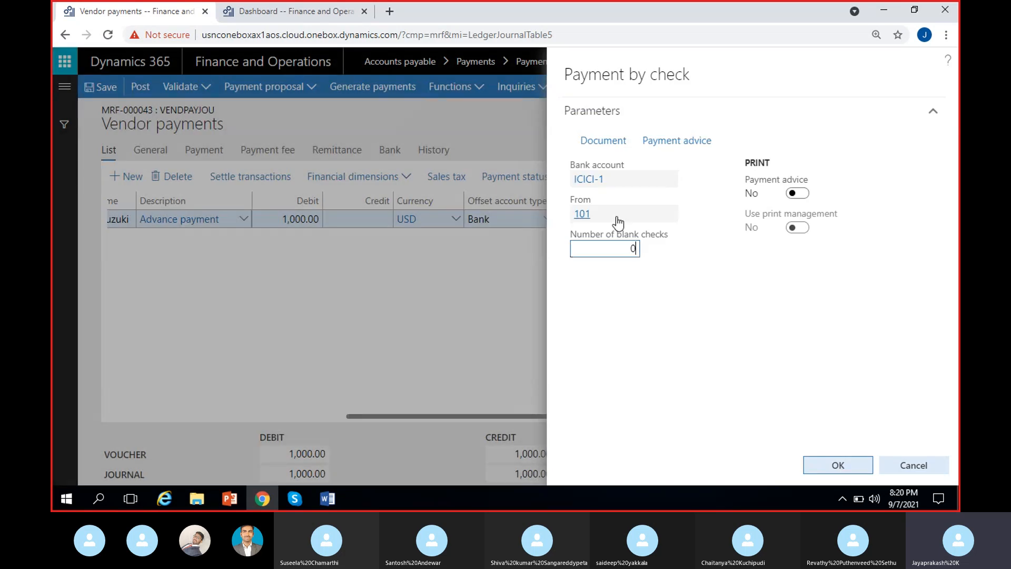
Step: Examine the starting check number in the payment by check parameters
{"action": "left_click", "coordinate": [618, 219]}
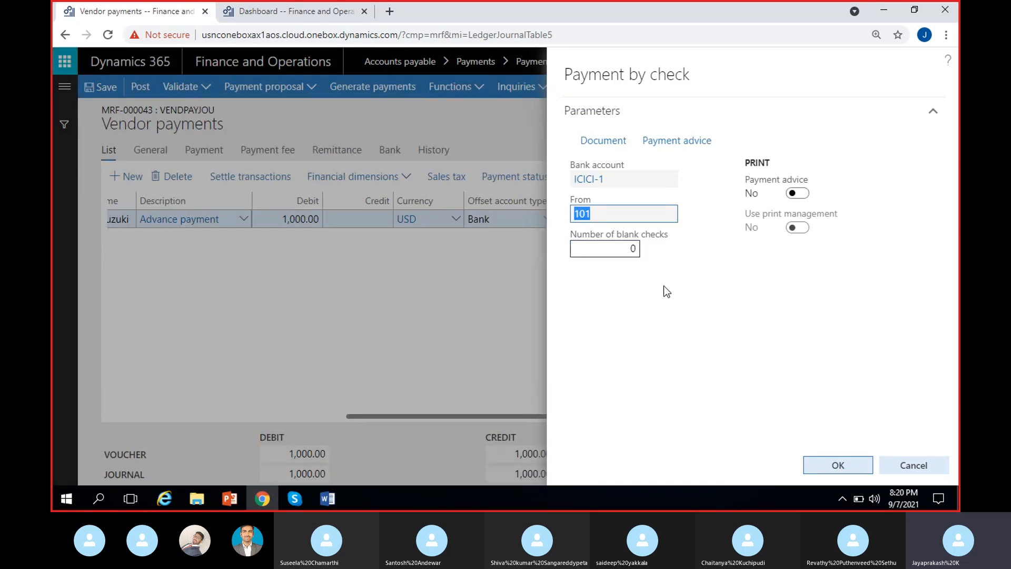
{"action": "left_click", "coordinate": [682, 247]}
{"action": "left_click", "coordinate": [637, 216]}
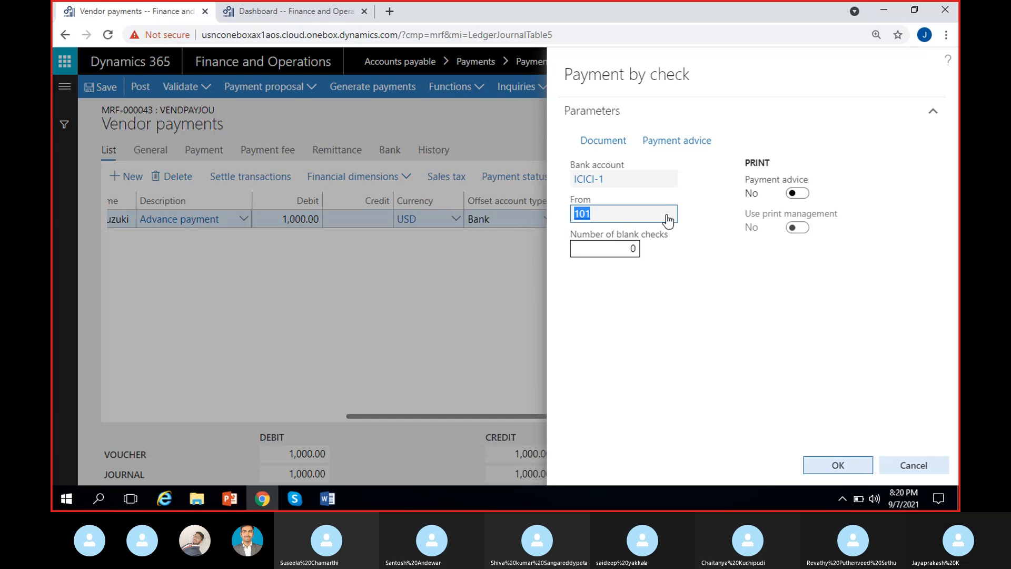
{"action": "left_click", "coordinate": [588, 221]}
{"action": "left_click", "coordinate": [706, 214]}
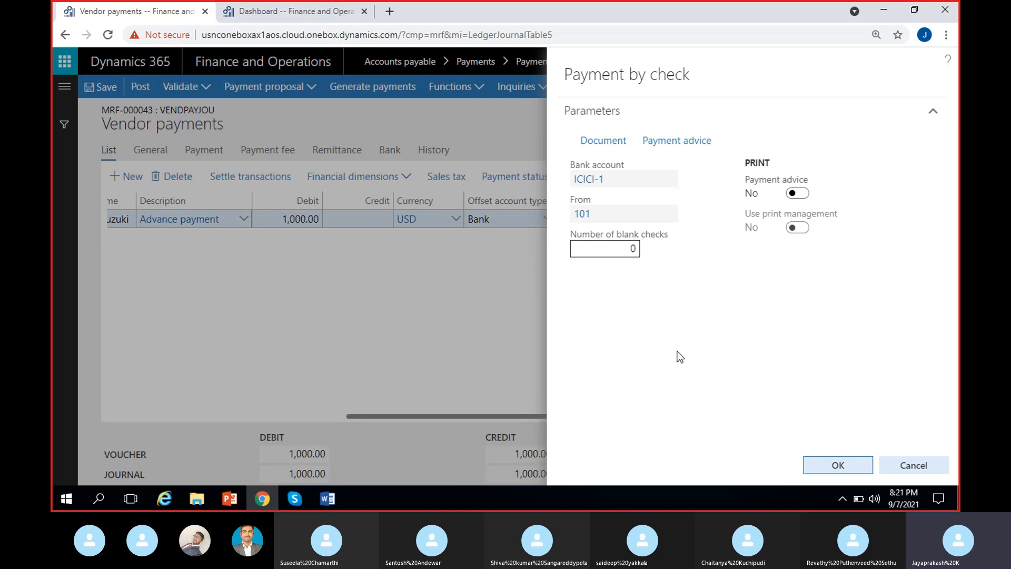
Step: Try to generate the check payment by confirming the payment by check parameters for bank account ICICI-1
{"action": "left_click", "coordinate": [633, 216]}
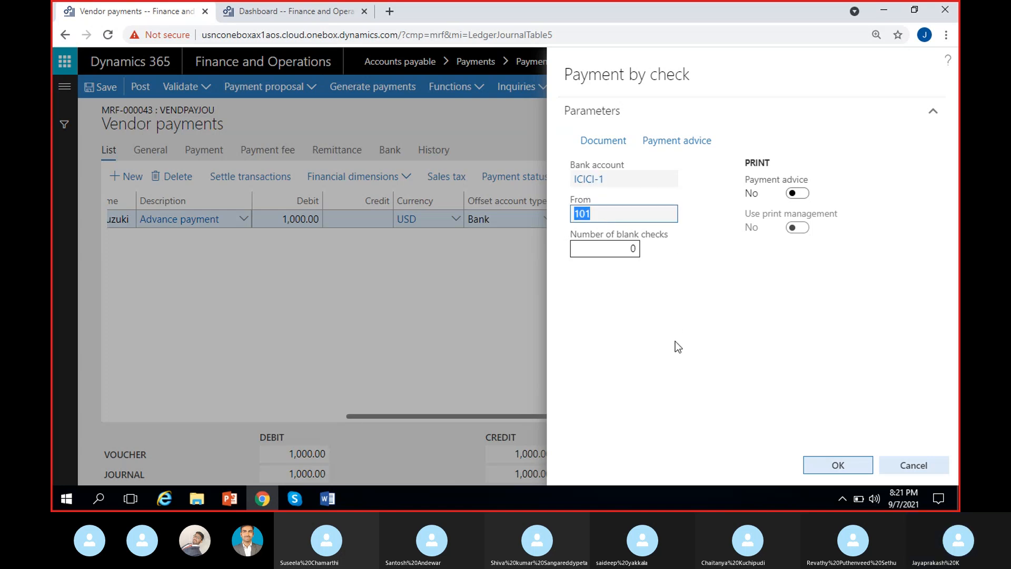
{"action": "left_click", "coordinate": [679, 500]}
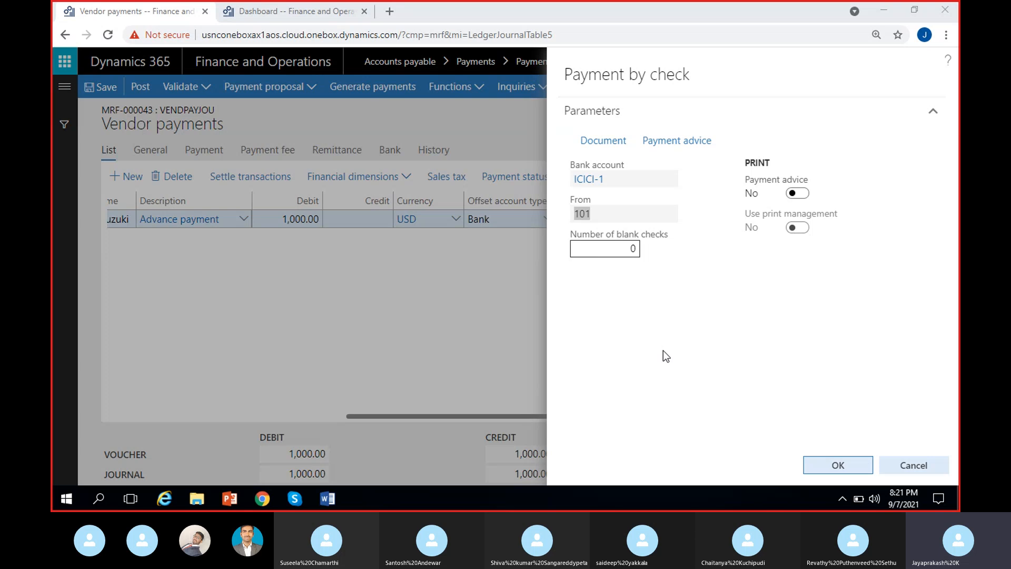
{"action": "left_click", "coordinate": [837, 465]}
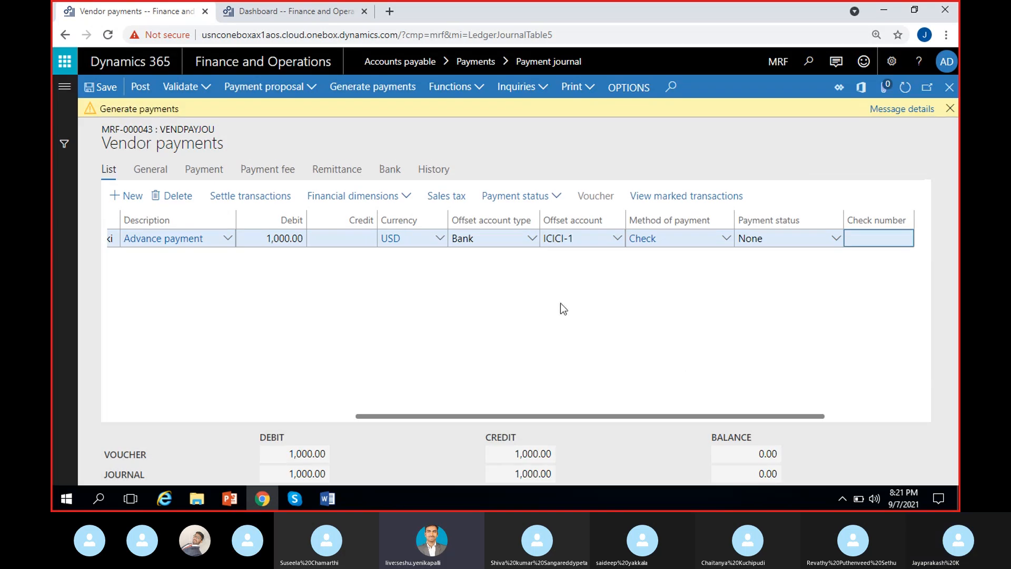
Step: Check the payment line's status and check number, read the payment generation message details, and dismiss the notification
{"action": "scroll", "coordinate": [691, 332], "scroll_direction": "right", "scroll_amount": 3}
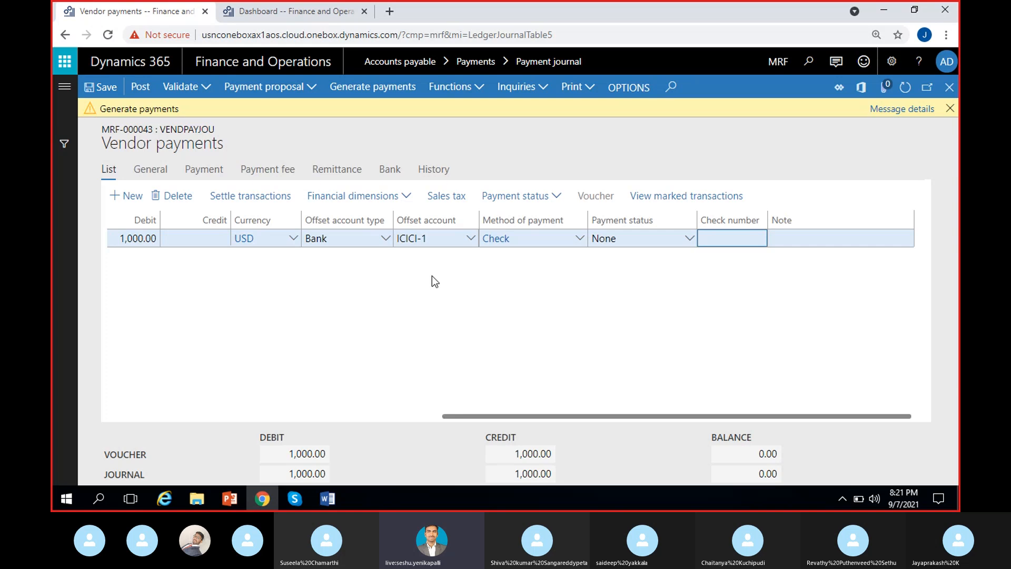
{"action": "scroll", "coordinate": [432, 276], "scroll_direction": "left", "scroll_amount": 4}
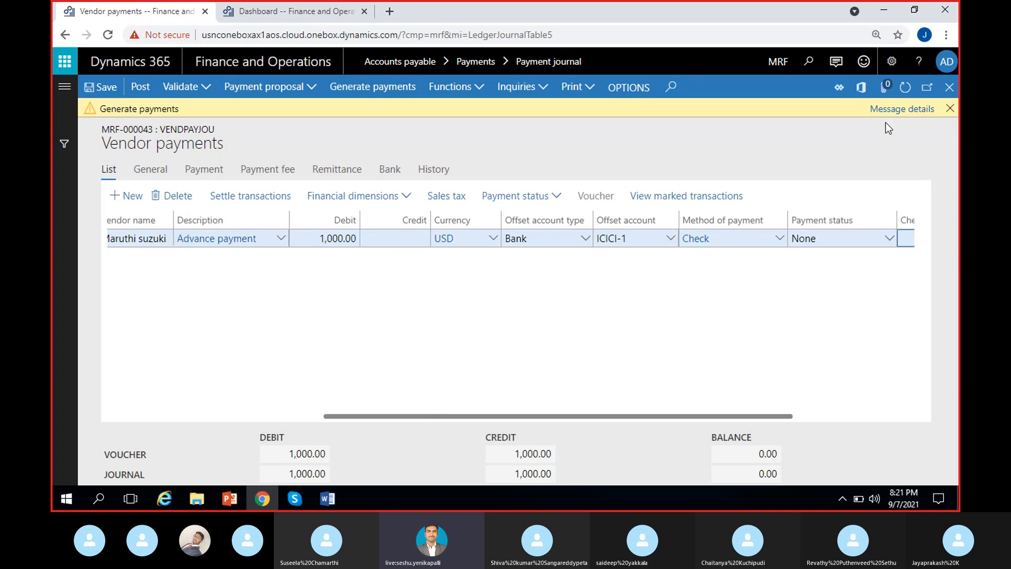
{"action": "left_click", "coordinate": [897, 110]}
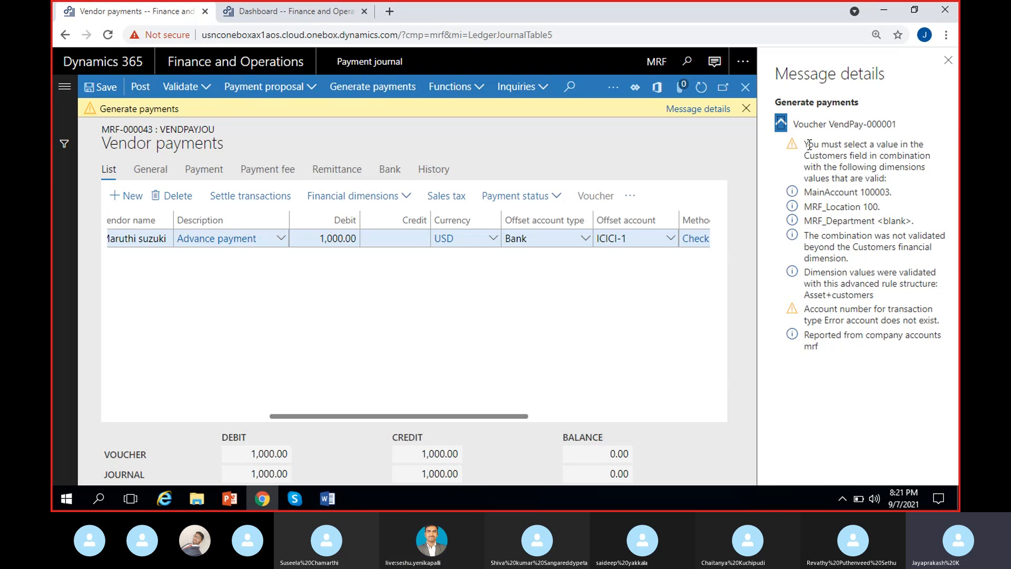
{"action": "left_click_drag", "start_coordinate": [806, 140], "coordinate": [911, 187]}
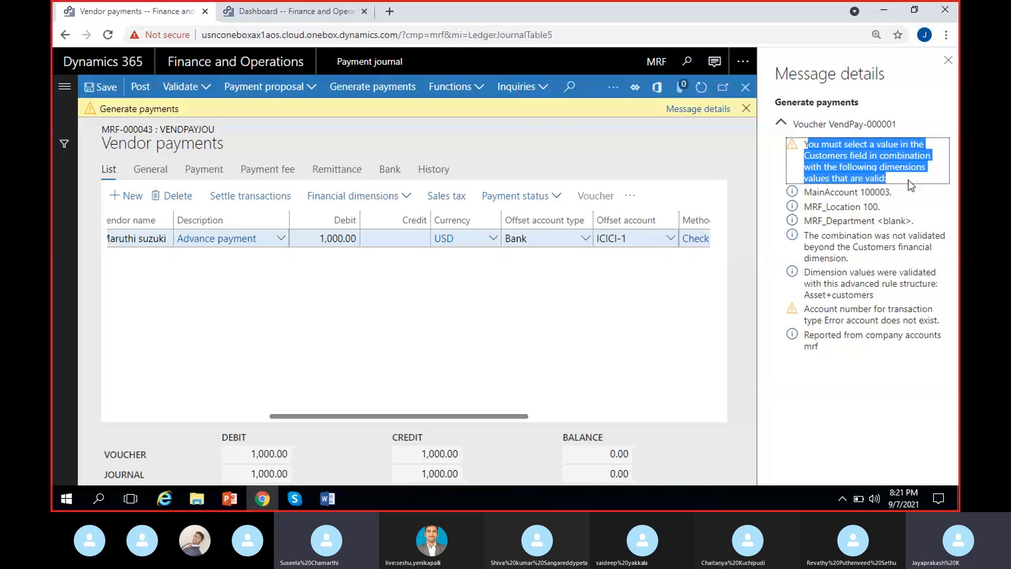
{"action": "left_click", "coordinate": [948, 60]}
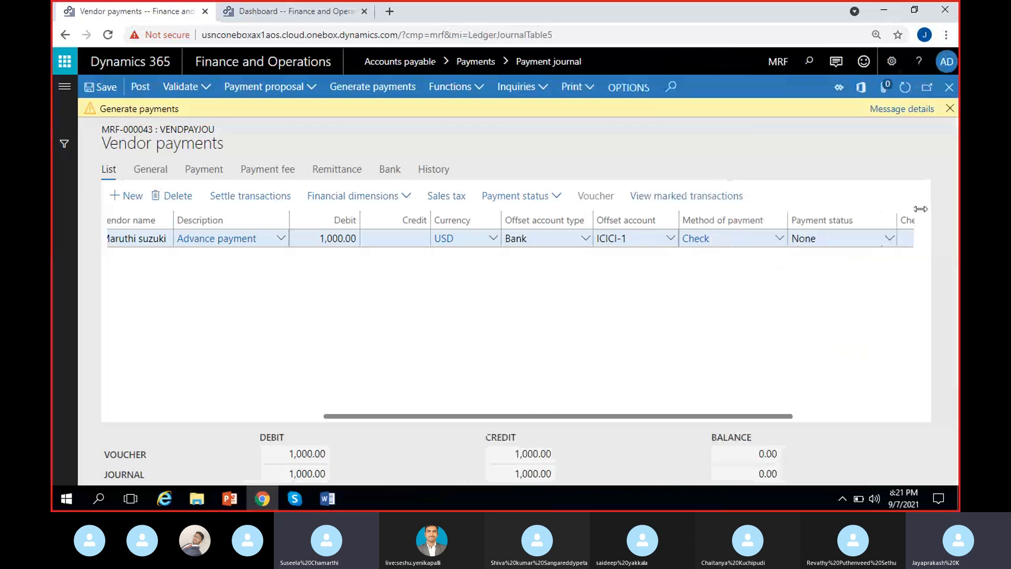
{"action": "left_click", "coordinate": [948, 108]}
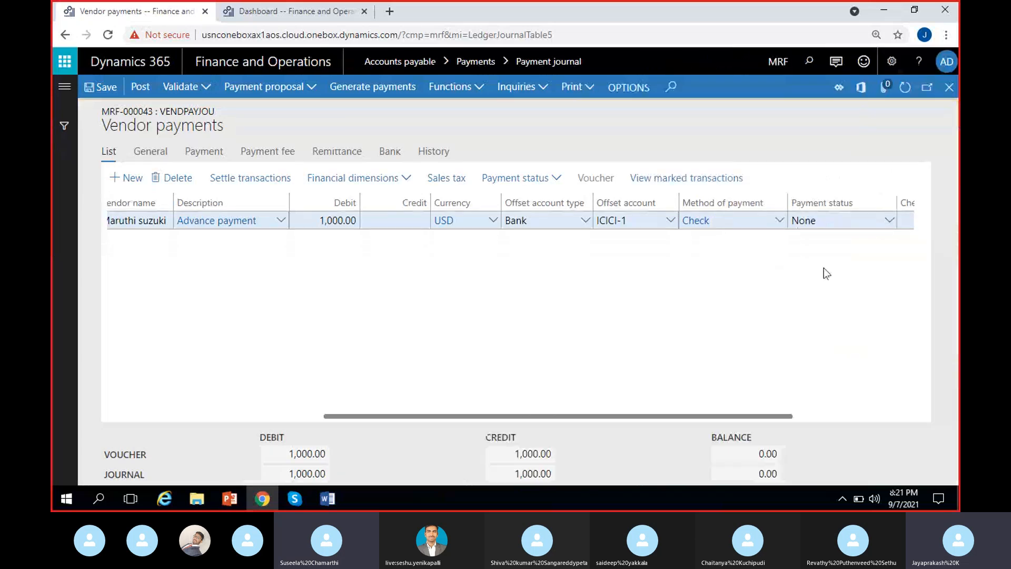
Step: Set the offset account financial dimensions of the advance payment line to Customers 900 and MRF_Department 200
{"action": "left_click", "coordinate": [387, 180]}
{"action": "left_click", "coordinate": [341, 216]}
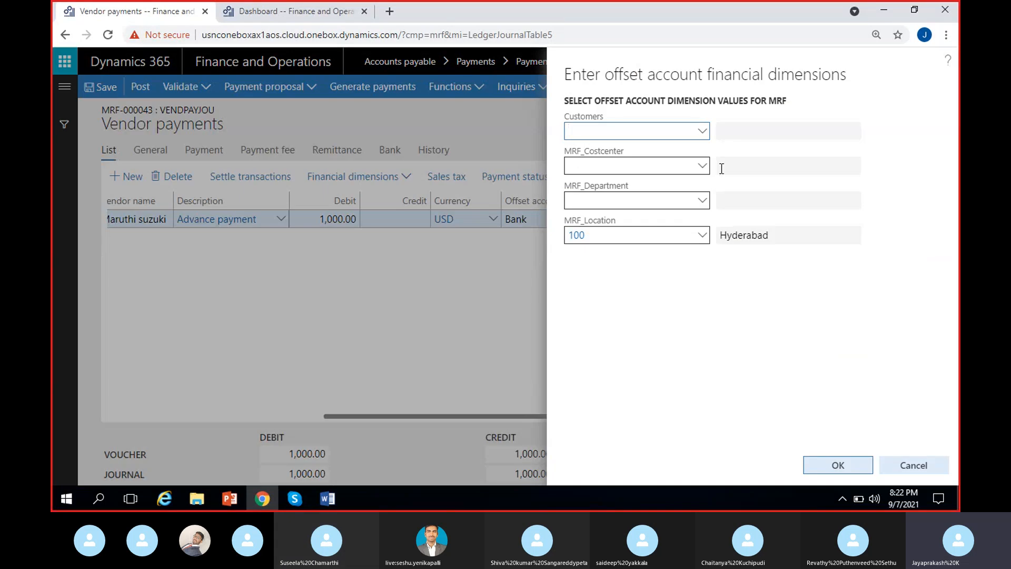
{"action": "left_click", "coordinate": [703, 132]}
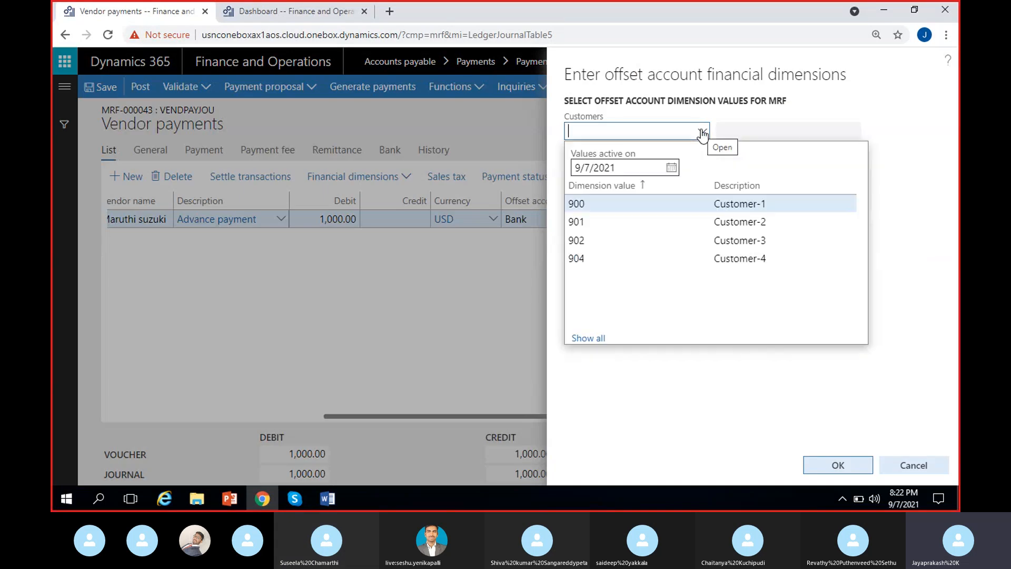
{"action": "left_click", "coordinate": [639, 209]}
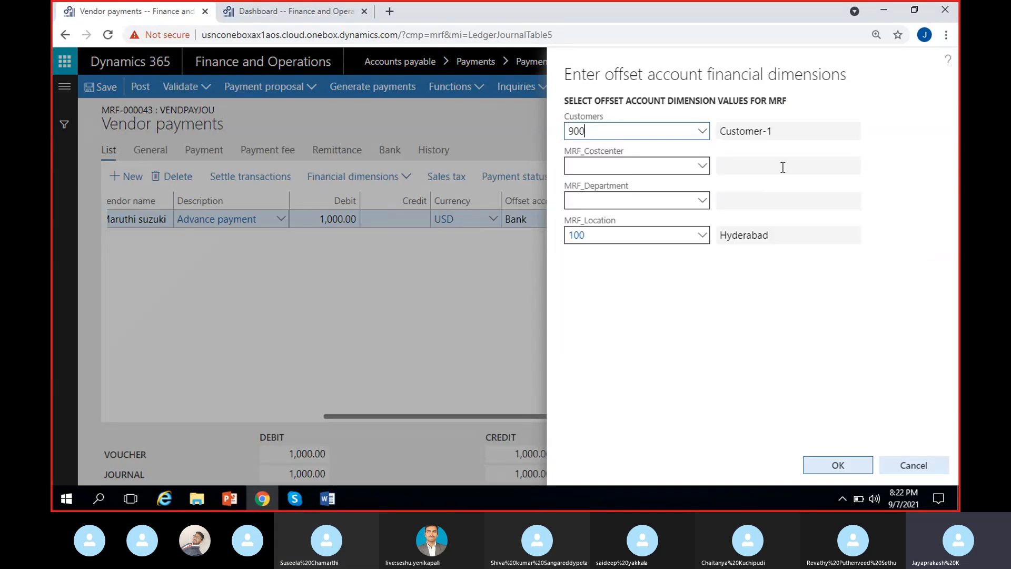
{"action": "left_click", "coordinate": [702, 205]}
{"action": "left_click", "coordinate": [702, 202]}
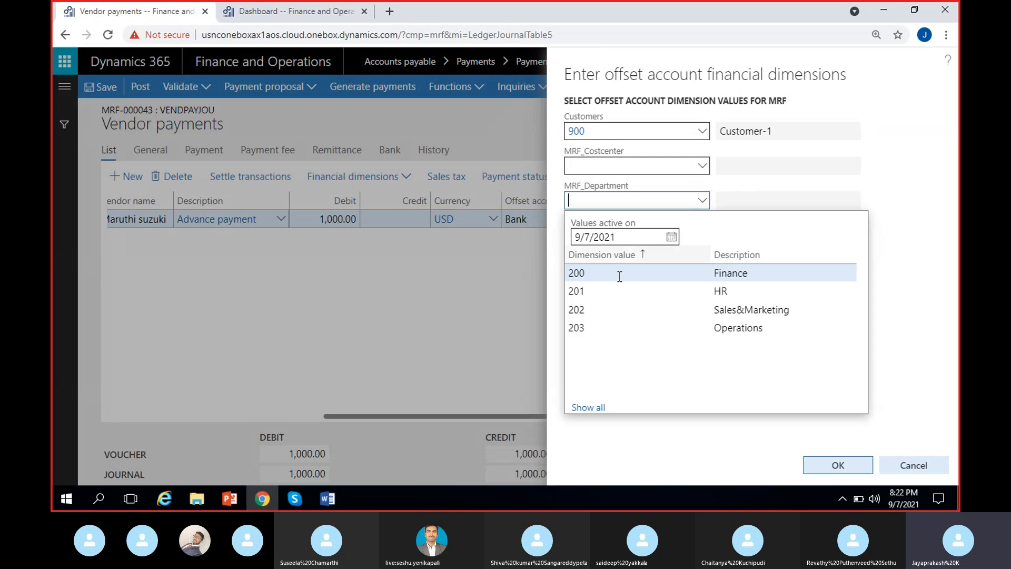
{"action": "left_click", "coordinate": [656, 274]}
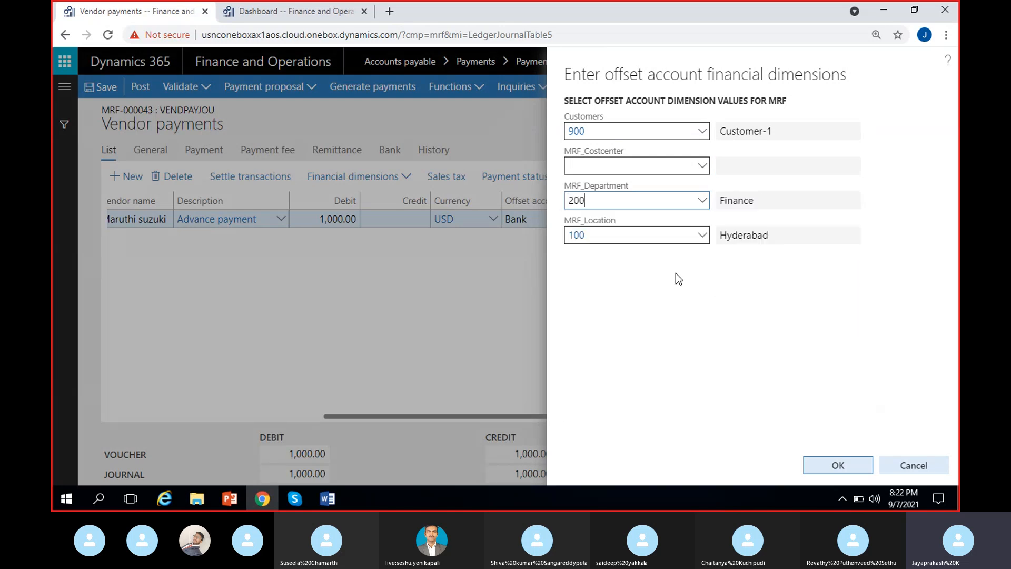
{"action": "left_click", "coordinate": [842, 464]}
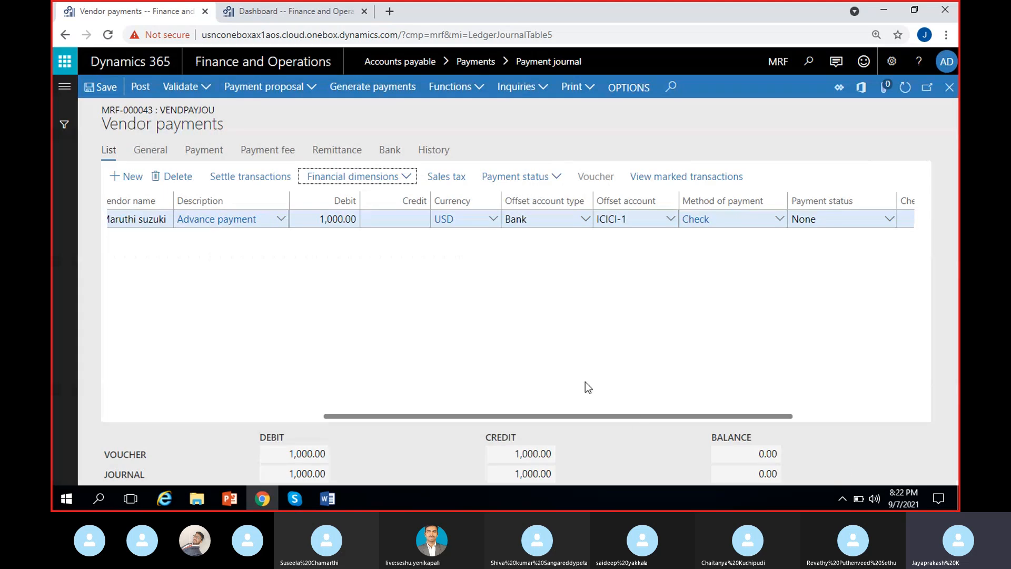
Step: Try to generate the check payment from ICICI-1 again, with the check document's print destination set to Screen
{"action": "left_click", "coordinate": [371, 93]}
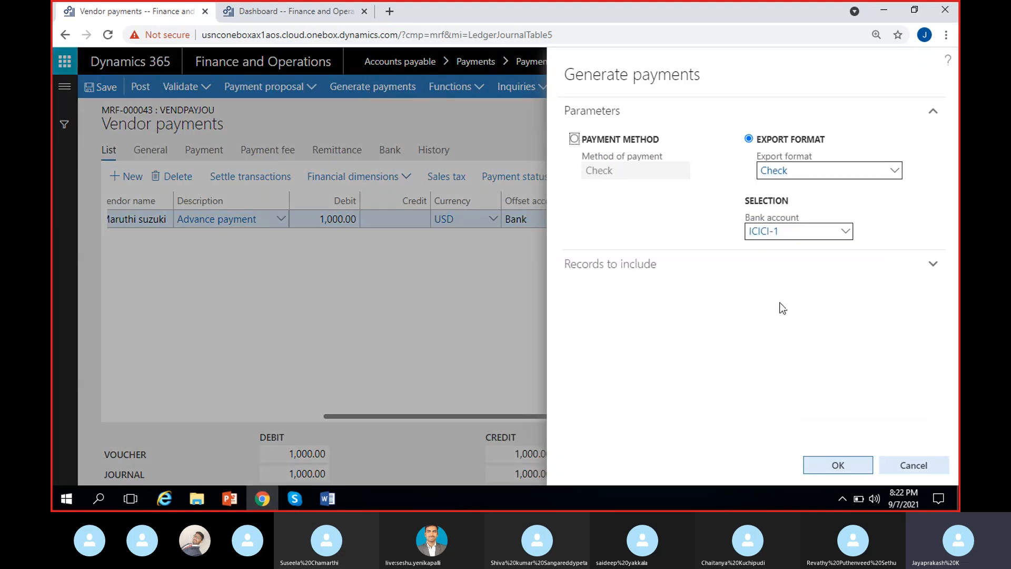
{"action": "left_click", "coordinate": [854, 468]}
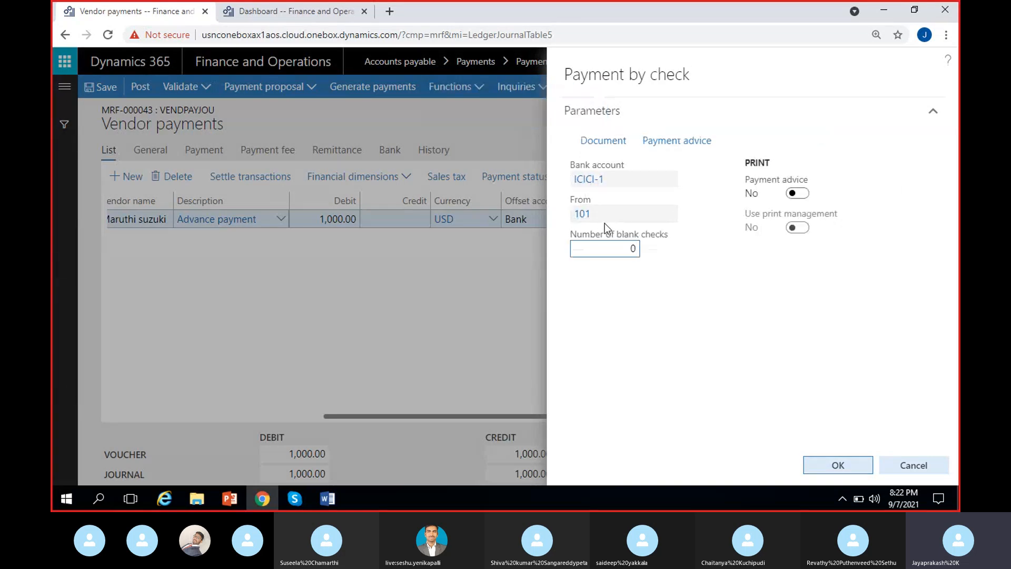
{"action": "left_click", "coordinate": [609, 141]}
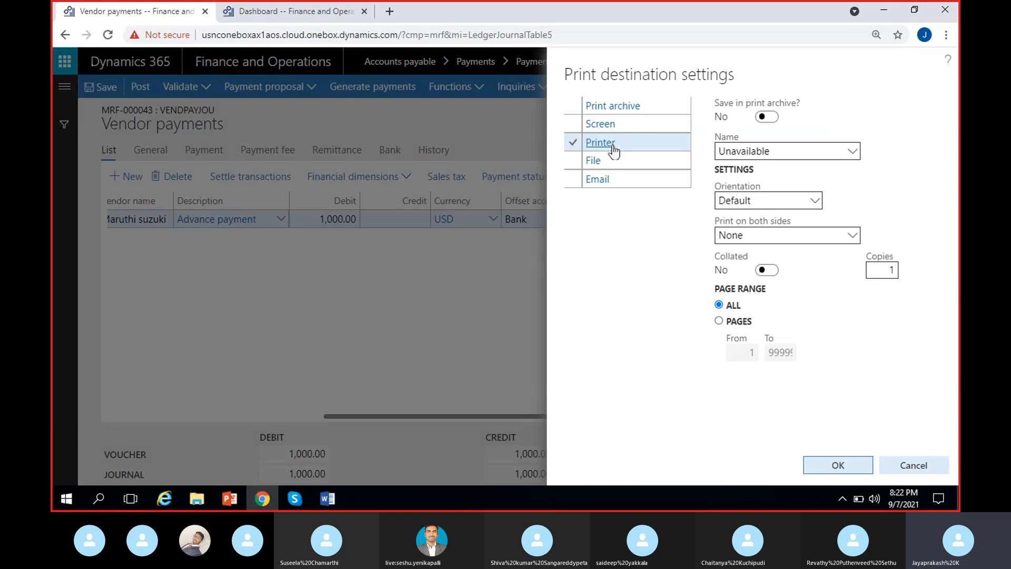
{"action": "left_click", "coordinate": [626, 125]}
{"action": "left_click", "coordinate": [832, 466]}
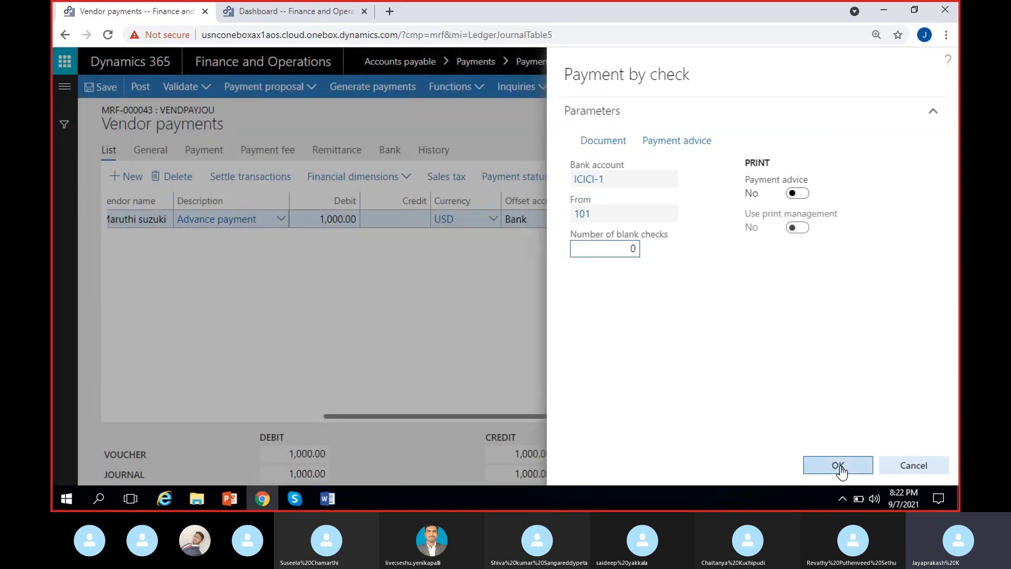
{"action": "left_click", "coordinate": [838, 466]}
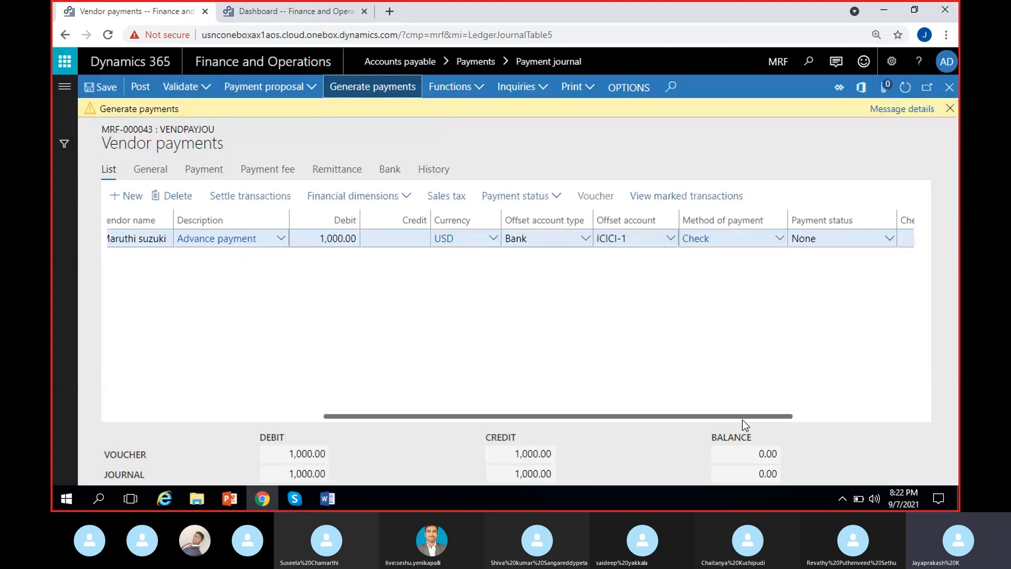
Step: Read the message details of the repeated payment generation and dismiss the notification
{"action": "left_click", "coordinate": [902, 109]}
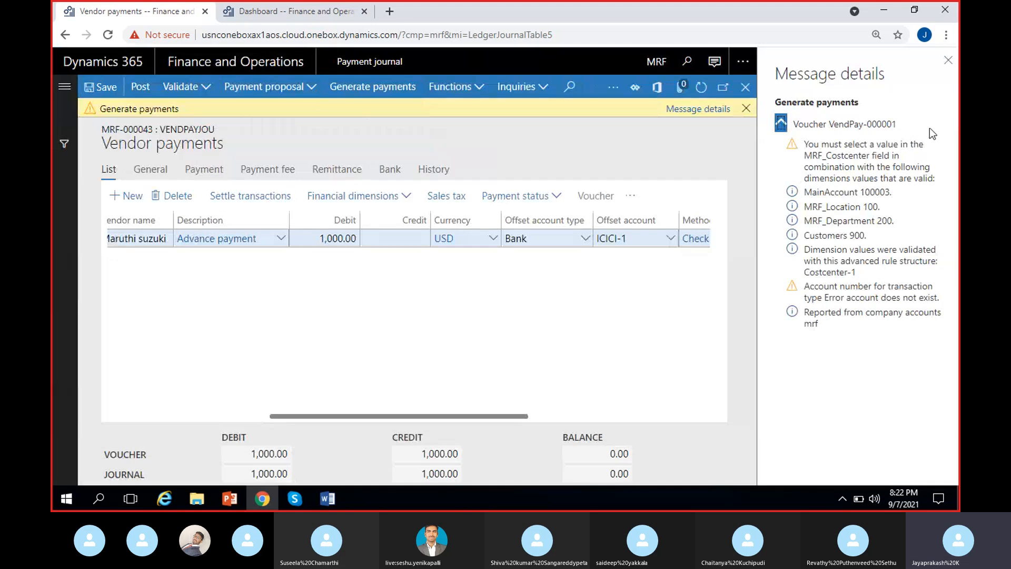
{"action": "left_click", "coordinate": [948, 60]}
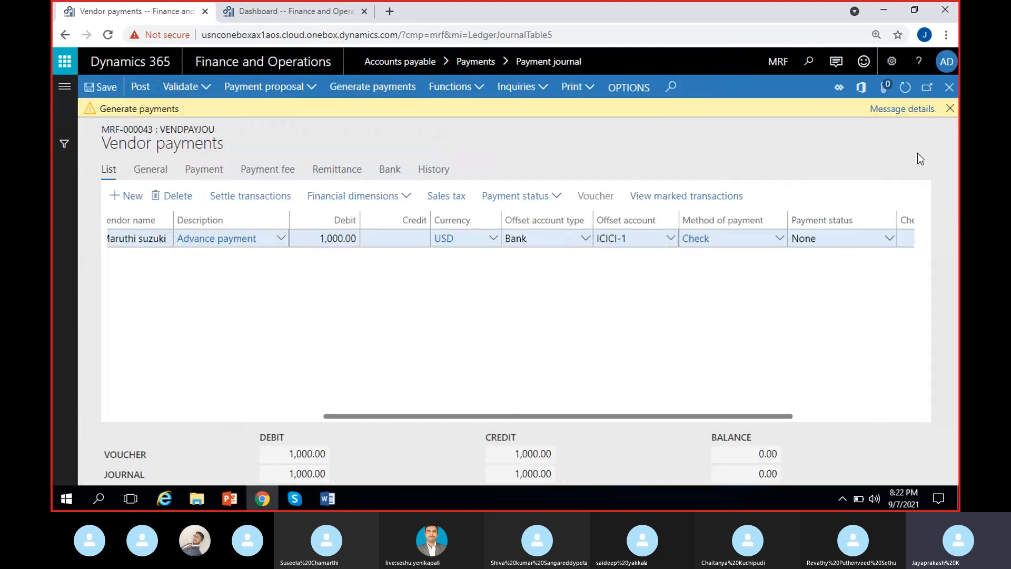
{"action": "left_click", "coordinate": [950, 109]}
Step: Set the MRF_Costcenter dimension of the payment line's offset account to CC/1
{"action": "left_click", "coordinate": [352, 178]}
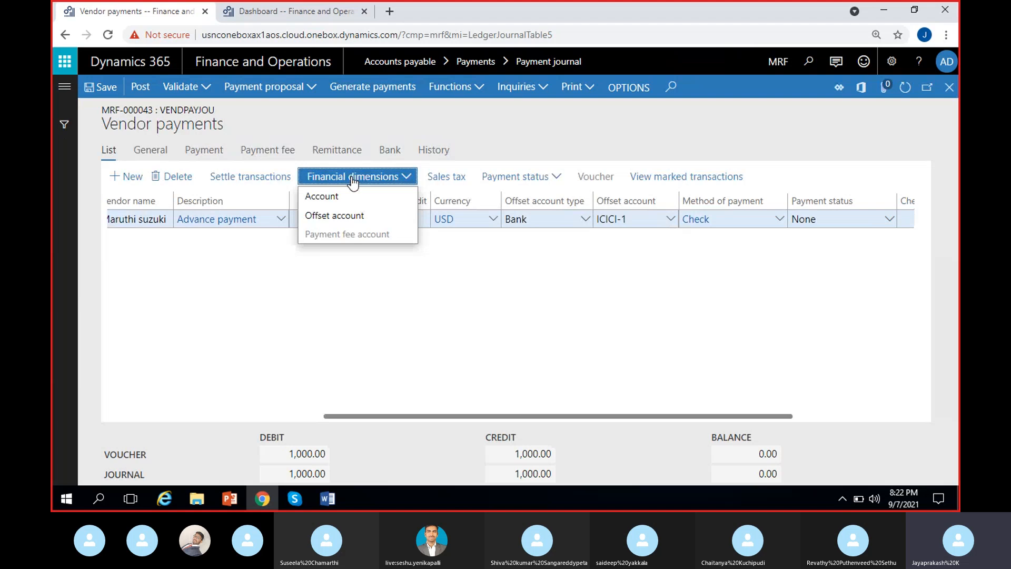
{"action": "left_click", "coordinate": [332, 257]}
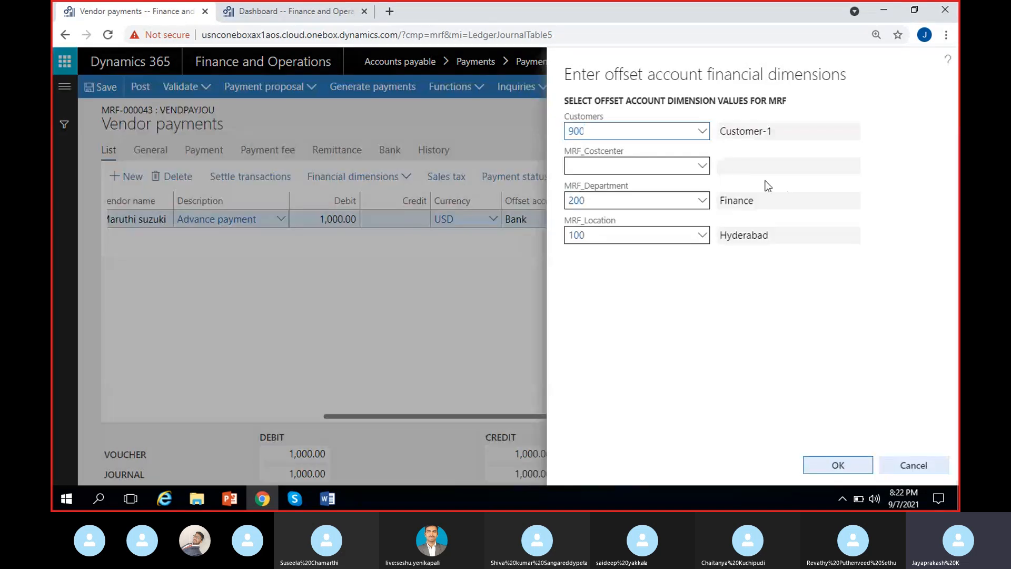
{"action": "left_click", "coordinate": [701, 167]}
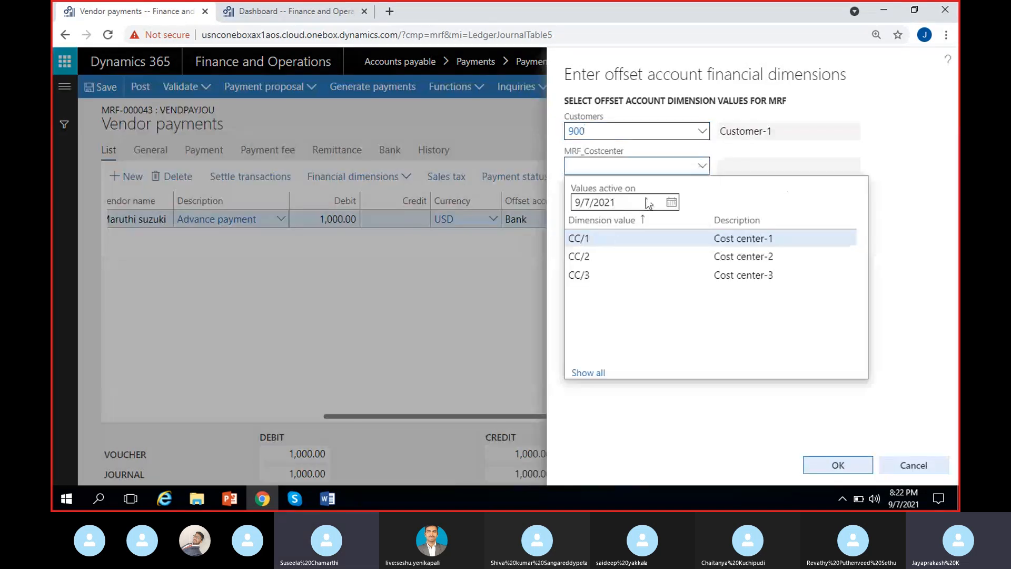
{"action": "left_click", "coordinate": [612, 237]}
{"action": "left_click", "coordinate": [854, 472]}
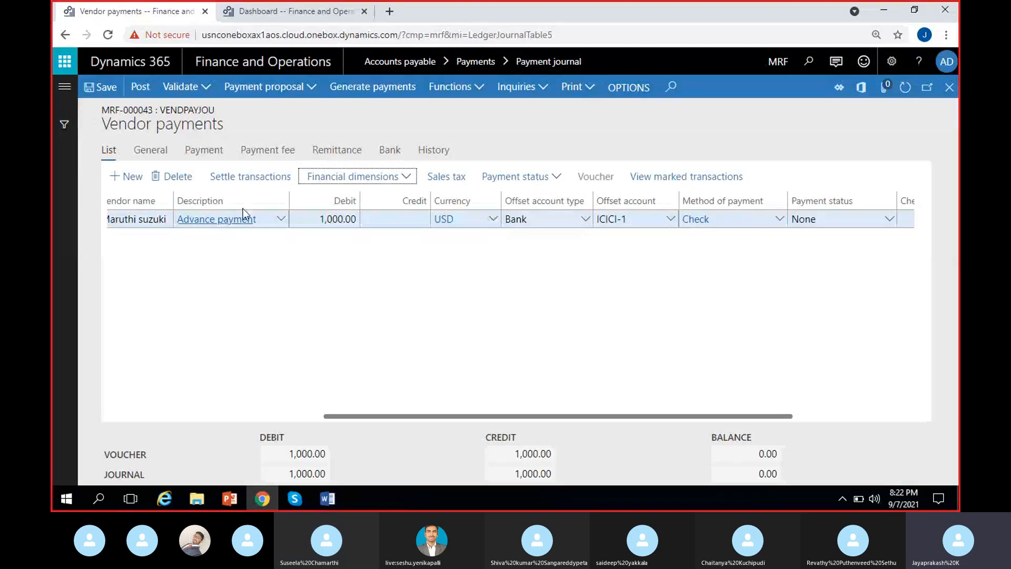
Step: Examine the financial dimensions of the payment line's vendor account without changing them
{"action": "left_click", "coordinate": [343, 179]}
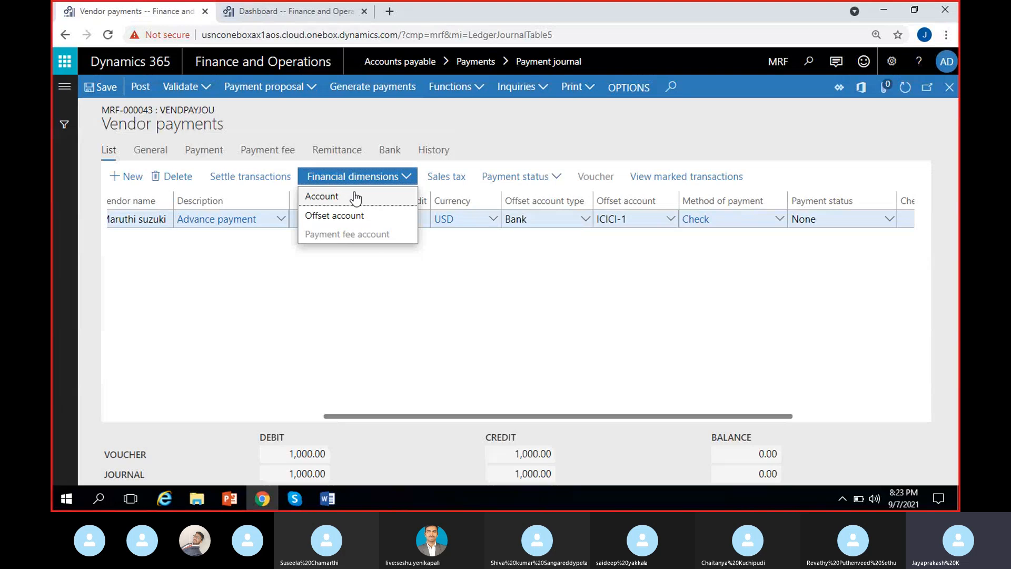
{"action": "left_click", "coordinate": [322, 196]}
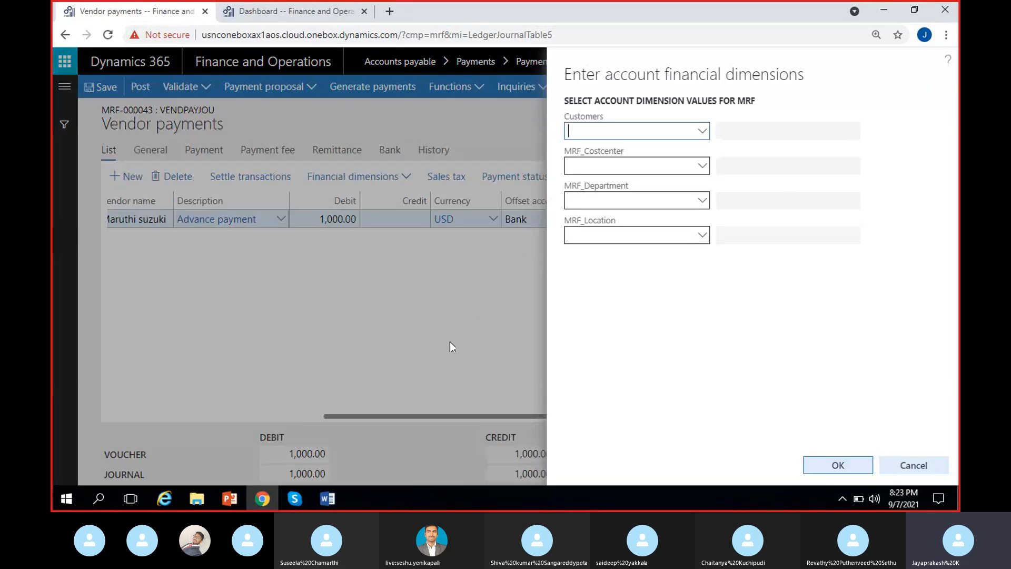
{"action": "left_click", "coordinate": [915, 465]}
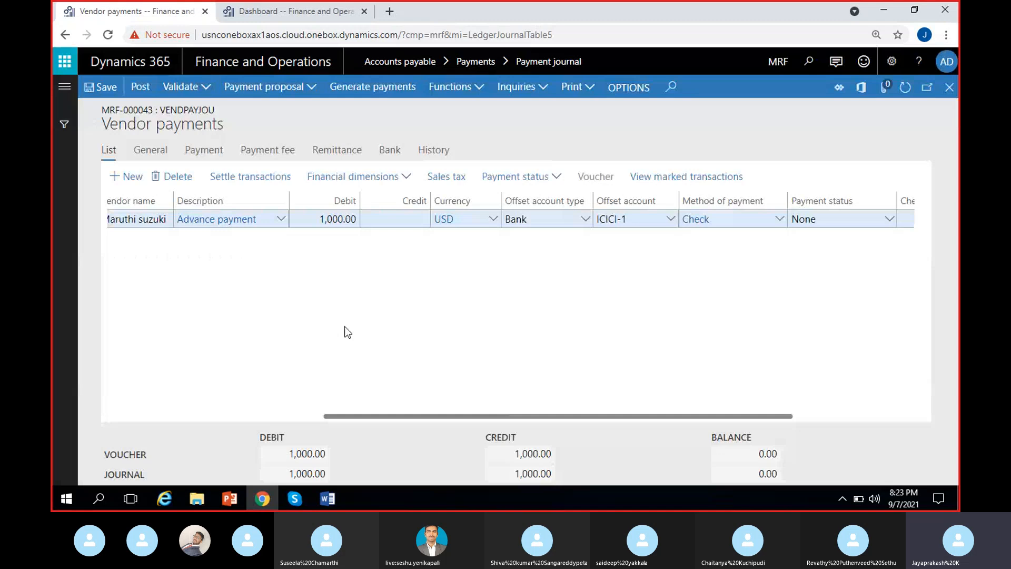
Step: Validate the vendor payment journal and dismiss the resulting messages
{"action": "left_click", "coordinate": [196, 91]}
{"action": "left_click", "coordinate": [193, 108]}
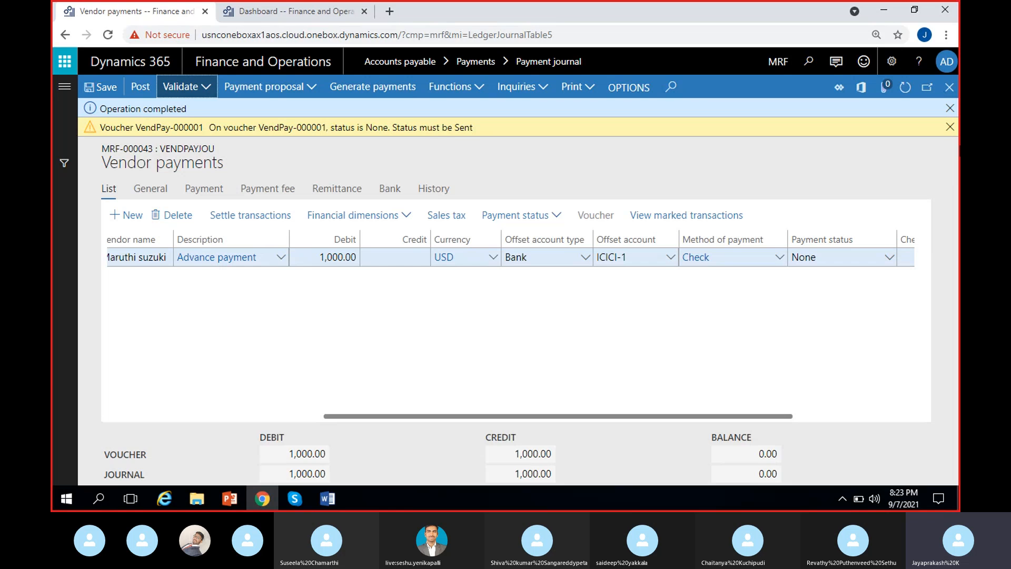
{"action": "left_click", "coordinate": [951, 127]}
{"action": "left_click", "coordinate": [950, 108]}
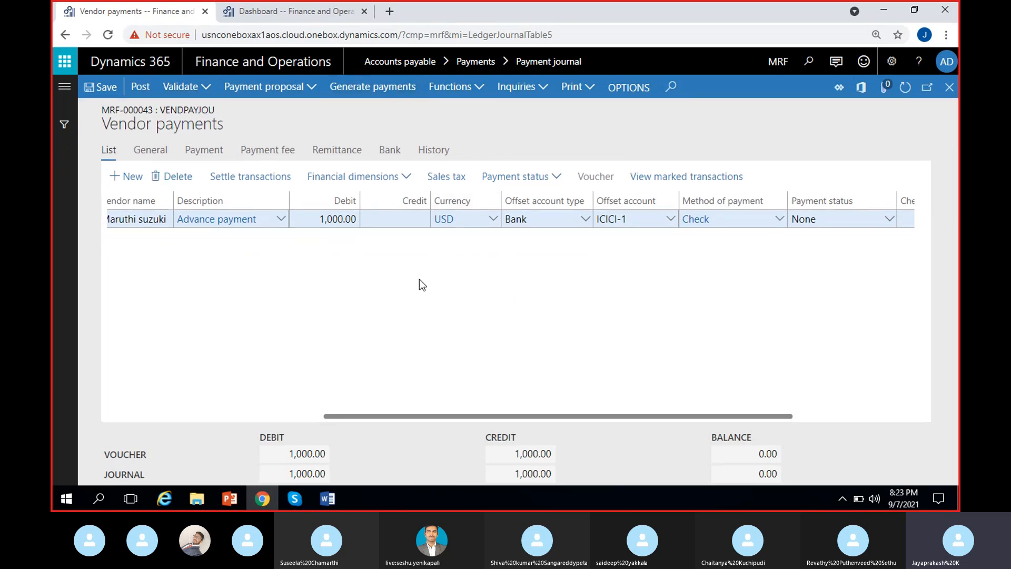
Step: Open the payment generation parameters again for the advance payment line
{"action": "left_click", "coordinate": [371, 86]}
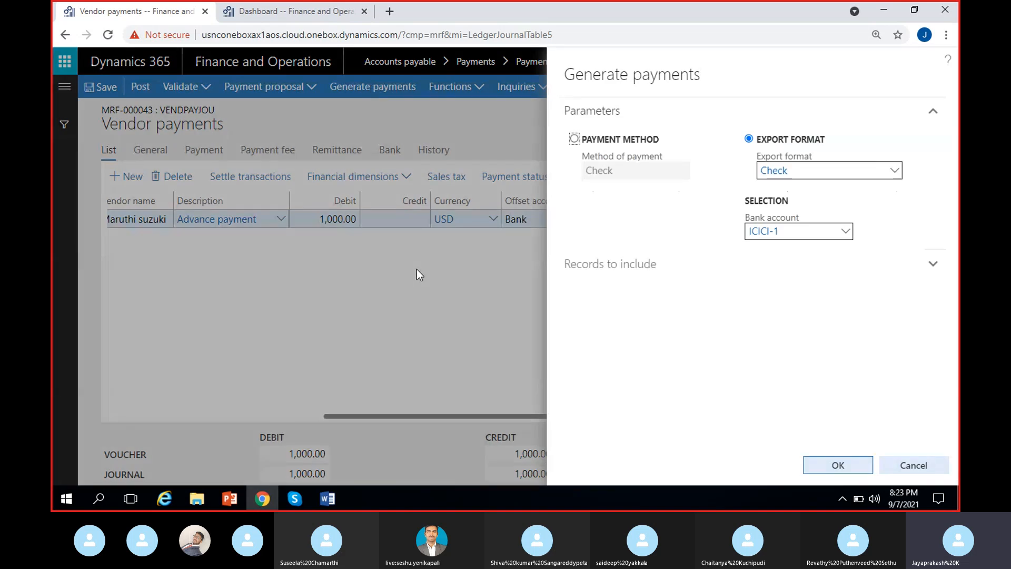
{"action": "left_click", "coordinate": [294, 498]}
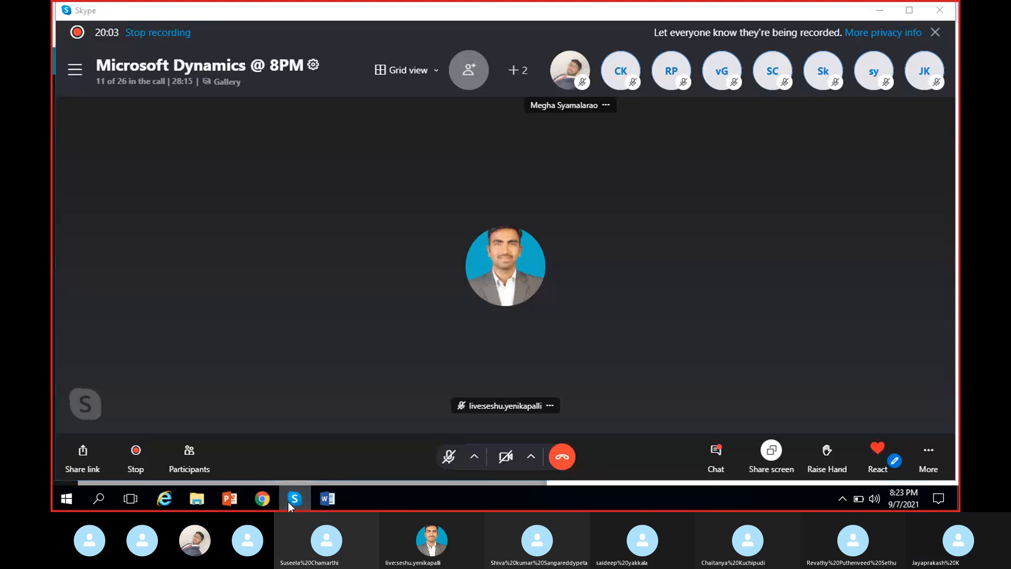
{"action": "left_click", "coordinate": [262, 498]}
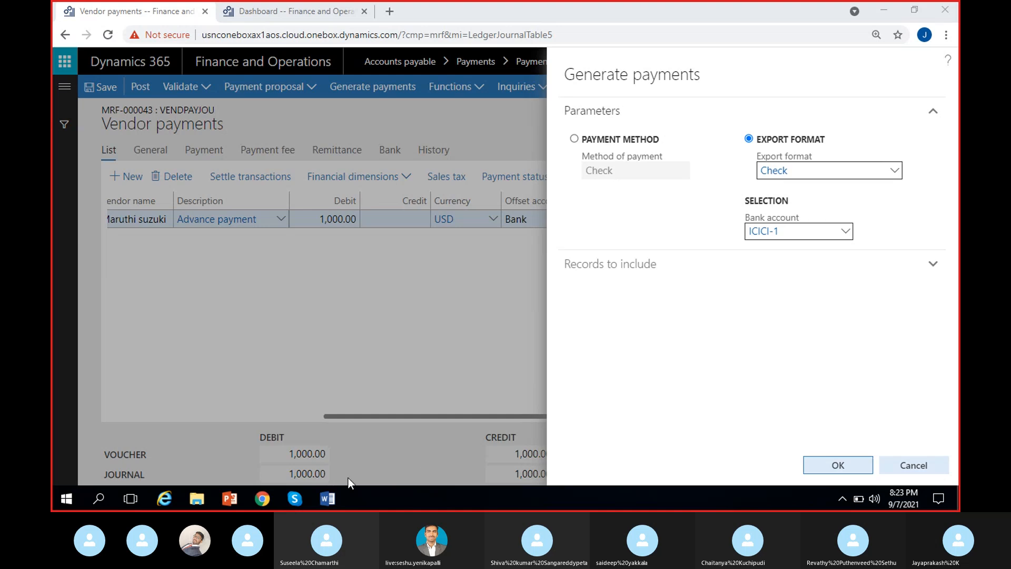
{"action": "left_click", "coordinate": [297, 499]}
{"action": "key", "text": "alt+Tab"}
{"action": "left_click", "coordinate": [309, 500]}
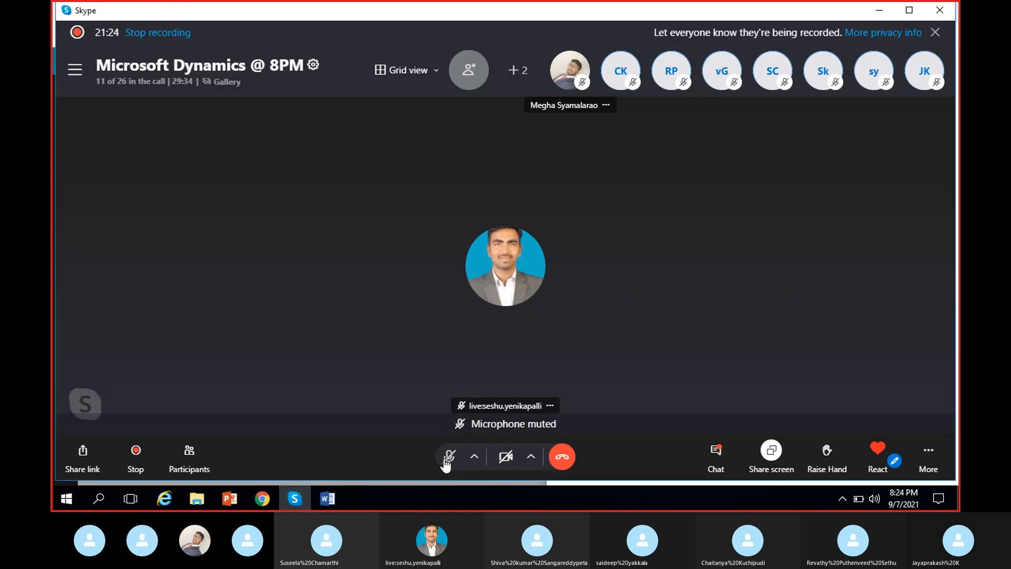
Step: Switch back to Chrome, accept the Check export format with bank account ICICI-1, and set the check document's print destination to Screen
{"action": "left_click", "coordinate": [448, 459]}
{"action": "left_click", "coordinate": [263, 498]}
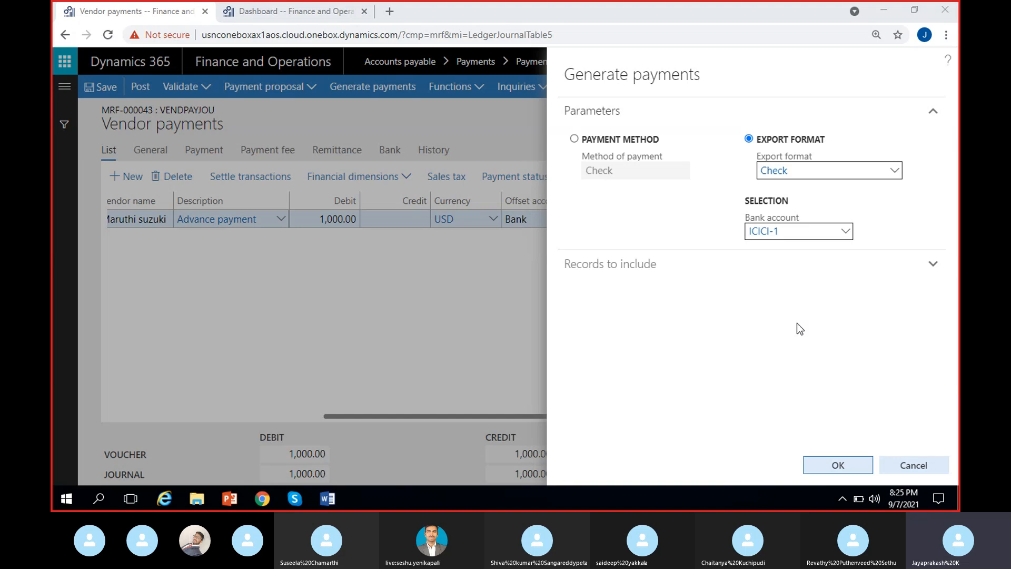
{"action": "left_click", "coordinate": [825, 465]}
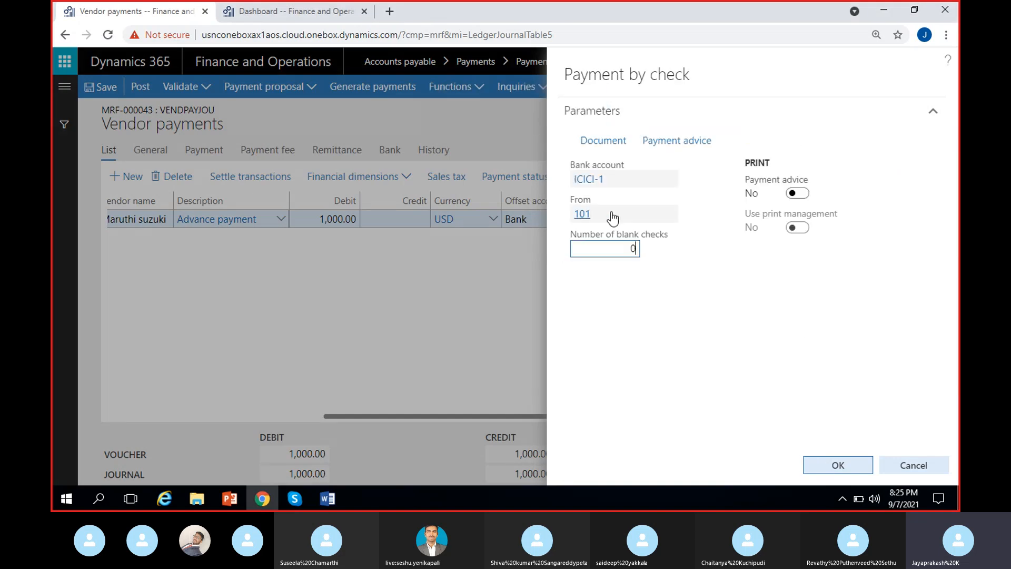
{"action": "left_click", "coordinate": [613, 216]}
{"action": "left_click", "coordinate": [603, 140]}
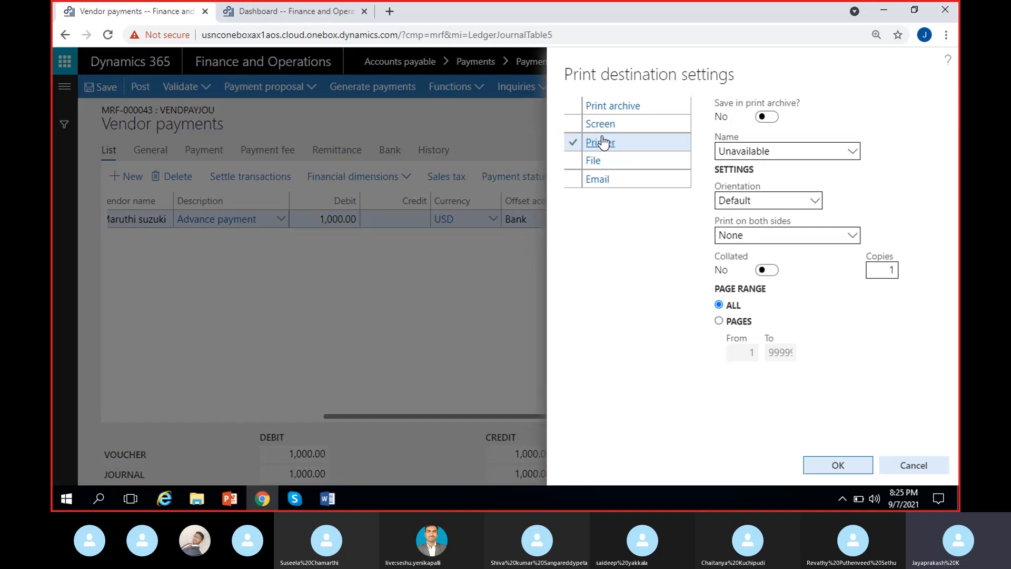
{"action": "left_click", "coordinate": [634, 125]}
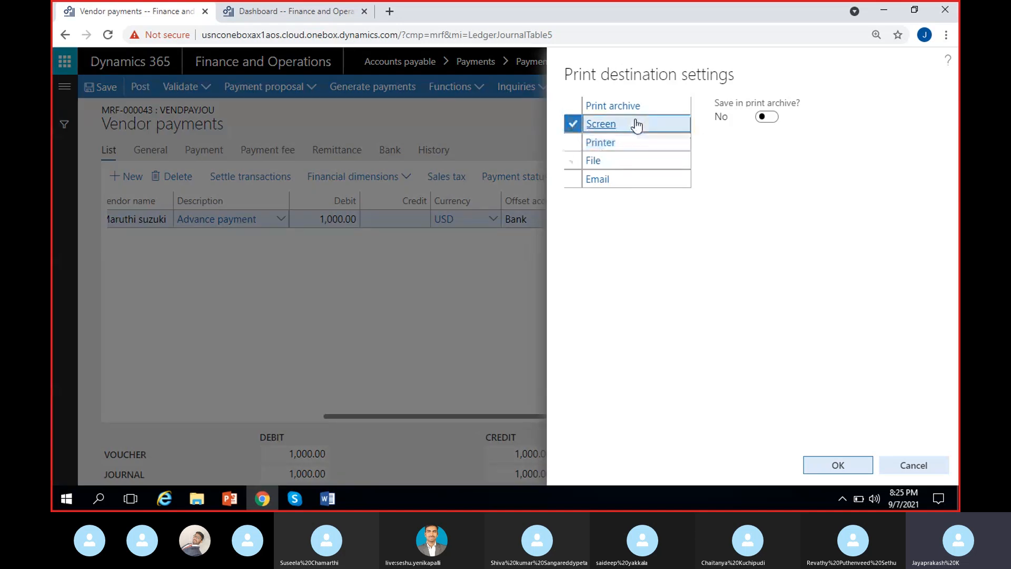
{"action": "left_click", "coordinate": [833, 462]}
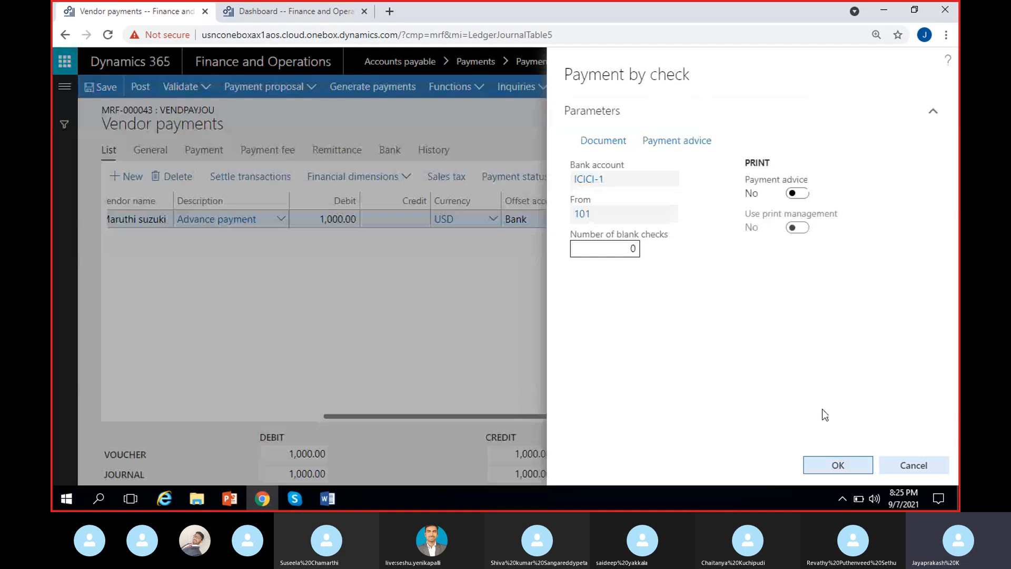
Step: Generate the check payment for the advance payment line, then expand and dismiss the resulting messages
{"action": "left_click", "coordinate": [841, 467]}
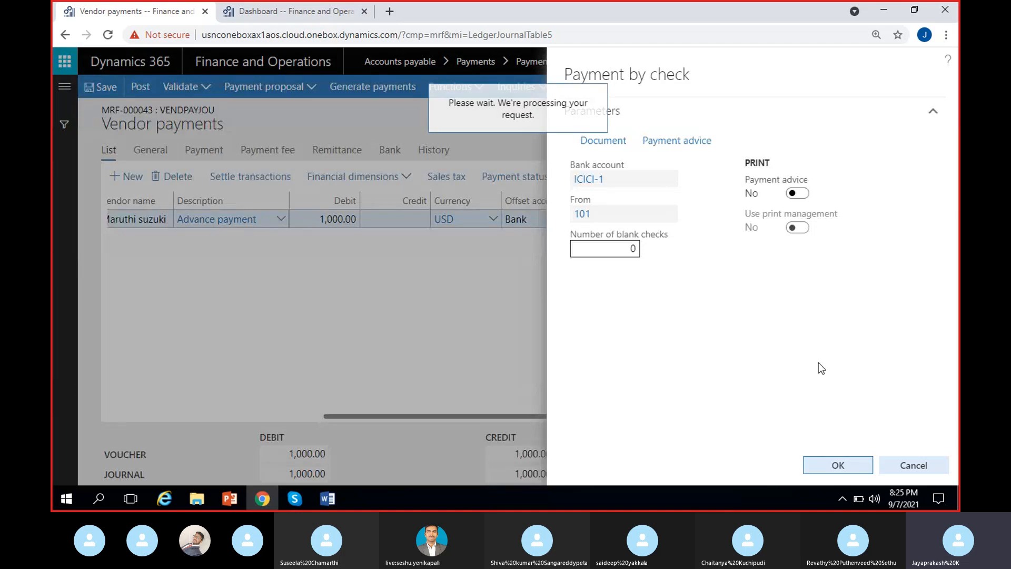
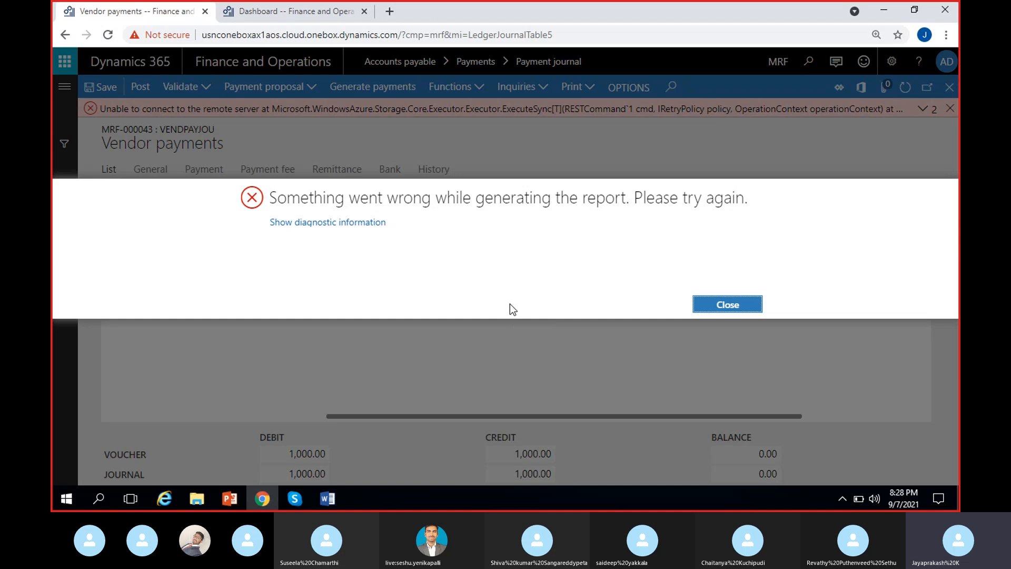
{"action": "left_click", "coordinate": [731, 308]}
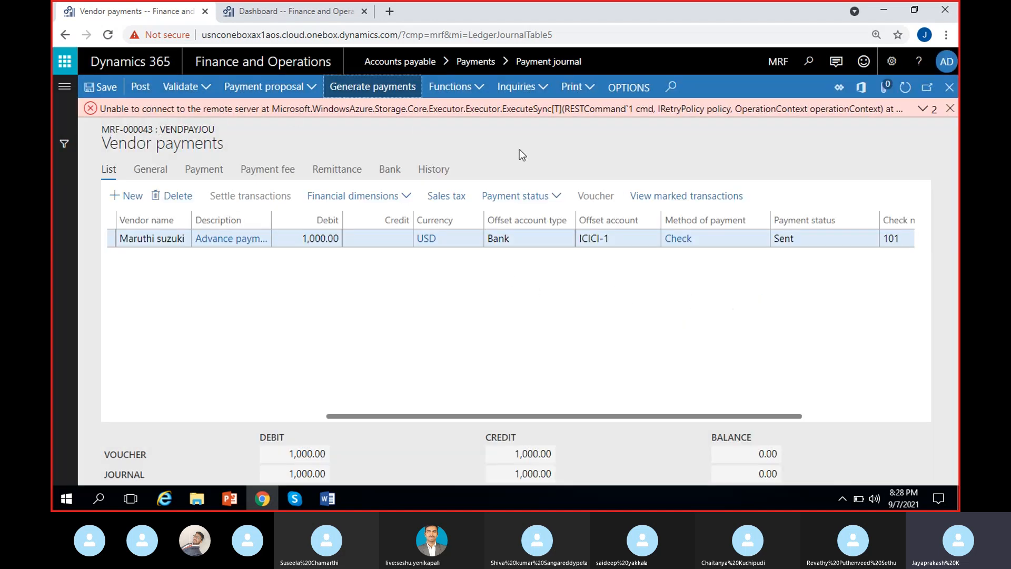
{"action": "left_click", "coordinate": [923, 109]}
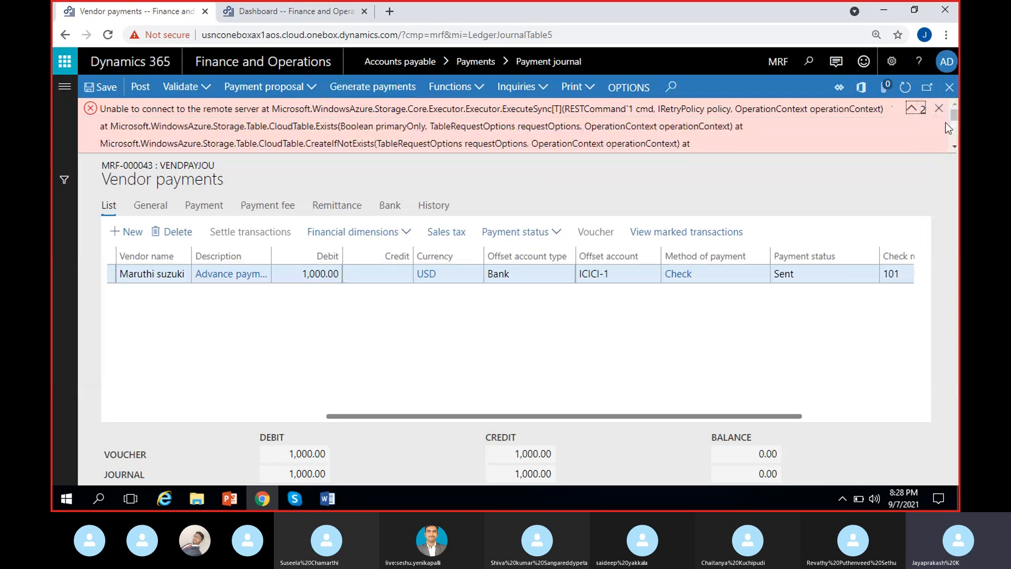
{"action": "left_click", "coordinate": [940, 109]}
Step: Examine the method of payment, payment status and check number of the generated advance payment line
{"action": "scroll", "coordinate": [773, 318], "scroll_direction": "right", "scroll_amount": 3}
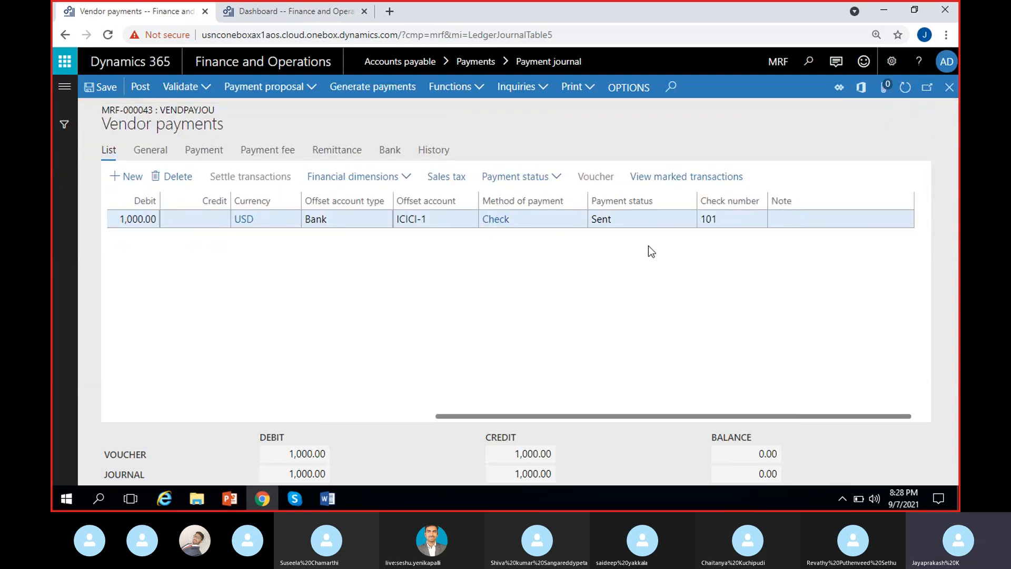
{"action": "left_click", "coordinate": [633, 222]}
{"action": "left_click", "coordinate": [503, 221]}
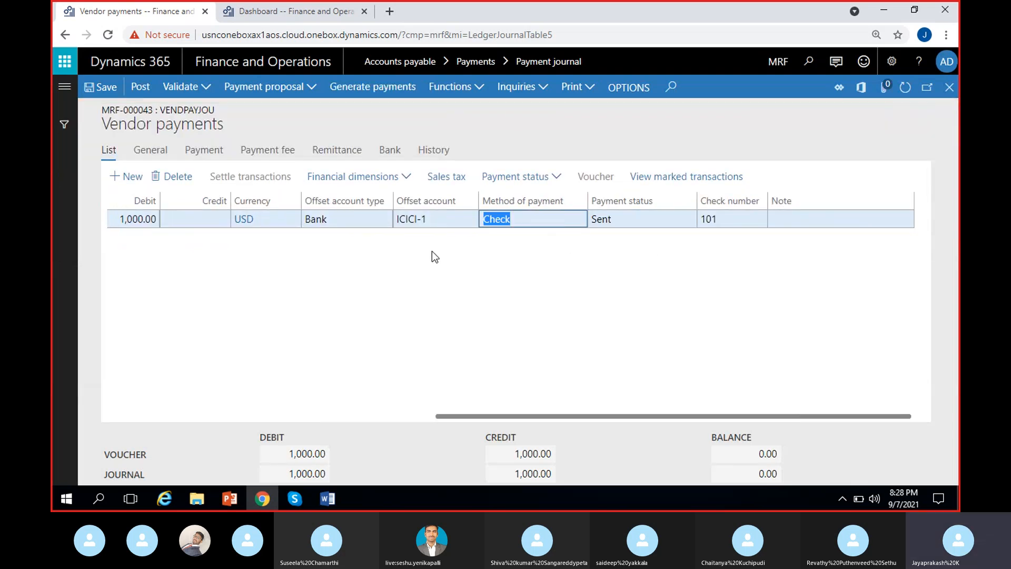
{"action": "left_click", "coordinate": [635, 237]}
{"action": "left_click", "coordinate": [734, 219]}
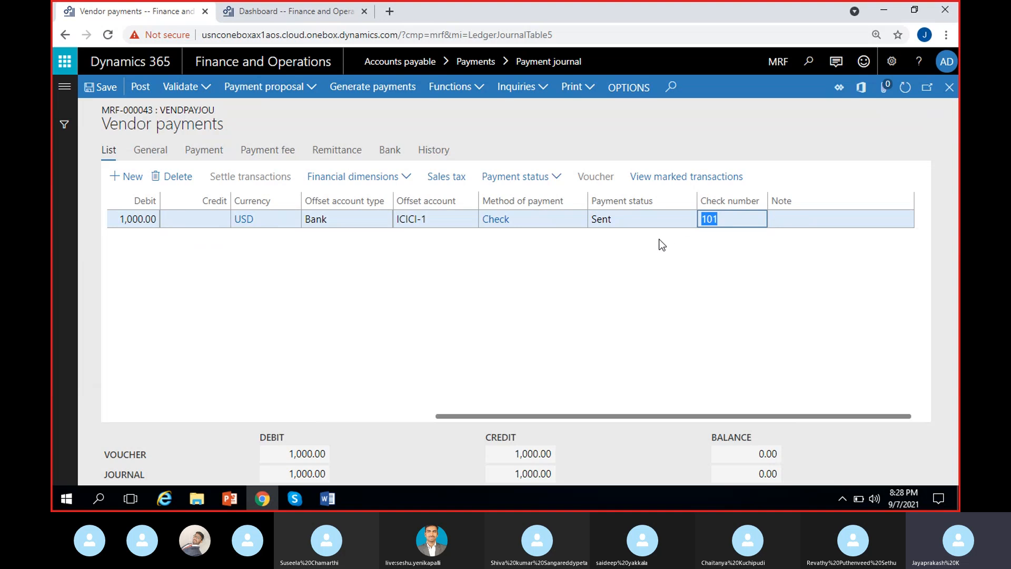
{"action": "left_click", "coordinate": [665, 257]}
{"action": "left_click", "coordinate": [609, 222]}
{"action": "left_click", "coordinate": [606, 258]}
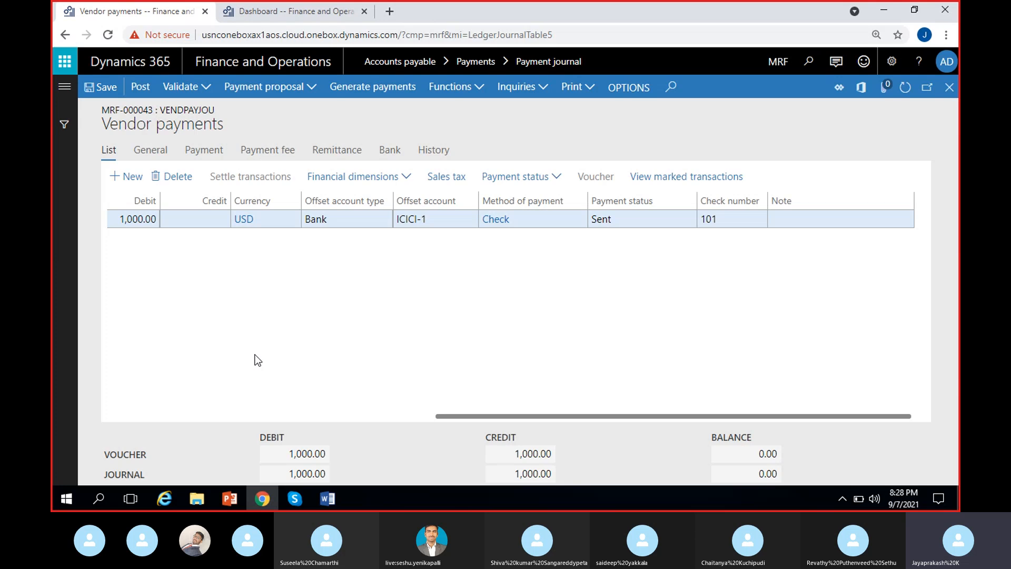
{"action": "left_click", "coordinate": [727, 221]}
{"action": "left_click", "coordinate": [687, 283]}
{"action": "left_click", "coordinate": [592, 221]}
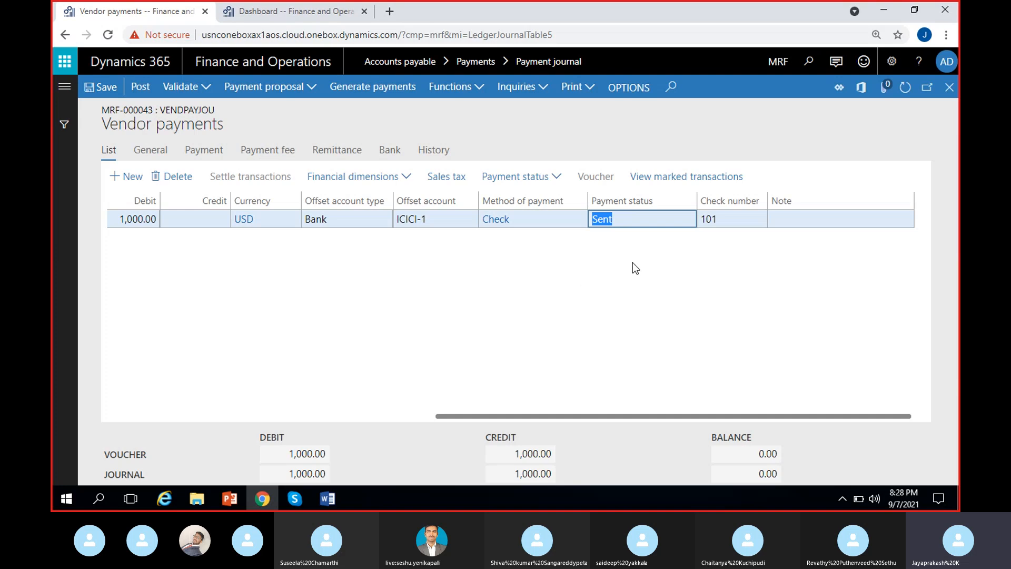
{"action": "left_click", "coordinate": [626, 246]}
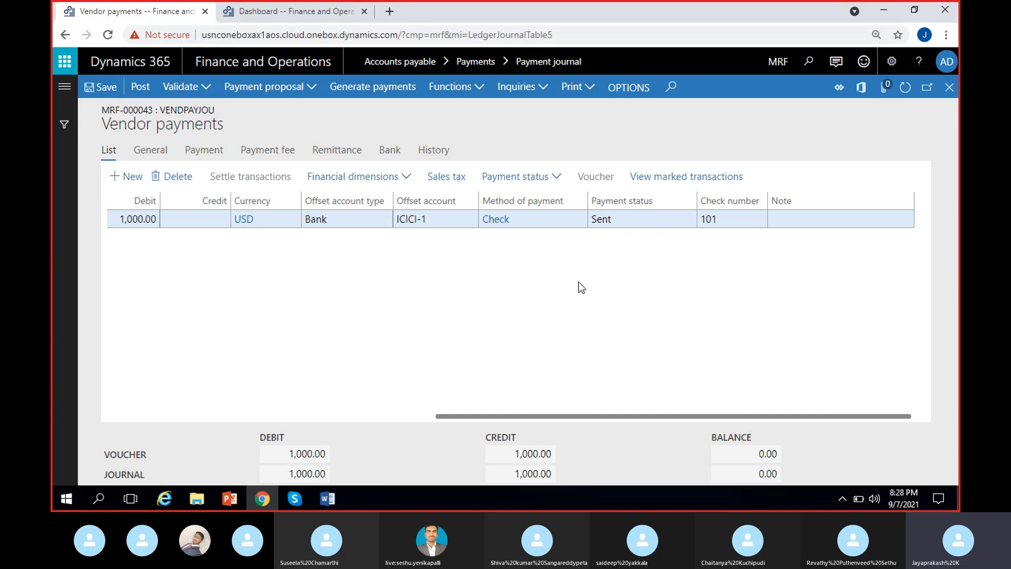
Step: Post the vendor payment journal, then read and dismiss the posting messages
{"action": "left_click", "coordinate": [140, 93]}
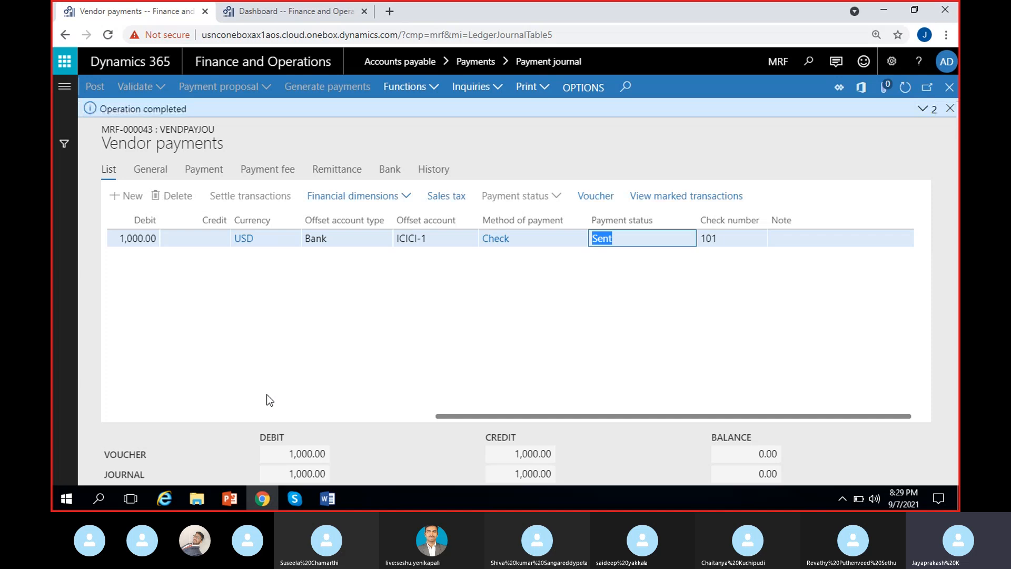
{"action": "left_click", "coordinate": [926, 109]}
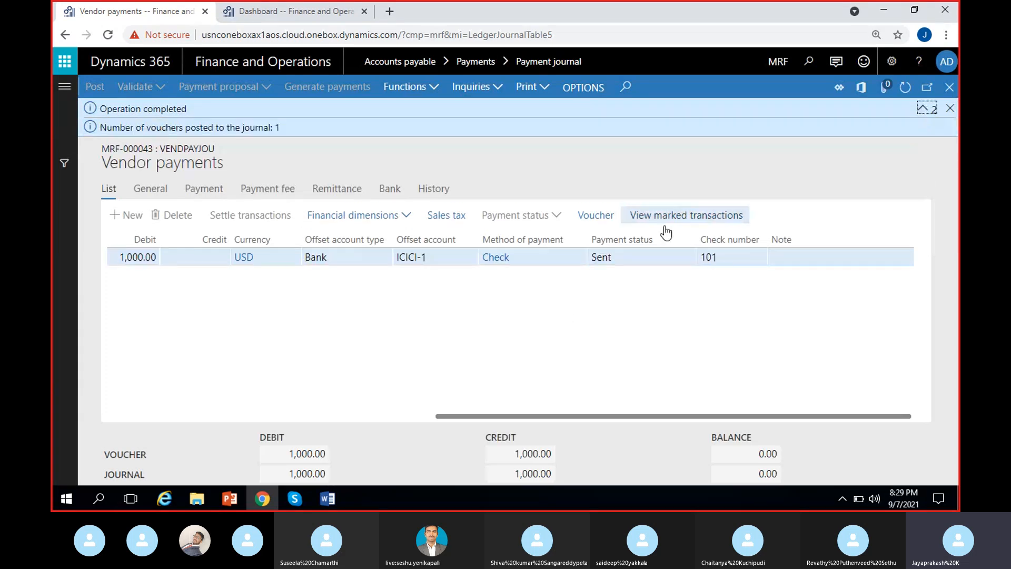
{"action": "left_click", "coordinate": [951, 109]}
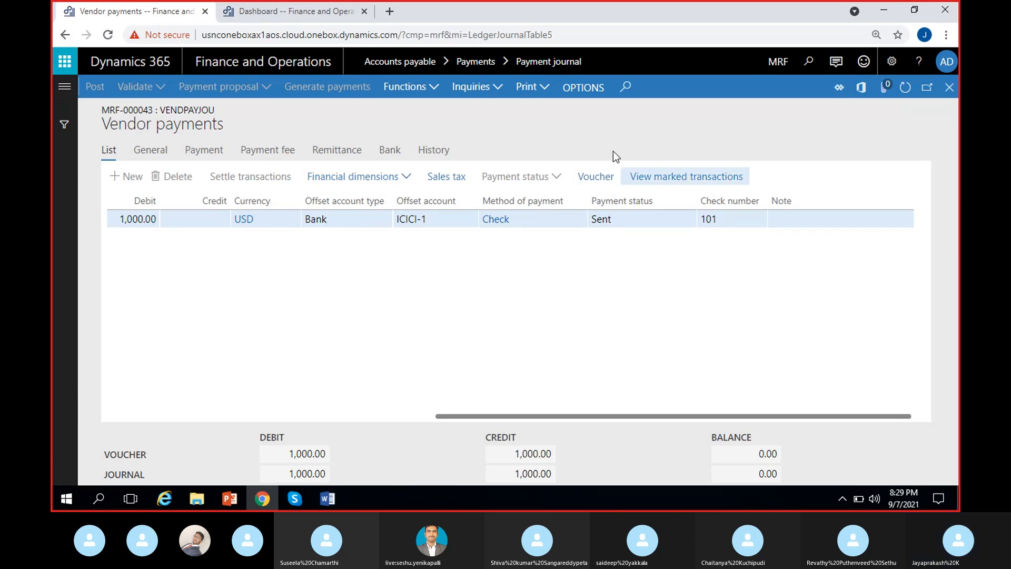
Step: Review the posted payment line and open its voucher to examine the Accounts payable entry's account name and amount
{"action": "scroll", "coordinate": [549, 320], "scroll_direction": "left", "scroll_amount": 2}
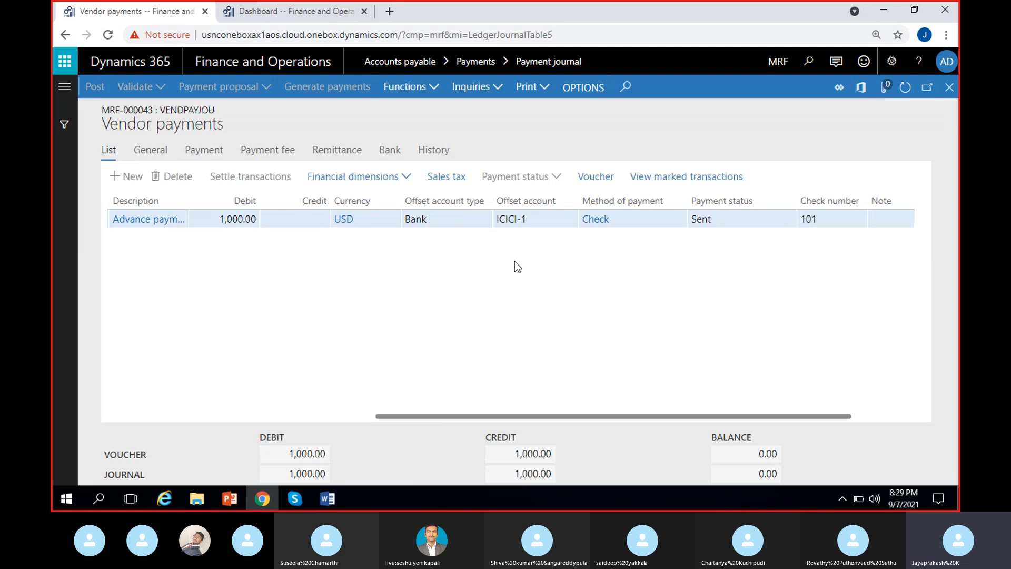
{"action": "scroll", "coordinate": [507, 302], "scroll_direction": "left", "scroll_amount": 3}
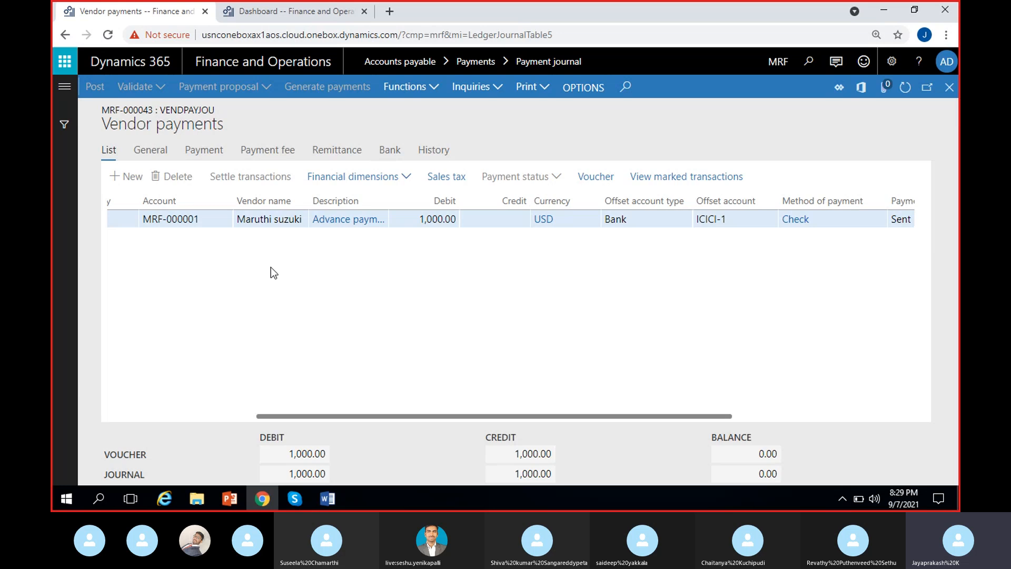
{"action": "scroll", "coordinate": [350, 288], "scroll_direction": "right", "scroll_amount": 3}
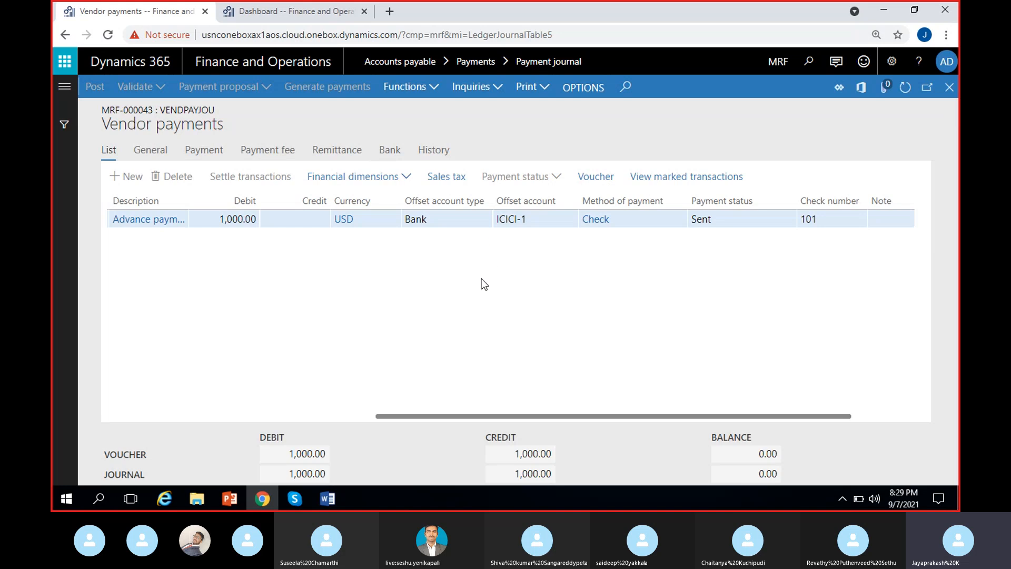
{"action": "scroll", "coordinate": [448, 289], "scroll_direction": "left", "scroll_amount": 3}
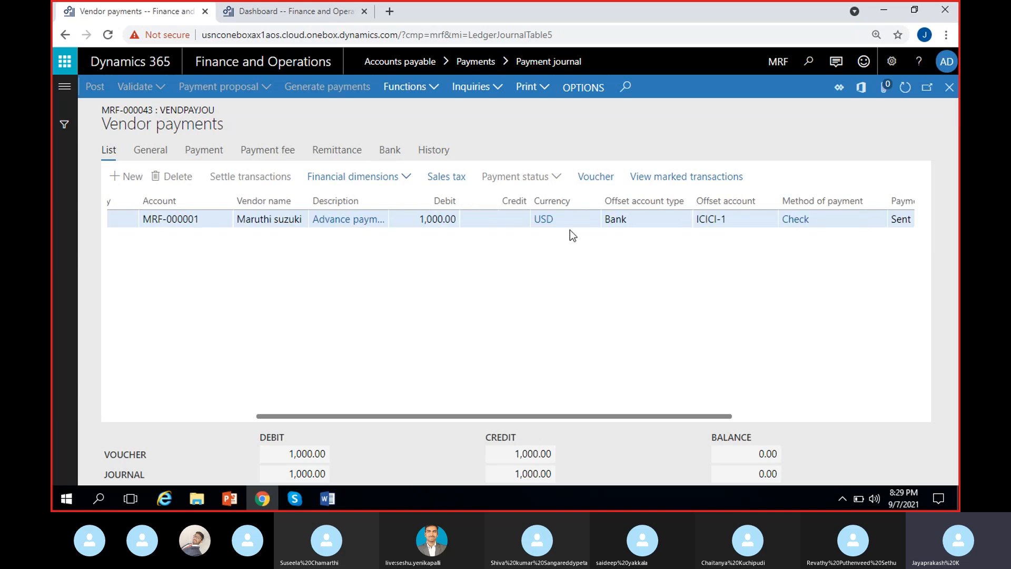
{"action": "left_click", "coordinate": [591, 178]}
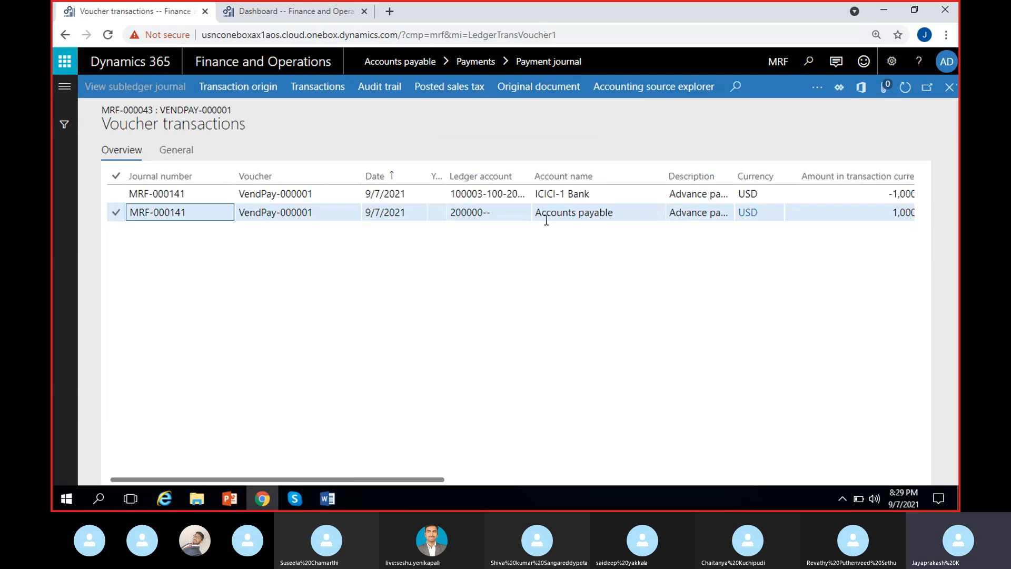
{"action": "left_click", "coordinate": [538, 213]}
{"action": "scroll", "coordinate": [643, 270], "scroll_direction": "right", "scroll_amount": 2}
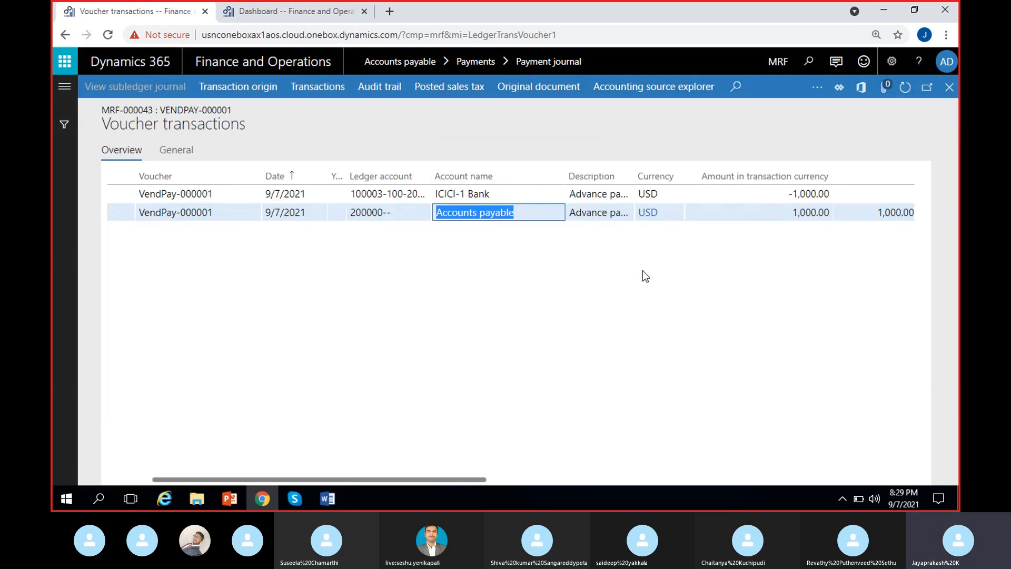
{"action": "left_click", "coordinate": [789, 213]}
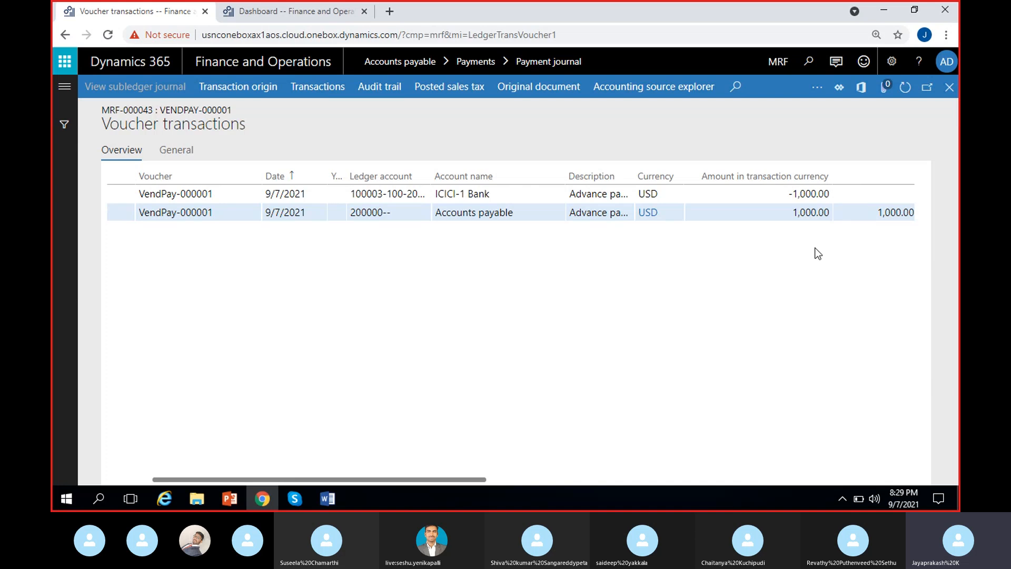
Step: Examine the account names, ledger account segments and amounts of both voucher lines, widening the Ledger account column
{"action": "left_click", "coordinate": [520, 213]}
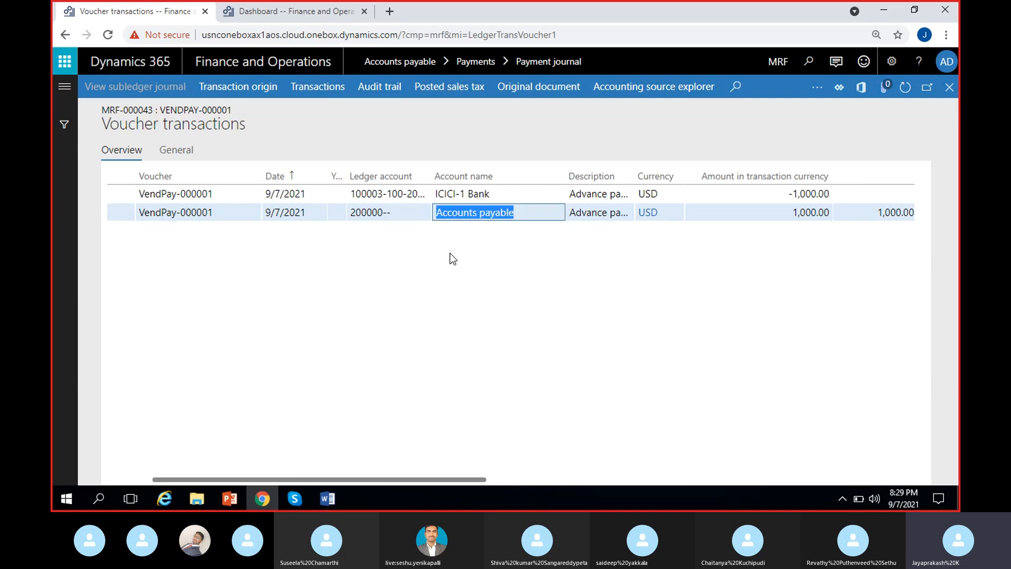
{"action": "left_click", "coordinate": [477, 240]}
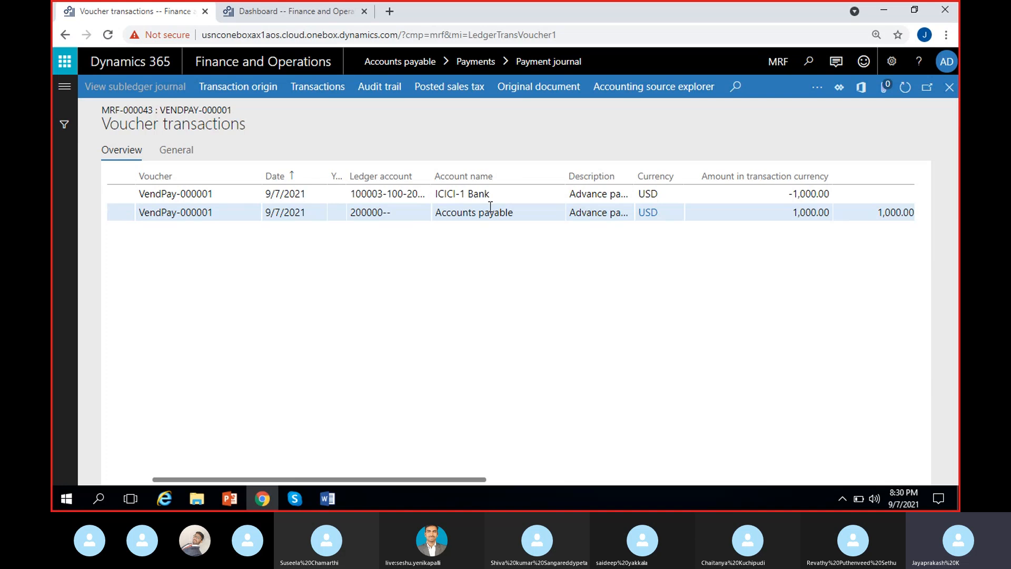
{"action": "left_click", "coordinate": [353, 192]}
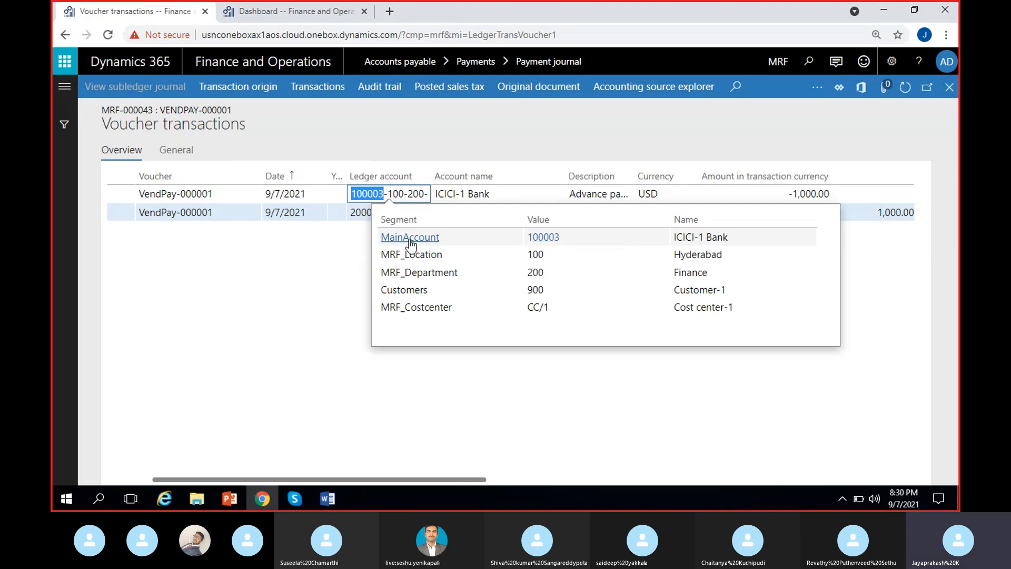
{"action": "left_click", "coordinate": [442, 194]}
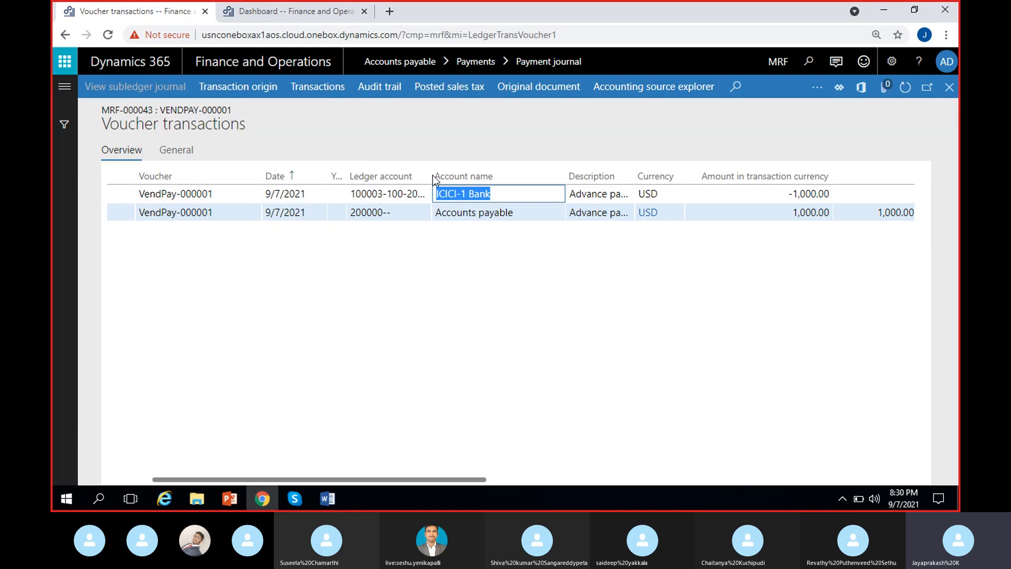
{"action": "left_click_drag", "start_coordinate": [431, 176], "coordinate": [462, 176]}
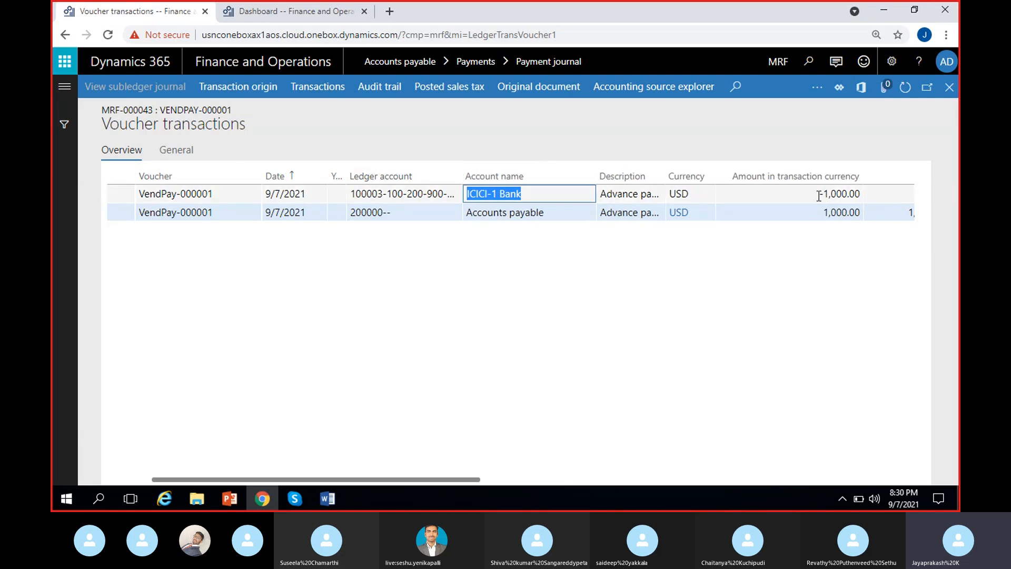
{"action": "left_click_drag", "start_coordinate": [819, 196], "coordinate": [883, 194]}
{"action": "left_click", "coordinate": [800, 287]}
{"action": "scroll", "coordinate": [800, 286], "scroll_direction": "right", "scroll_amount": 2}
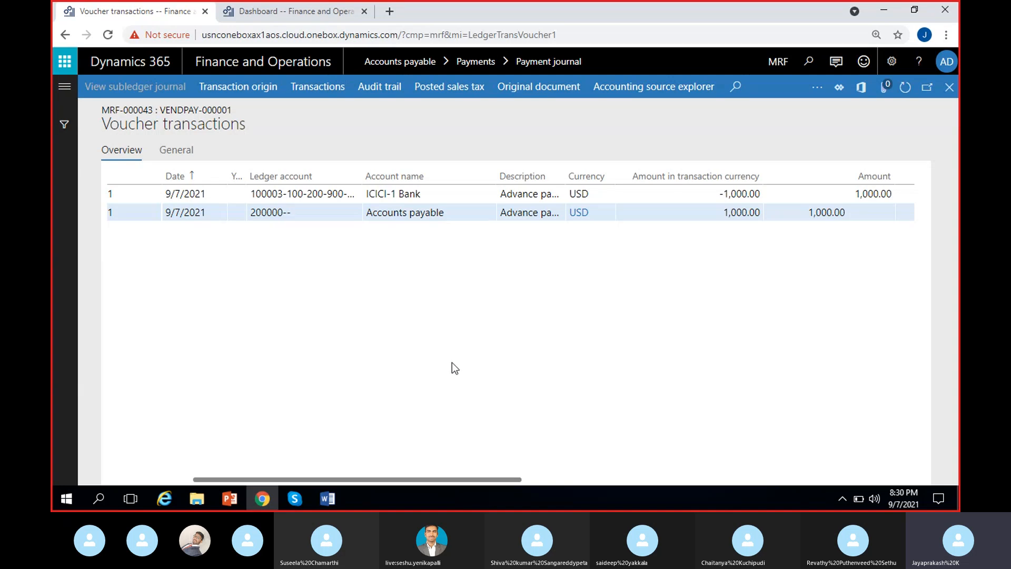
{"action": "left_click", "coordinate": [302, 498]}
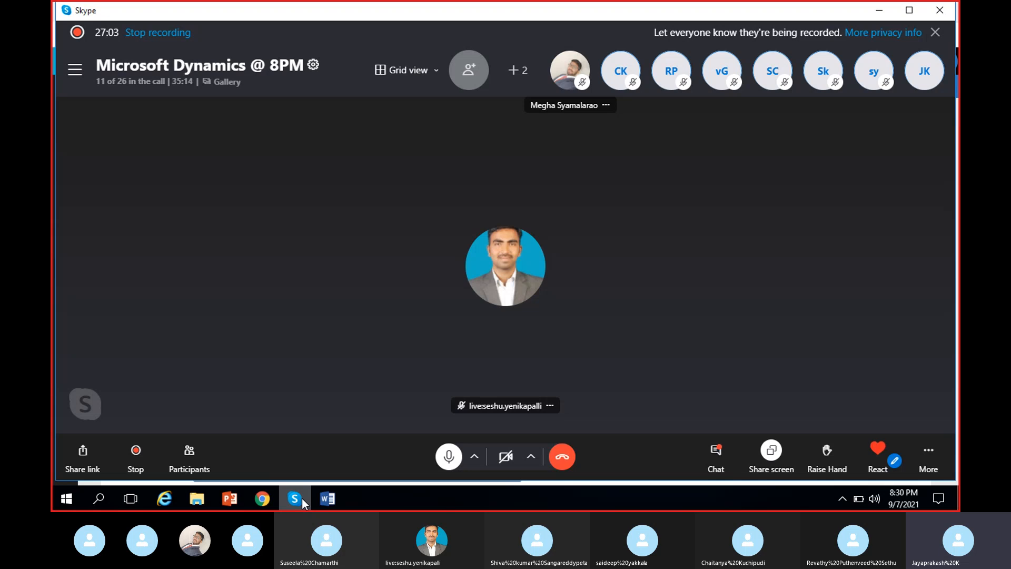
{"action": "left_click", "coordinate": [302, 498]}
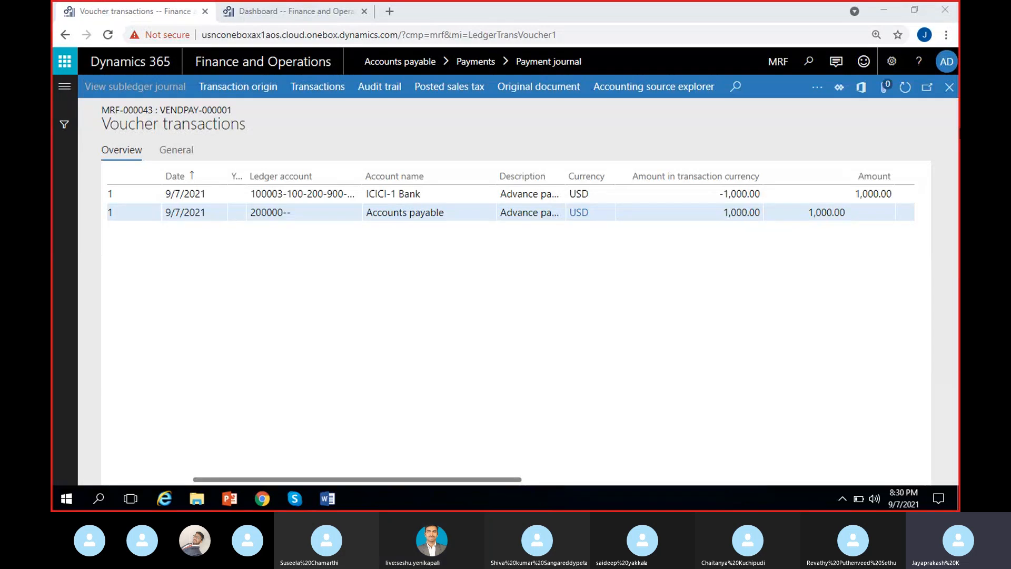
Step: Close the voucher transactions and check the payment status and check number of the vendor payment line
{"action": "left_click", "coordinate": [957, 95]}
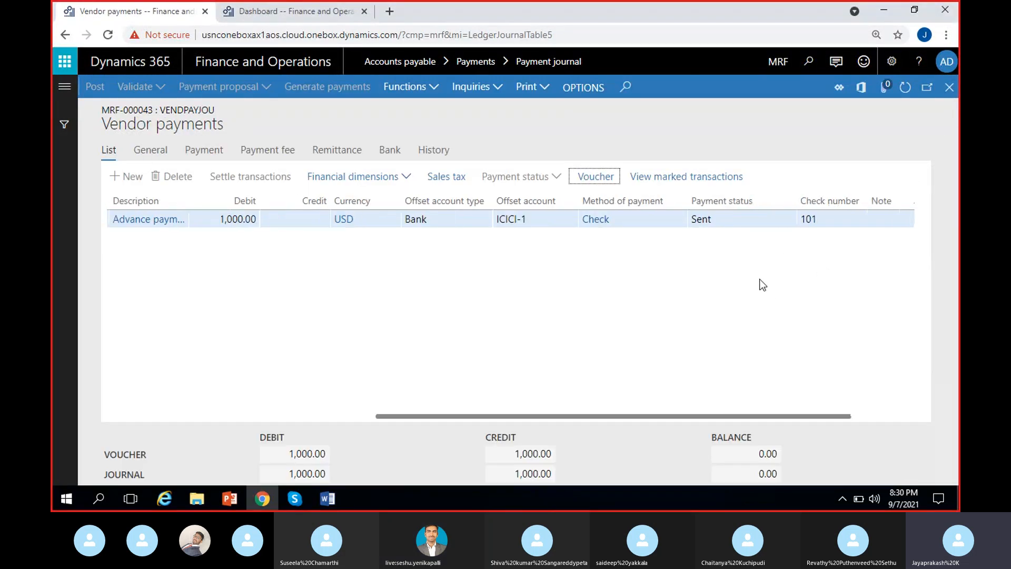
{"action": "left_click", "coordinate": [829, 220]}
{"action": "left_click", "coordinate": [729, 220]}
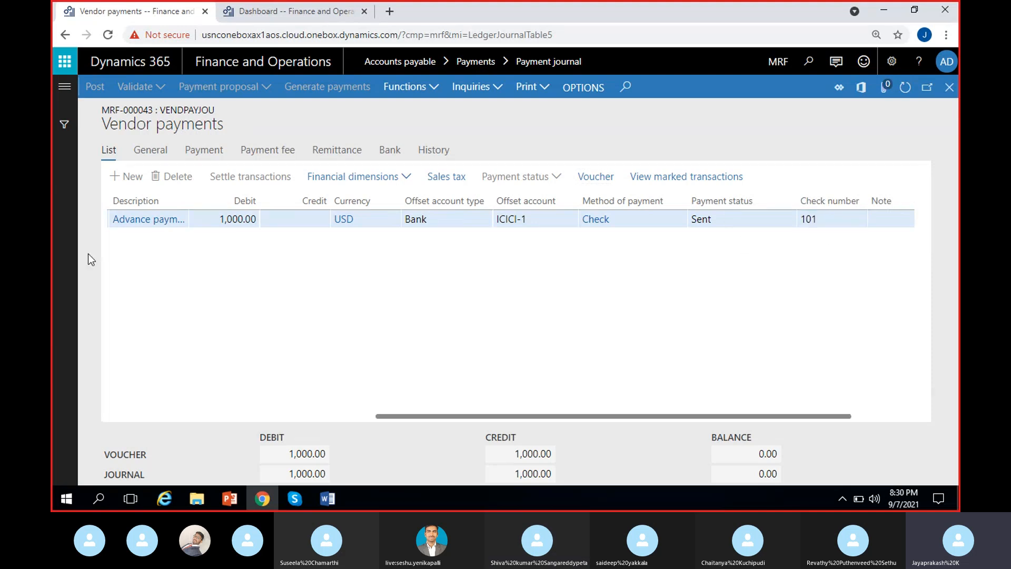
Step: In the second browser tab, open the Bank accounts list of Cash and bank management and dismiss the edit notice
{"action": "left_click", "coordinate": [280, 17]}
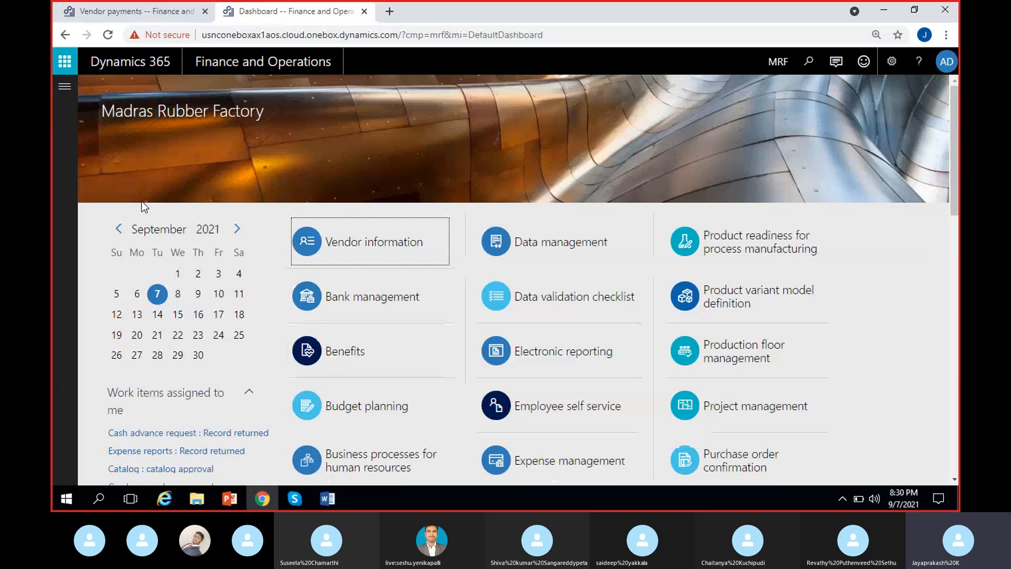
{"action": "left_click", "coordinate": [64, 87]}
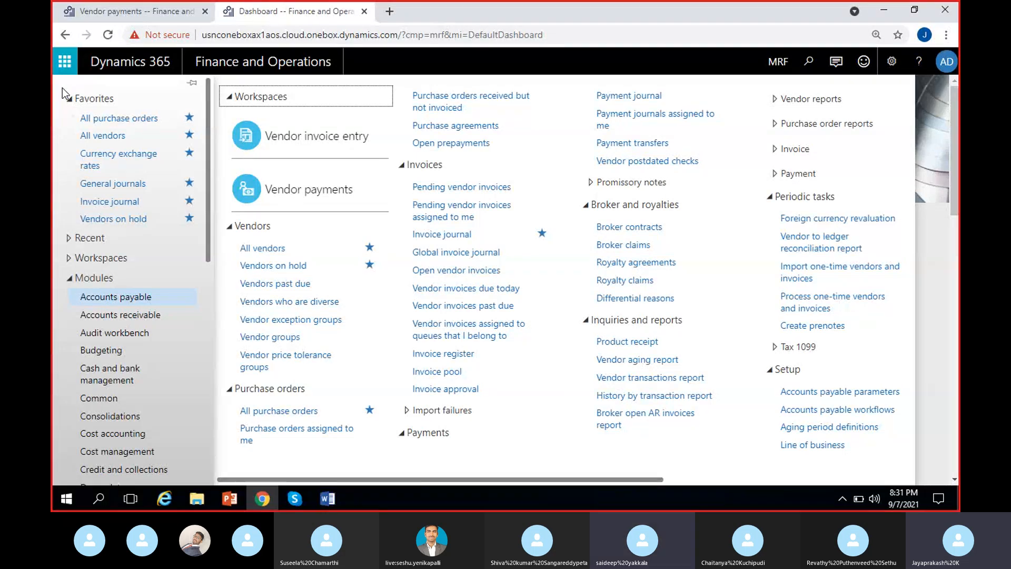
{"action": "left_click", "coordinate": [106, 385]}
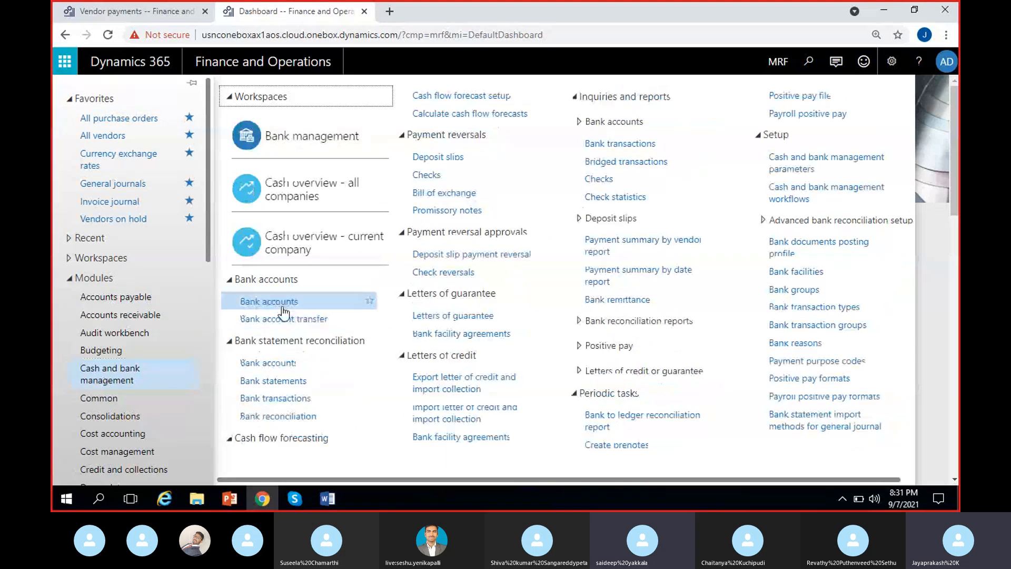
{"action": "left_click", "coordinate": [290, 304]}
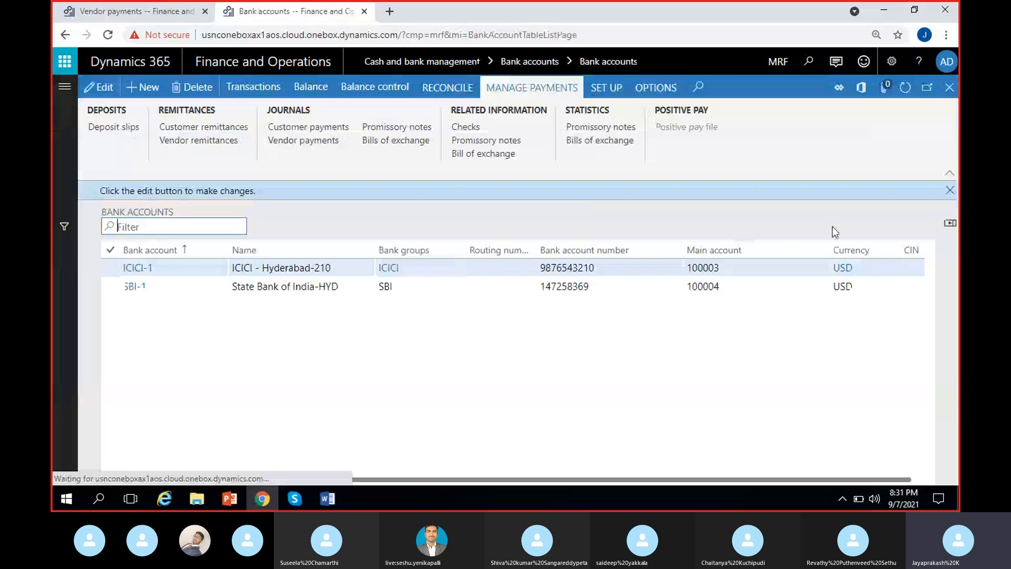
{"action": "left_click", "coordinate": [950, 191]}
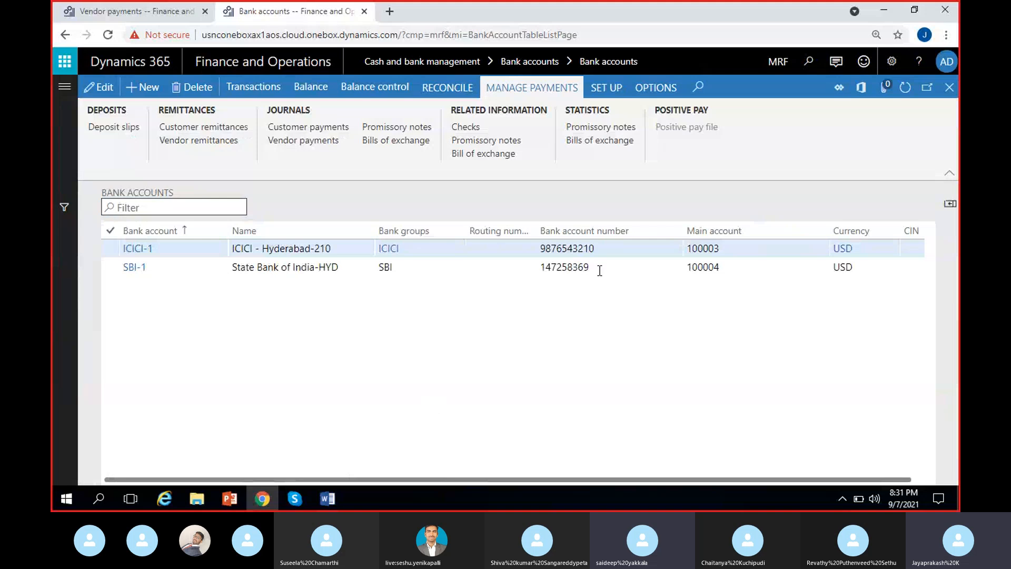
Step: Open the bank transactions of the ICICI-1 account and check the voucher number of the 9/7/2021 payment
{"action": "left_click", "coordinate": [591, 249]}
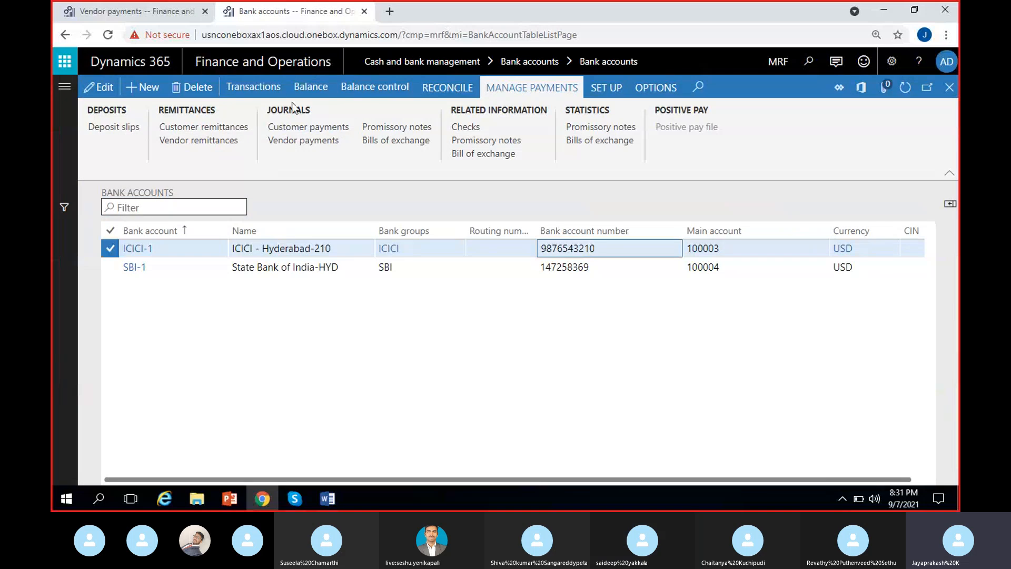
{"action": "left_click", "coordinate": [258, 88]}
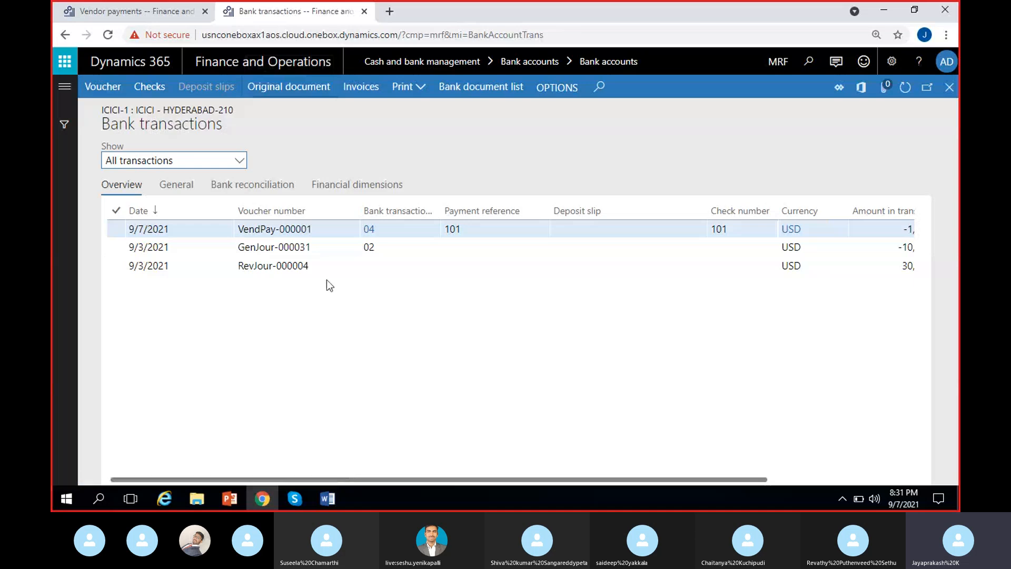
{"action": "left_click_drag", "start_coordinate": [239, 229], "coordinate": [337, 221]}
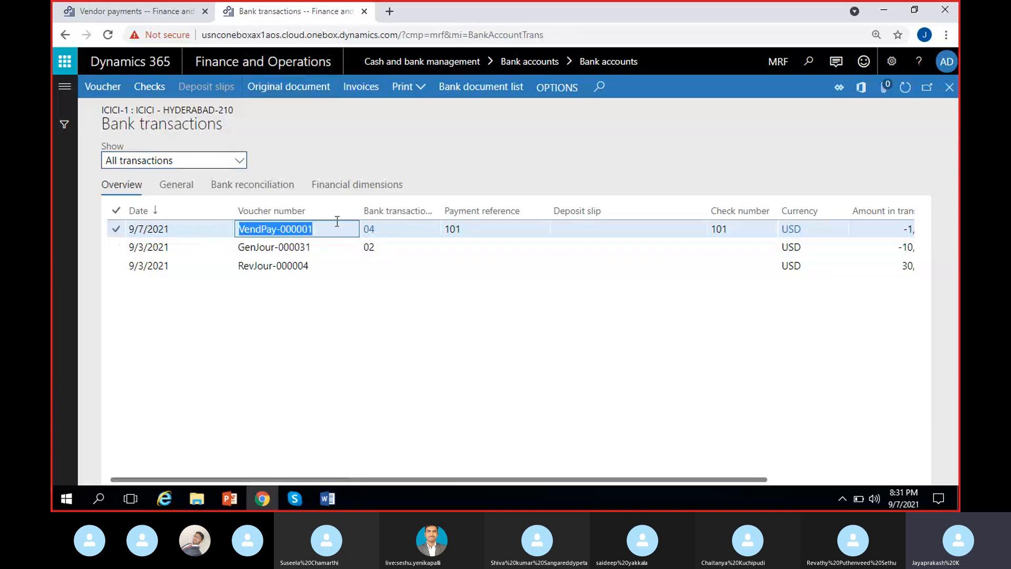
Step: Look up the definition of the payment's bank transaction type and return to the bank transactions
{"action": "left_click", "coordinate": [406, 235]}
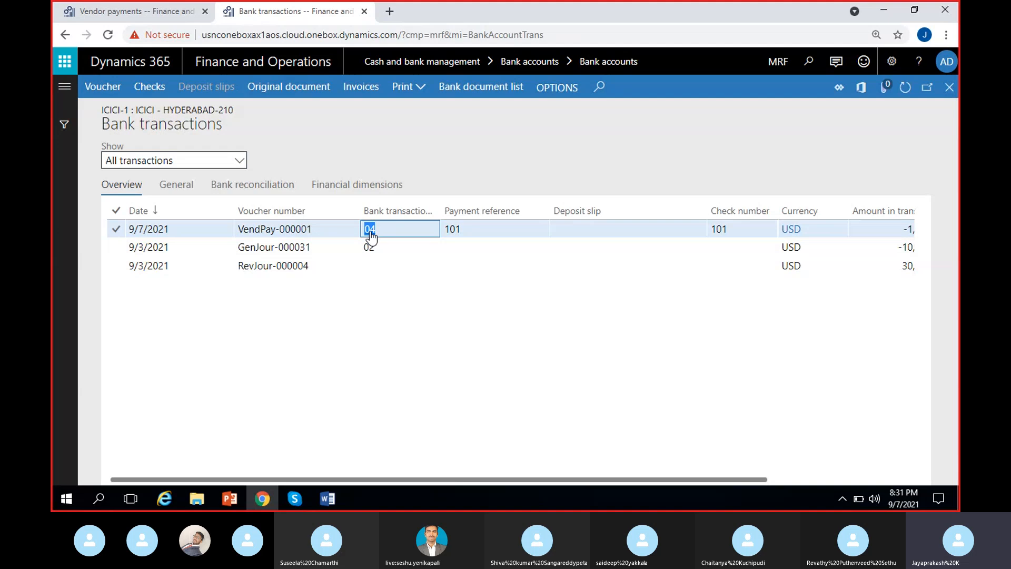
{"action": "left_click", "coordinate": [467, 177]}
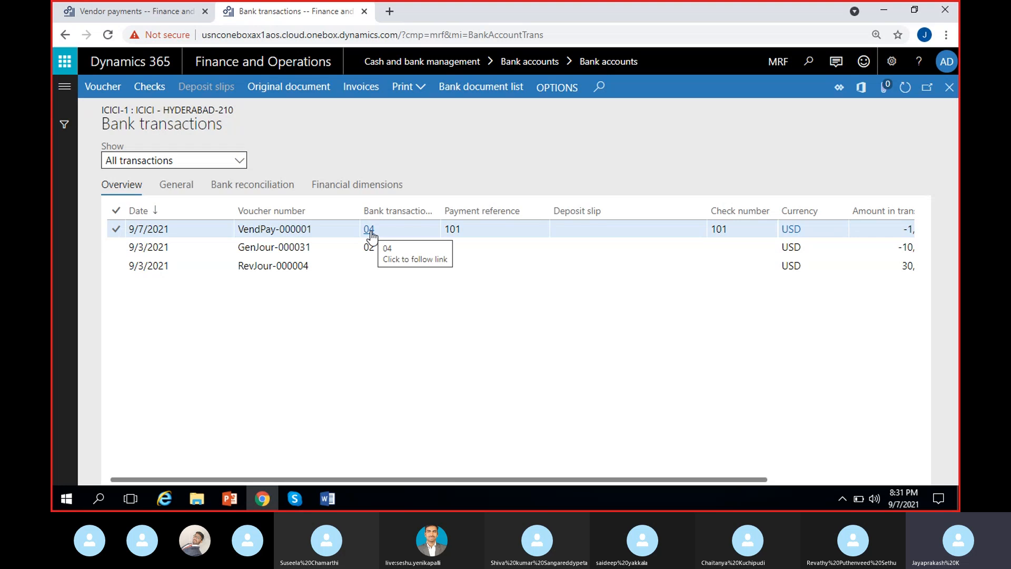
{"action": "left_click", "coordinate": [371, 232]}
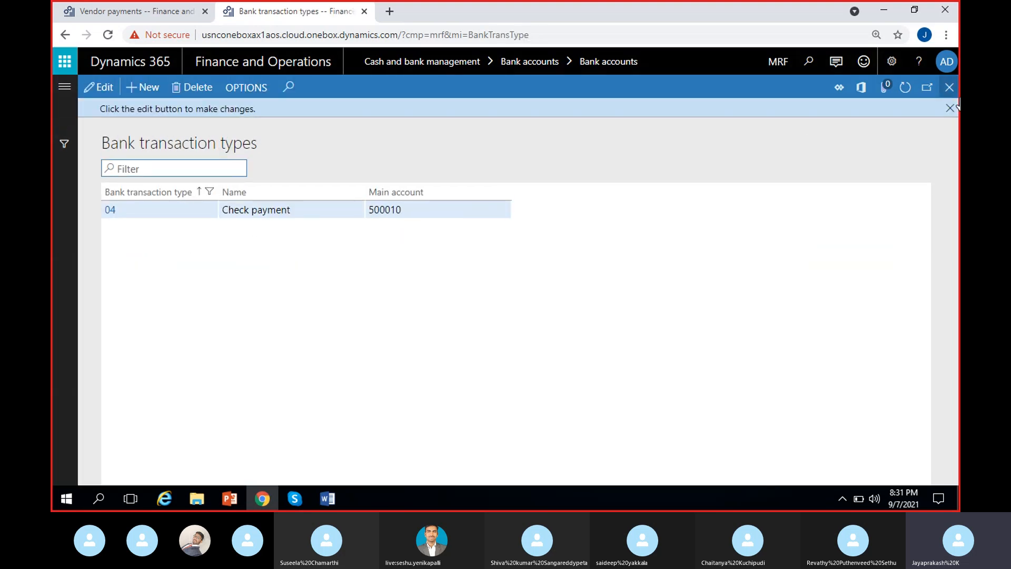
{"action": "left_click", "coordinate": [950, 87]}
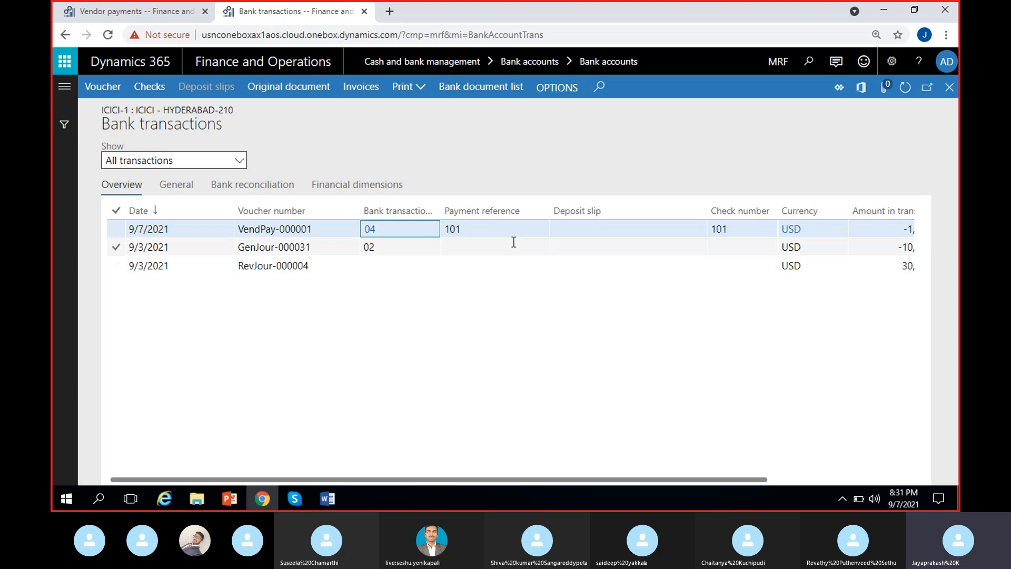
Step: Review the payment reference, check number and transaction amount of the vendor payment in the bank transactions
{"action": "key", "text": "Tab"}
{"action": "left_click", "coordinate": [506, 229]}
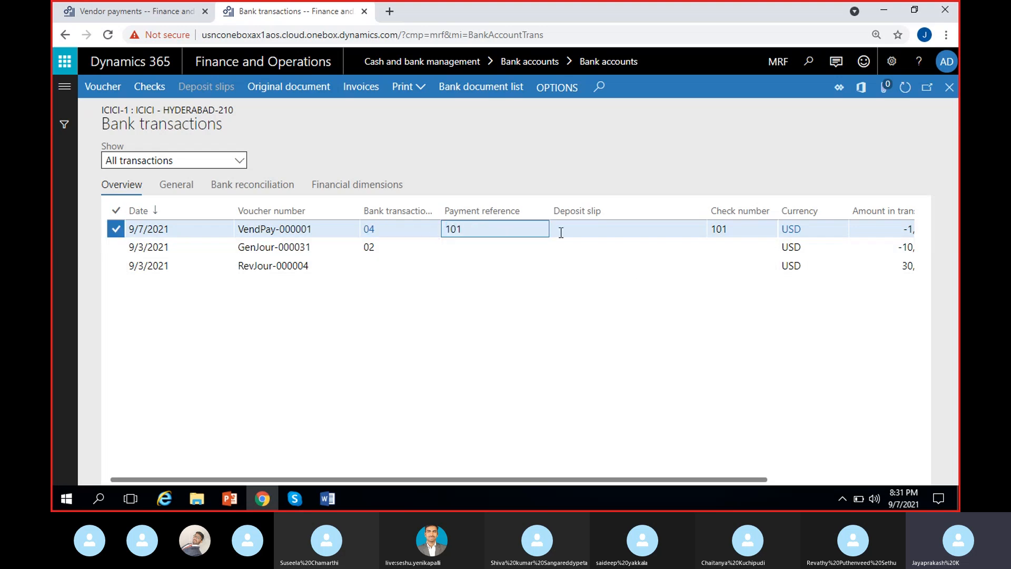
{"action": "left_click", "coordinate": [759, 230]}
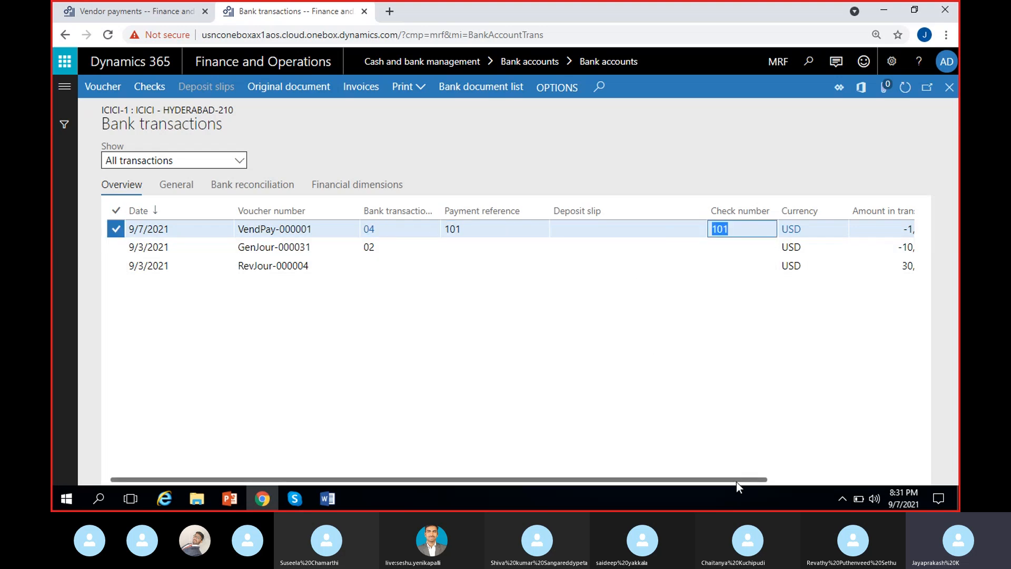
{"action": "left_click_drag", "start_coordinate": [736, 480], "coordinate": [871, 466]}
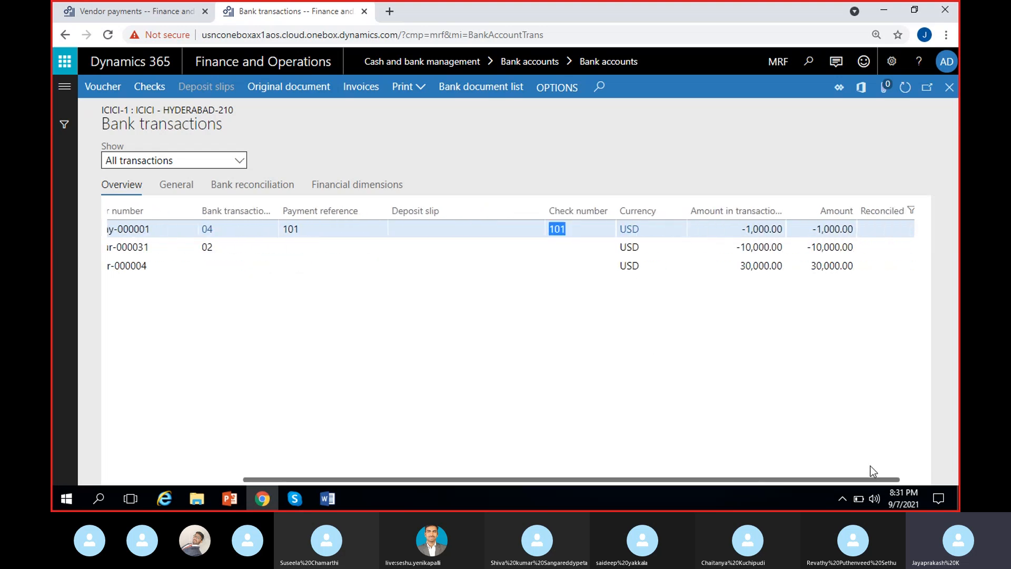
{"action": "left_click", "coordinate": [739, 227]}
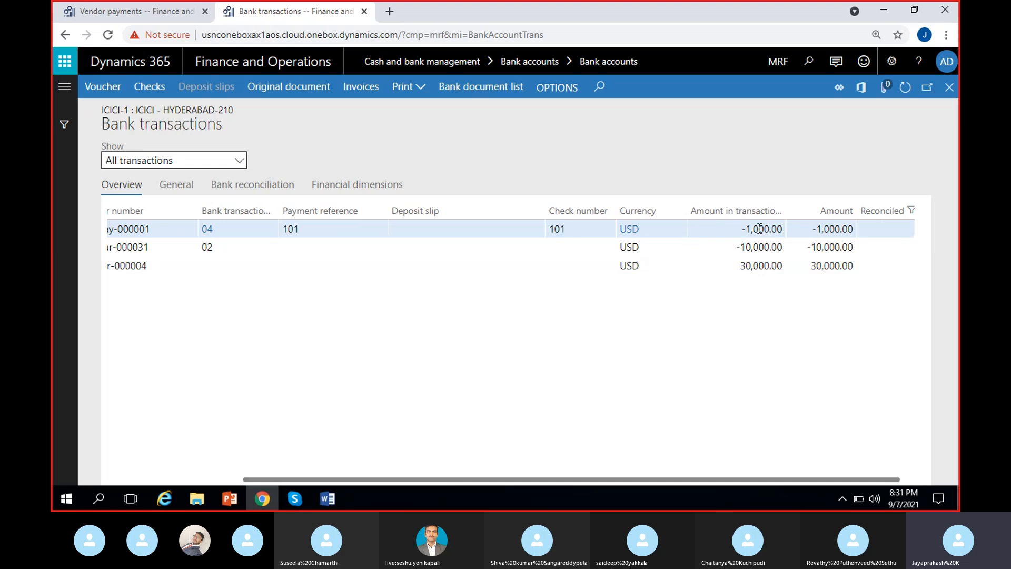
{"action": "left_click", "coordinate": [738, 227]}
{"action": "scroll", "coordinate": [473, 388], "scroll_direction": "left", "scroll_amount": 3}
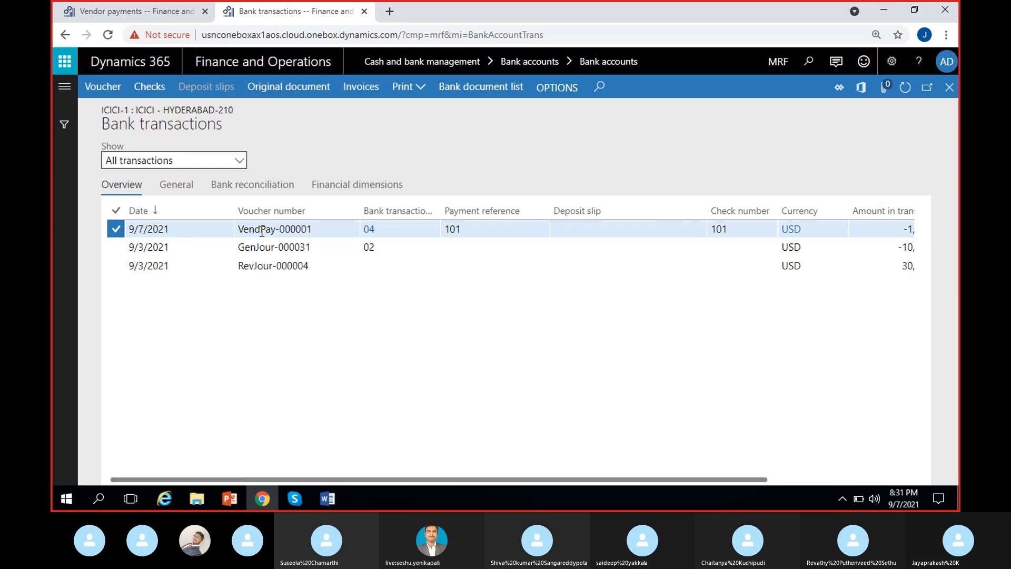
{"action": "scroll", "coordinate": [469, 382], "scroll_direction": "right", "scroll_amount": 3}
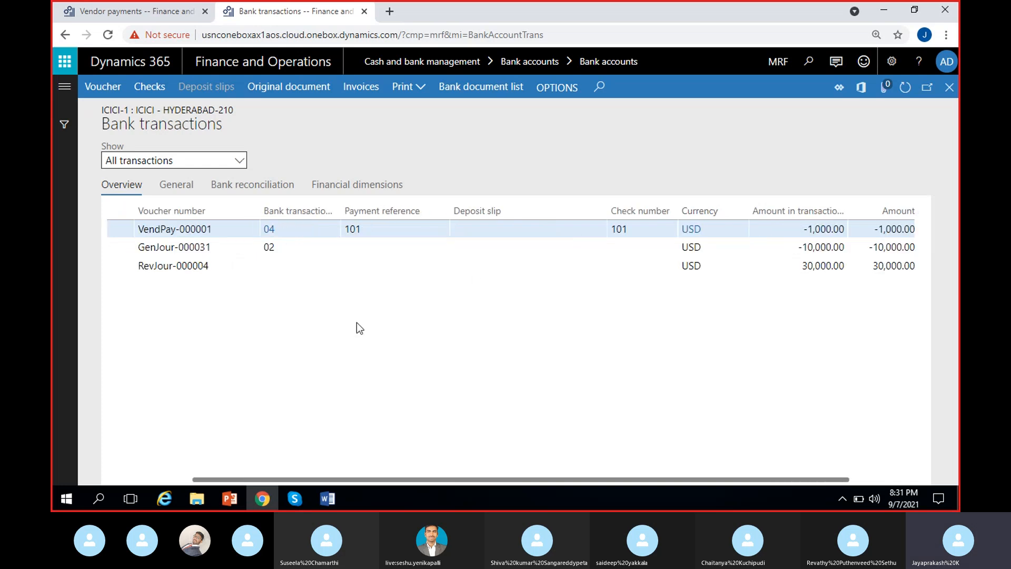
Step: Return to the bank accounts list, view the ICICI-1 account's balance, and close the balance details
{"action": "left_click", "coordinate": [948, 92]}
{"action": "left_click", "coordinate": [311, 87]}
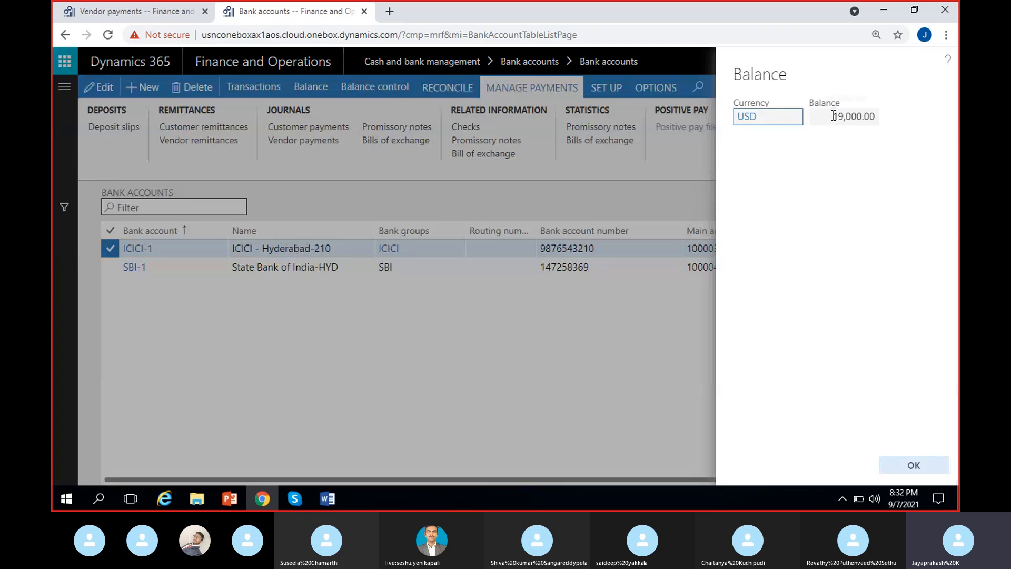
{"action": "left_click", "coordinate": [833, 116]}
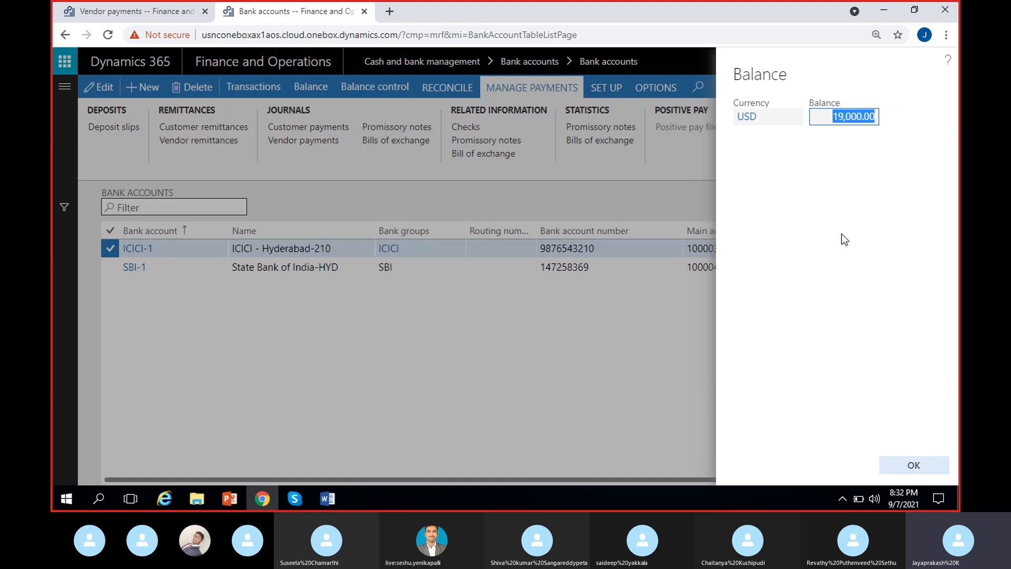
{"action": "left_click", "coordinate": [912, 464]}
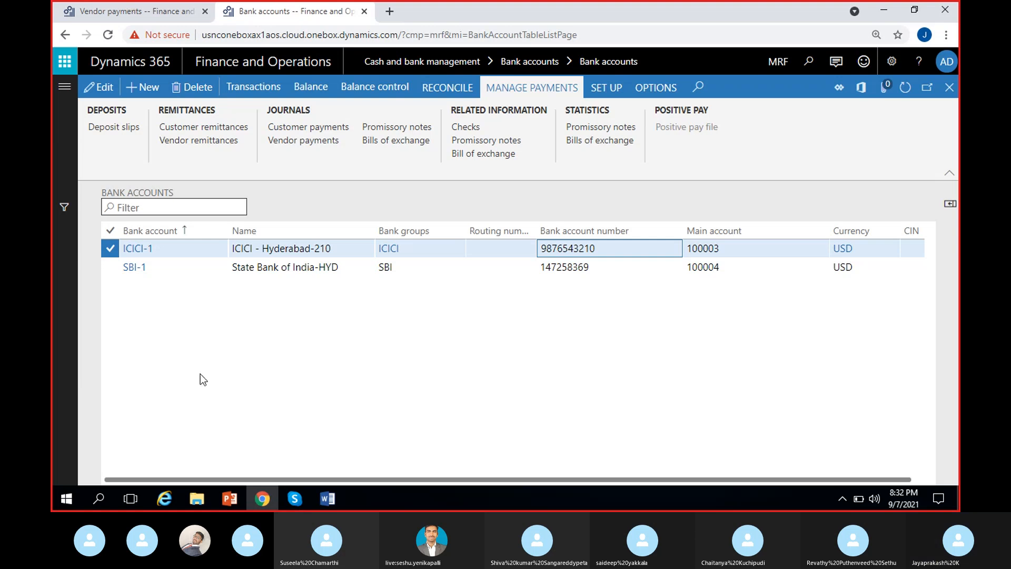
Step: Open the checks of the ICICI-1 account and check the status and number of the check dated 9/7/2021
{"action": "left_click", "coordinate": [486, 89]}
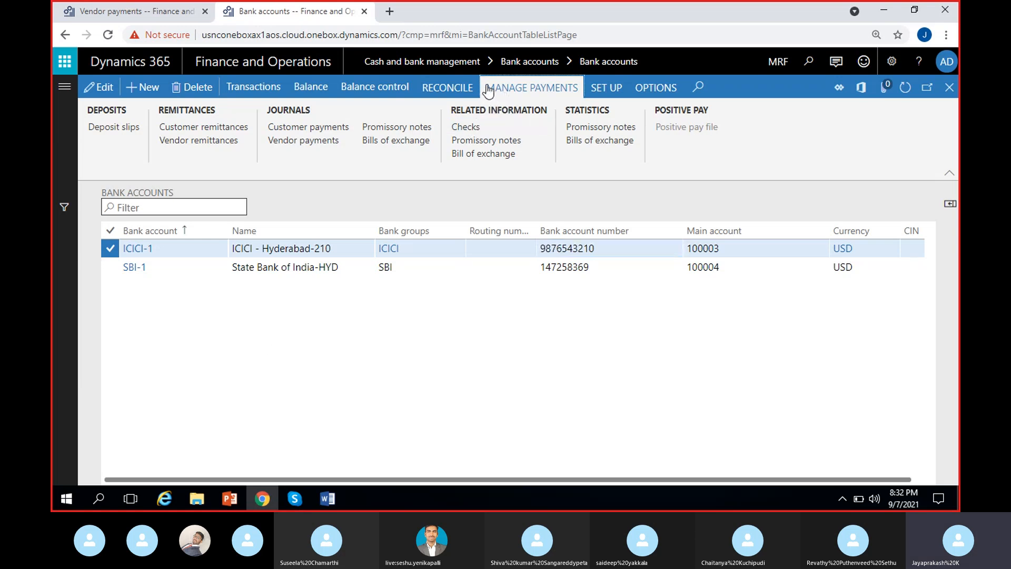
{"action": "left_click", "coordinate": [485, 128]}
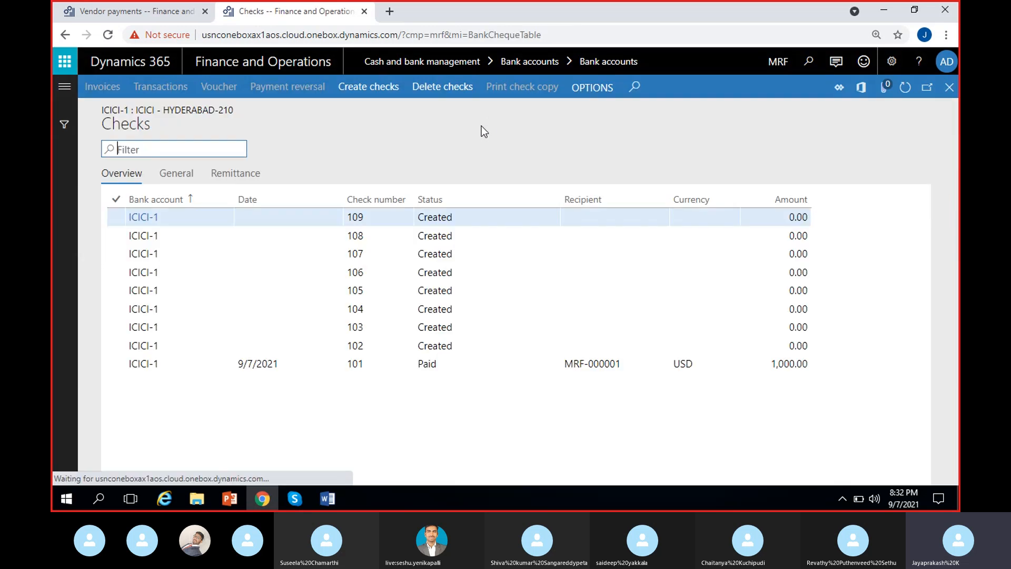
{"action": "left_click", "coordinate": [428, 365]}
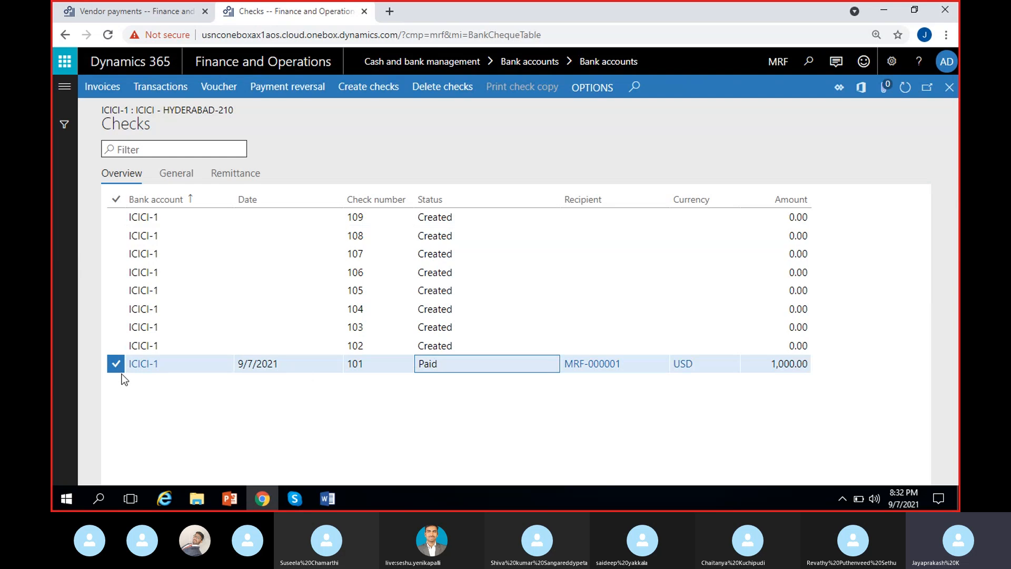
{"action": "left_click", "coordinate": [374, 360]}
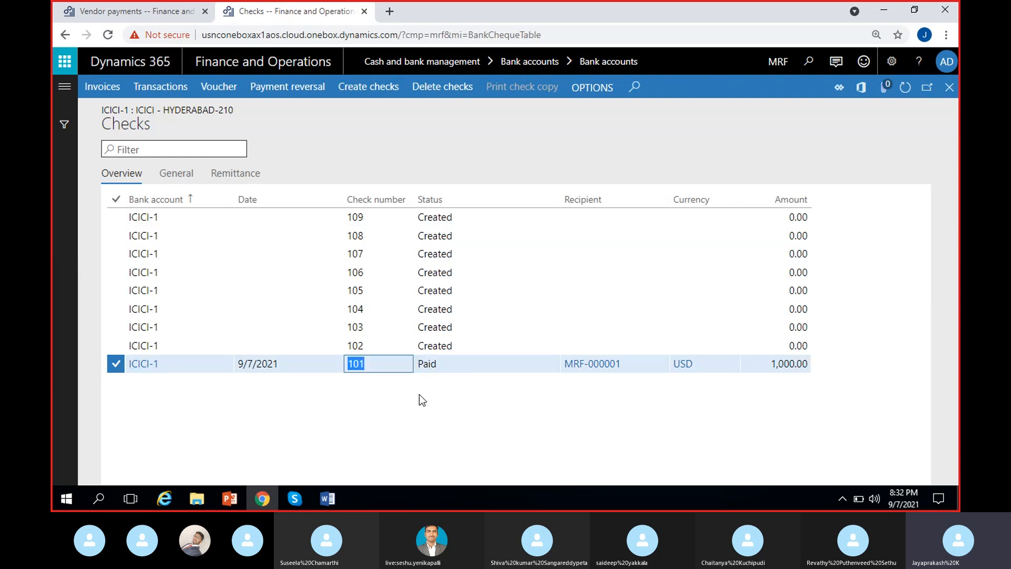
Step: Inspect the status of check 101 in the ICICI-1 checks and open its recipient's vendor record
{"action": "left_click", "coordinate": [455, 366]}
{"action": "left_click", "coordinate": [441, 365]}
{"action": "double_click", "coordinate": [441, 365]}
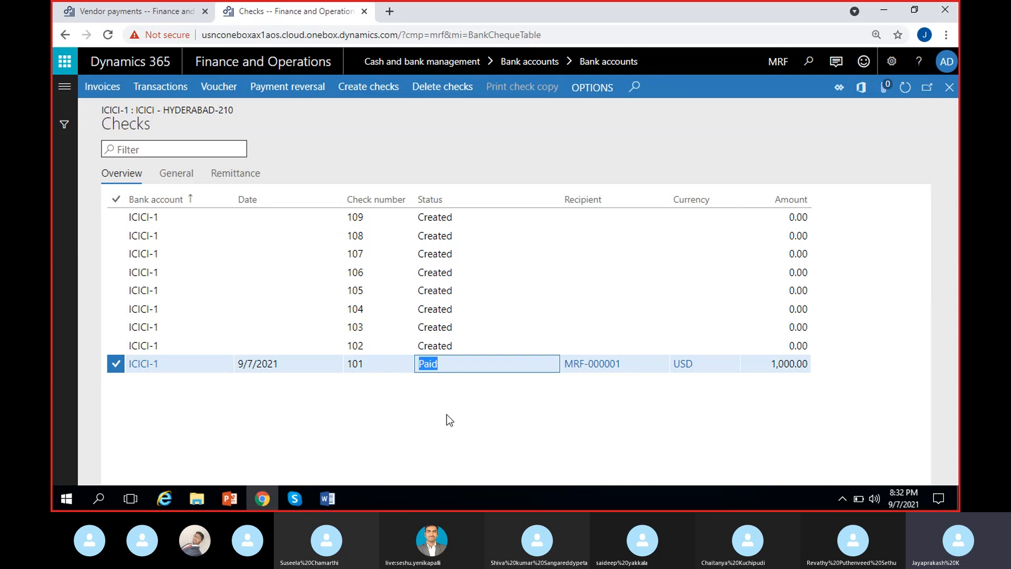
{"action": "left_click", "coordinate": [447, 415]}
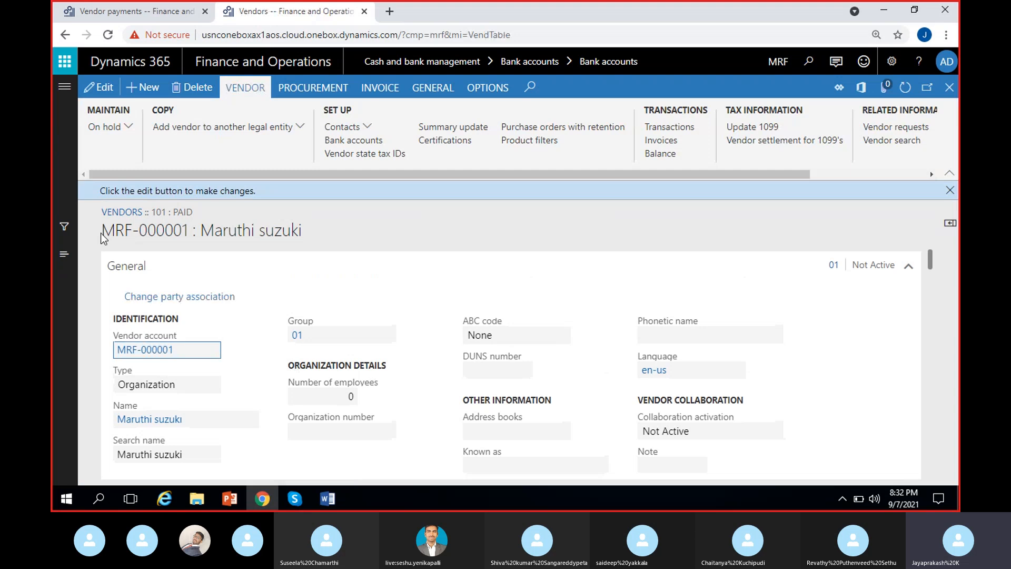
Step: Review the account and name on the vendor record, dismiss the edit notice, and return to the checks
{"action": "left_click_drag", "start_coordinate": [103, 231], "coordinate": [285, 248]}
{"action": "left_click", "coordinate": [362, 235]}
{"action": "left_click", "coordinate": [950, 190]}
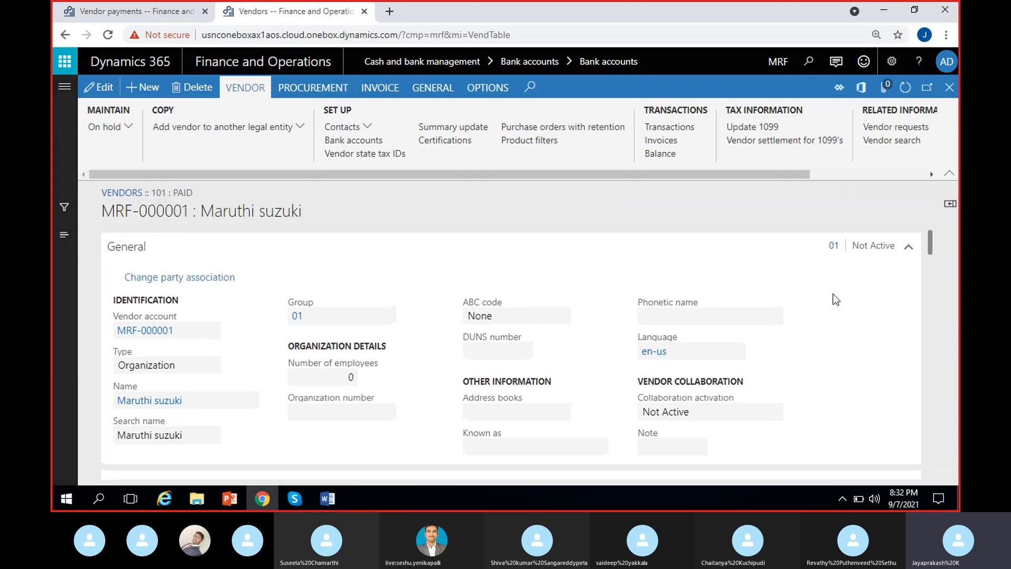
{"action": "left_click", "coordinate": [447, 438]}
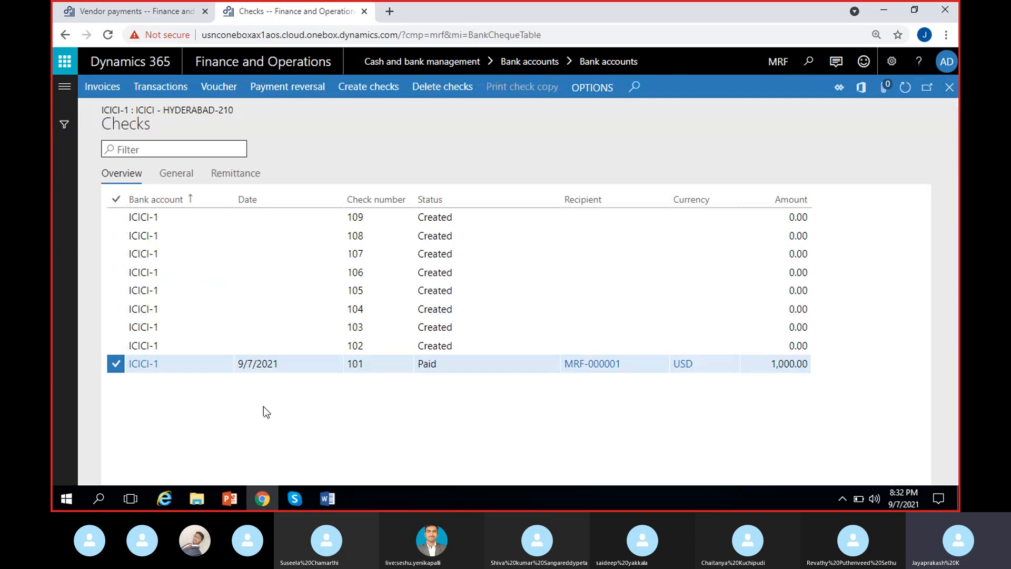
Step: Compare the statuses of checks 102 and 101, view the invoices paid by check 101, and return to the checks
{"action": "left_click", "coordinate": [444, 345]}
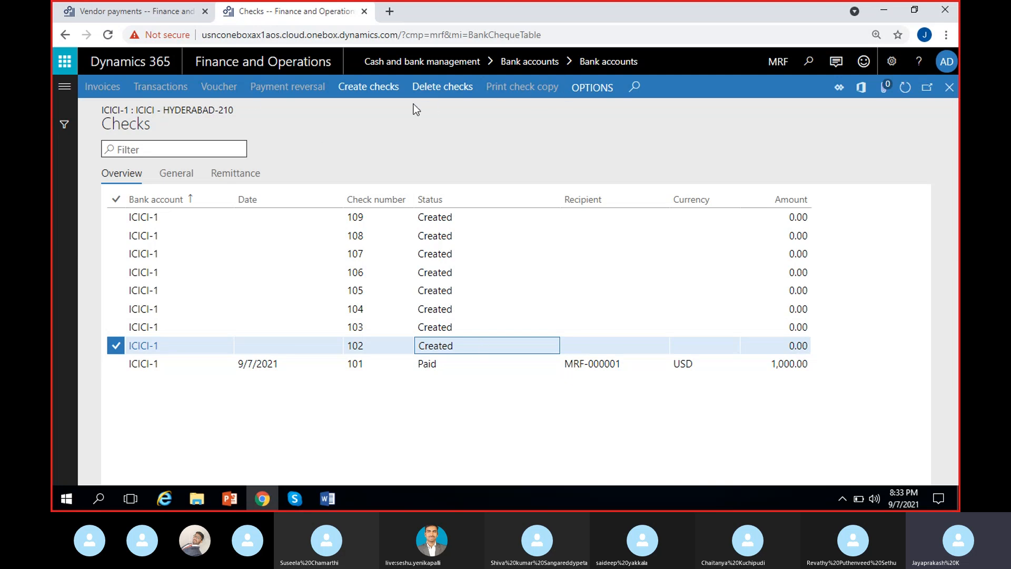
{"action": "left_click", "coordinate": [445, 365]}
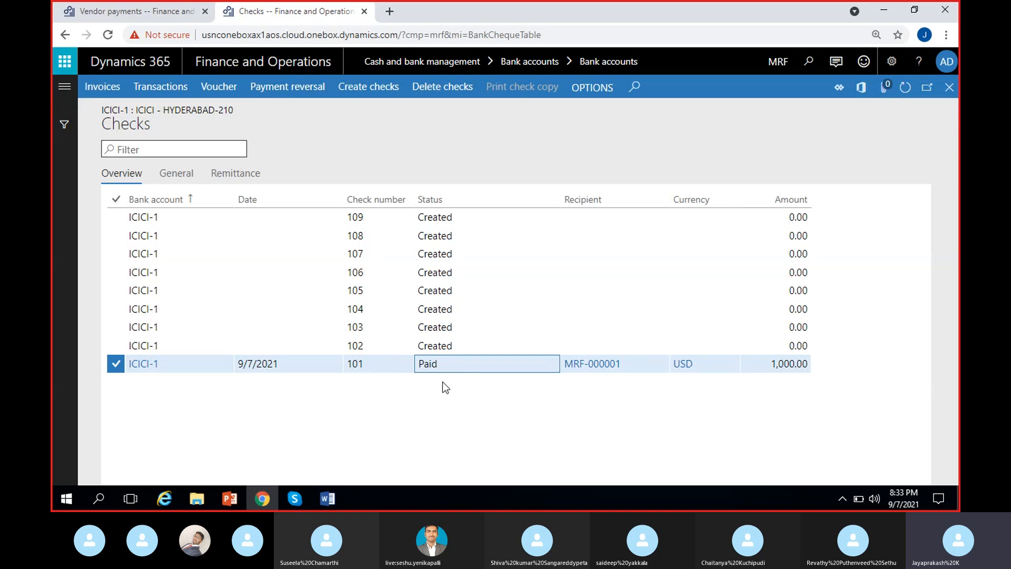
{"action": "left_click", "coordinate": [112, 94]}
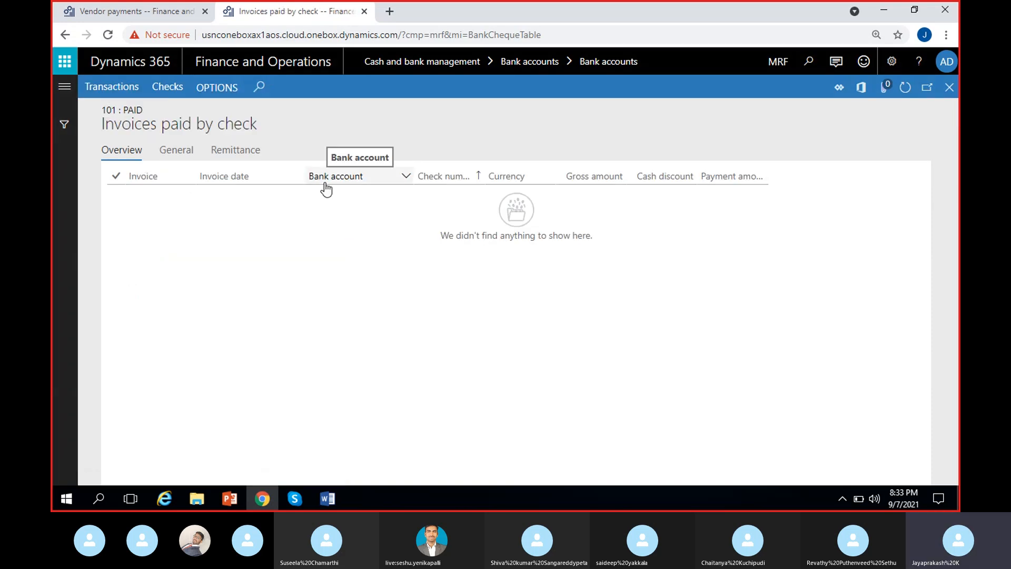
{"action": "left_click", "coordinate": [949, 87]}
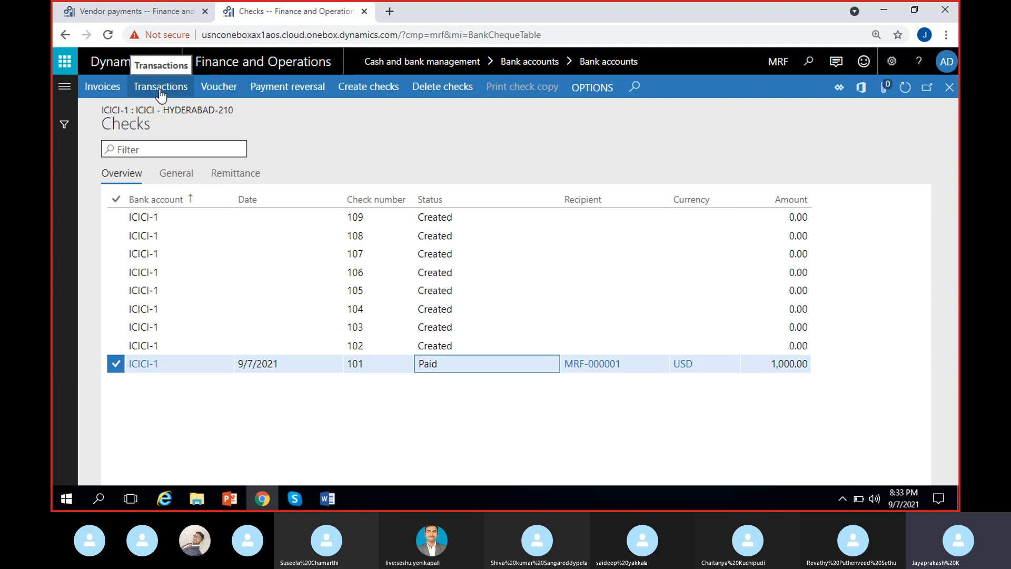
Step: Review the bank transaction and the voucher transactions behind check 101, including their amounts, and return to the checks
{"action": "left_click", "coordinate": [160, 88]}
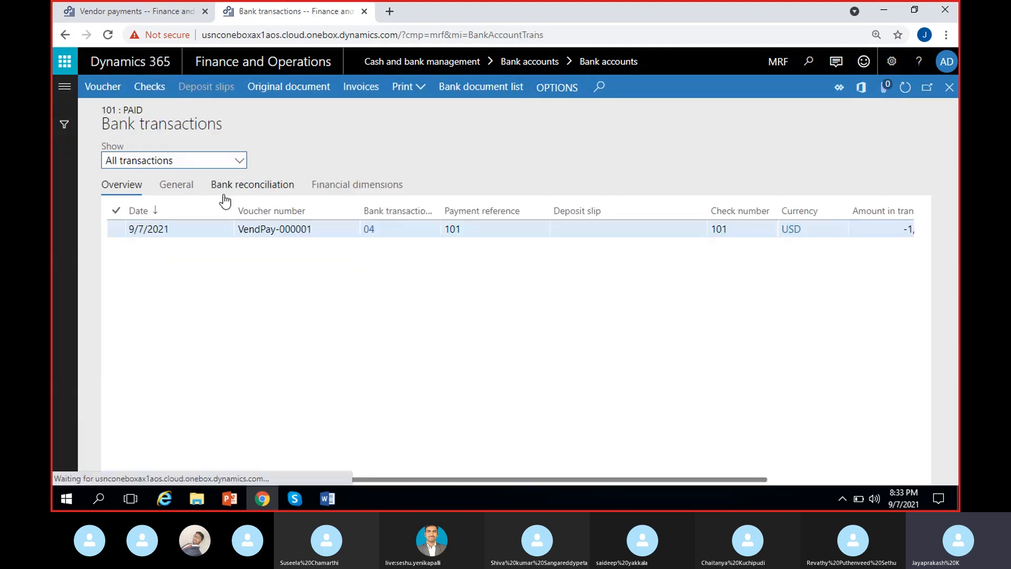
{"action": "scroll", "coordinate": [517, 238], "scroll_direction": "right", "scroll_amount": 3}
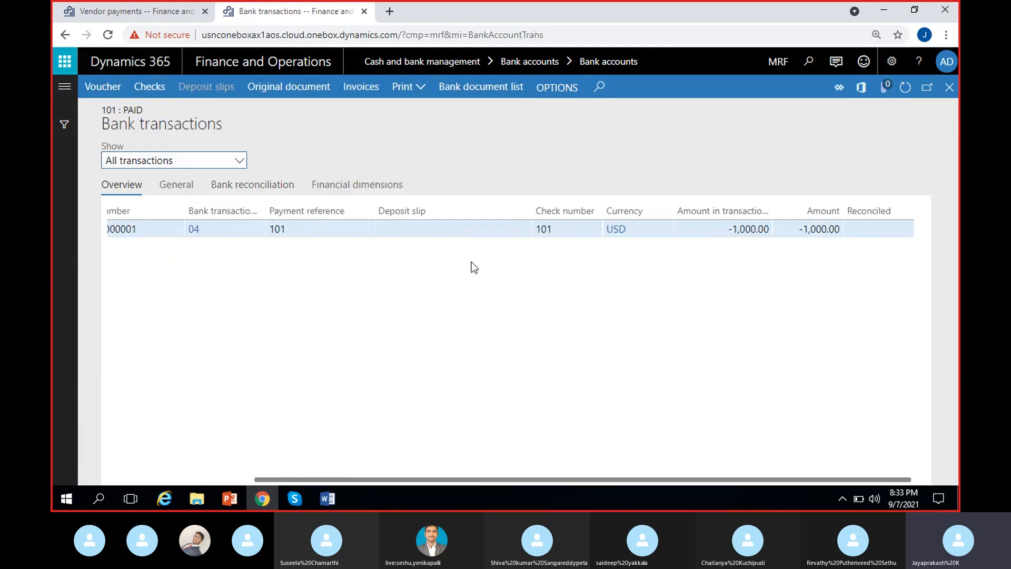
{"action": "scroll", "coordinate": [195, 307], "scroll_direction": "left", "scroll_amount": 3}
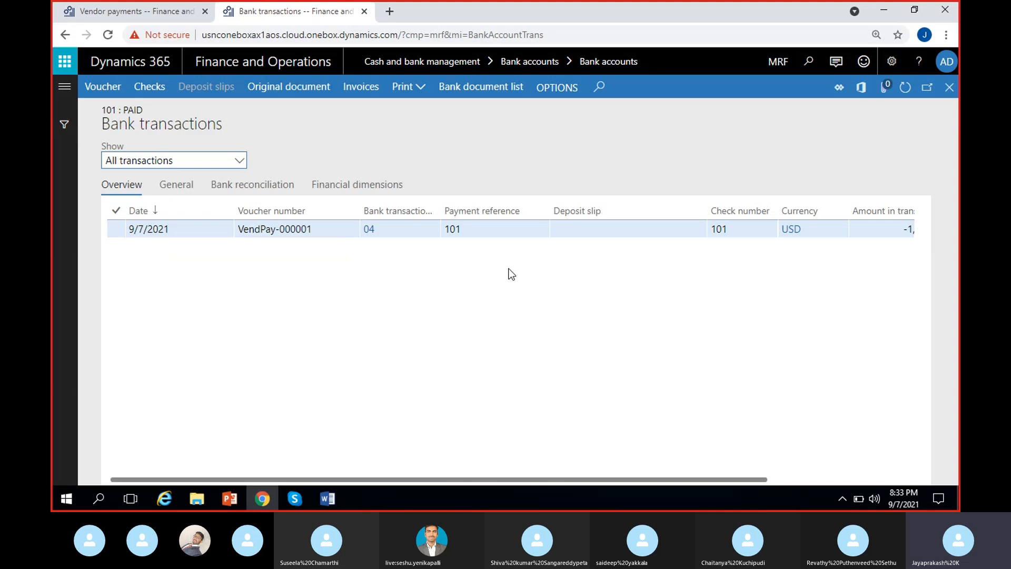
{"action": "scroll", "coordinate": [547, 260], "scroll_direction": "right", "scroll_amount": 3}
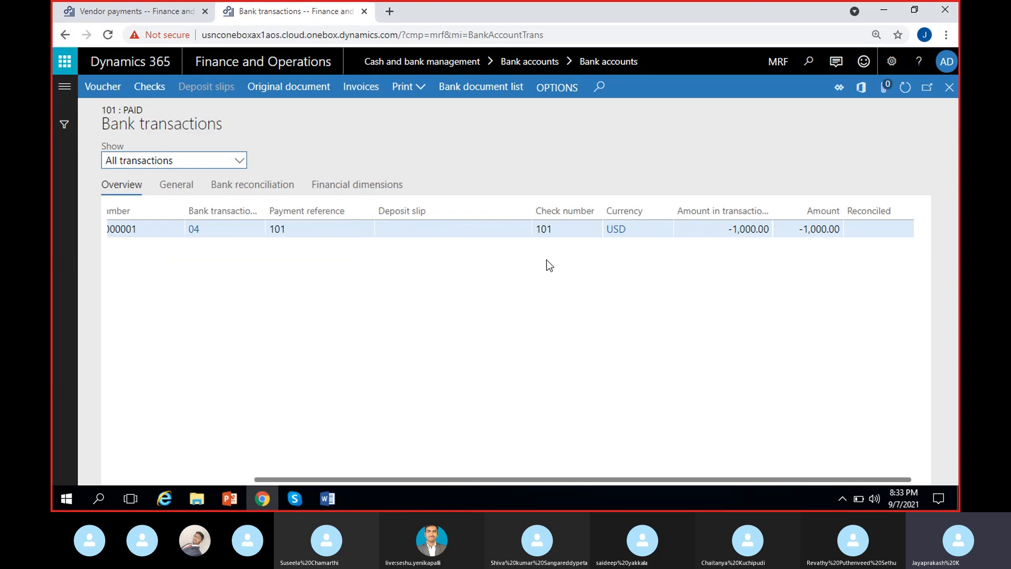
{"action": "left_click", "coordinate": [950, 88]}
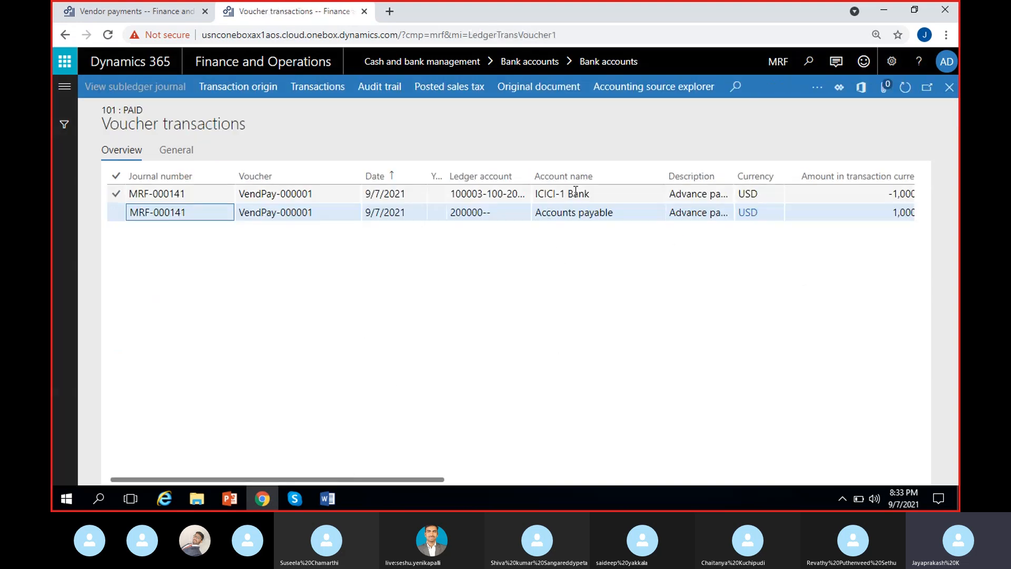
{"action": "scroll", "coordinate": [627, 248], "scroll_direction": "right", "scroll_amount": 3}
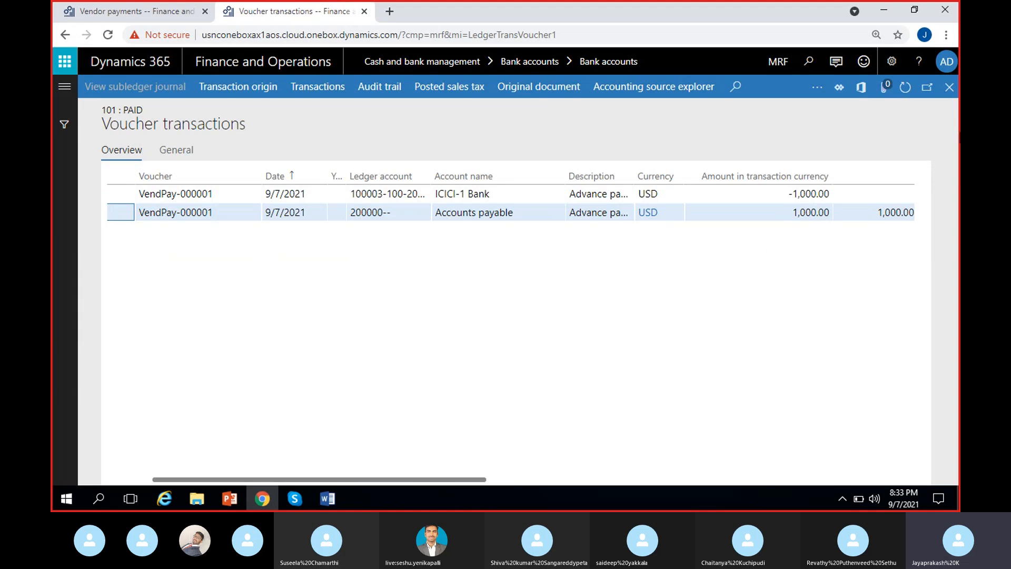
{"action": "left_click", "coordinate": [950, 87]}
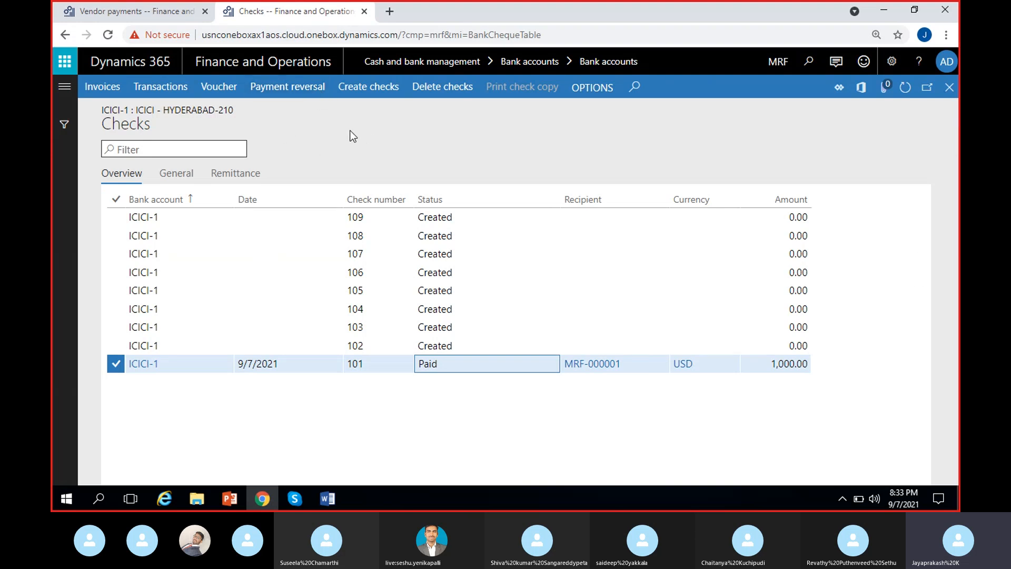
Step: Try to delete the ICICI-1 checks from number 101 to 101, read the notice, and cancel the deletion
{"action": "left_click", "coordinate": [441, 91]}
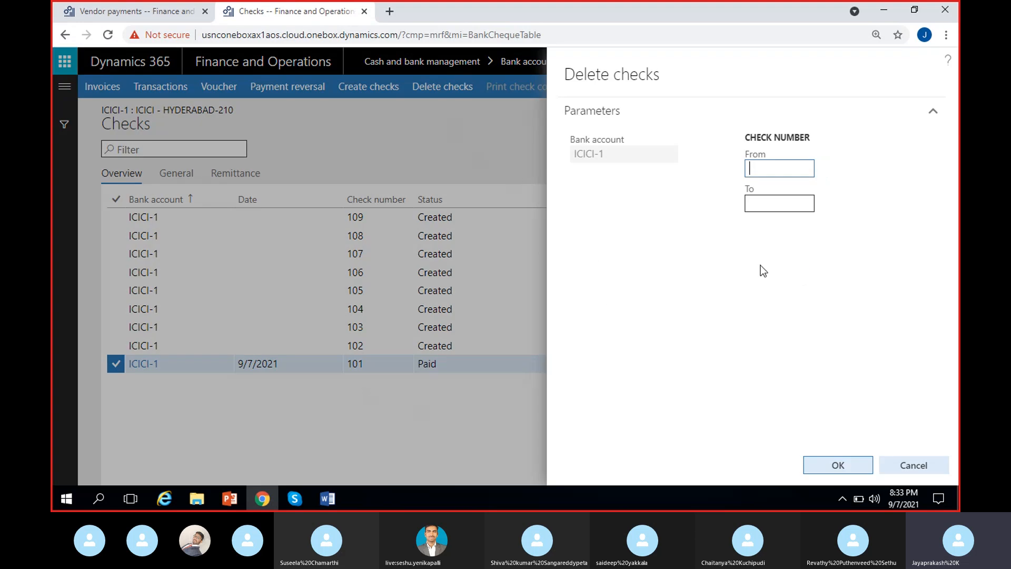
{"action": "type", "text": "101"}
{"action": "left_click", "coordinate": [777, 209]}
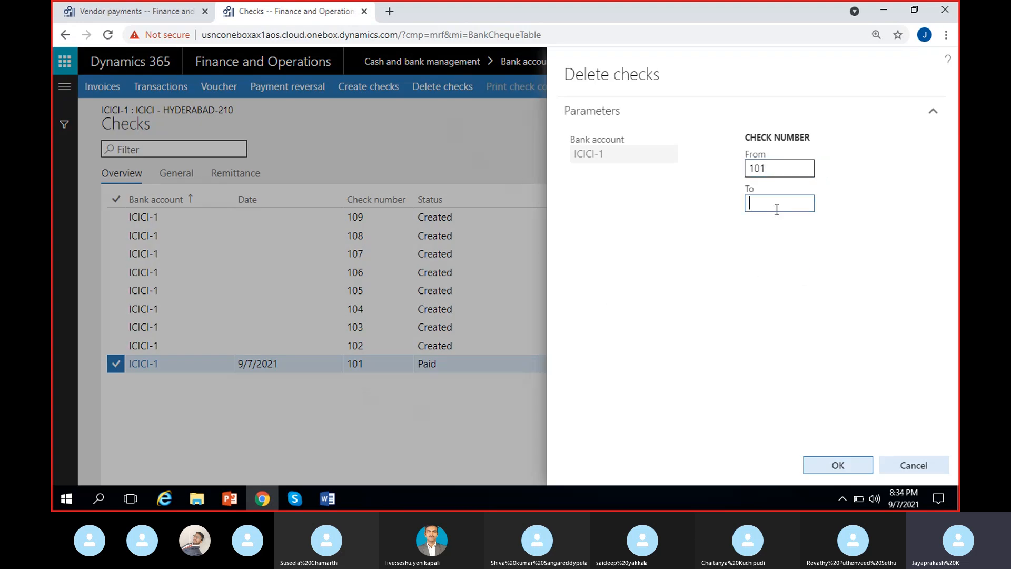
{"action": "type", "text": "101"}
{"action": "left_click", "coordinate": [825, 463]}
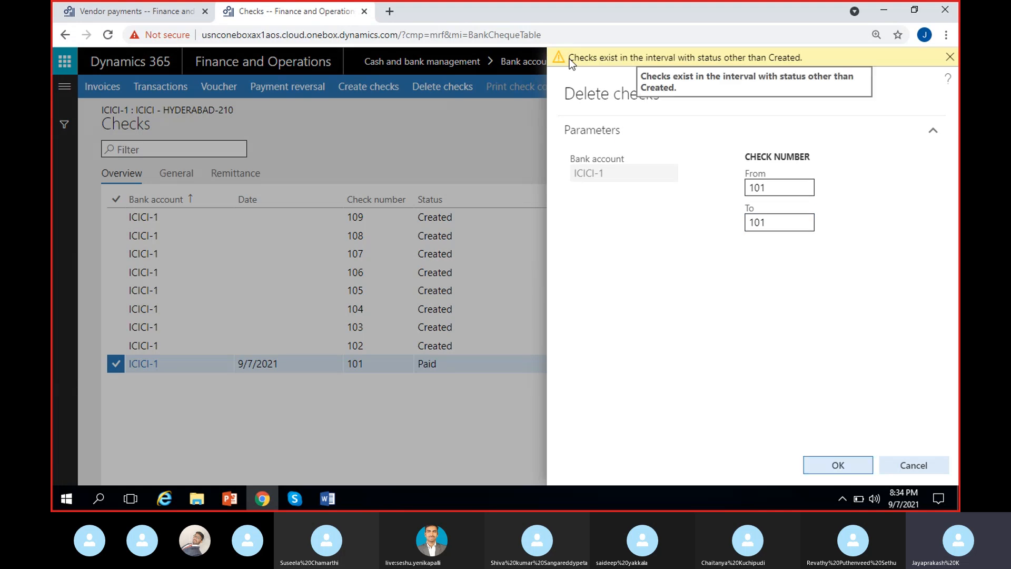
{"action": "left_click_drag", "start_coordinate": [570, 59], "coordinate": [769, 59]}
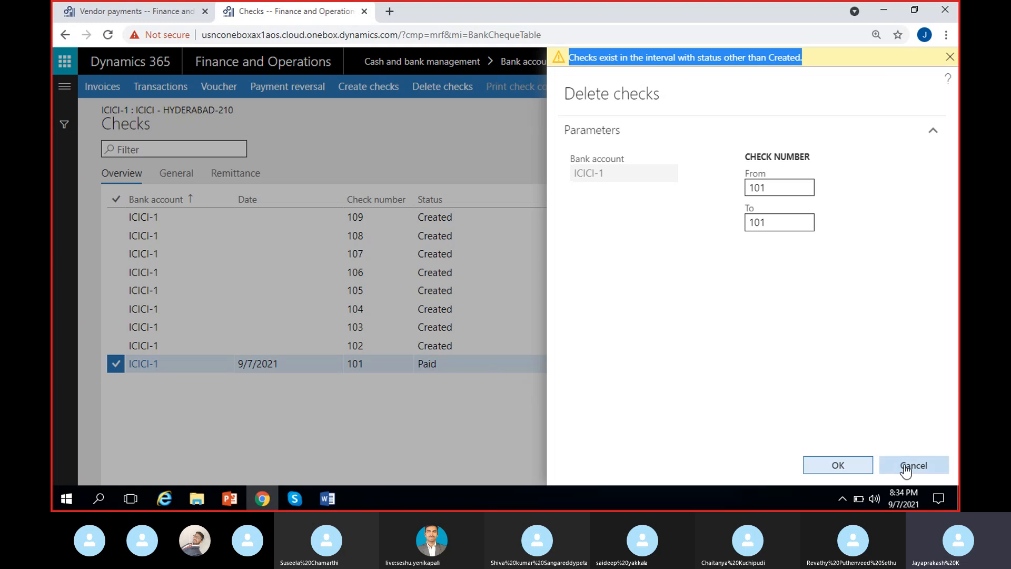
{"action": "left_click", "coordinate": [477, 393]}
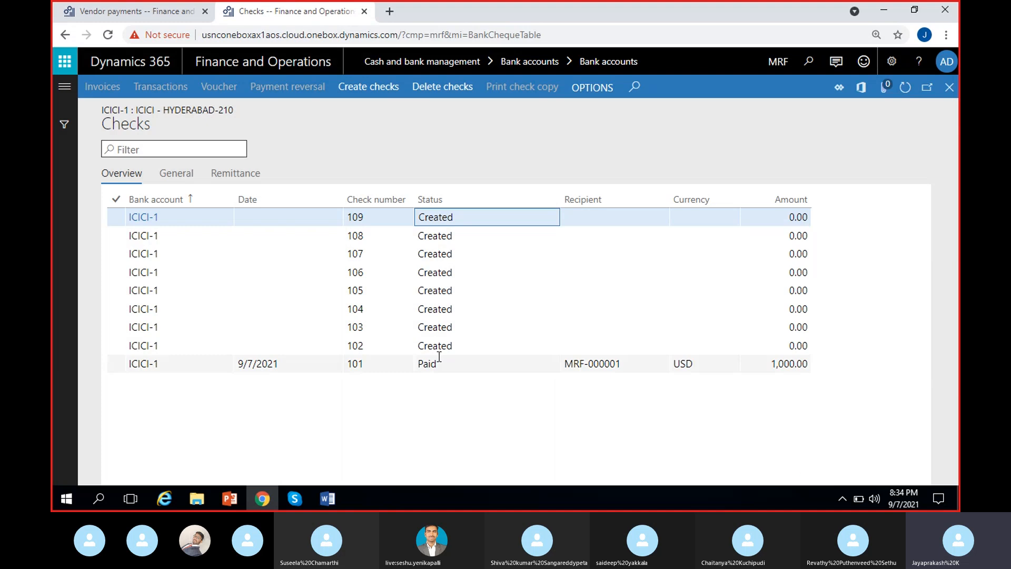
Step: Compare the status of check 102 with check 101, and examine the status and amount of check 101
{"action": "left_click", "coordinate": [444, 345]}
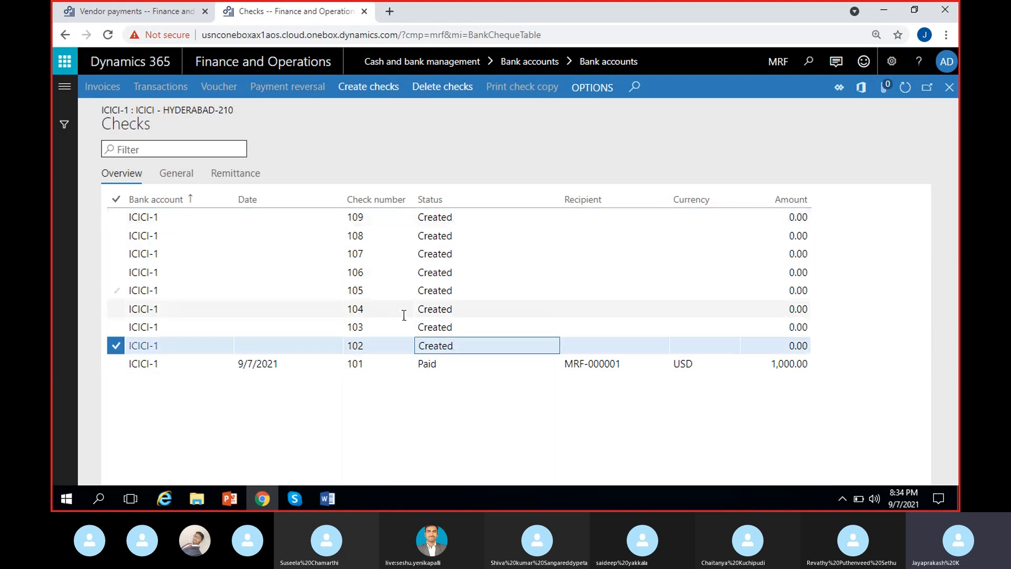
{"action": "left_click", "coordinate": [460, 364]}
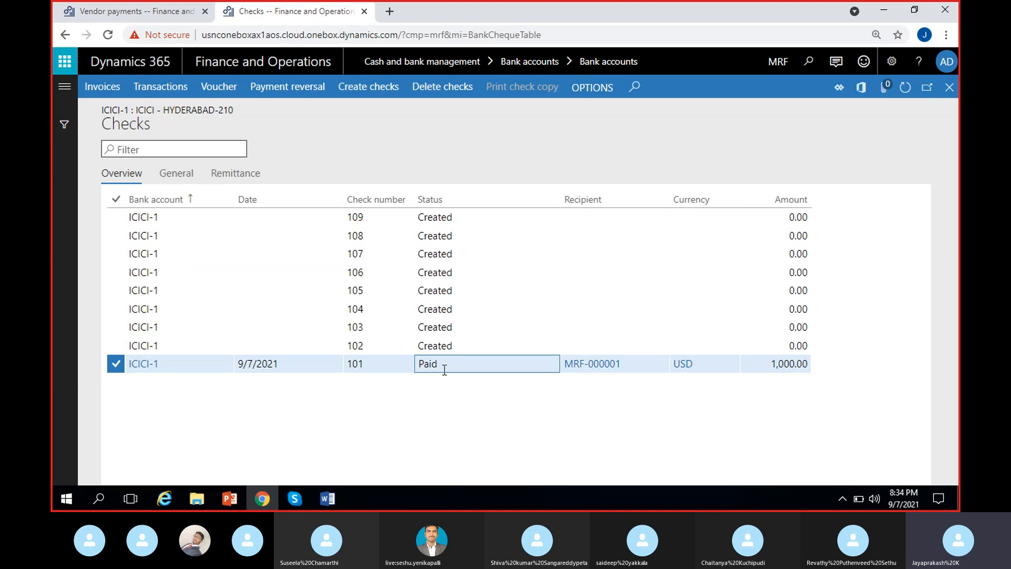
{"action": "left_click_drag", "start_coordinate": [445, 370], "coordinate": [399, 418]}
{"action": "left_click", "coordinate": [795, 396]}
{"action": "left_click", "coordinate": [772, 364]}
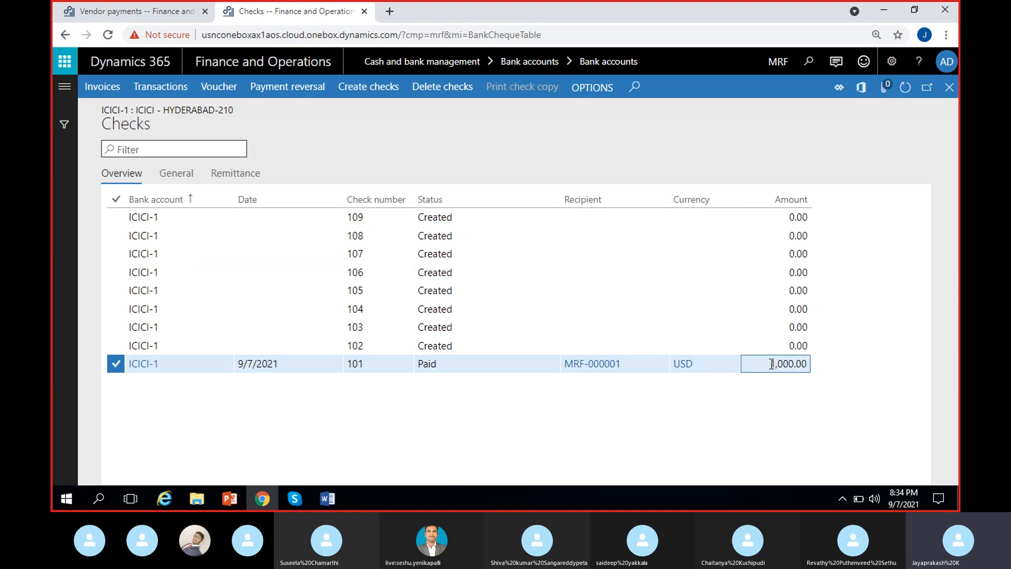
{"action": "left_click", "coordinate": [700, 465]}
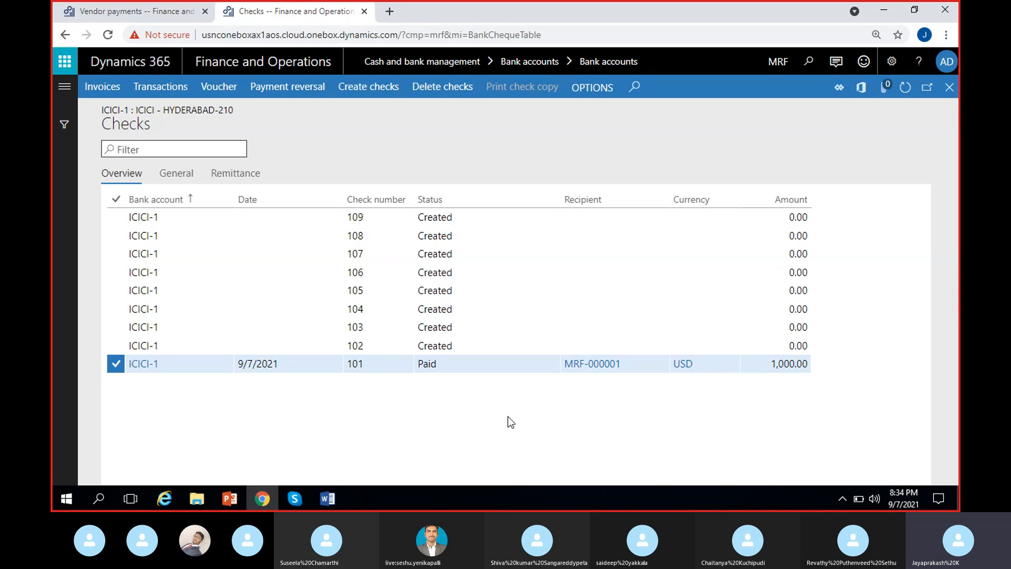
{"action": "left_click", "coordinate": [448, 206]}
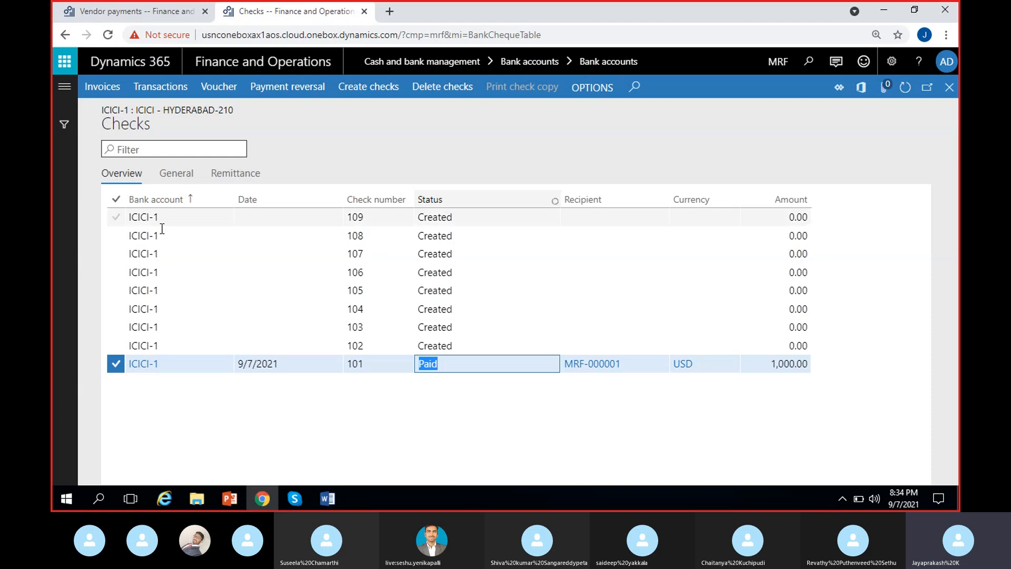
{"action": "left_click", "coordinate": [526, 363]}
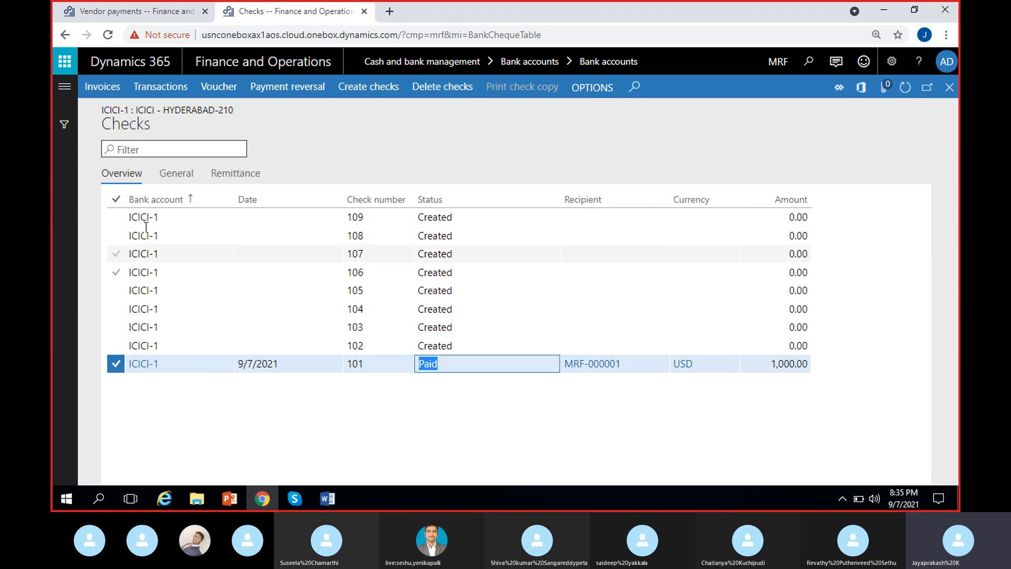
{"action": "left_click", "coordinate": [391, 435]}
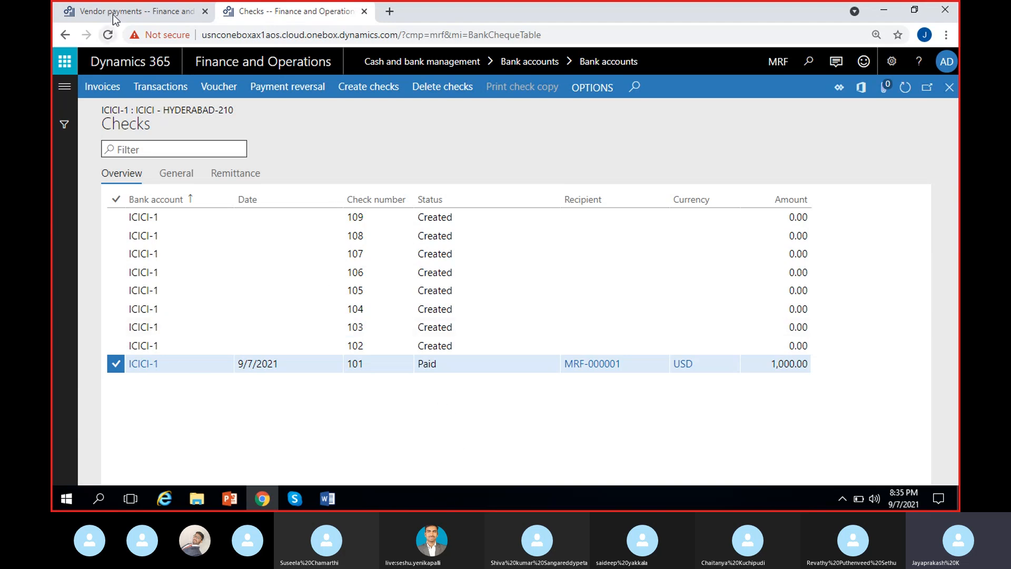
Step: Look at the posted check payment line in the vendor payments, then return to the ICICI-1 checks and close them
{"action": "left_click", "coordinate": [134, 12]}
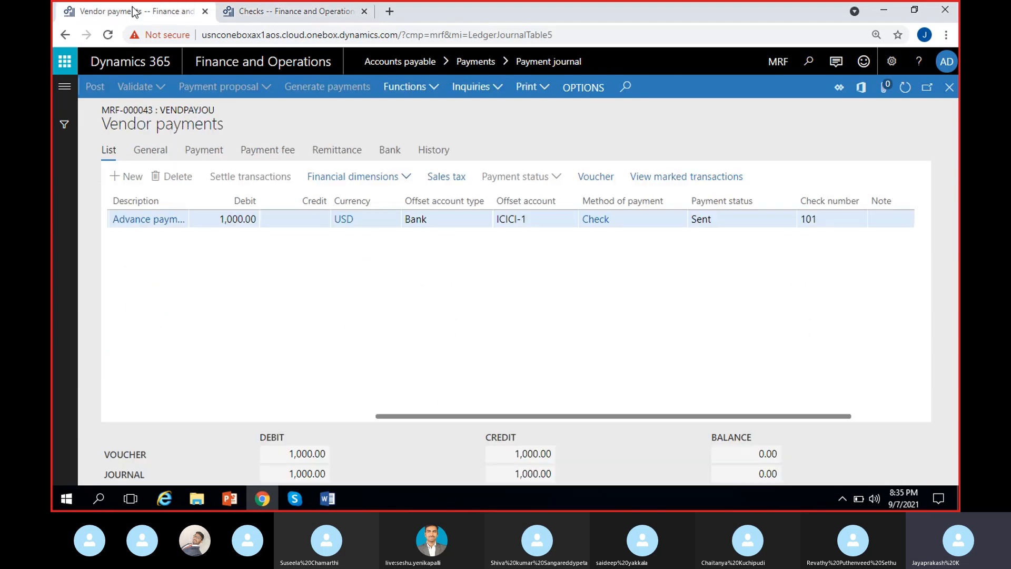
{"action": "left_click", "coordinate": [245, 10]}
{"action": "left_click", "coordinate": [944, 92]}
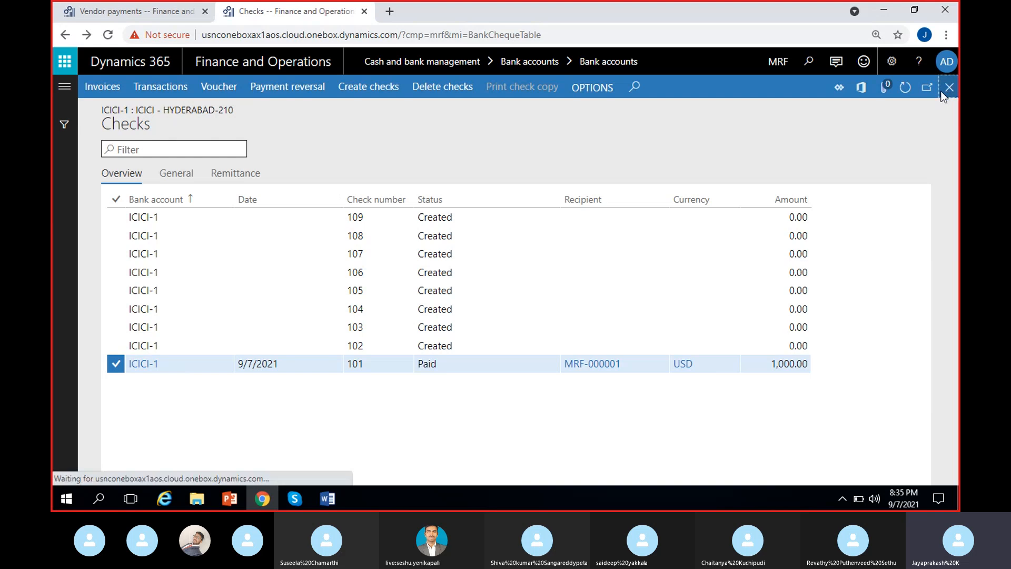
Step: Set the check start position to 0 in the ICICI-1 account's check layout and close the layout
{"action": "left_click", "coordinate": [600, 90]}
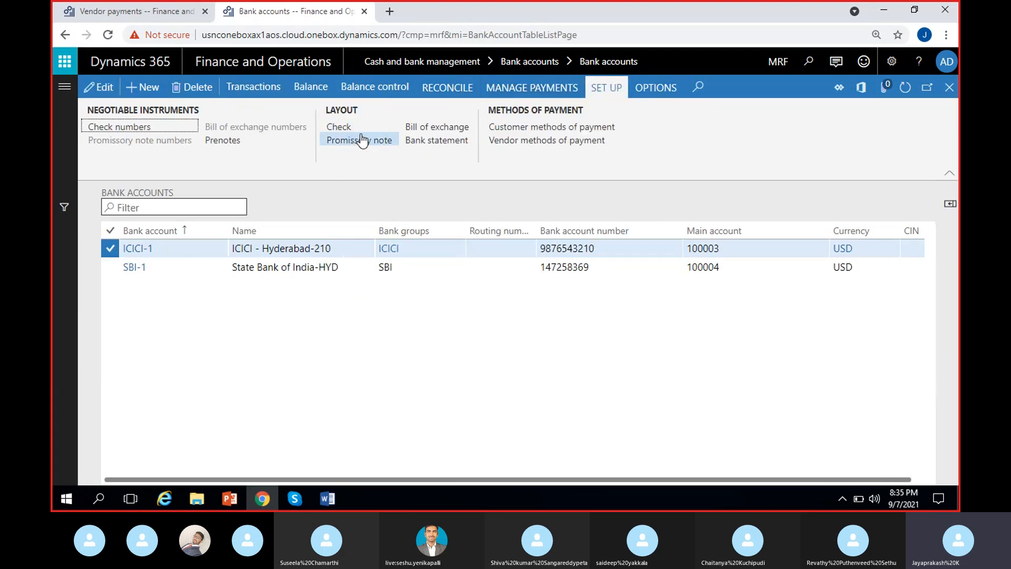
{"action": "left_click", "coordinate": [338, 127]}
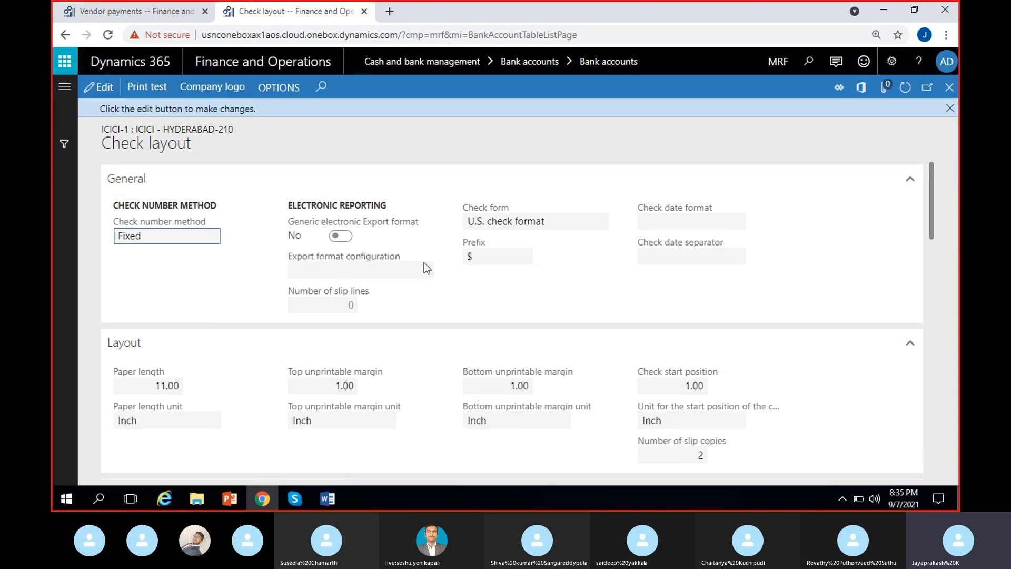
{"action": "scroll", "coordinate": [524, 316], "scroll_direction": "down", "scroll_amount": 3}
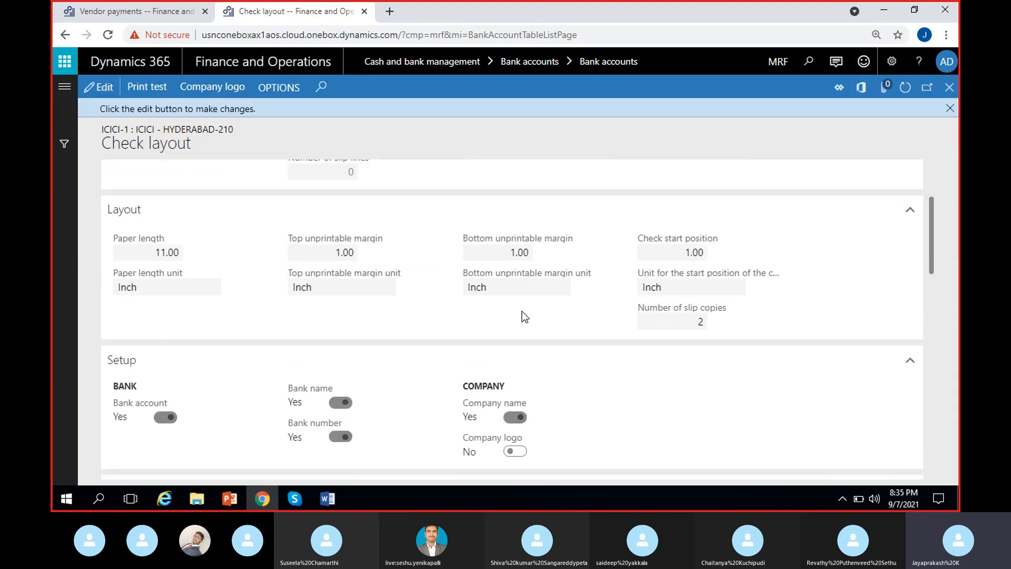
{"action": "left_click", "coordinate": [98, 87]}
{"action": "scroll", "coordinate": [330, 312], "scroll_direction": "down", "scroll_amount": 3}
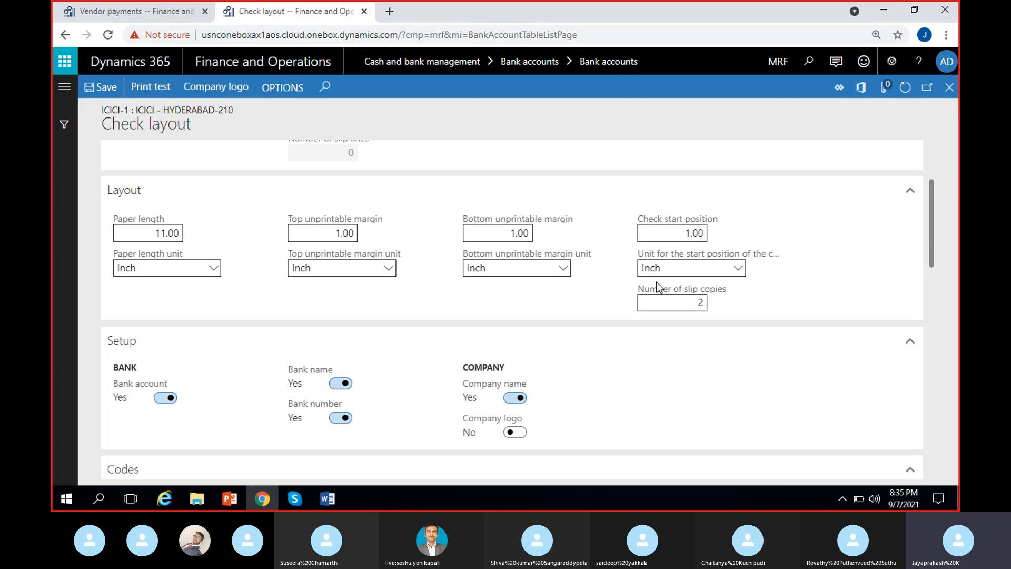
{"action": "left_click", "coordinate": [679, 235]}
{"action": "type", "text": "0"}
{"action": "left_click", "coordinate": [786, 302]}
{"action": "left_click", "coordinate": [952, 90]}
Step: Close the vendor payments and the payment journal to return to the dashboard
{"action": "left_click", "coordinate": [60, 10]}
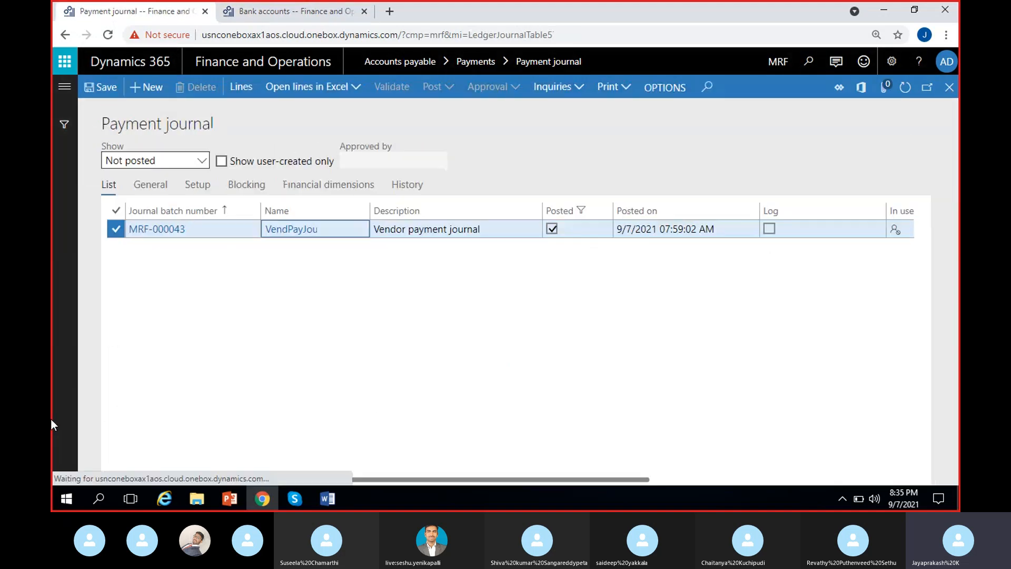
{"action": "left_click", "coordinate": [950, 89]}
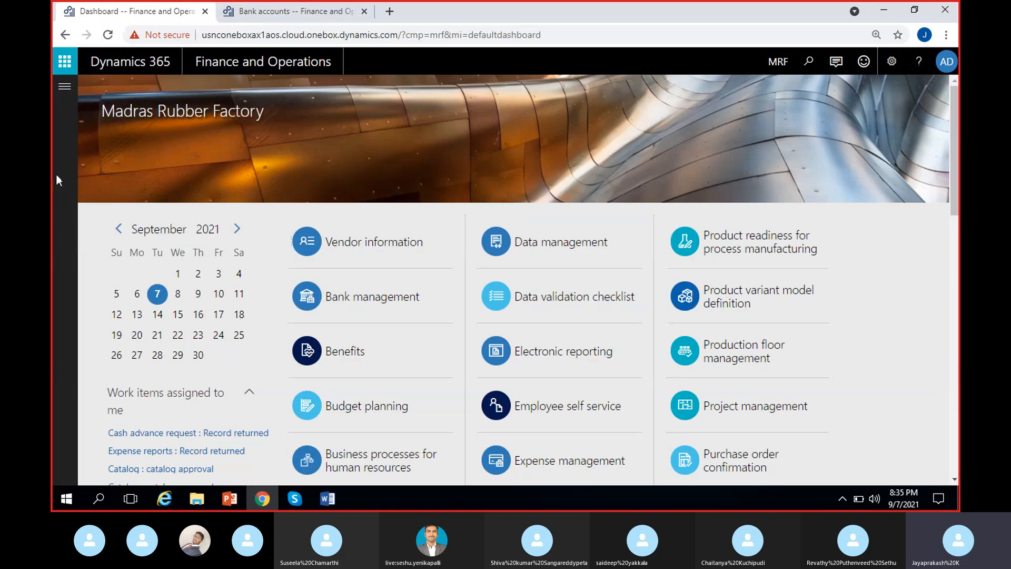
Step: Open the payment journal of the Accounts payable module
{"action": "left_click", "coordinate": [64, 86]}
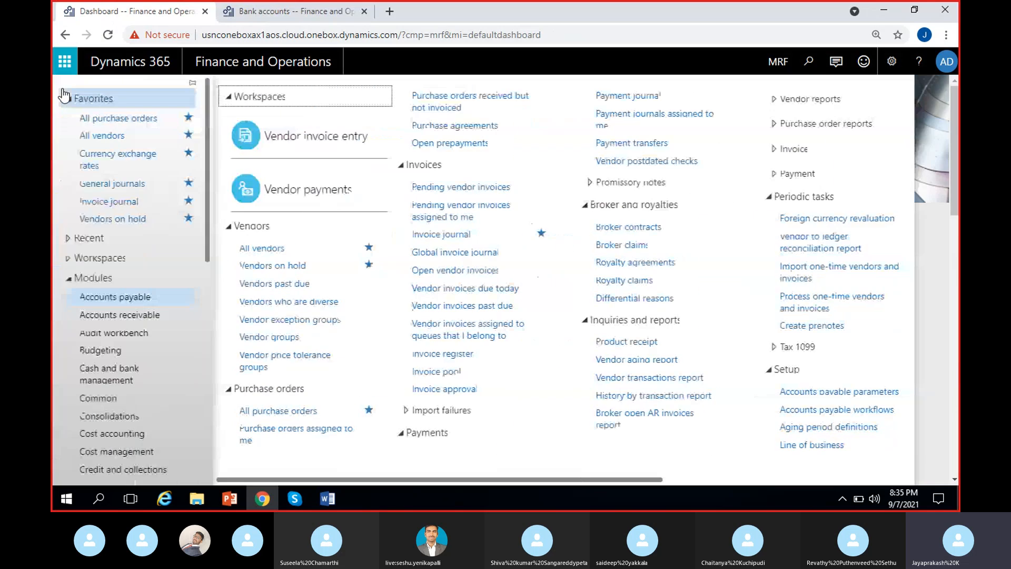
{"action": "left_click", "coordinate": [136, 301]}
{"action": "left_click", "coordinate": [135, 301]}
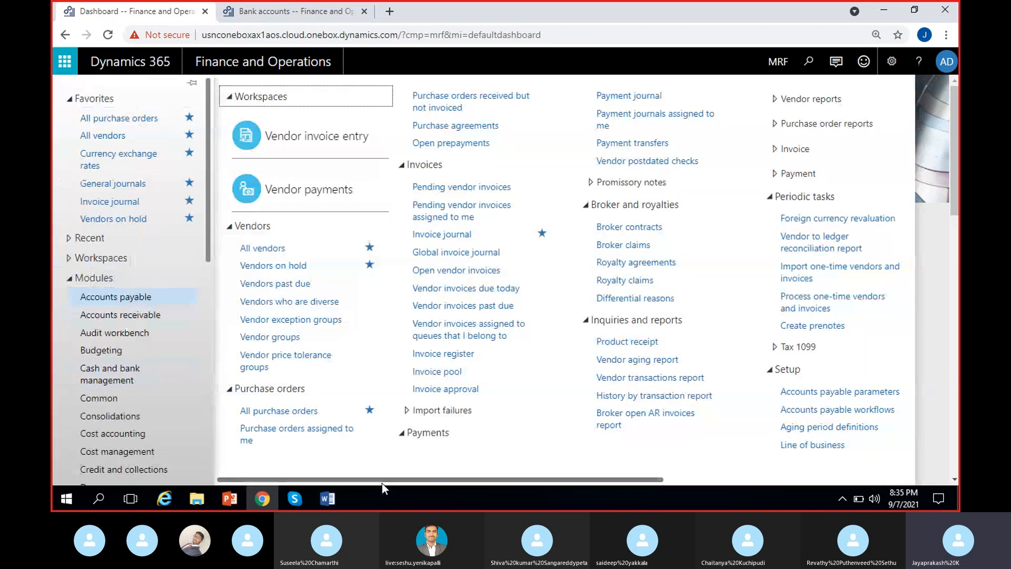
{"action": "left_click_drag", "start_coordinate": [381, 480], "coordinate": [558, 479]}
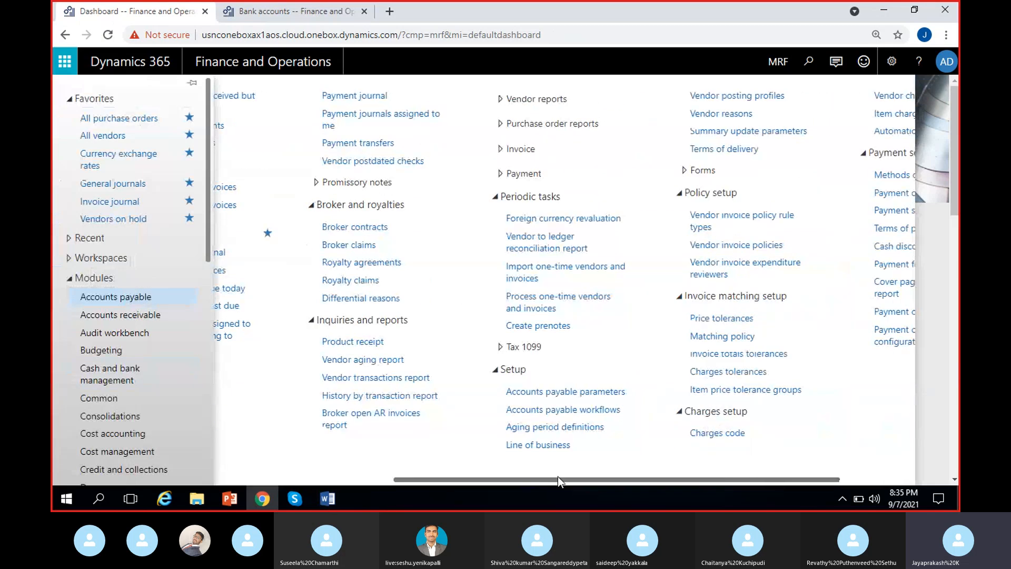
{"action": "left_click_drag", "start_coordinate": [558, 480], "coordinate": [396, 481]}
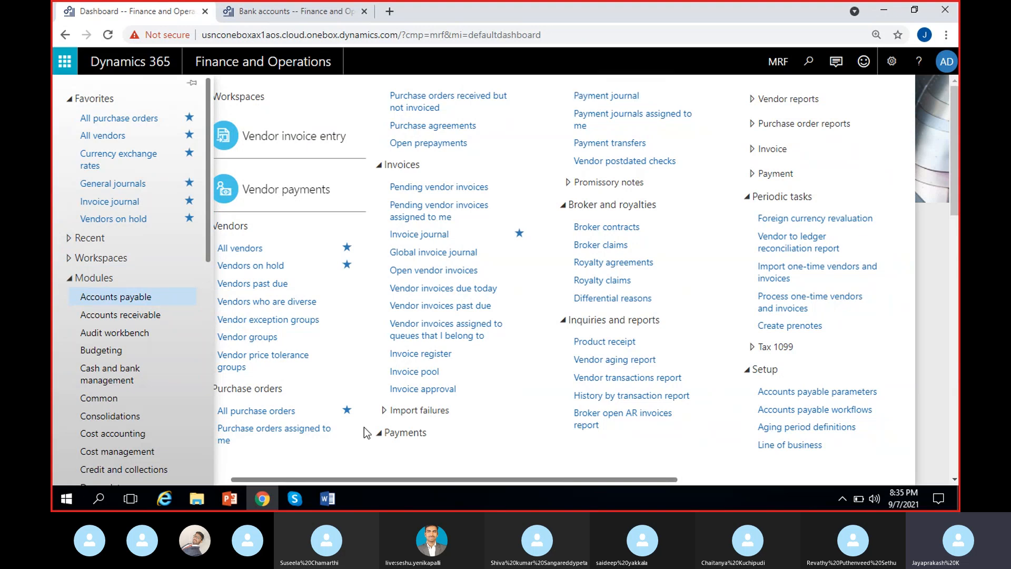
{"action": "left_click", "coordinate": [595, 97]}
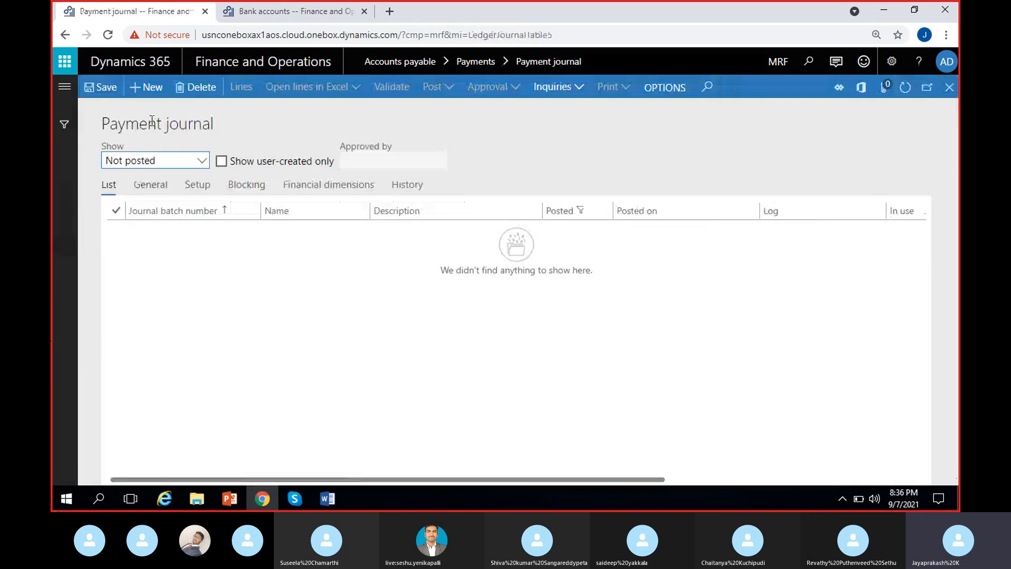
Step: View all payment journals, including the posted one, and return the list to the not posted journals
{"action": "left_click", "coordinate": [203, 160]}
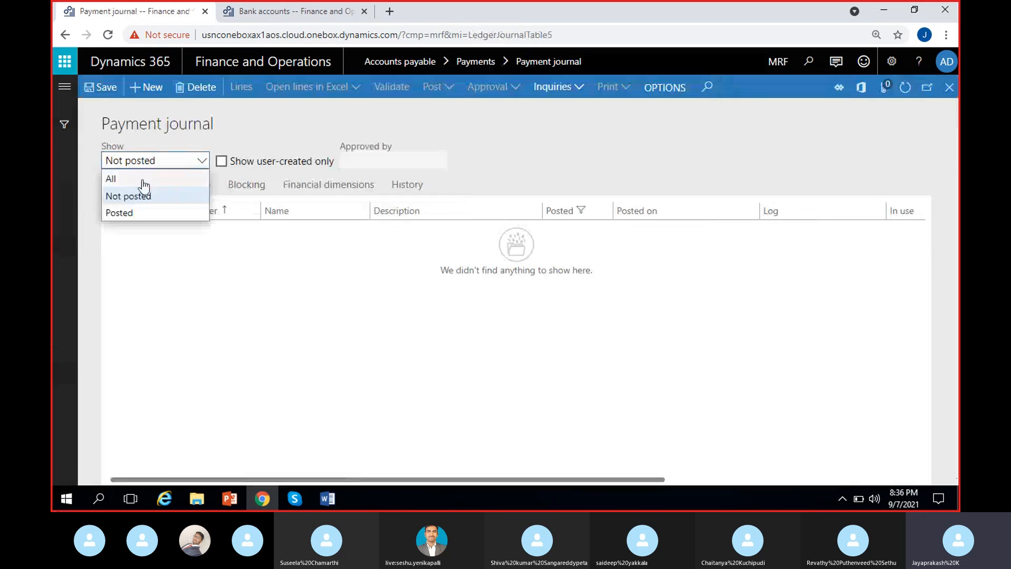
{"action": "left_click", "coordinate": [152, 183]}
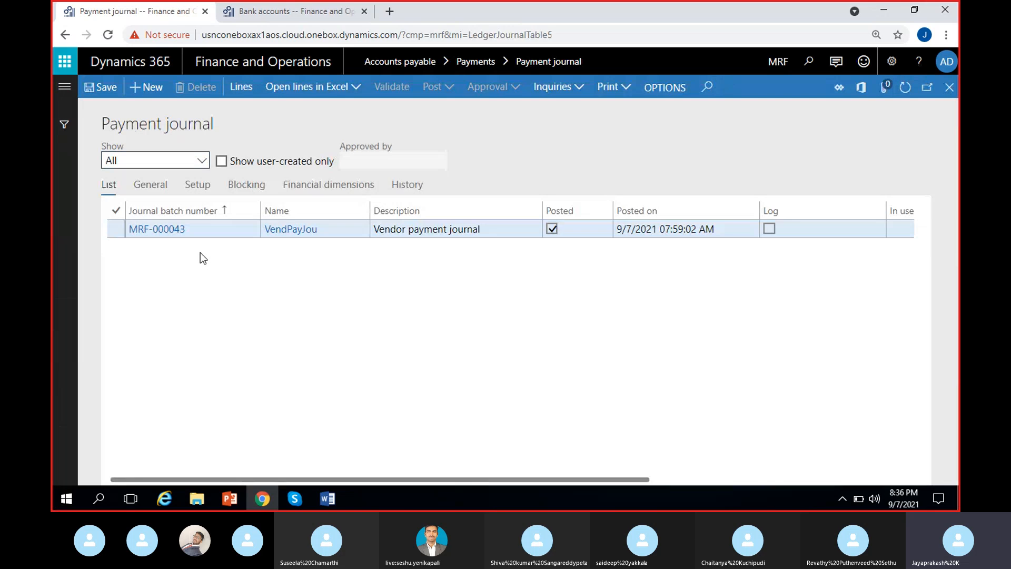
{"action": "left_click", "coordinate": [199, 161]}
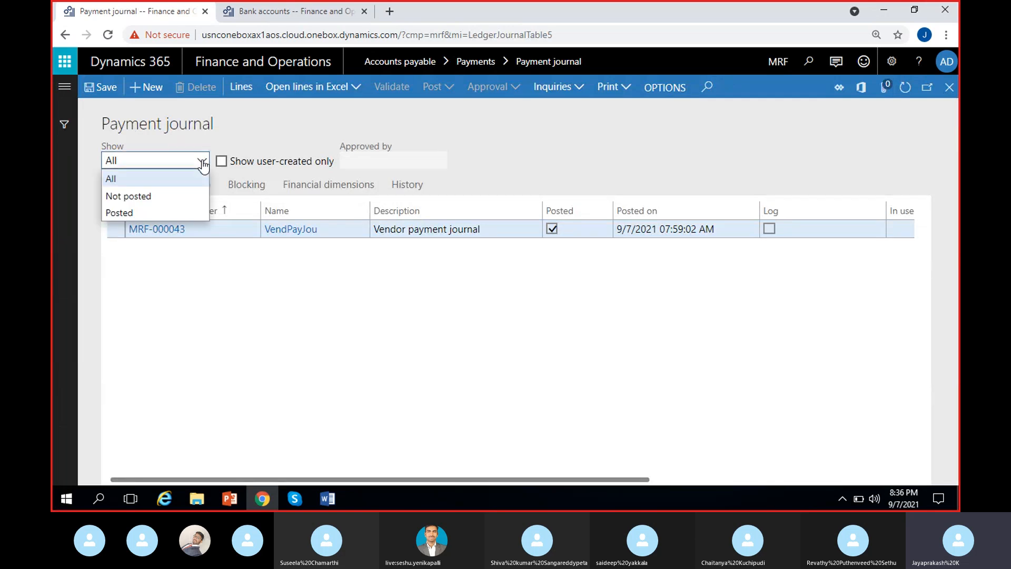
{"action": "left_click", "coordinate": [149, 196]}
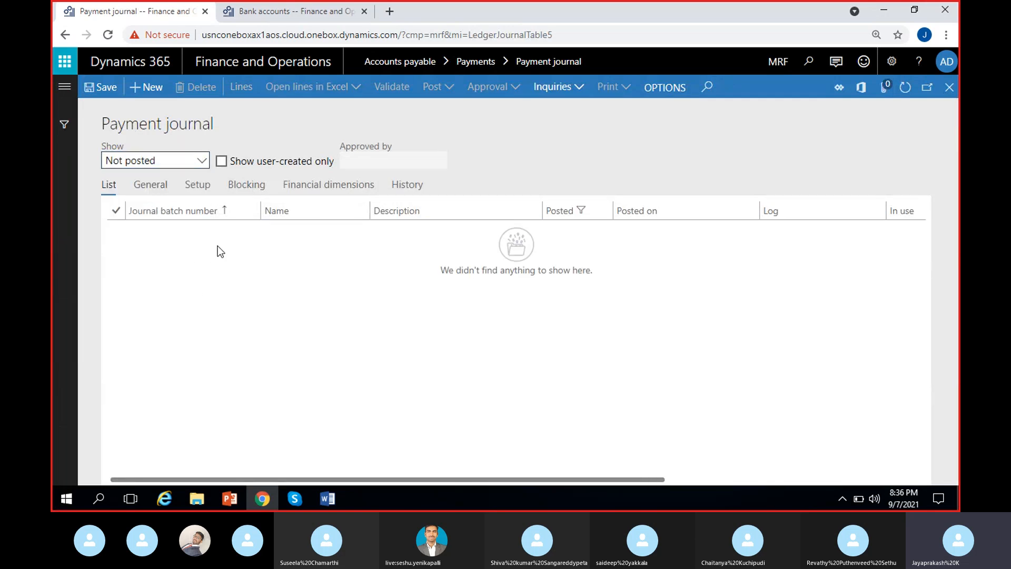
Step: Create a new payment journal with the name VendPayJou and open its lines
{"action": "left_click", "coordinate": [148, 89]}
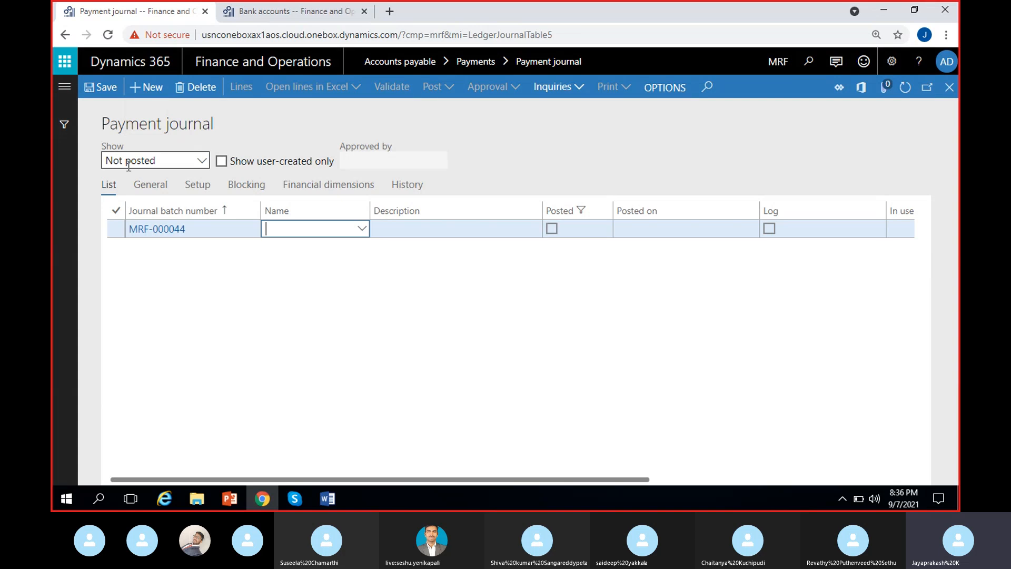
{"action": "left_click", "coordinate": [362, 229]}
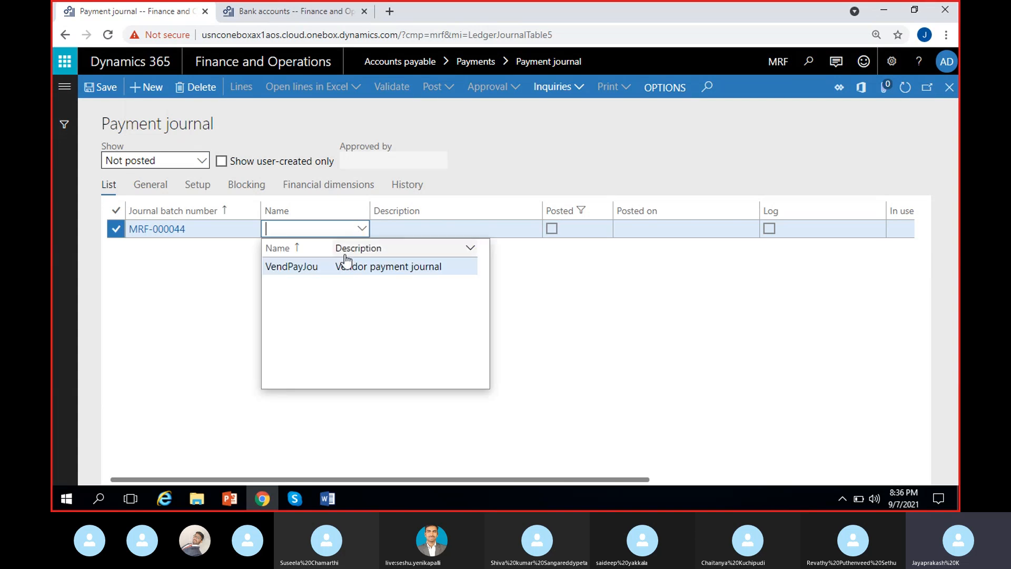
{"action": "left_click", "coordinate": [336, 261]}
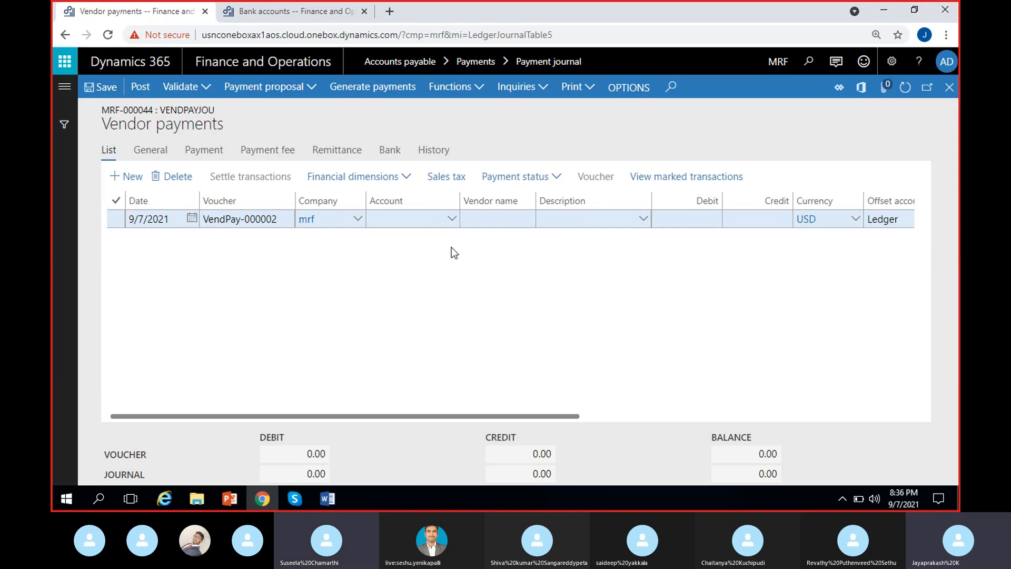
Step: Select the vendor Maruthi suzuki on the payment line and enter a debit amount of 1,200
{"action": "left_click", "coordinate": [453, 219]}
{"action": "left_click", "coordinate": [452, 219]}
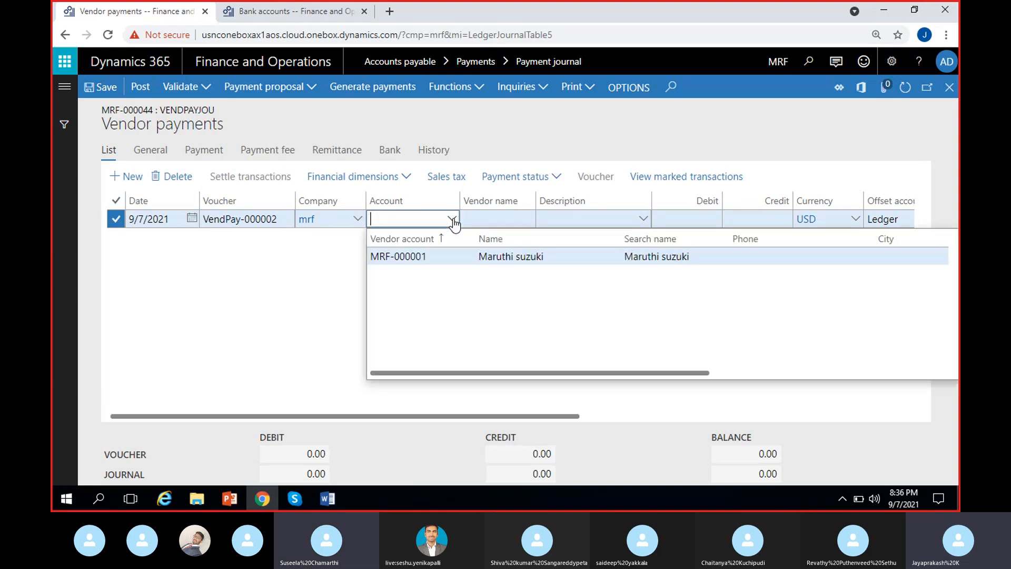
{"action": "left_click", "coordinate": [522, 255]}
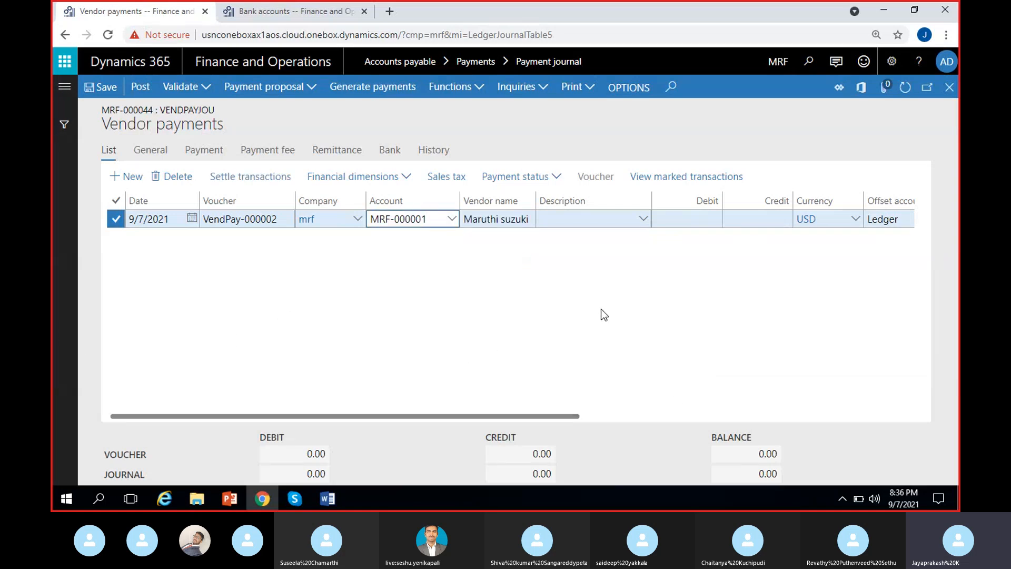
{"action": "left_click", "coordinate": [586, 217]}
{"action": "type", "text": "1"}
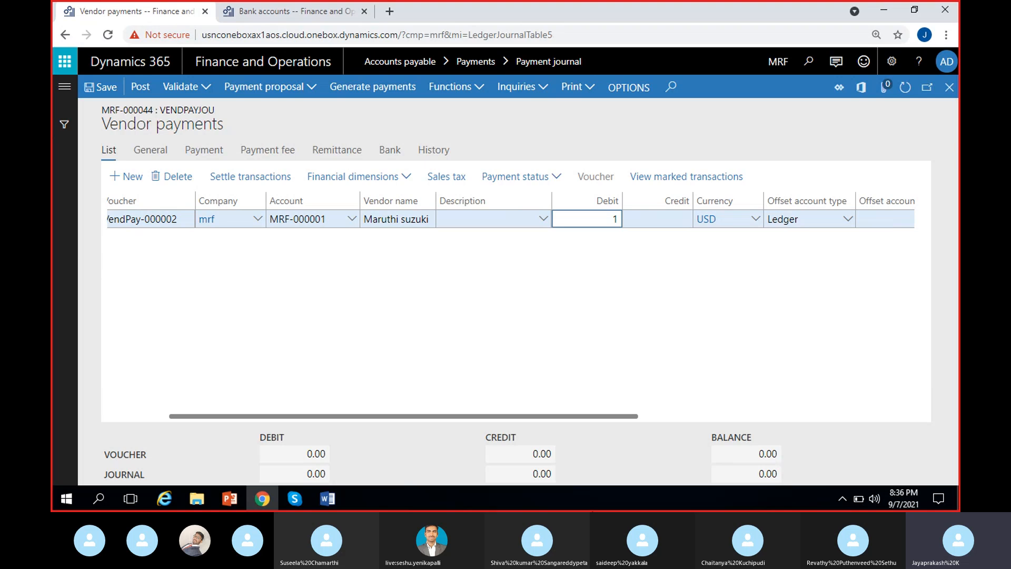
{"action": "type", "text": "200"}
{"action": "left_click", "coordinate": [585, 322]}
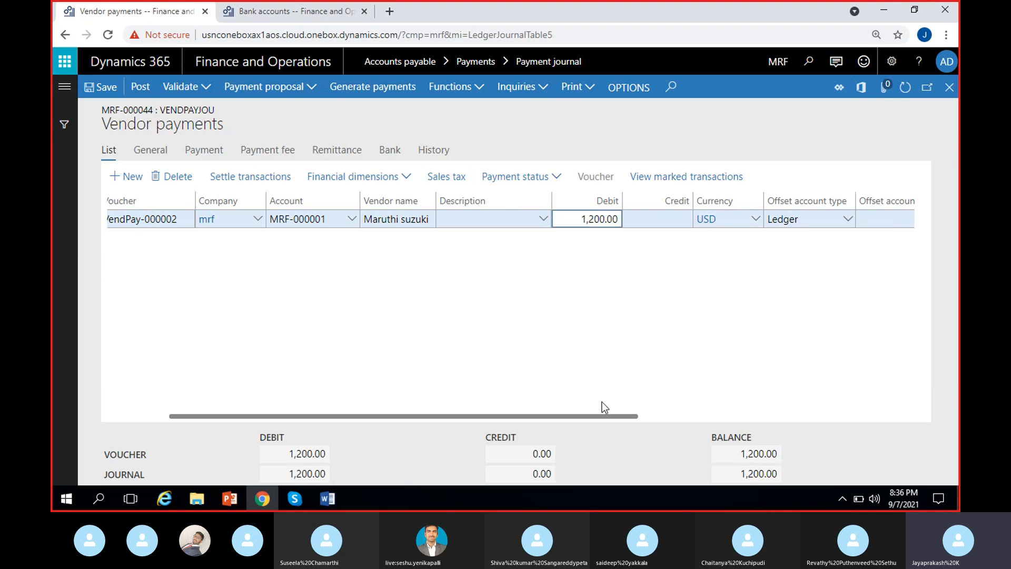
Step: Set the payment line's offset account to the bank account ICICI-1 and its method of payment to Check
{"action": "scroll", "coordinate": [578, 336], "scroll_direction": "right", "scroll_amount": 2}
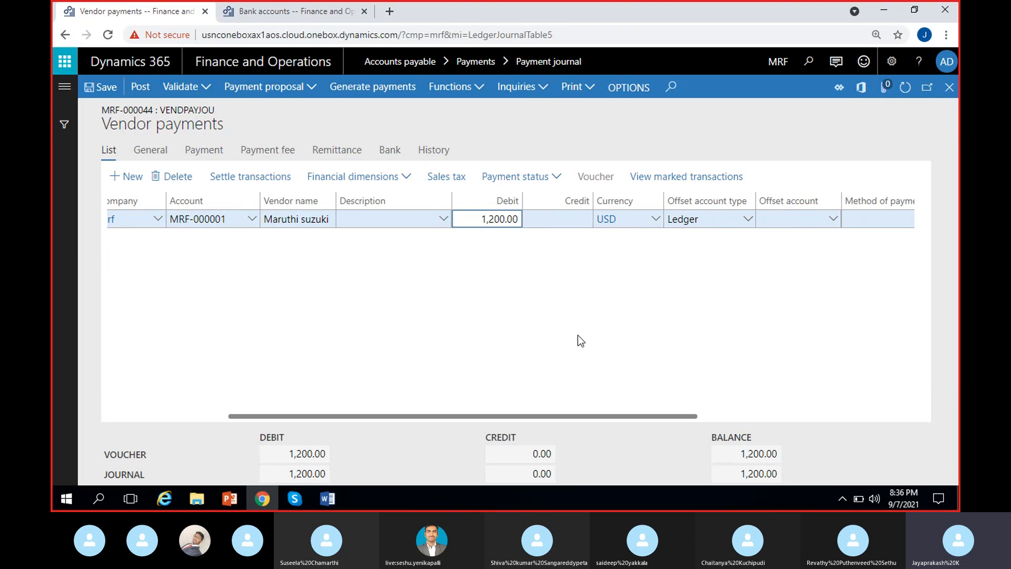
{"action": "scroll", "coordinate": [578, 335], "scroll_direction": "right", "scroll_amount": 2}
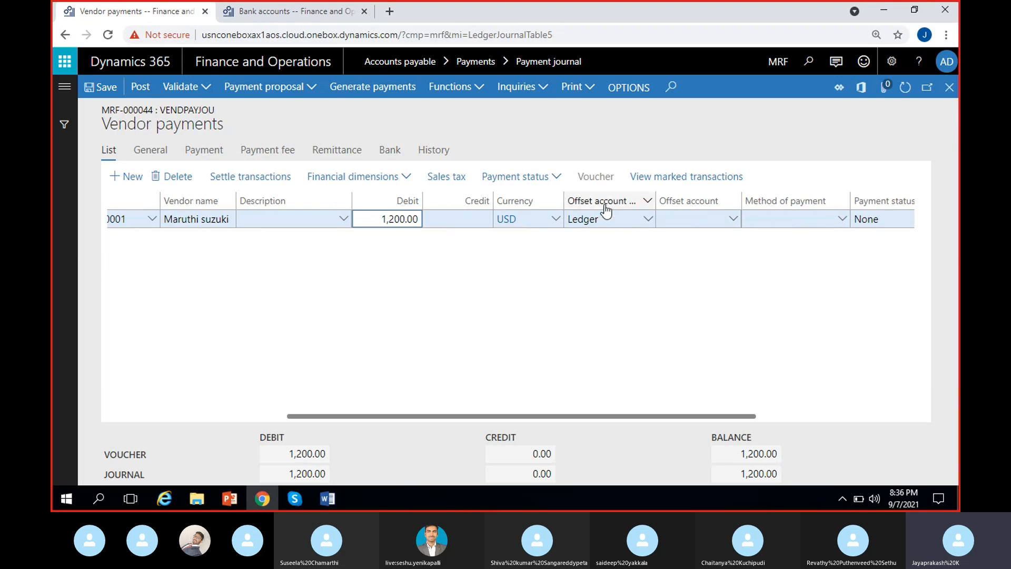
{"action": "left_click", "coordinate": [648, 219]}
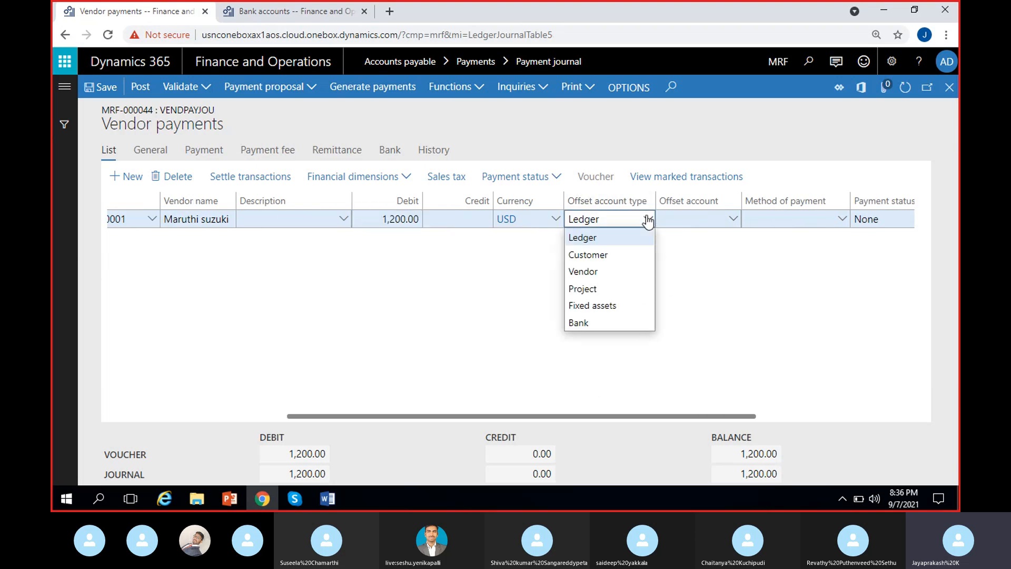
{"action": "left_click", "coordinate": [585, 322]}
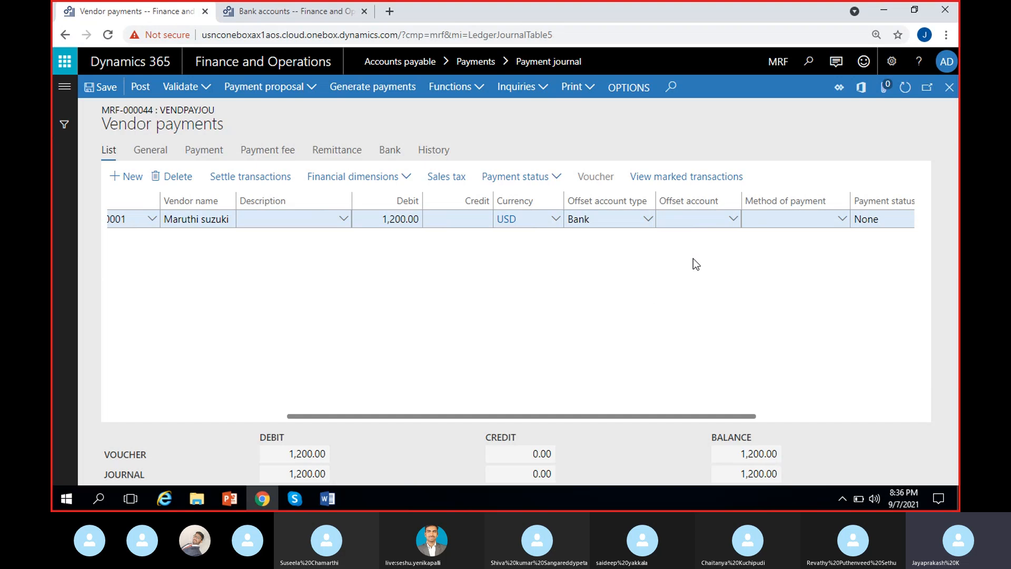
{"action": "left_click", "coordinate": [730, 224]}
{"action": "left_click", "coordinate": [732, 221]}
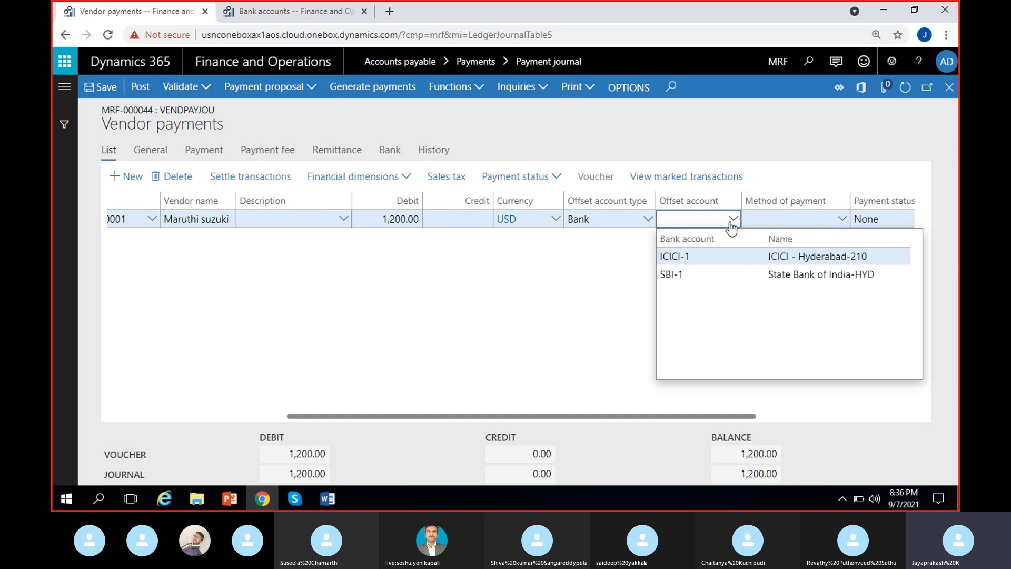
{"action": "left_click", "coordinate": [706, 251]}
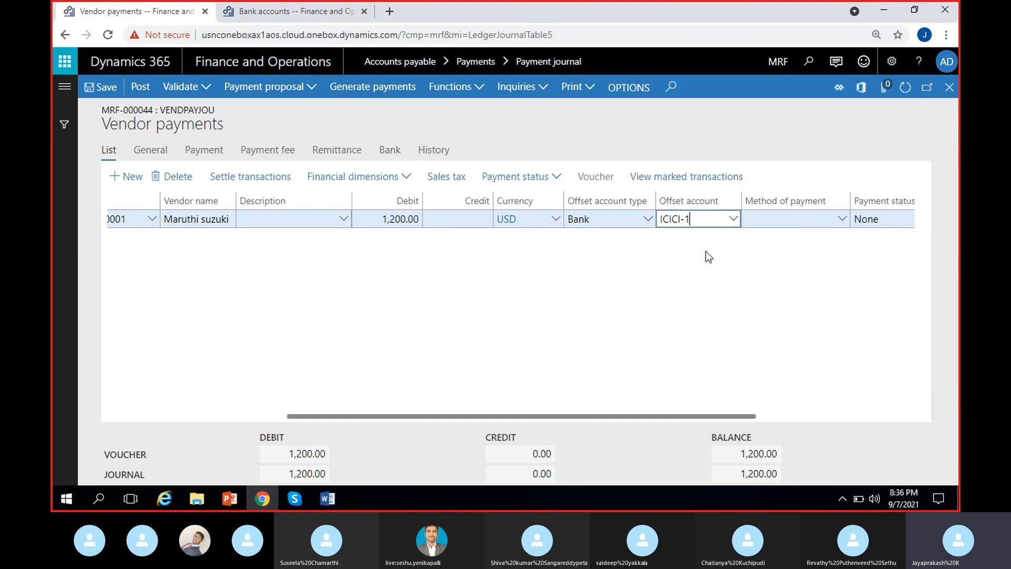
{"action": "left_click", "coordinate": [842, 220]}
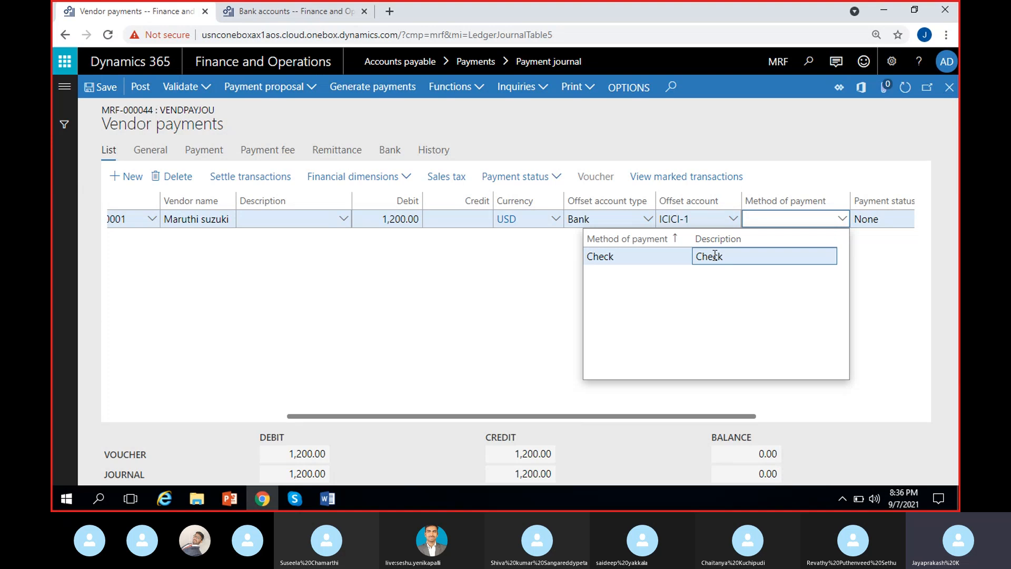
{"action": "left_click", "coordinate": [734, 263]}
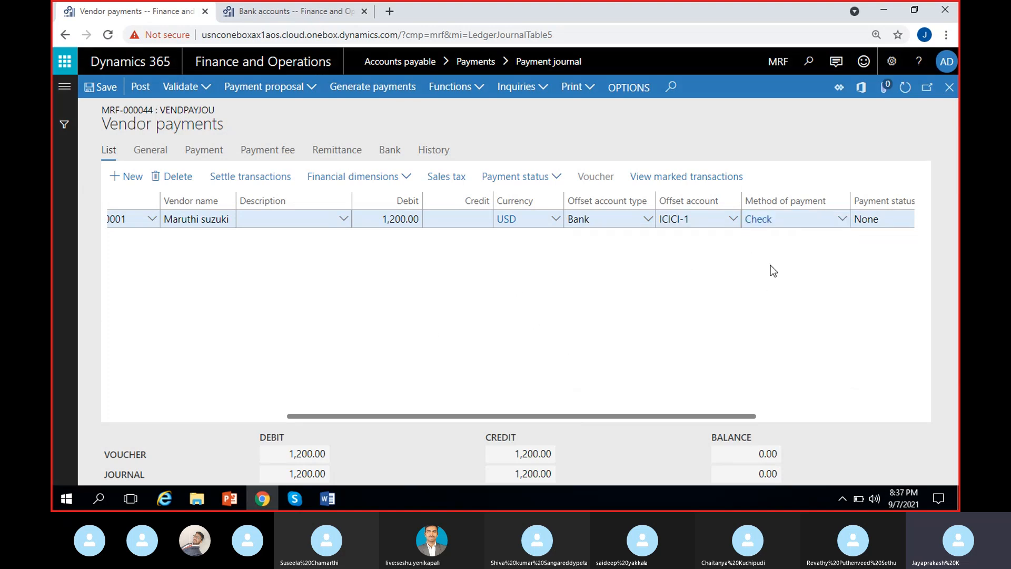
Step: Examine the check number field and review the vendor, amount and offset account of the payment line
{"action": "scroll", "coordinate": [755, 324], "scroll_direction": "right", "scroll_amount": 2}
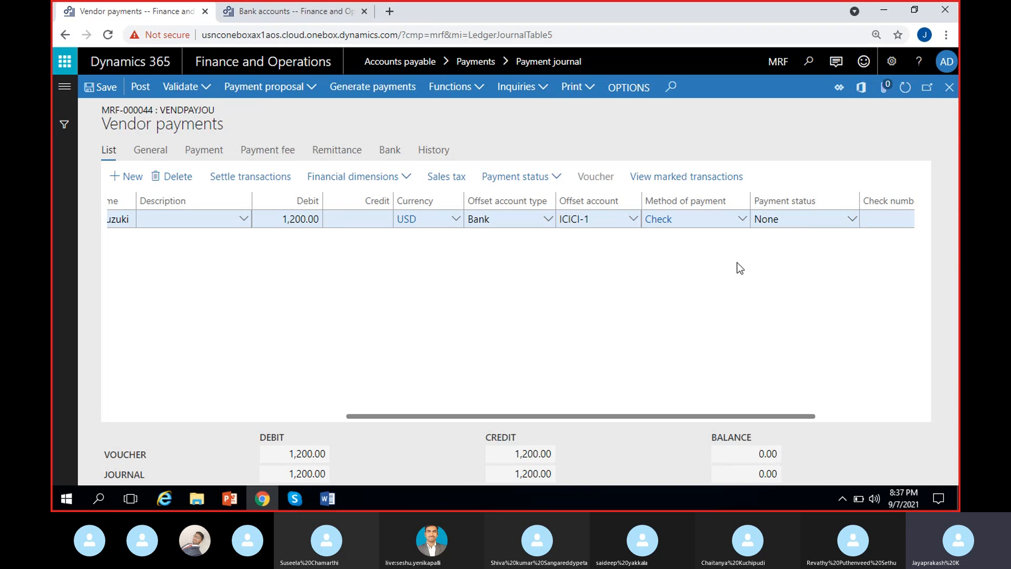
{"action": "scroll", "coordinate": [809, 270], "scroll_direction": "right", "scroll_amount": 2}
{"action": "left_click", "coordinate": [806, 219]}
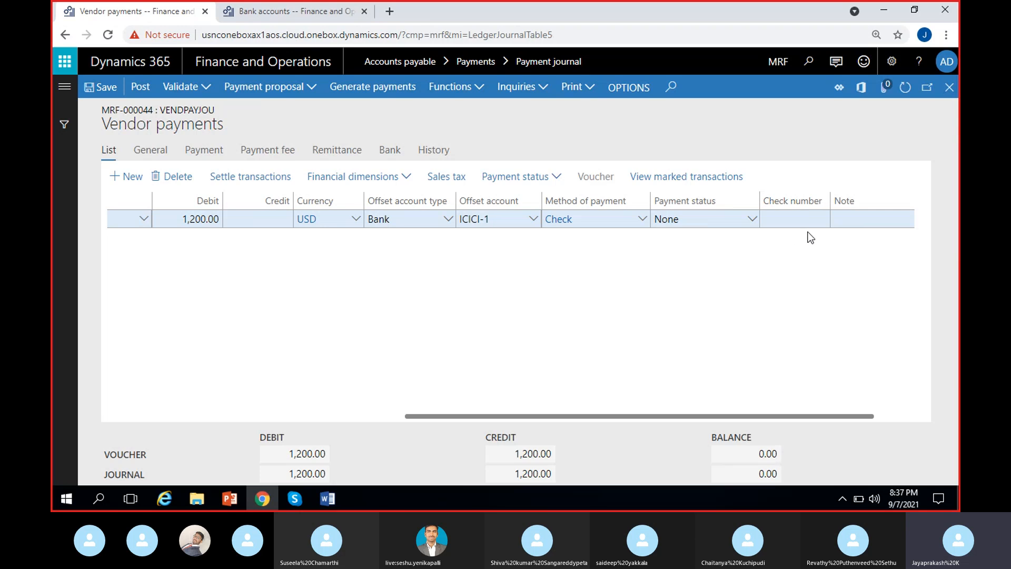
{"action": "left_click", "coordinate": [797, 221]}
{"action": "scroll", "coordinate": [346, 339], "scroll_direction": "left", "scroll_amount": 4}
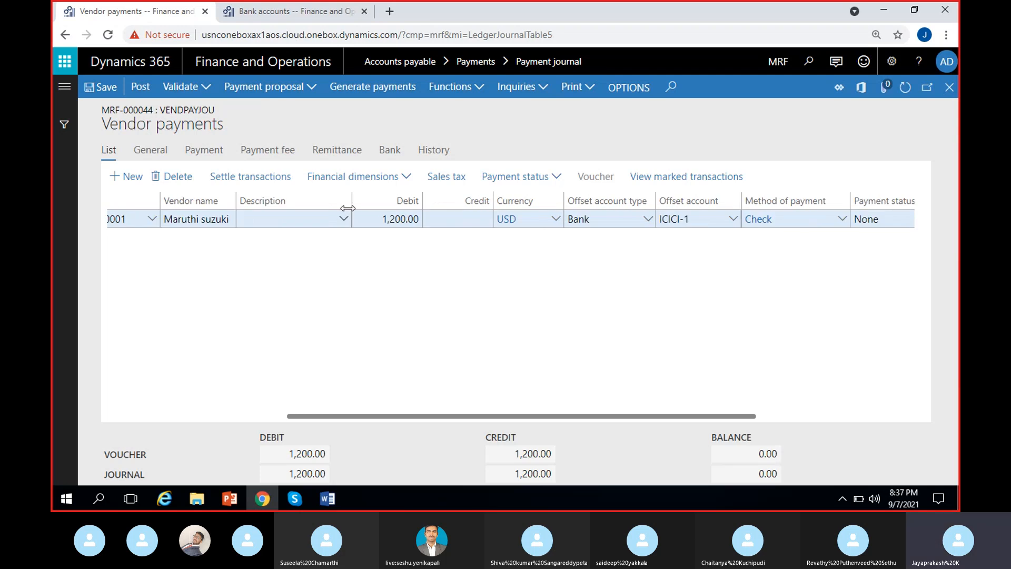
{"action": "scroll", "coordinate": [247, 305], "scroll_direction": "left", "scroll_amount": 3}
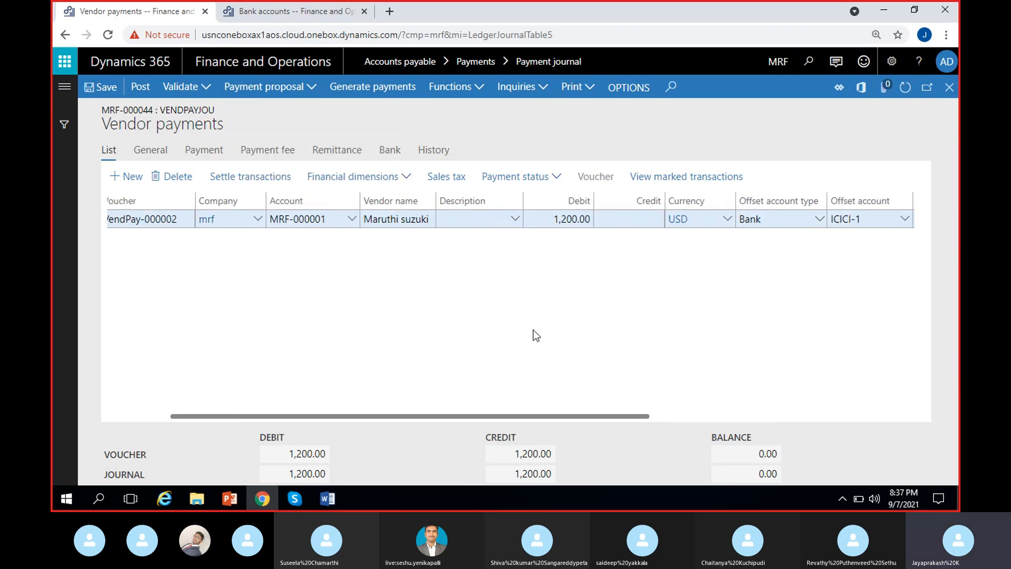
{"action": "scroll", "coordinate": [688, 334], "scroll_direction": "right", "scroll_amount": 2}
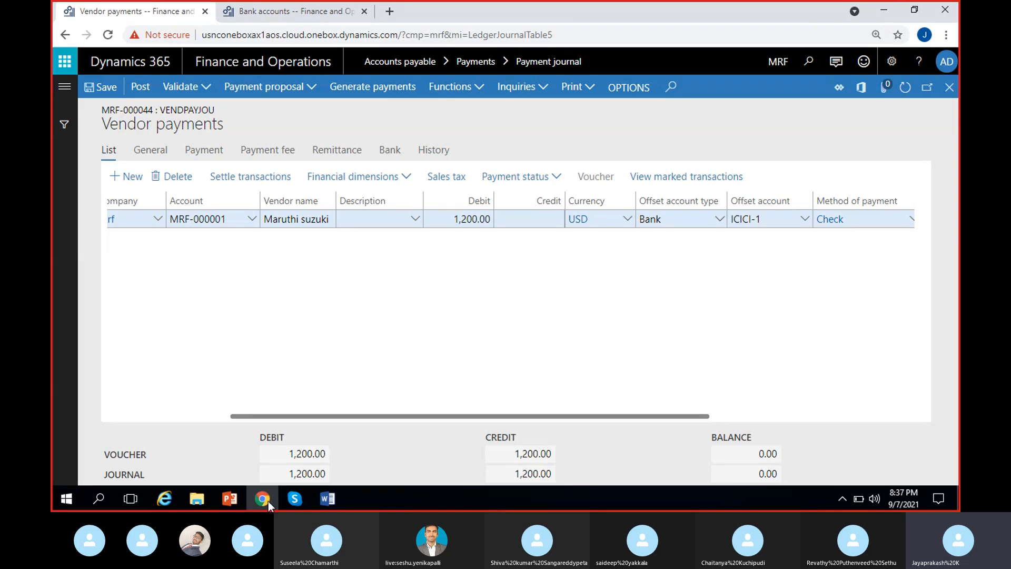
{"action": "left_click", "coordinate": [293, 499]}
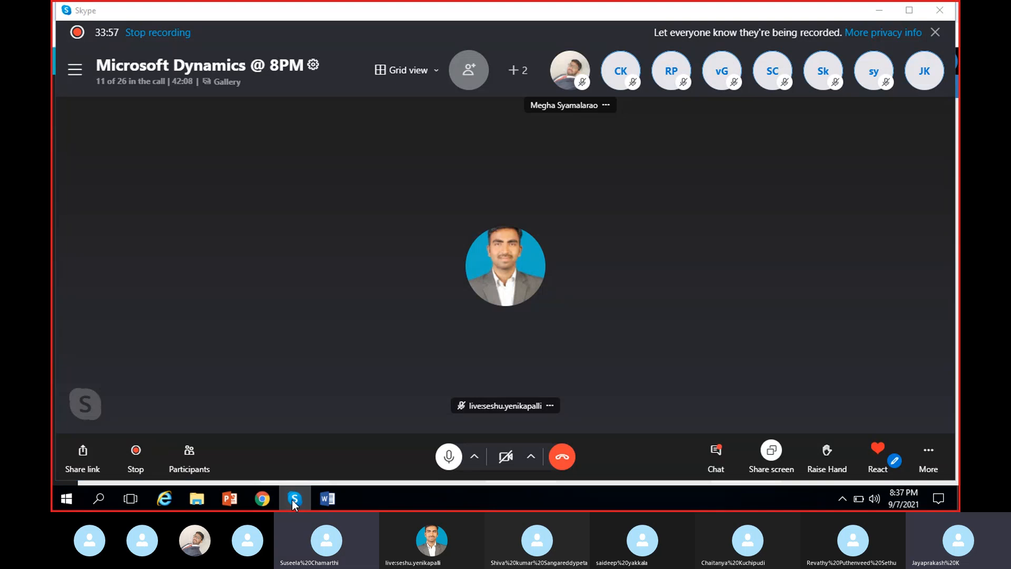
{"action": "left_click", "coordinate": [293, 499]}
{"action": "left_click", "coordinate": [857, 108]}
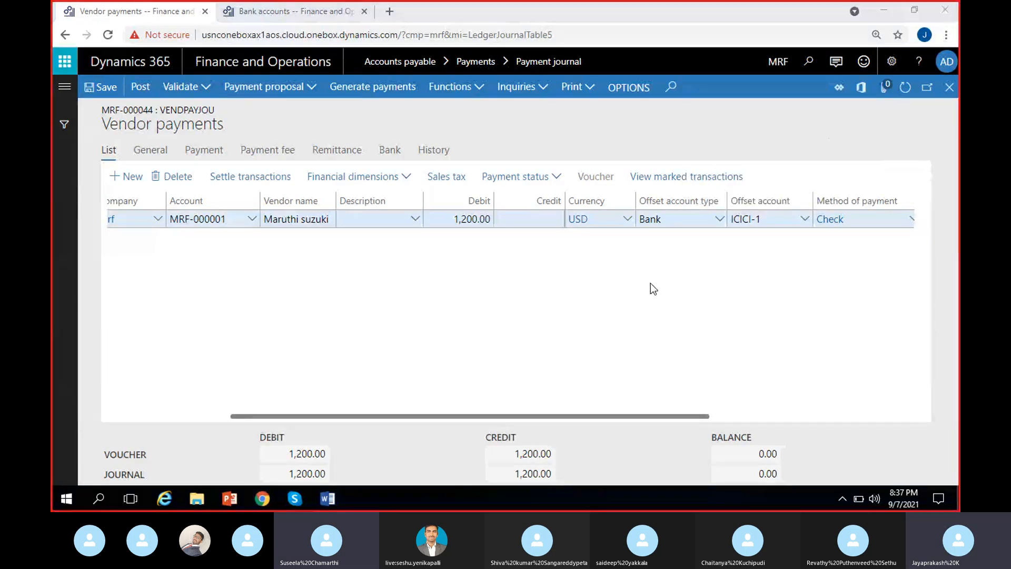
Step: Set the offset account's financial dimensions to customer 900 and cost center CC/1, and choose a department
{"action": "left_click", "coordinate": [383, 179]}
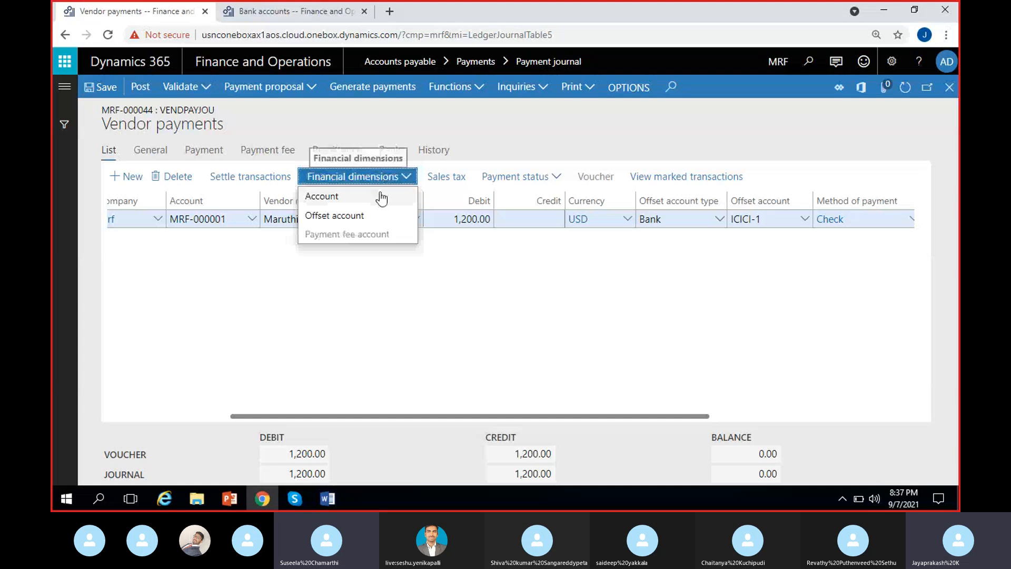
{"action": "left_click", "coordinate": [350, 216]}
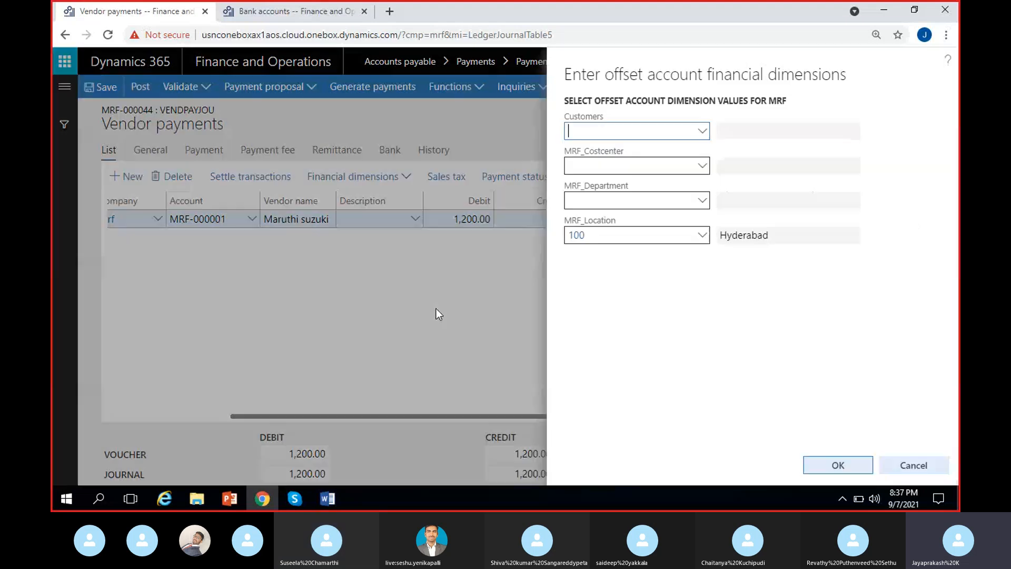
{"action": "left_click", "coordinate": [702, 131]}
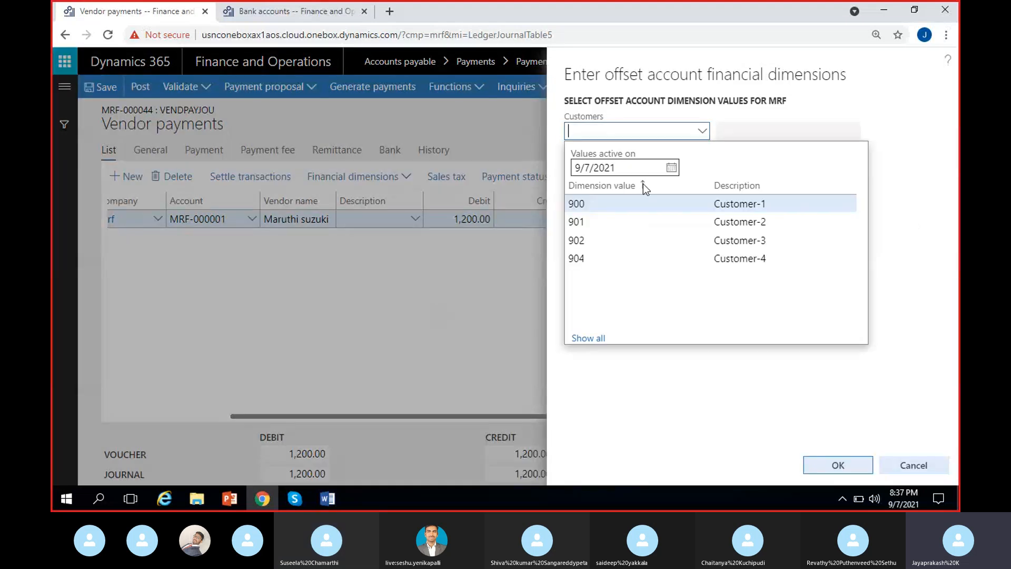
{"action": "left_click", "coordinate": [617, 205]}
{"action": "left_click", "coordinate": [701, 165]}
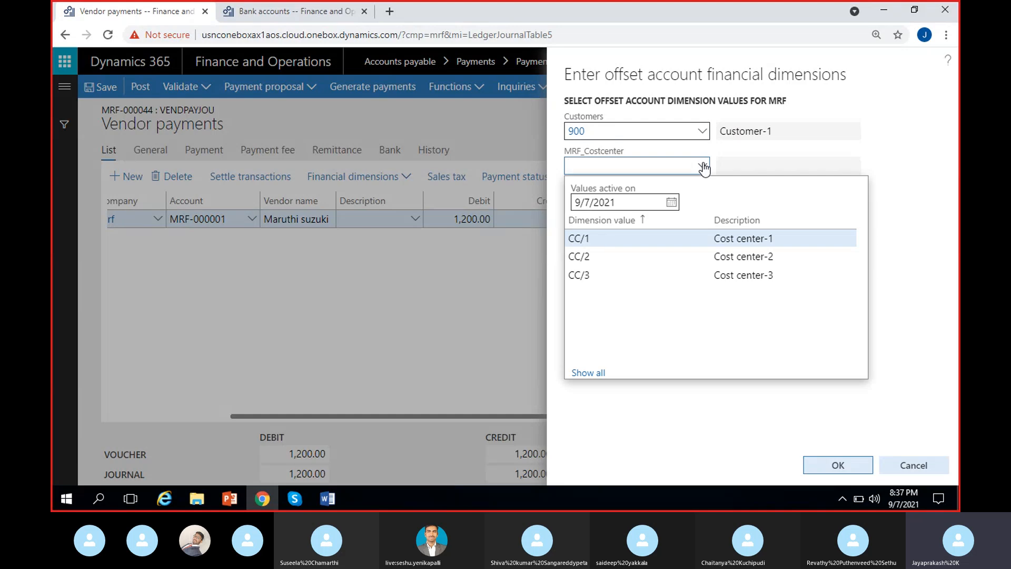
{"action": "left_click", "coordinate": [608, 243]}
{"action": "left_click", "coordinate": [703, 203]}
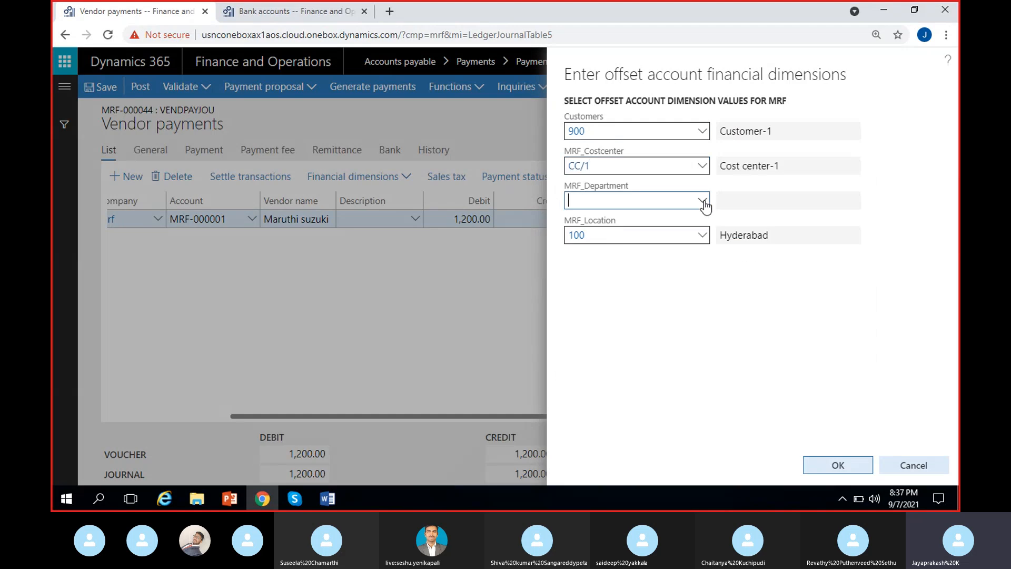
{"action": "left_click", "coordinate": [629, 272]}
{"action": "left_click", "coordinate": [845, 454]}
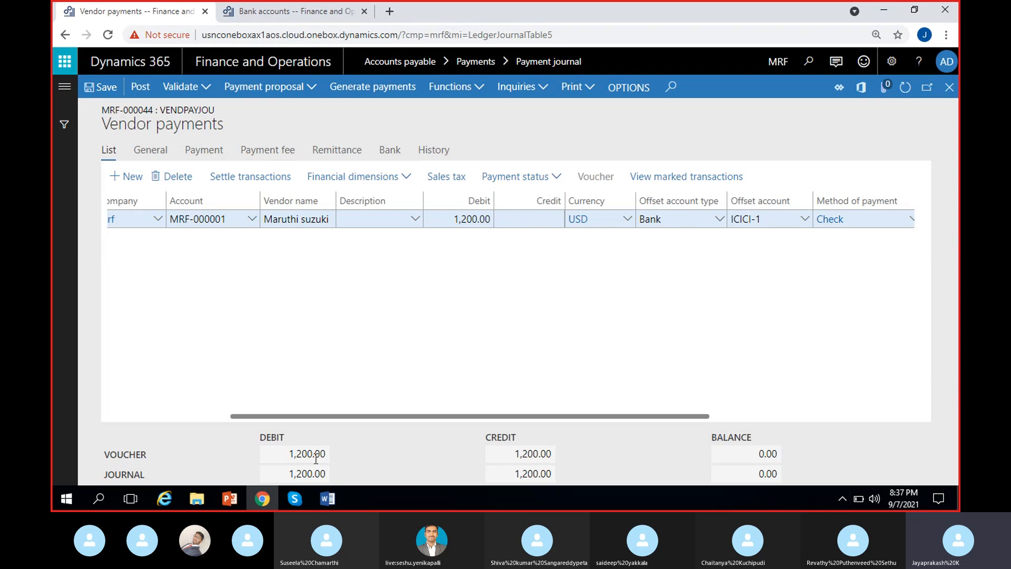
Step: Start generating payments with the export format Check for the bank account ICICI-1
{"action": "left_click", "coordinate": [364, 88]}
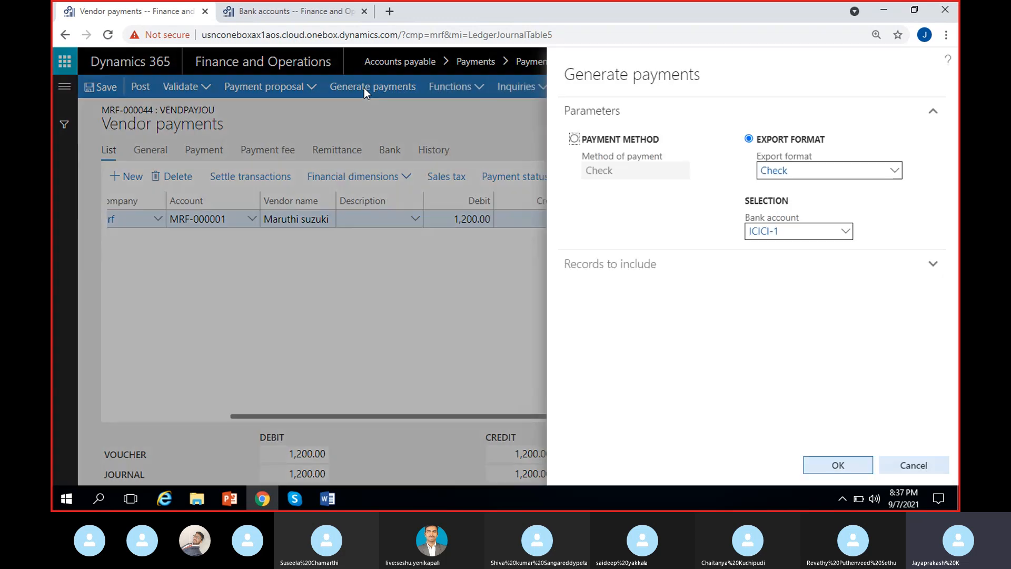
{"action": "left_click", "coordinate": [574, 139]}
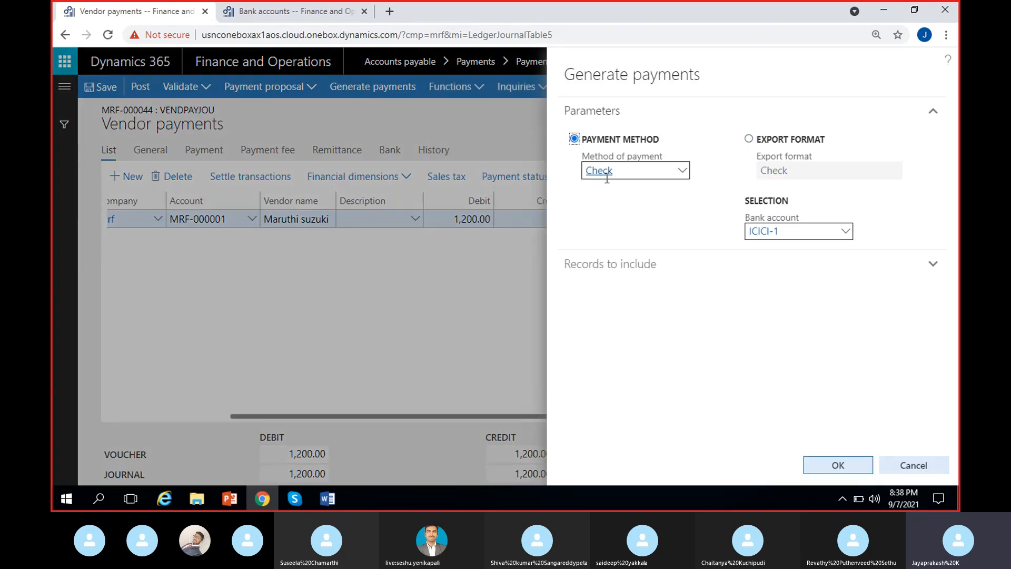
{"action": "left_click", "coordinate": [751, 140]}
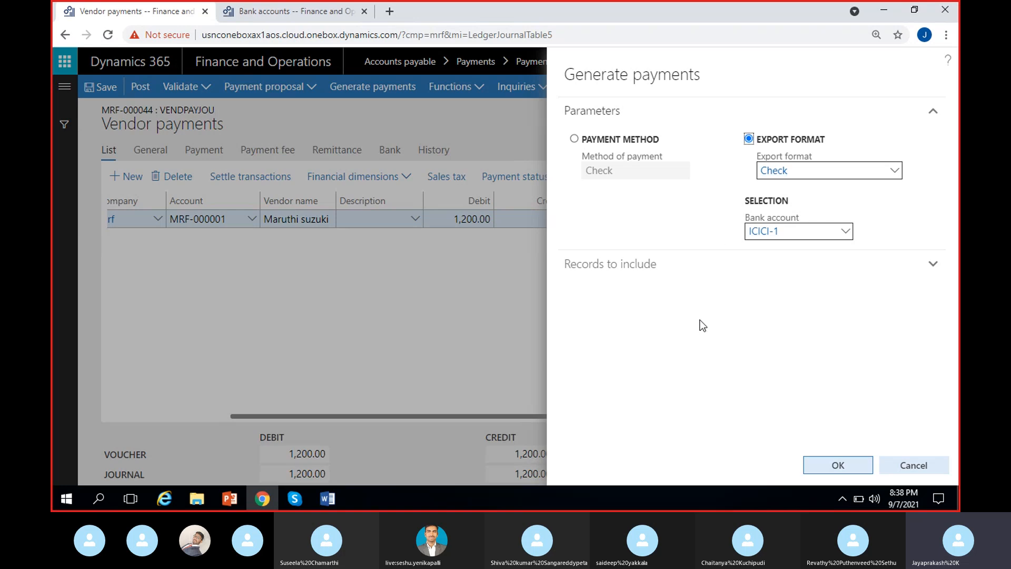
{"action": "left_click", "coordinate": [831, 461]}
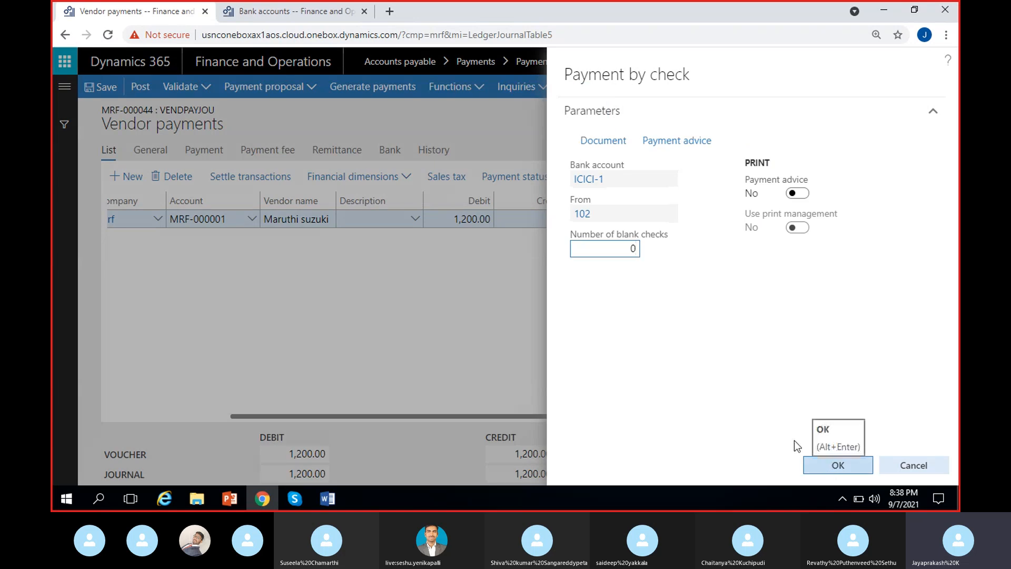
Step: Compare the starting check number of the payment by check with check 102 in the ICICI-1 bank account's check list
{"action": "left_click", "coordinate": [601, 215]}
{"action": "left_click", "coordinate": [666, 215]}
{"action": "left_click", "coordinate": [288, 15]}
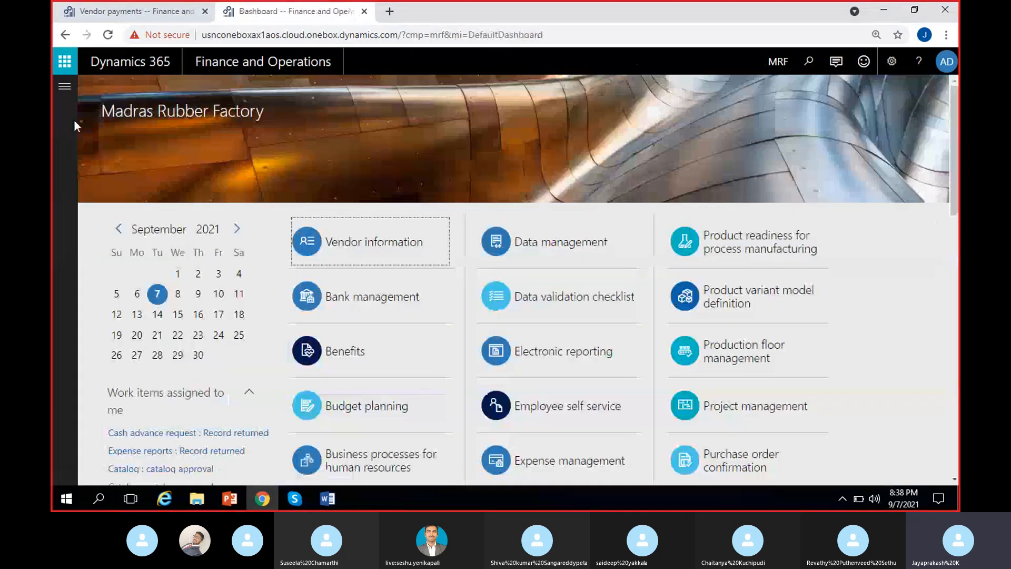
{"action": "left_click", "coordinate": [65, 87]}
{"action": "left_click", "coordinate": [289, 298]}
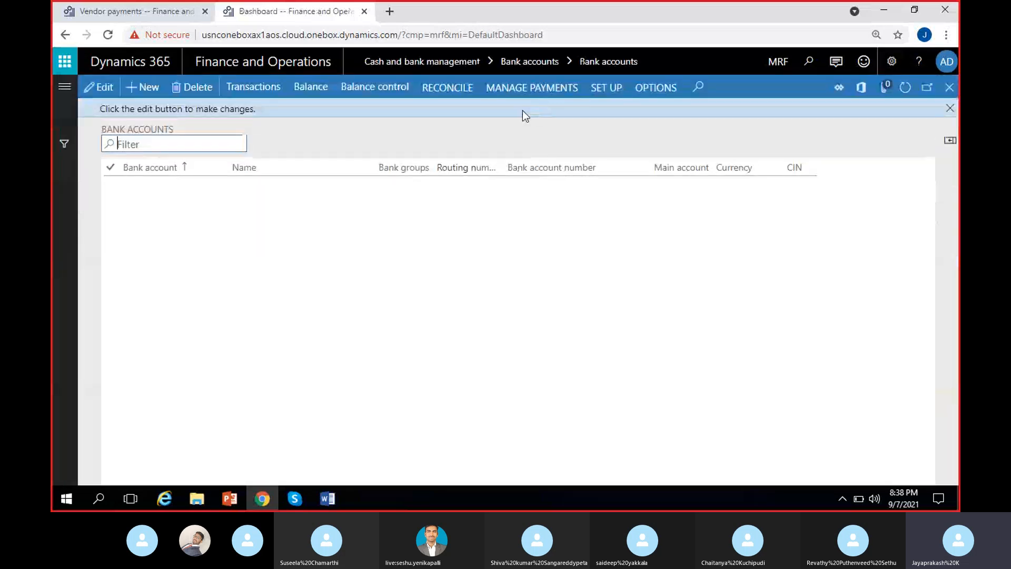
{"action": "left_click", "coordinate": [534, 89]}
{"action": "left_click", "coordinate": [451, 267]}
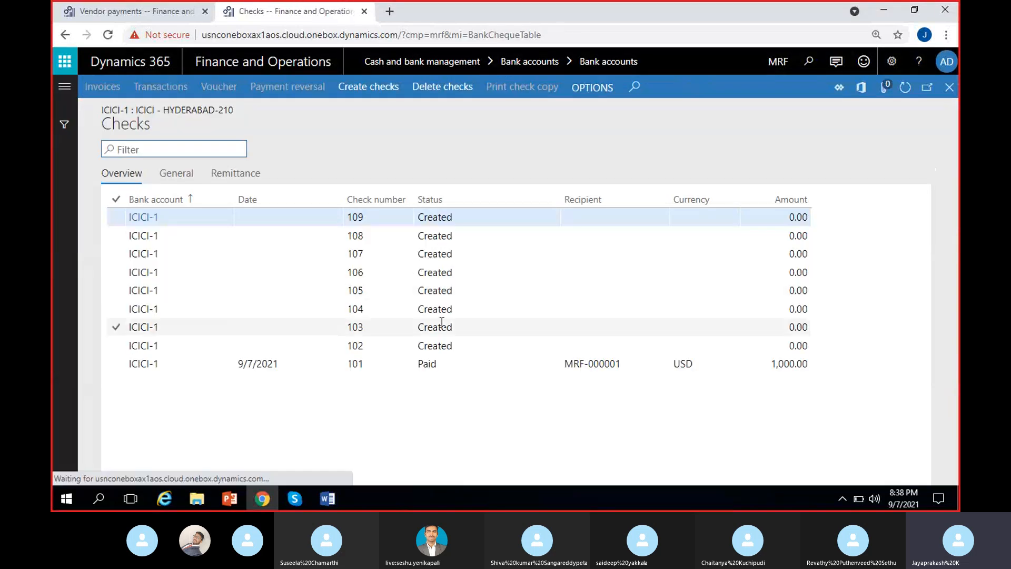
{"action": "left_click", "coordinate": [437, 347]}
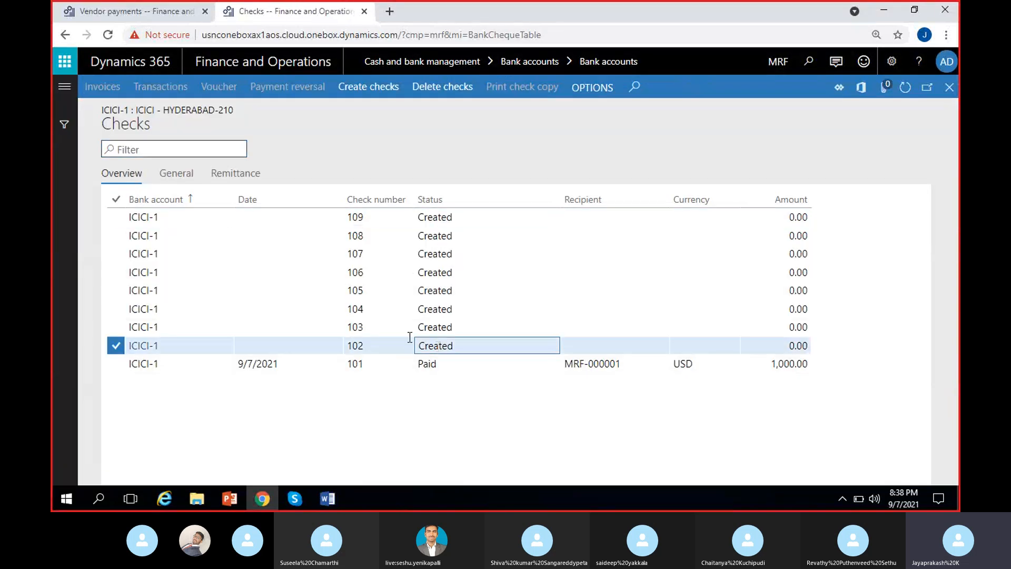
{"action": "left_click", "coordinate": [176, 11]}
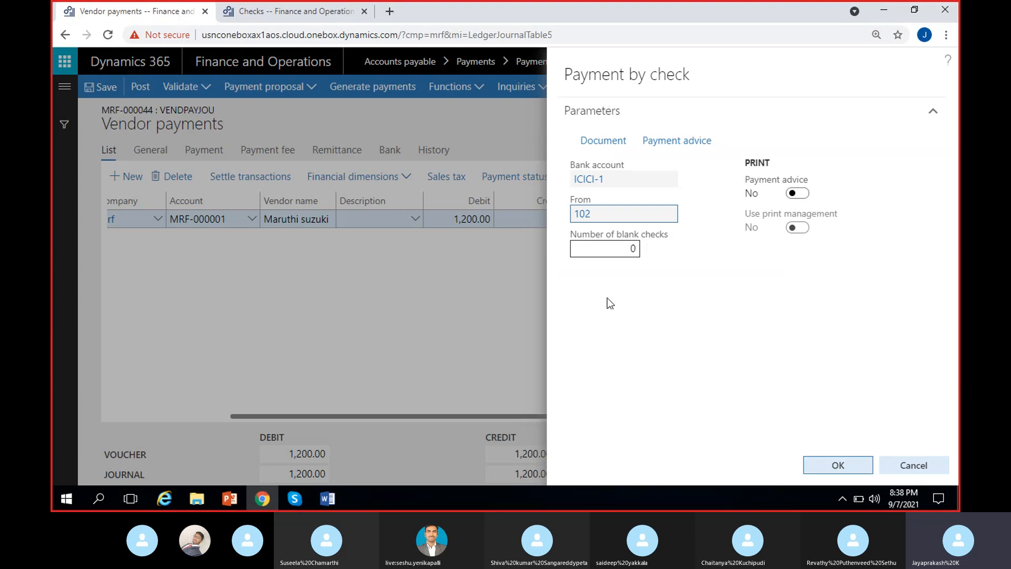
{"action": "left_click", "coordinate": [609, 218]}
{"action": "left_click", "coordinate": [666, 334]}
Step: Generate the payment by check with the document's print destination set to Screen, and dismiss the report messages
{"action": "left_click", "coordinate": [610, 140]}
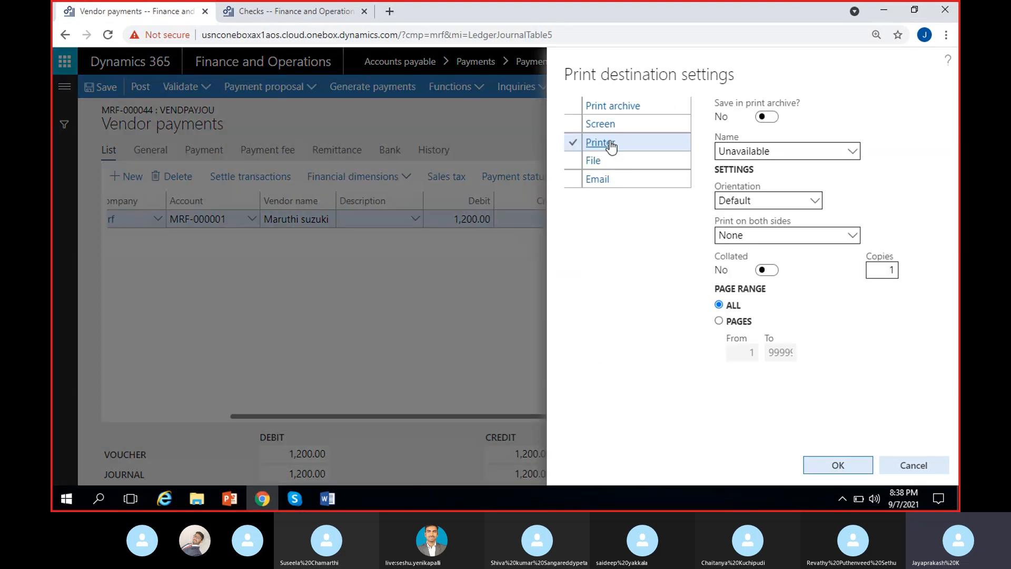
{"action": "left_click", "coordinate": [647, 127]}
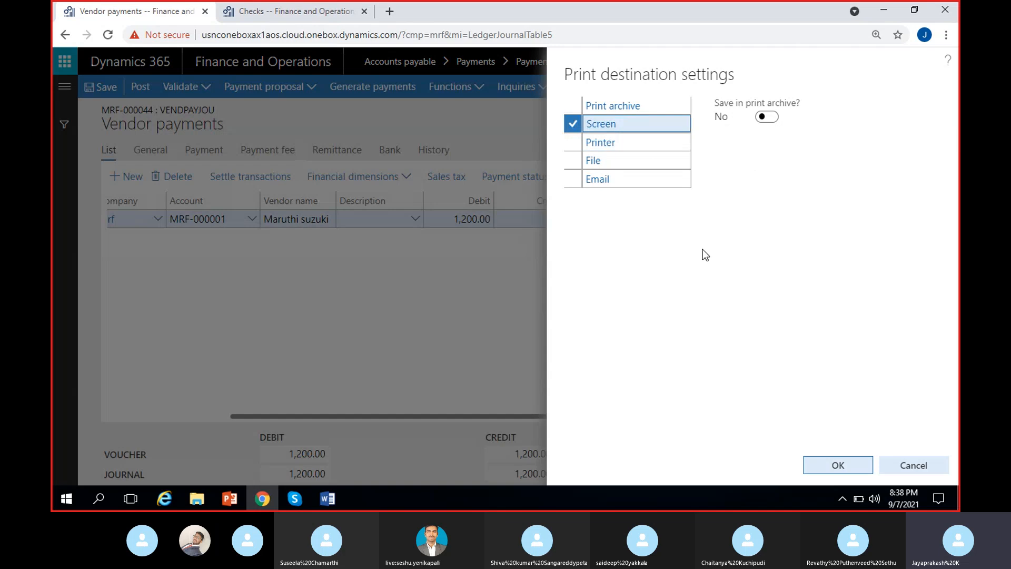
{"action": "left_click", "coordinate": [831, 466]}
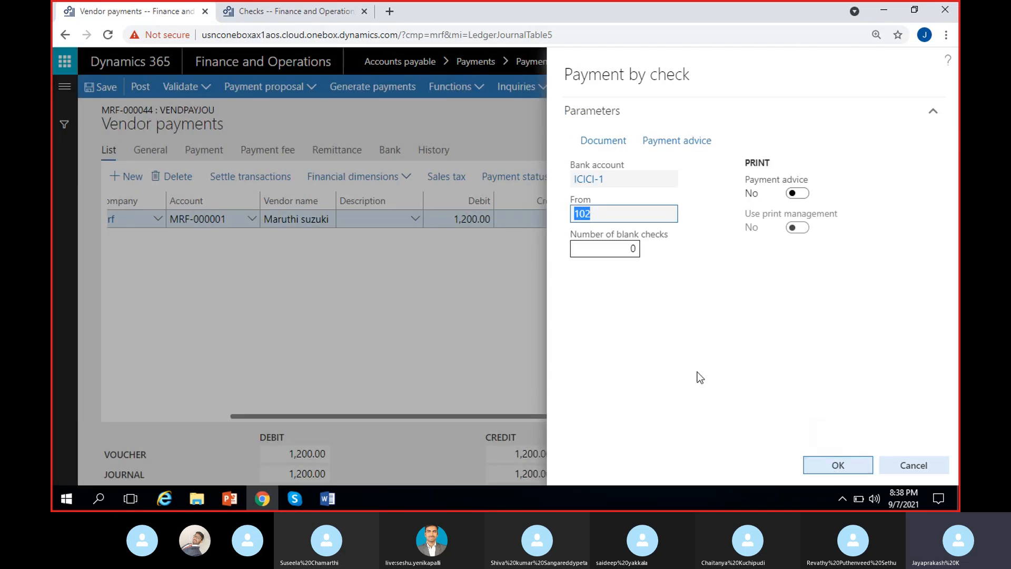
{"action": "left_click", "coordinate": [838, 468]}
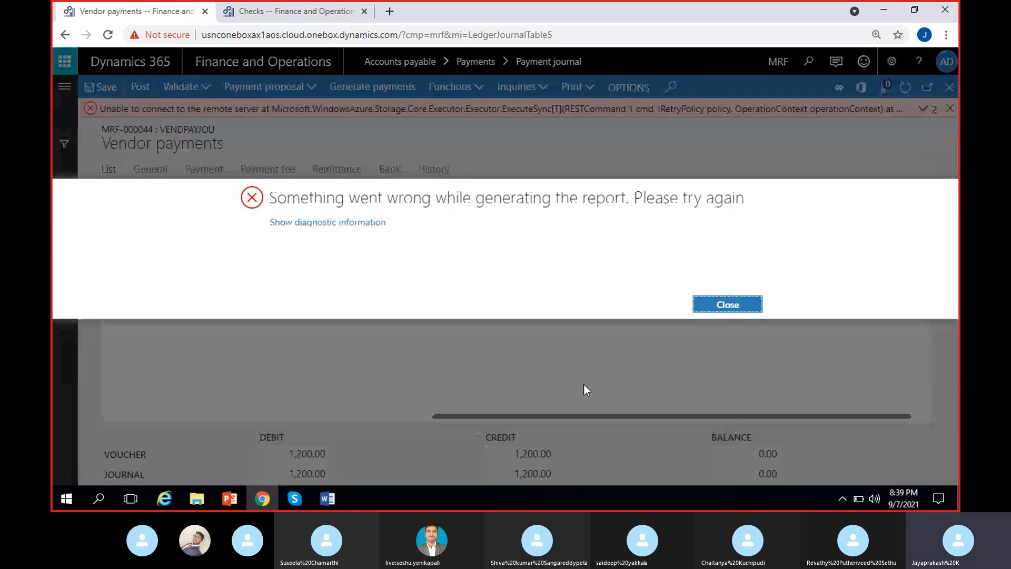
{"action": "left_click", "coordinate": [750, 306]}
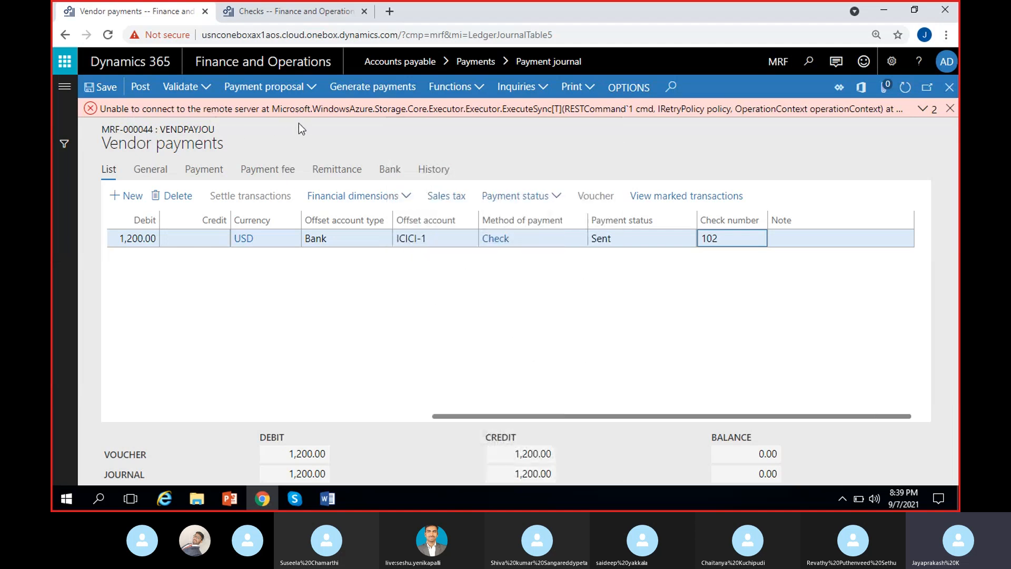
{"action": "left_click", "coordinate": [923, 108]}
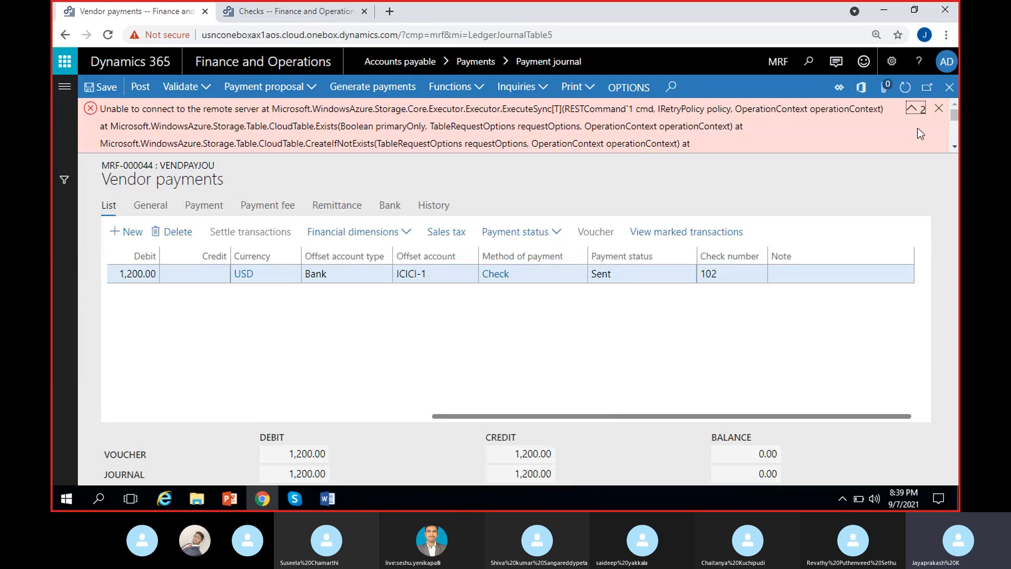
{"action": "left_click", "coordinate": [911, 108]}
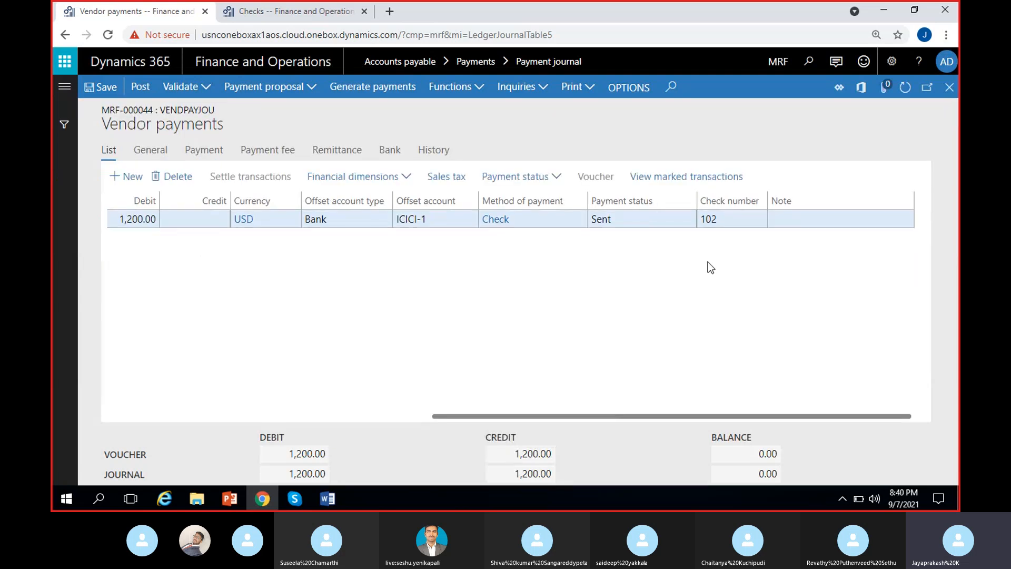
Step: Examine the check number and payment status of the vendor payment line
{"action": "left_click", "coordinate": [722, 218]}
{"action": "left_click", "coordinate": [716, 242]}
{"action": "left_click", "coordinate": [721, 220]}
{"action": "left_click", "coordinate": [718, 240]}
{"action": "left_click", "coordinate": [635, 221]}
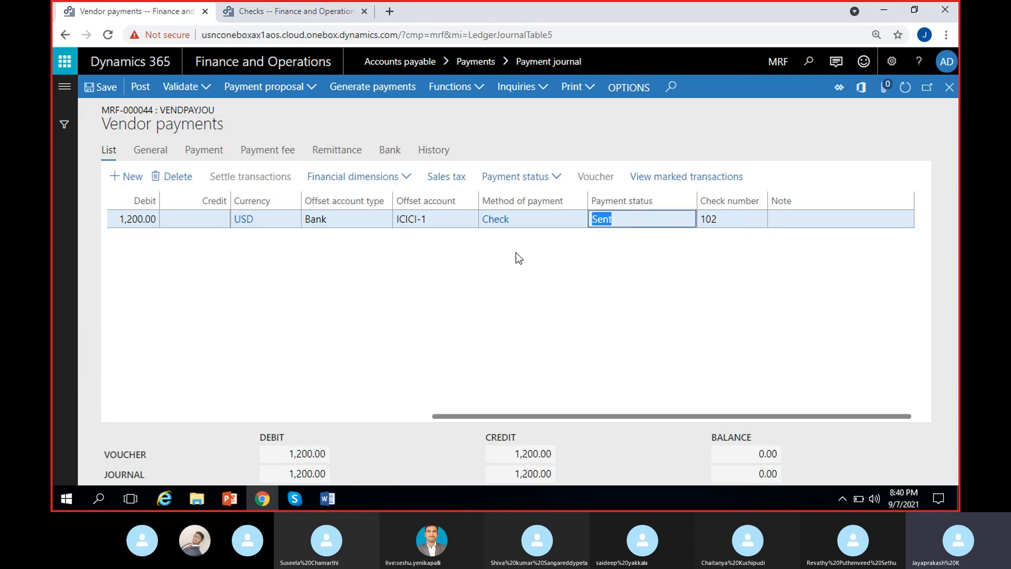
{"action": "left_click", "coordinate": [624, 239]}
{"action": "left_click", "coordinate": [625, 222]}
{"action": "left_click", "coordinate": [611, 242]}
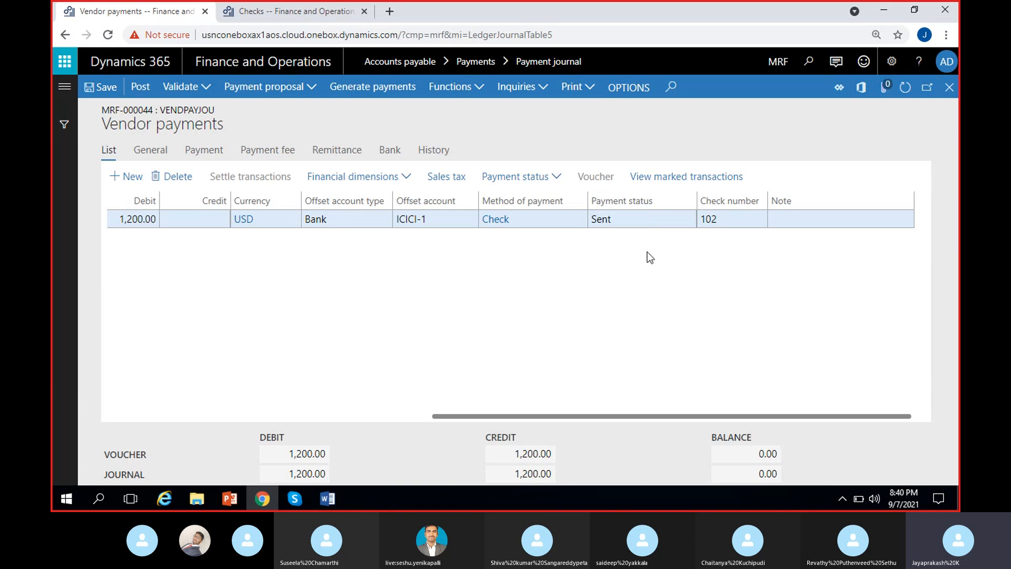
{"action": "left_click", "coordinate": [743, 222]}
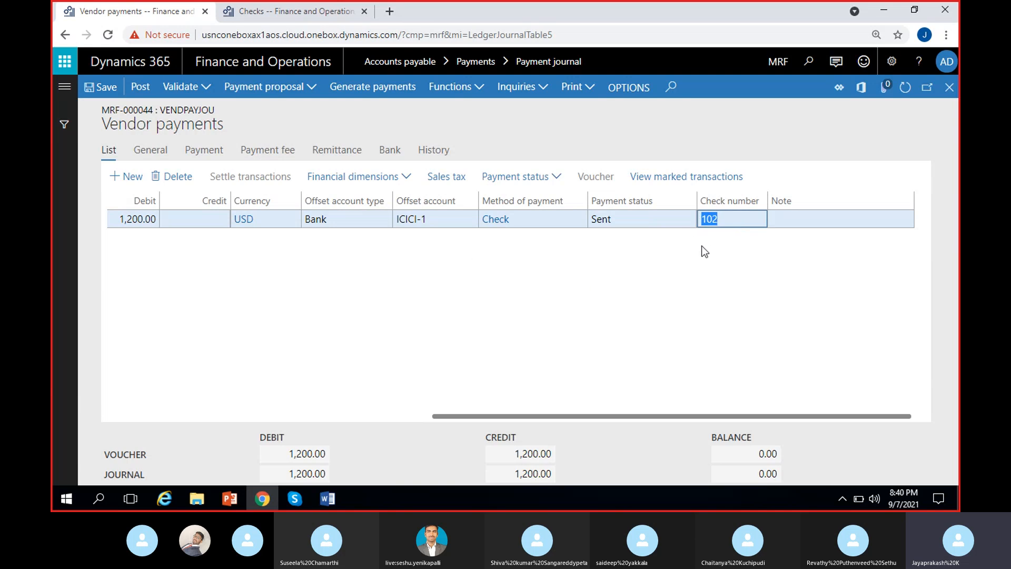
{"action": "left_click", "coordinate": [702, 246]}
{"action": "left_click", "coordinate": [631, 223]}
{"action": "left_click", "coordinate": [624, 249]}
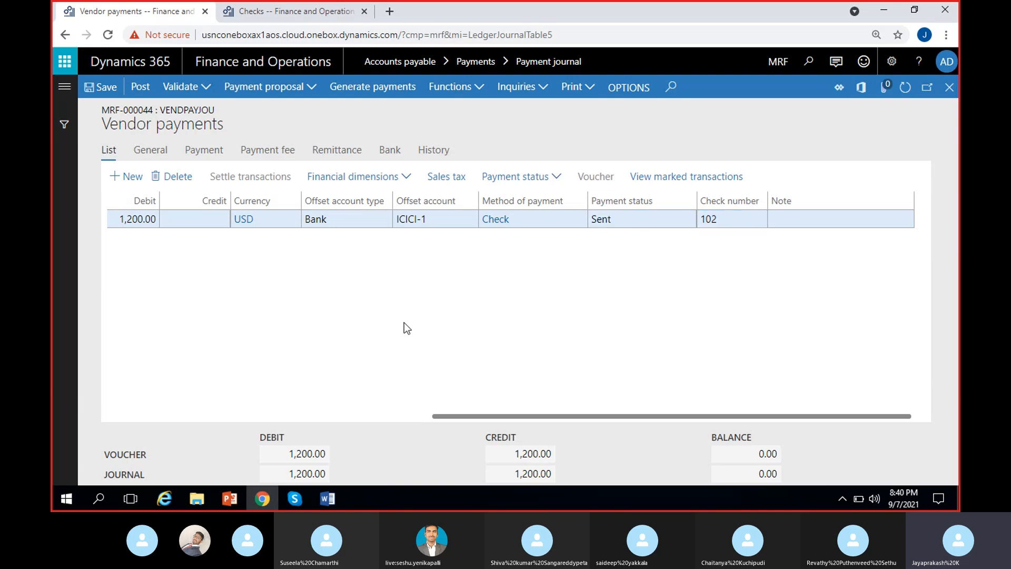
Step: Post the vendor payment journal and dismiss the completion message
{"action": "left_click", "coordinate": [136, 92]}
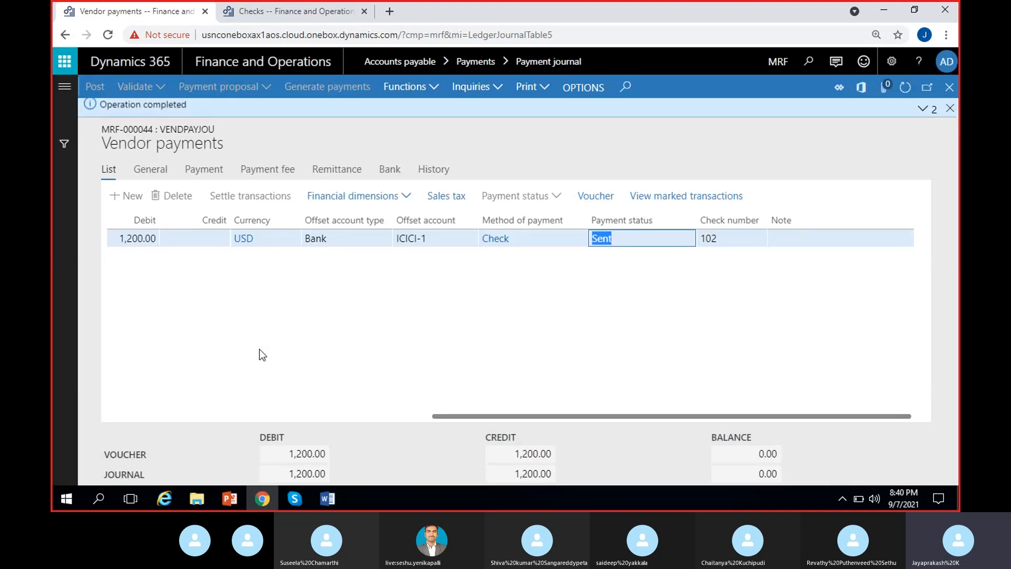
{"action": "left_click", "coordinate": [950, 108]}
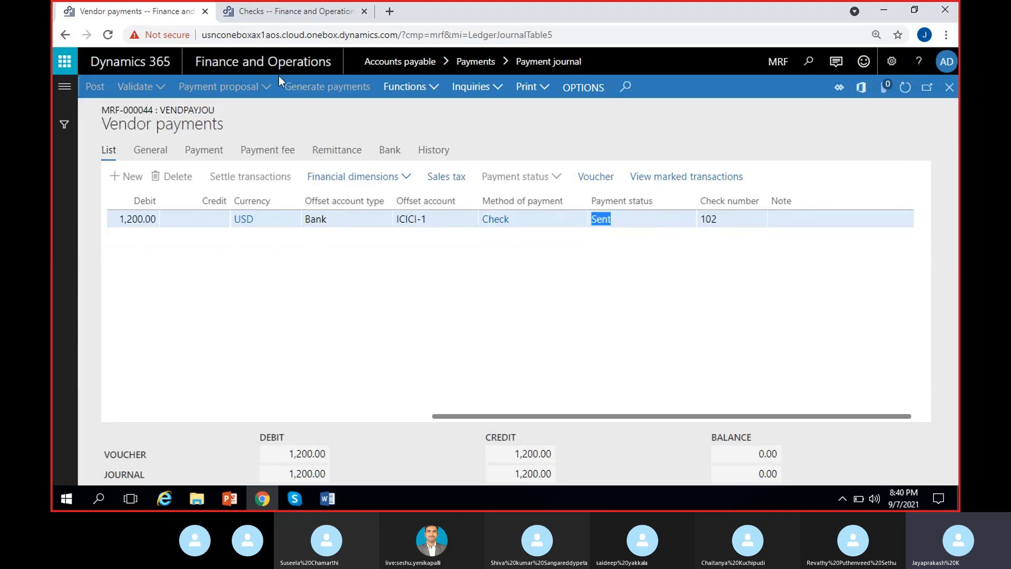
Step: Refresh the ICICI-1 check list and examine the status and amount of check 102
{"action": "left_click", "coordinate": [289, 10]}
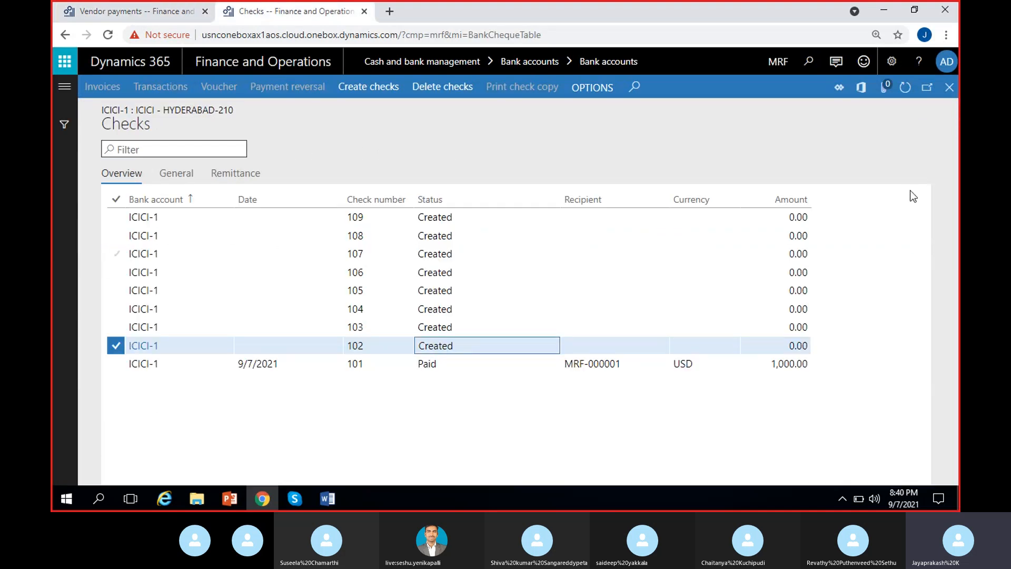
{"action": "left_click", "coordinate": [905, 87]}
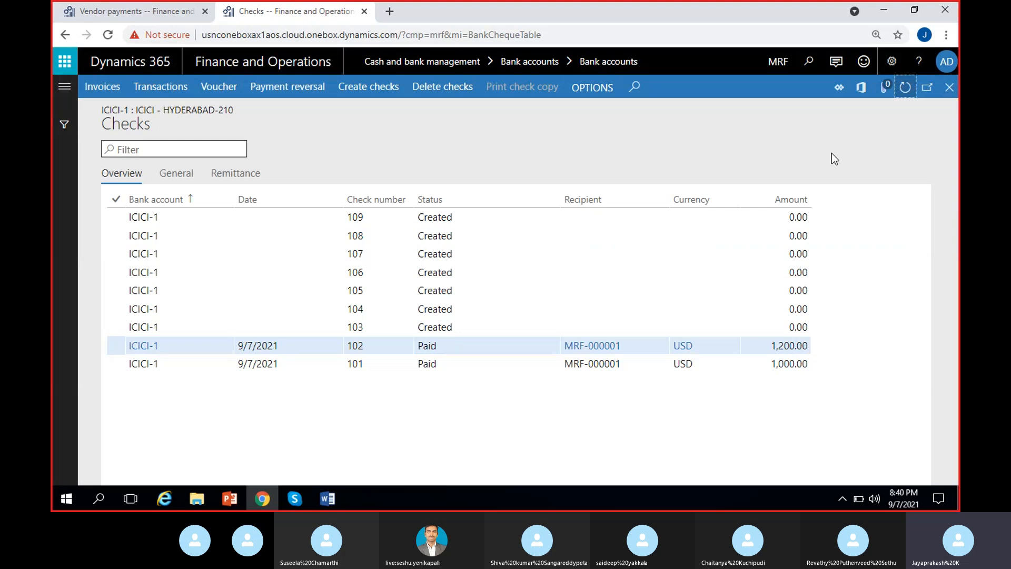
{"action": "left_click", "coordinate": [476, 346]}
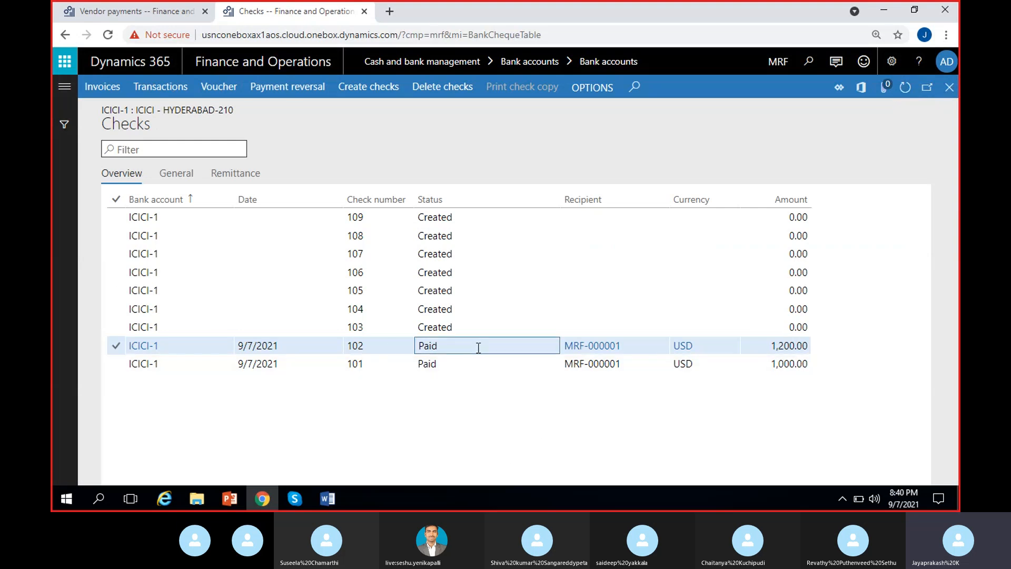
{"action": "left_click", "coordinate": [390, 349]}
{"action": "key", "text": "Tab"}
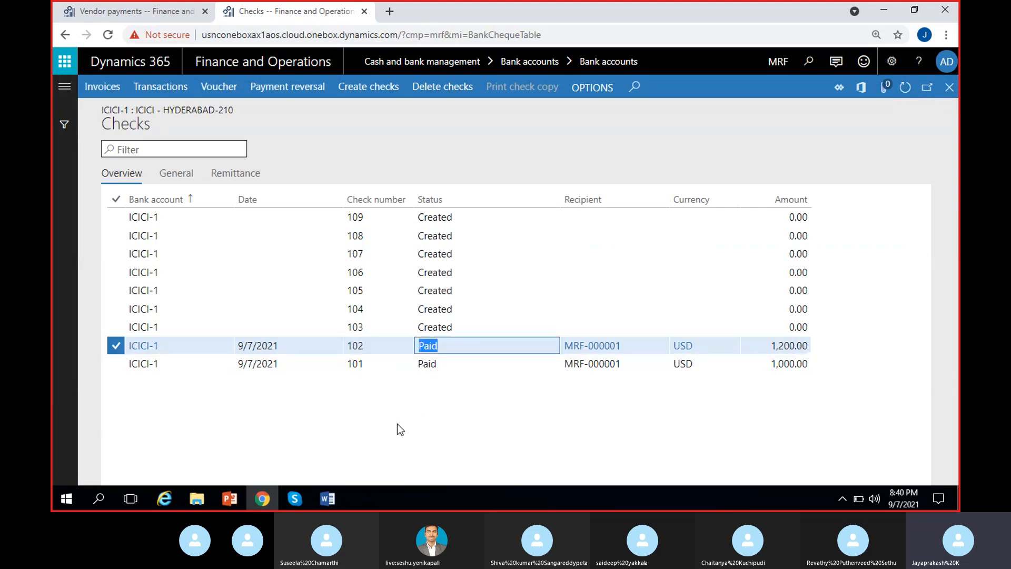
{"action": "left_click", "coordinate": [520, 414]}
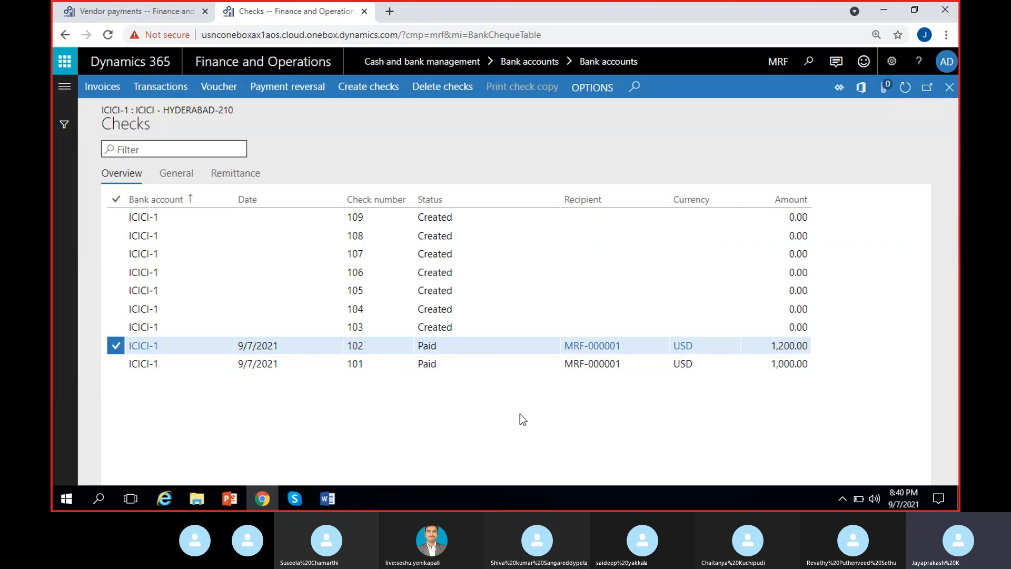
{"action": "left_click", "coordinate": [766, 345]}
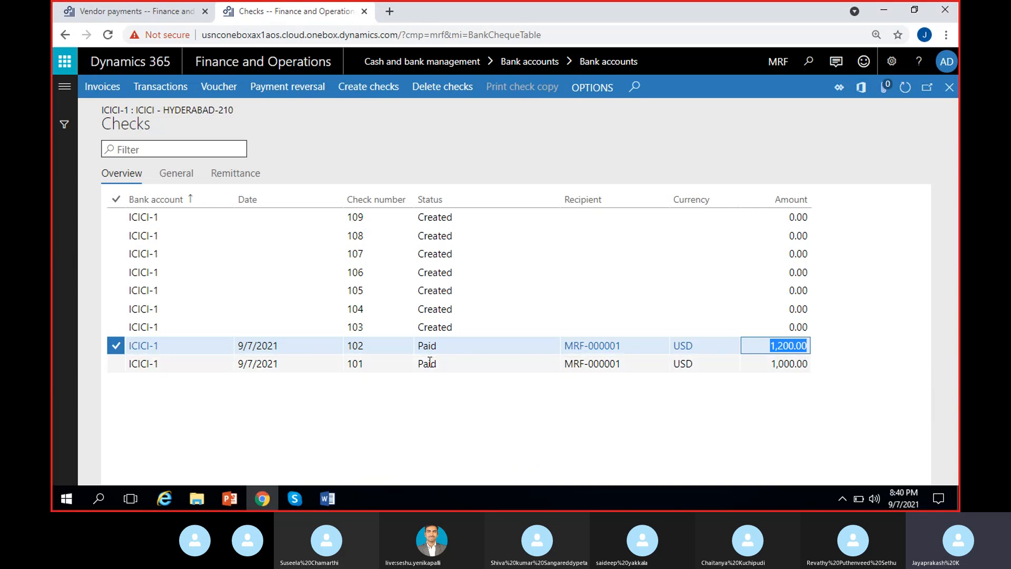
{"action": "left_click", "coordinate": [452, 399]}
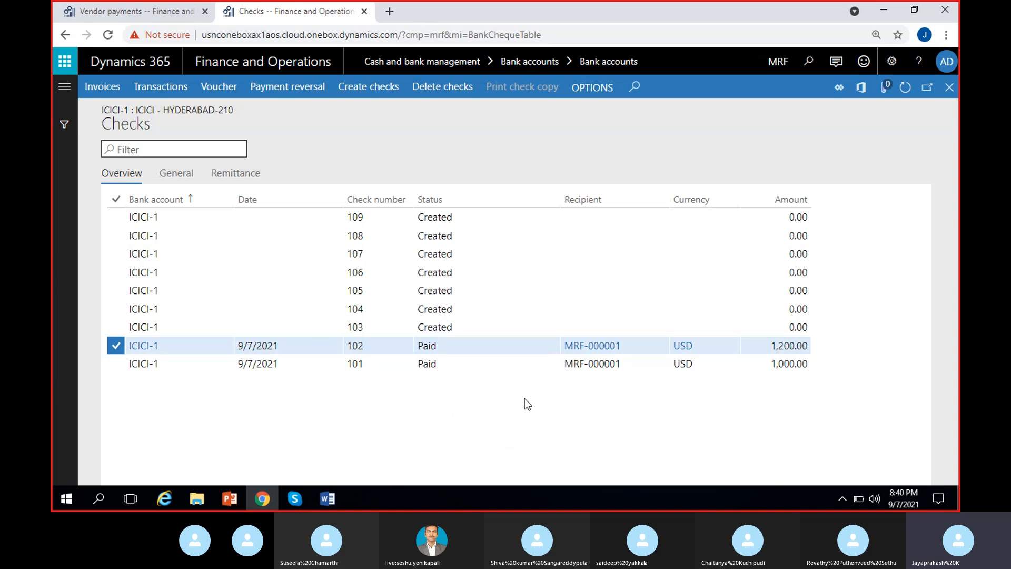
Step: Examine the check list of the SBI-1 bank account and return to the bank accounts list
{"action": "left_click", "coordinate": [950, 87]}
{"action": "left_click", "coordinate": [501, 286]}
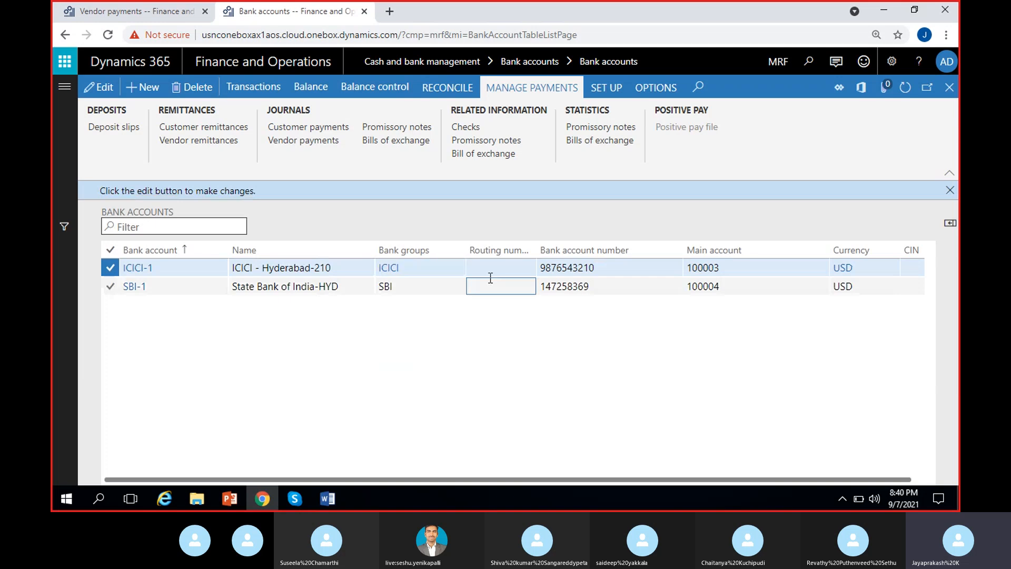
{"action": "left_click", "coordinate": [950, 190]}
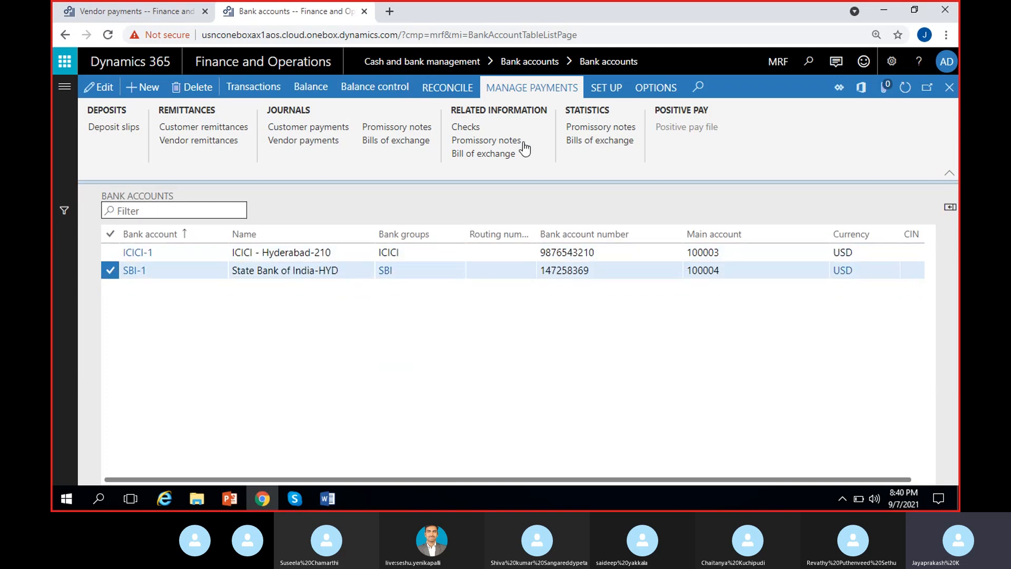
{"action": "left_click", "coordinate": [466, 127]}
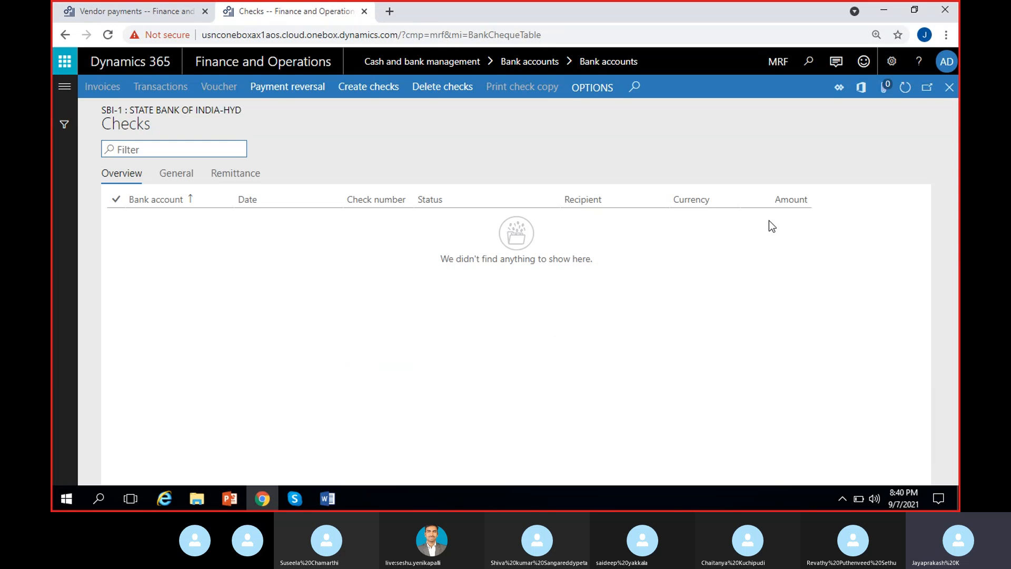
{"action": "left_click", "coordinate": [949, 87]}
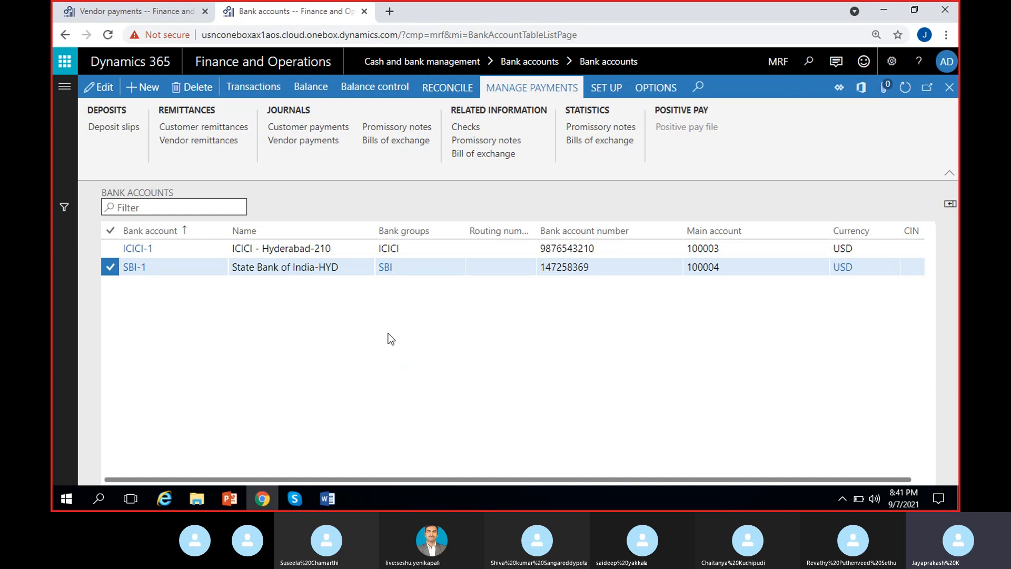
Step: Create a new payment journal with the name VendPayJou and open its vendor payment lines
{"action": "left_click", "coordinate": [135, 11]}
{"action": "left_click", "coordinate": [950, 87]}
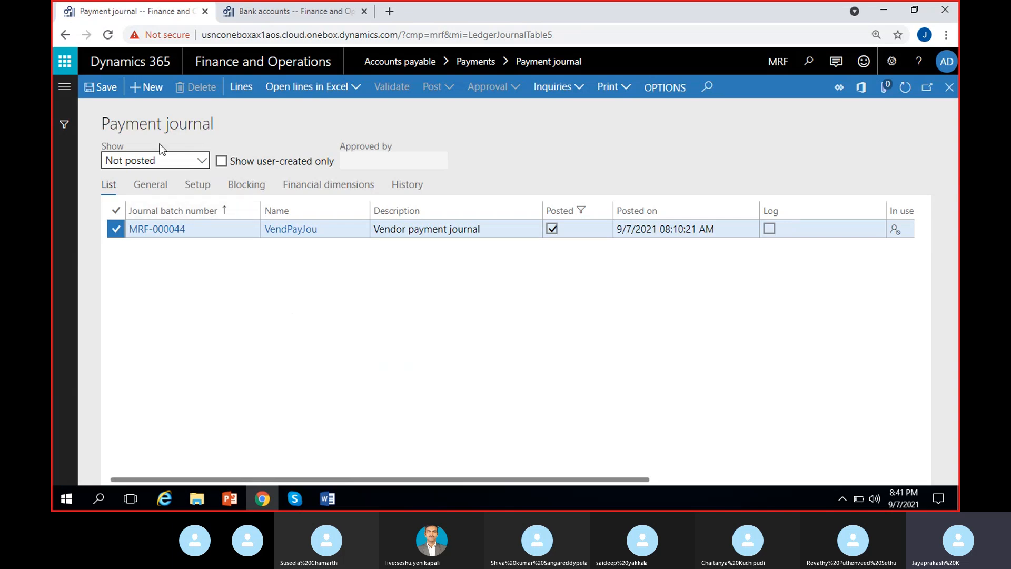
{"action": "key", "text": "alt+n"}
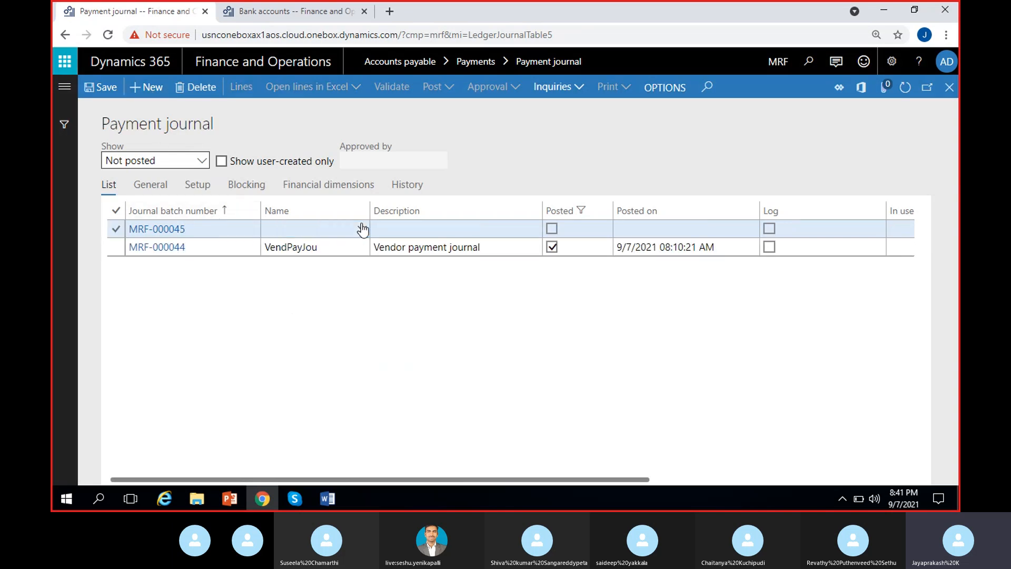
{"action": "left_click", "coordinate": [362, 228]}
{"action": "left_click", "coordinate": [330, 266]}
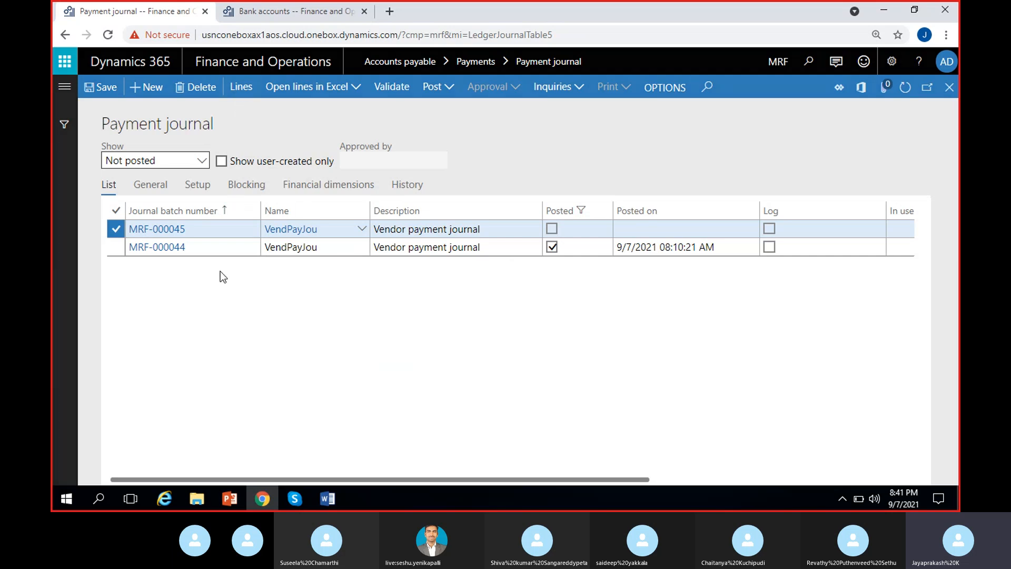
{"action": "mouse_move", "coordinate": [327, 499]}
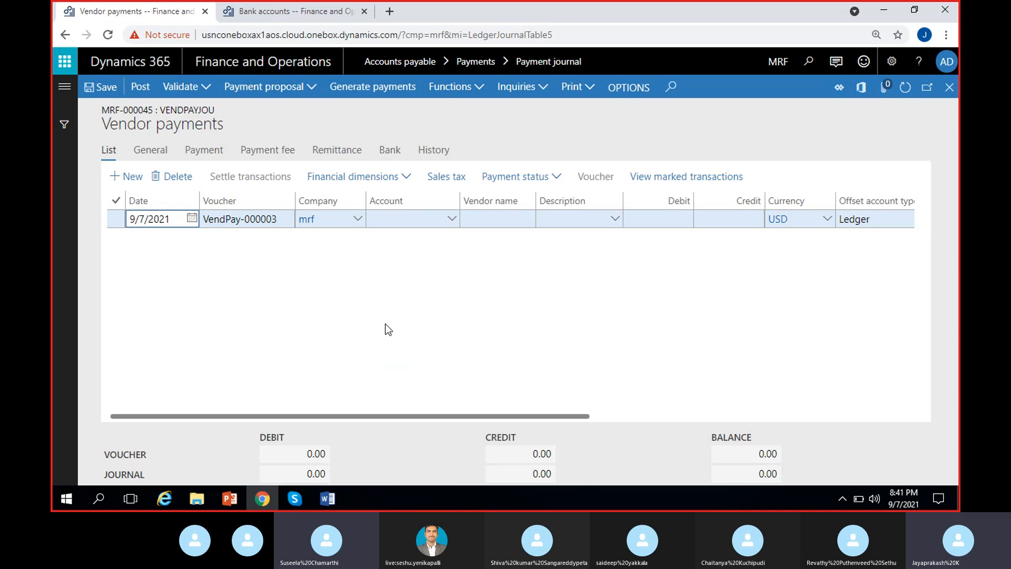
Step: Enter vendor Maruthi suzuki on the payment line with a debit amount of 1,500
{"action": "left_click", "coordinate": [453, 221]}
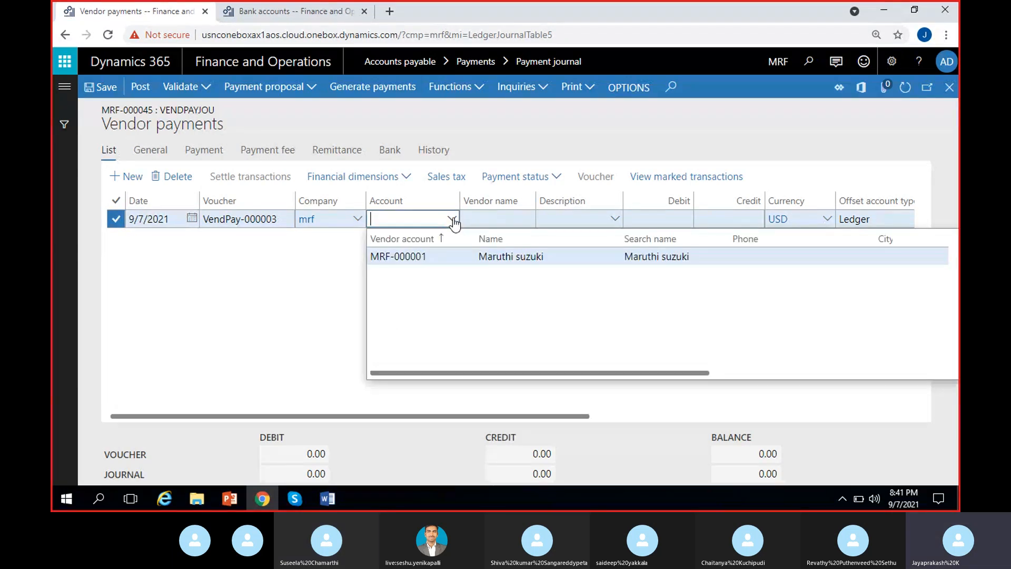
{"action": "left_click", "coordinate": [451, 256]}
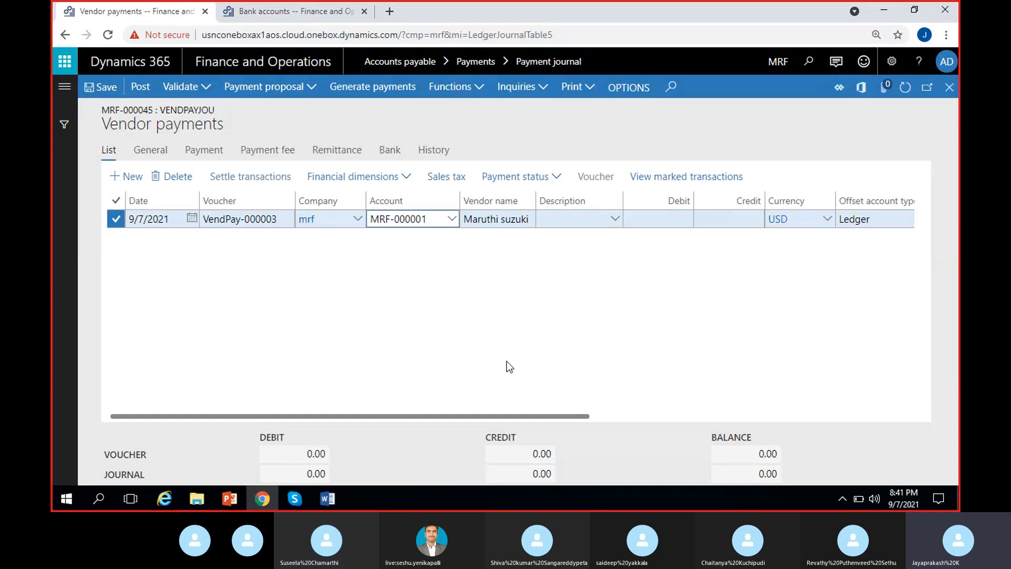
{"action": "left_click", "coordinate": [682, 221]}
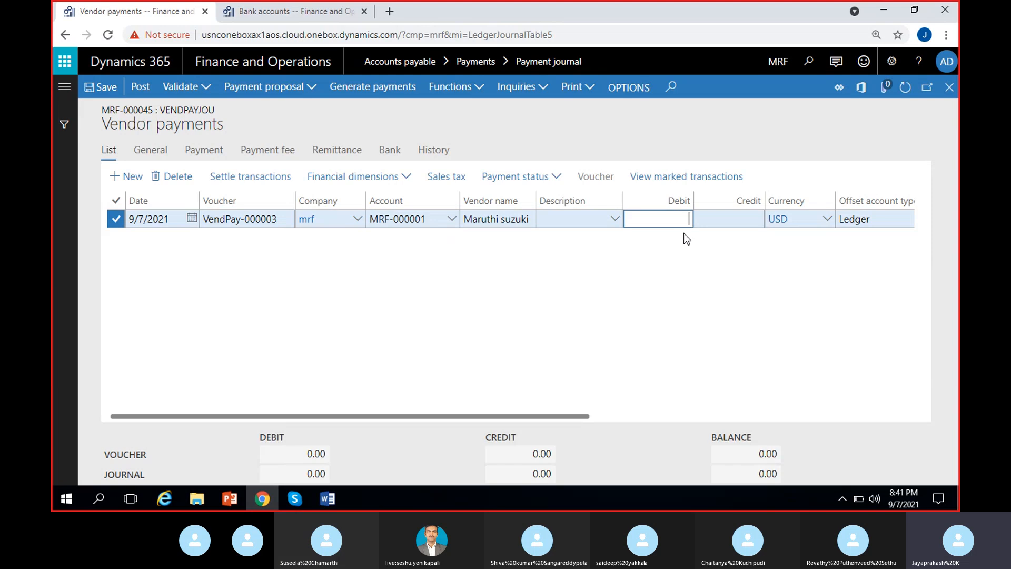
{"action": "type", "text": "1,500"}
{"action": "left_click", "coordinate": [650, 321]}
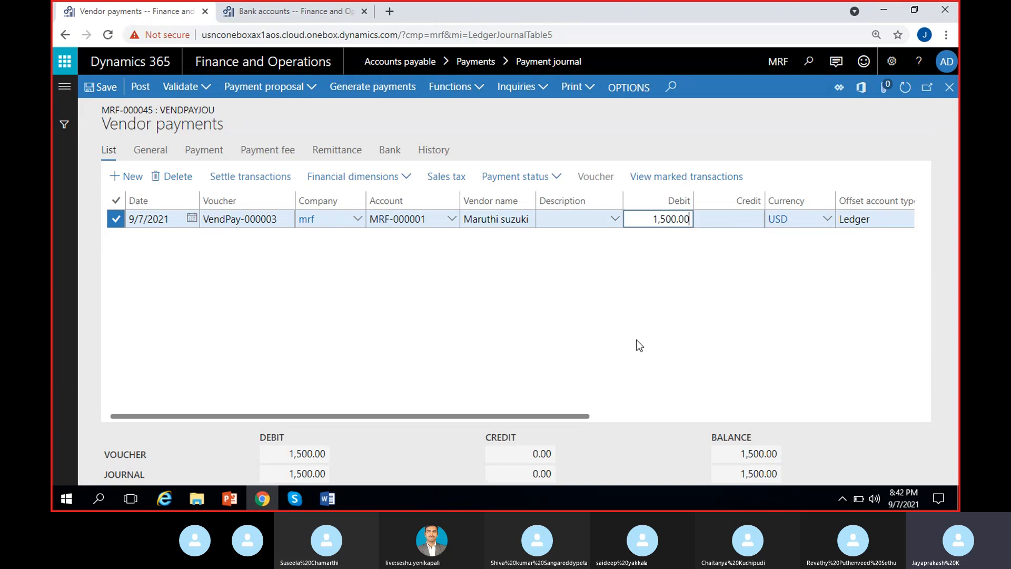
Step: Set the payment line's offset account type to Bank, offset account to SBI-1 and method of payment to Check
{"action": "scroll", "coordinate": [639, 345], "scroll_direction": "right", "scroll_amount": 5}
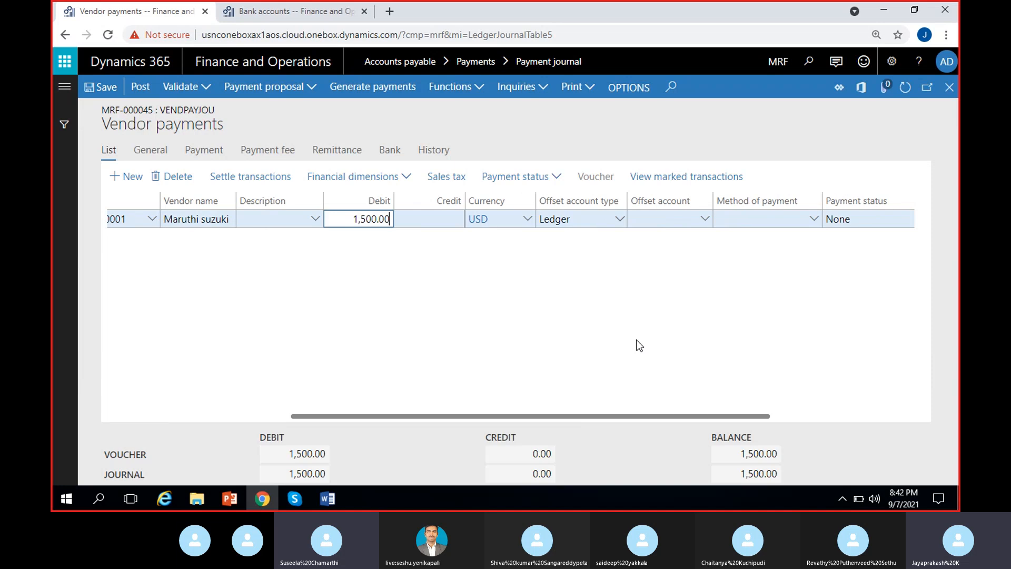
{"action": "left_click", "coordinate": [621, 219]}
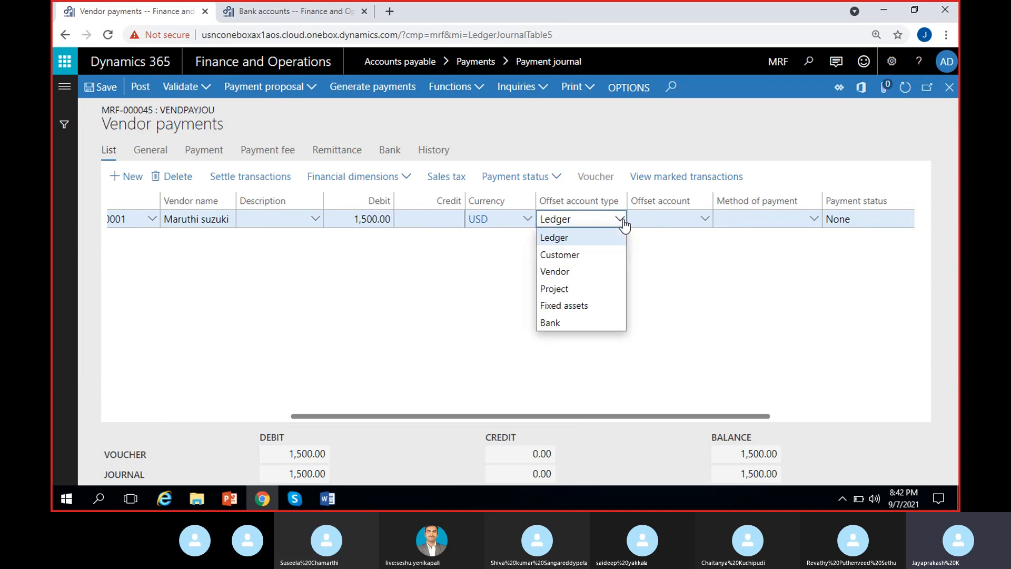
{"action": "left_click", "coordinate": [570, 323]}
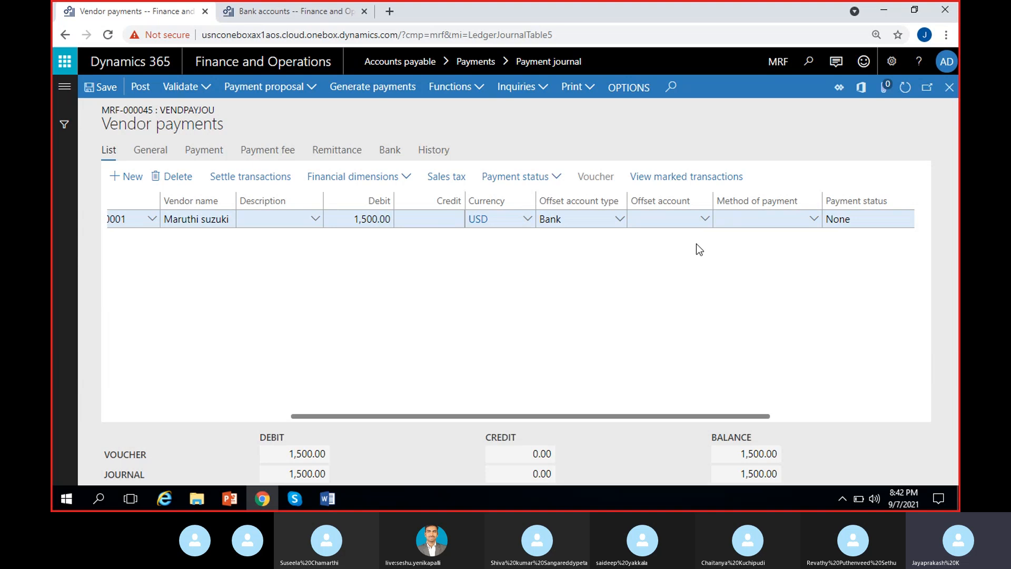
{"action": "left_click", "coordinate": [705, 221]}
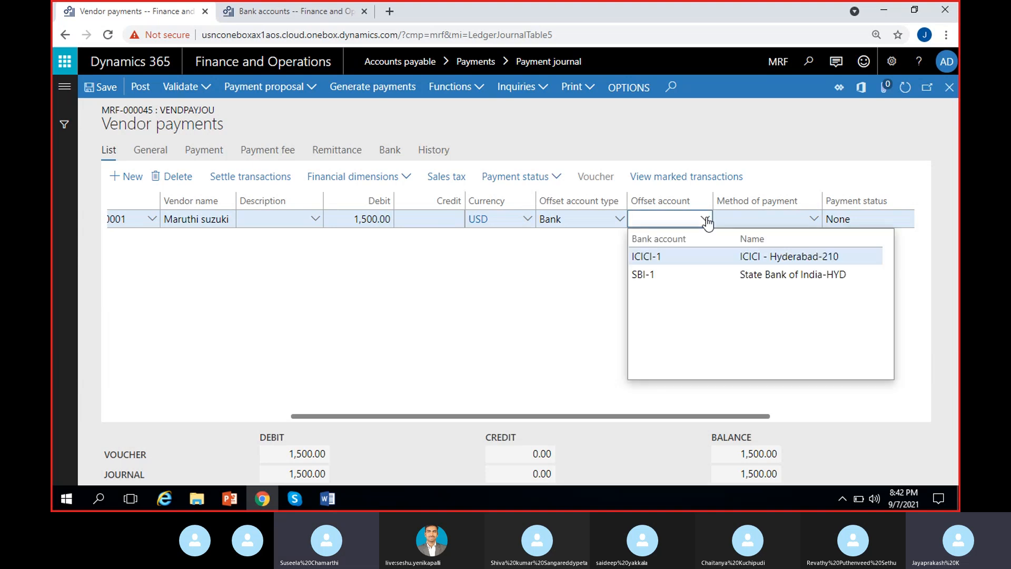
{"action": "left_click", "coordinate": [677, 273]}
{"action": "left_click", "coordinate": [757, 270]}
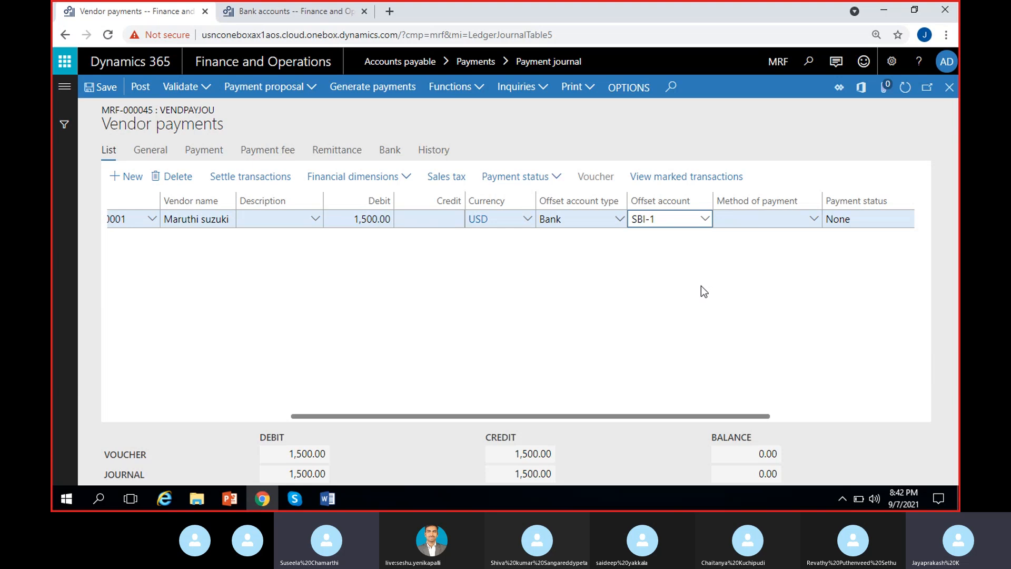
{"action": "left_click", "coordinate": [814, 220]}
{"action": "left_click", "coordinate": [815, 220]}
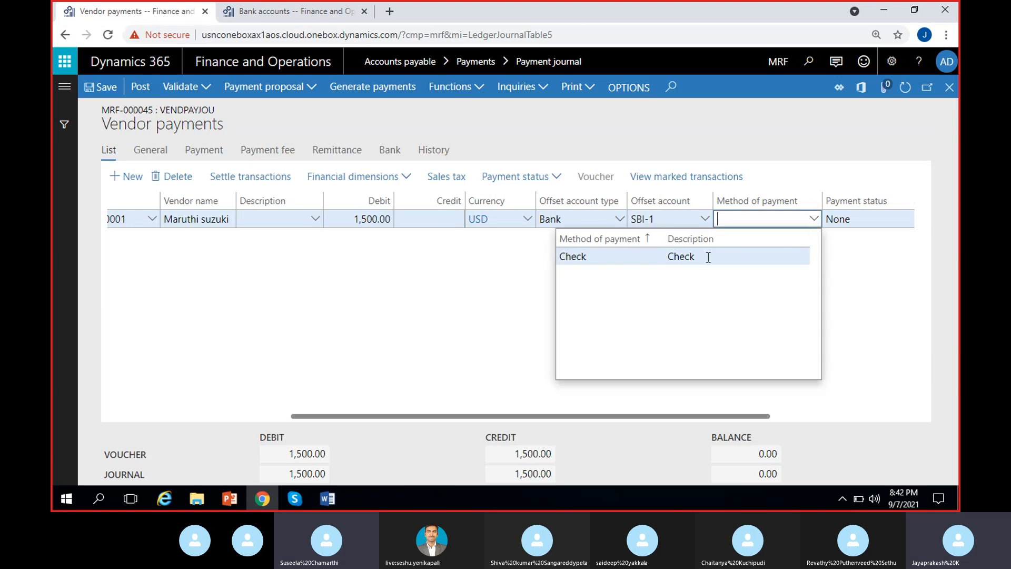
{"action": "left_click", "coordinate": [705, 258]}
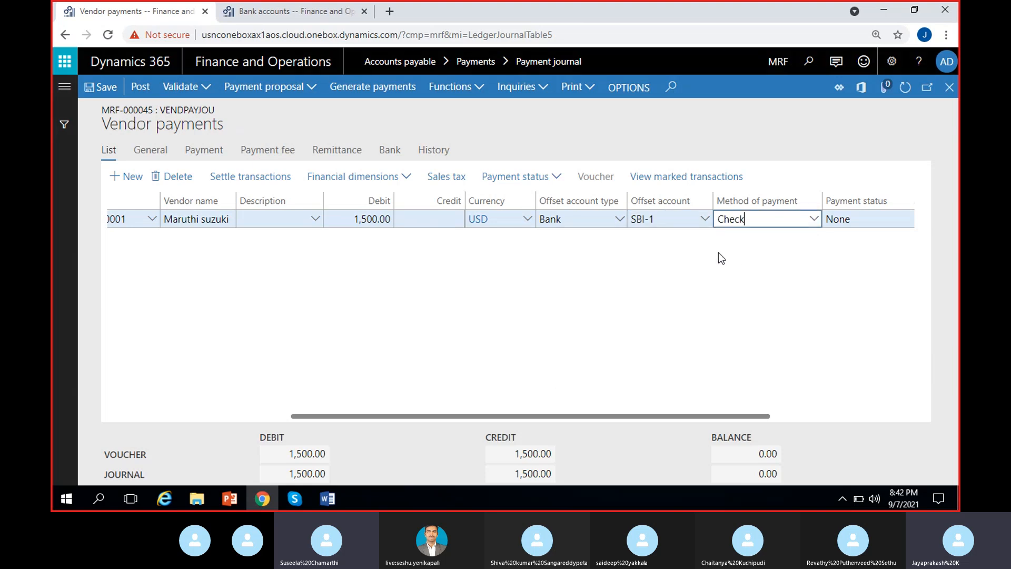
Step: Set the offset account's financial dimensions to 900 for Customers and CC/1 for MRF_Costcenter
{"action": "left_click", "coordinate": [384, 178]}
{"action": "left_click", "coordinate": [340, 217]}
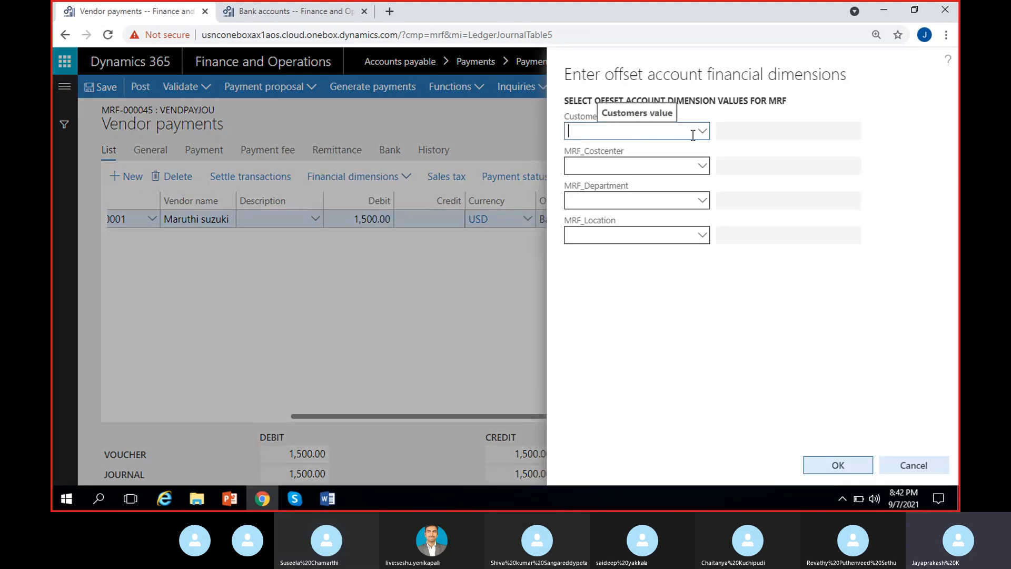
{"action": "left_click", "coordinate": [702, 133]}
{"action": "left_click", "coordinate": [589, 201]}
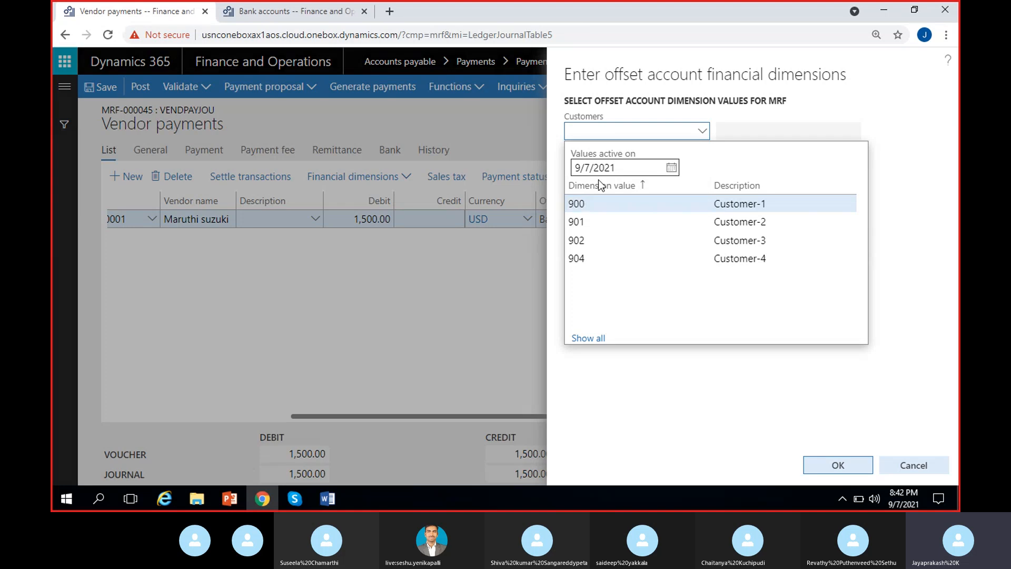
{"action": "left_click", "coordinate": [608, 164]}
{"action": "left_click", "coordinate": [703, 165]}
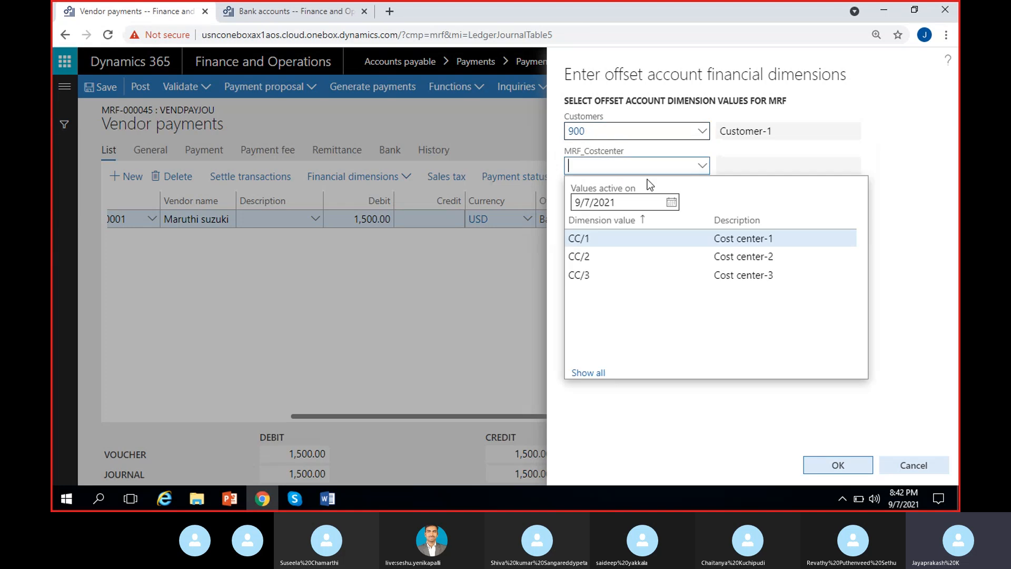
{"action": "left_click", "coordinate": [604, 236]}
Step: Set the offset account's MRF_Department dimension to 200 and MRF_Location to 100, and confirm the dimensions
{"action": "left_click", "coordinate": [640, 201]}
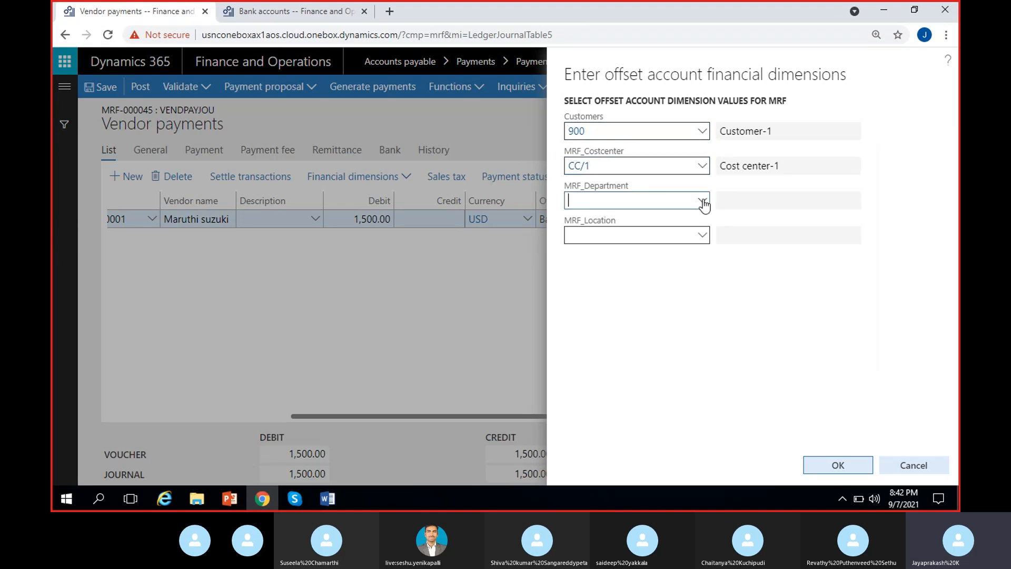
{"action": "left_click", "coordinate": [703, 201]}
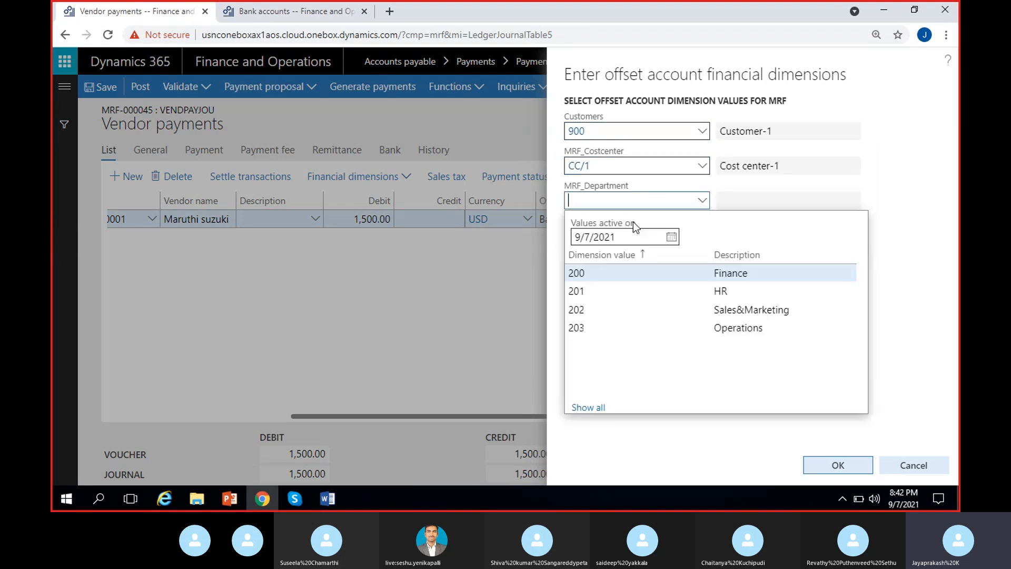
{"action": "left_click", "coordinate": [615, 268]}
{"action": "left_click", "coordinate": [708, 237]}
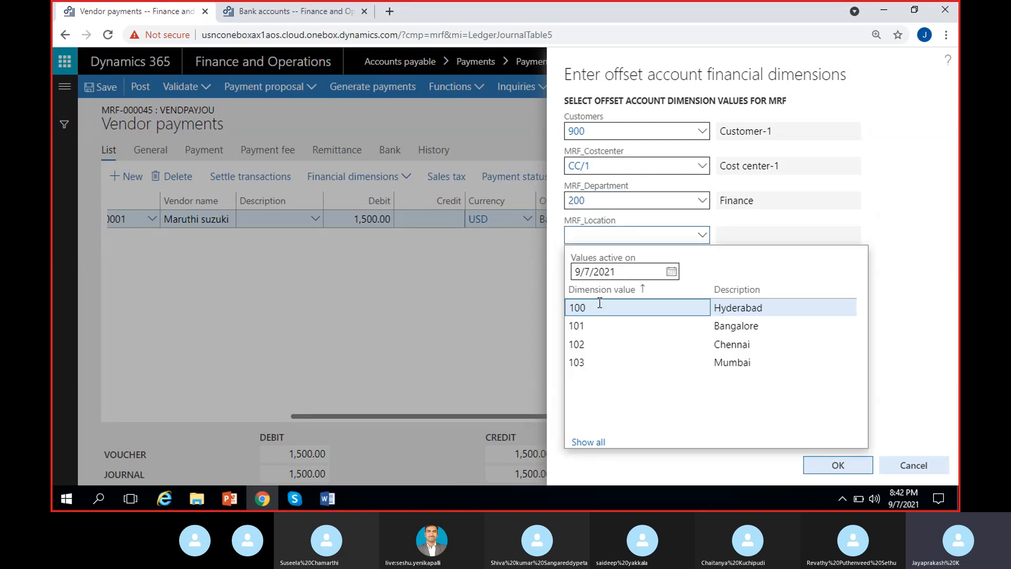
{"action": "left_click", "coordinate": [598, 300]}
{"action": "left_click", "coordinate": [838, 466]}
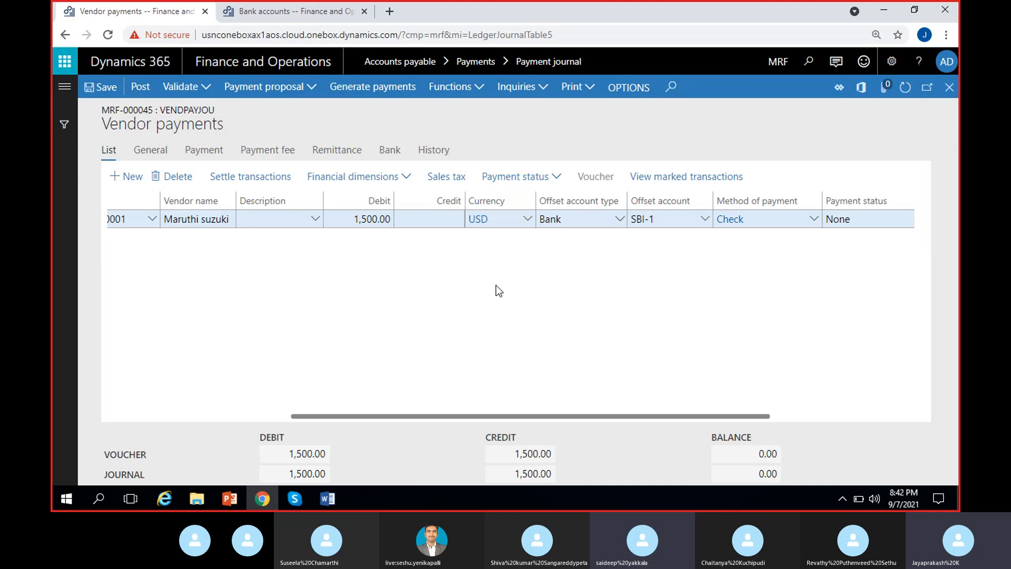
Step: Start generating the payments with the Check export format and SBI-1 as the bank account
{"action": "left_click", "coordinate": [384, 88]}
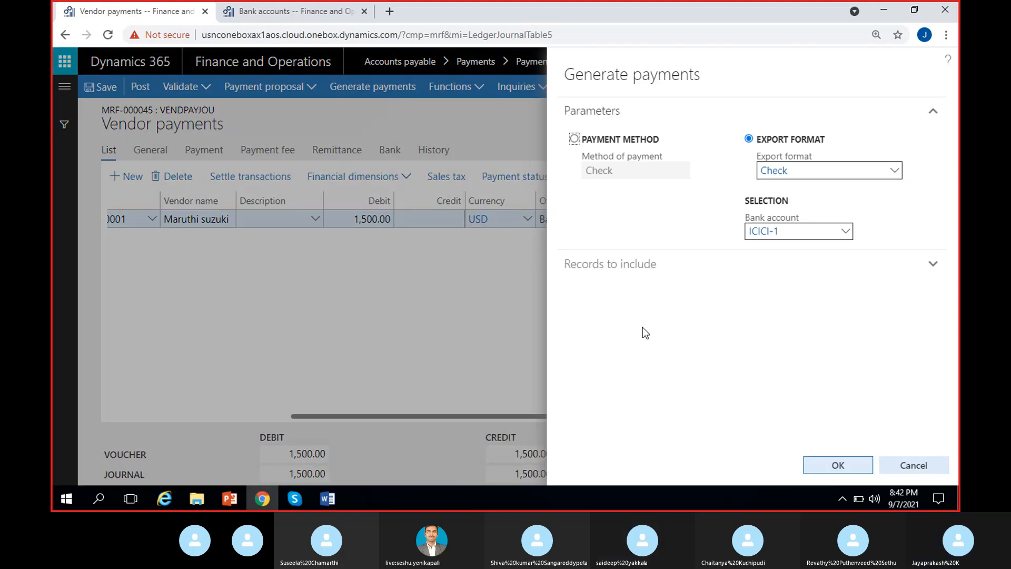
{"action": "left_click", "coordinate": [574, 139]}
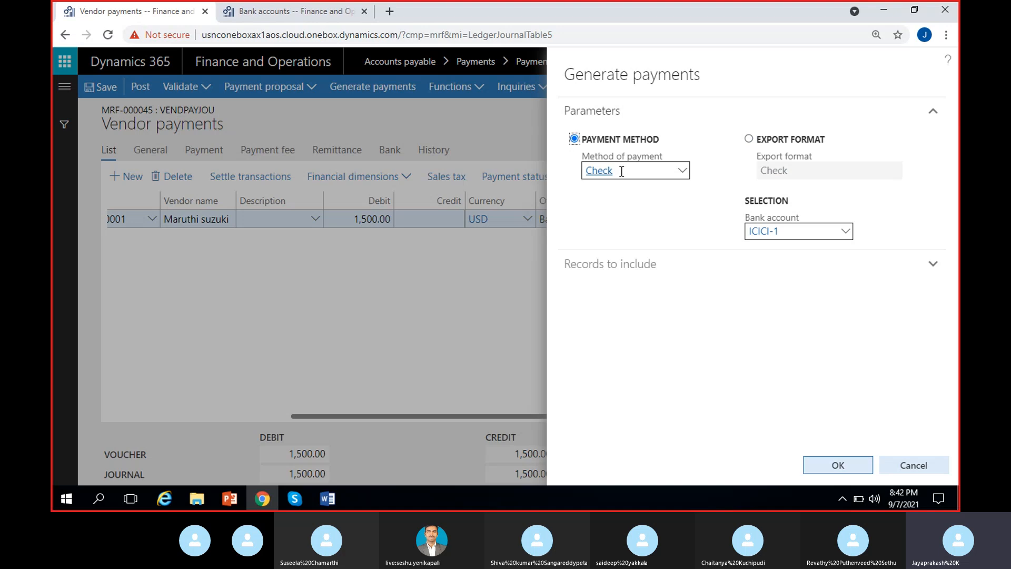
{"action": "left_click", "coordinate": [749, 139]}
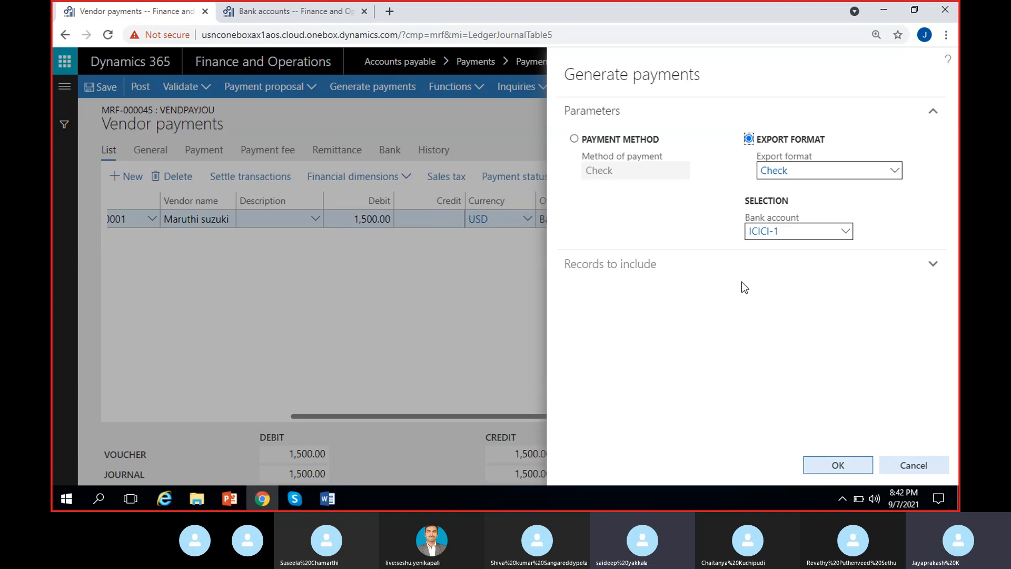
{"action": "left_click", "coordinate": [843, 233]}
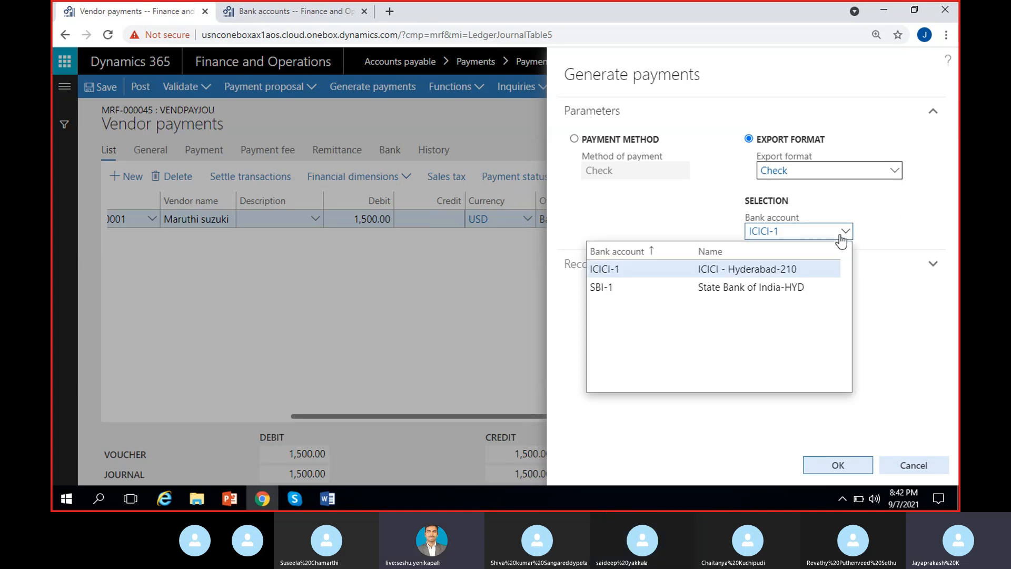
{"action": "left_click", "coordinate": [759, 287]}
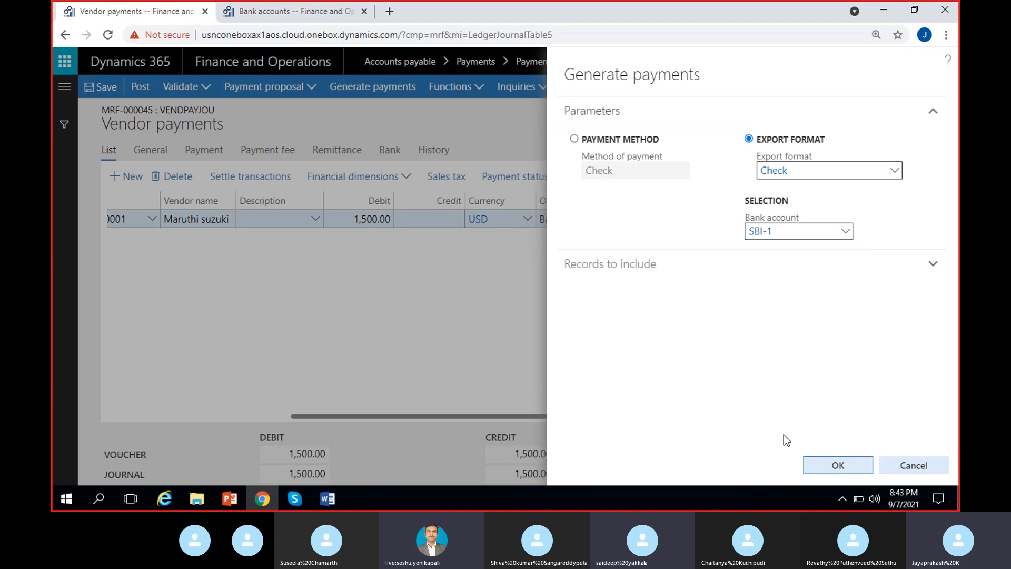
{"action": "left_click", "coordinate": [829, 468]}
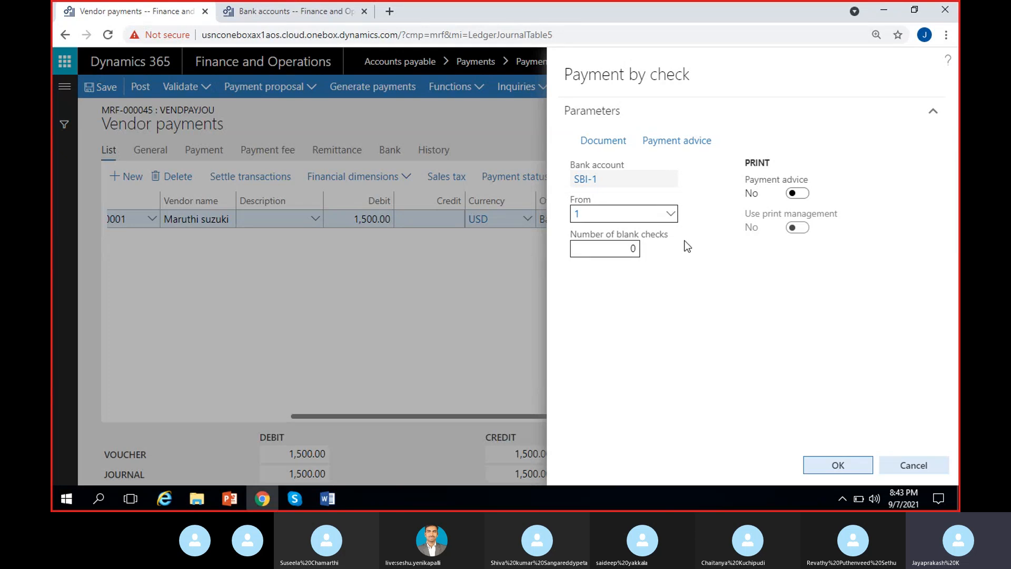
Step: Set the starting check number of the payment by check to 0001
{"action": "left_click", "coordinate": [646, 216]}
{"action": "key", "text": "BackSpace"}
{"action": "type", "text": "001"}
{"action": "left_click", "coordinate": [619, 217]}
{"action": "key", "text": "BackSpace"}
{"action": "type", "text": "01"}
{"action": "left_click", "coordinate": [701, 214]}
Step: Set the check document's print destination to Screen
{"action": "left_click", "coordinate": [589, 145]}
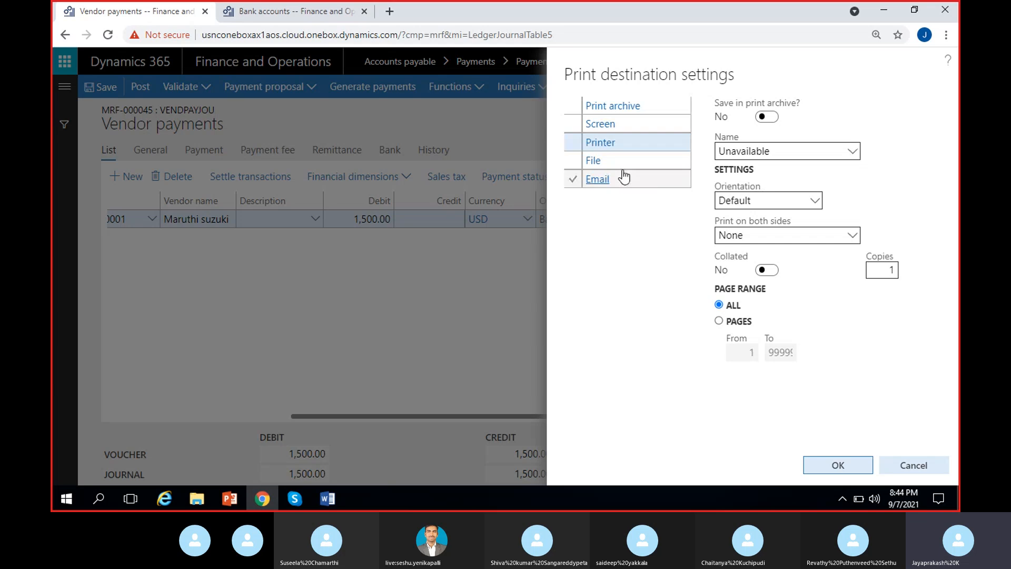
{"action": "left_click", "coordinate": [630, 125]}
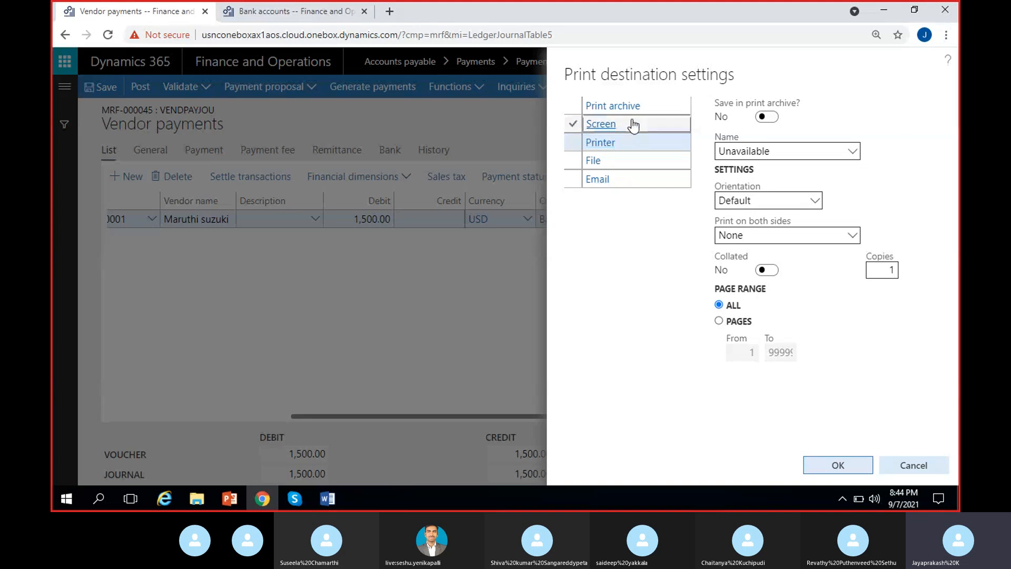
{"action": "left_click", "coordinate": [838, 467]}
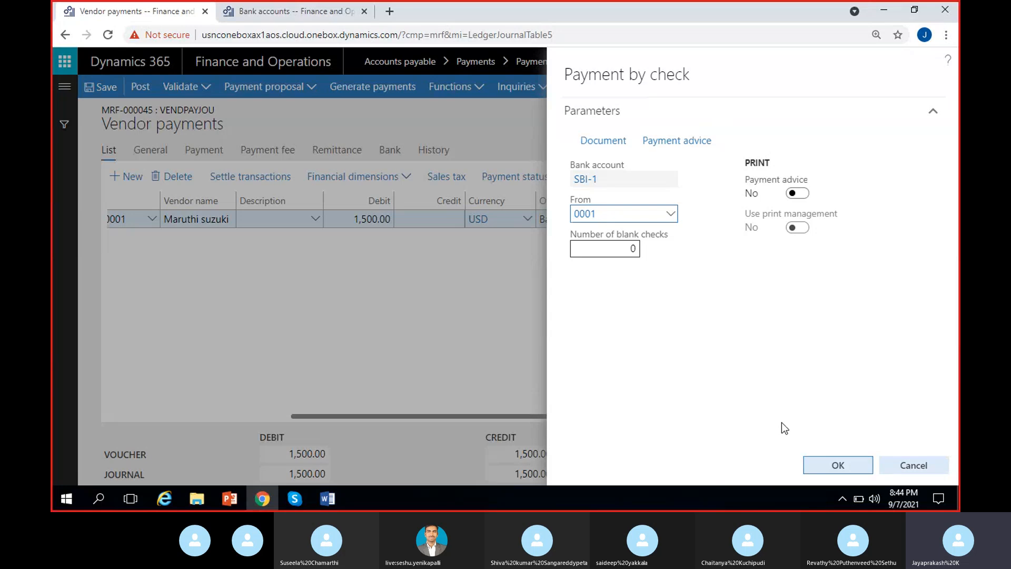
Step: Generate the payment by check, dismiss the report error and messages, and inspect the payment line's check number
{"action": "left_click", "coordinate": [839, 466]}
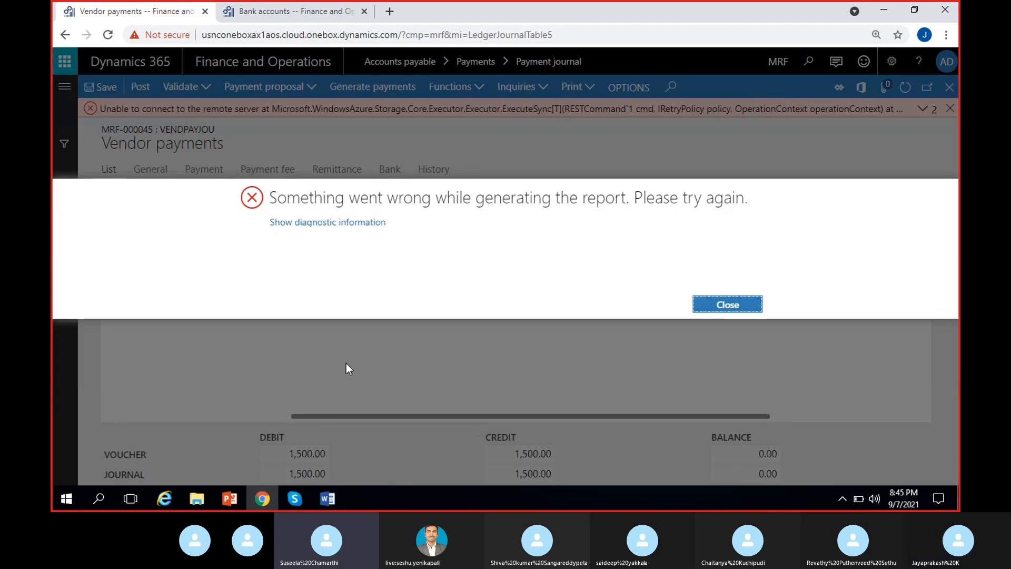
{"action": "left_click", "coordinate": [725, 306]}
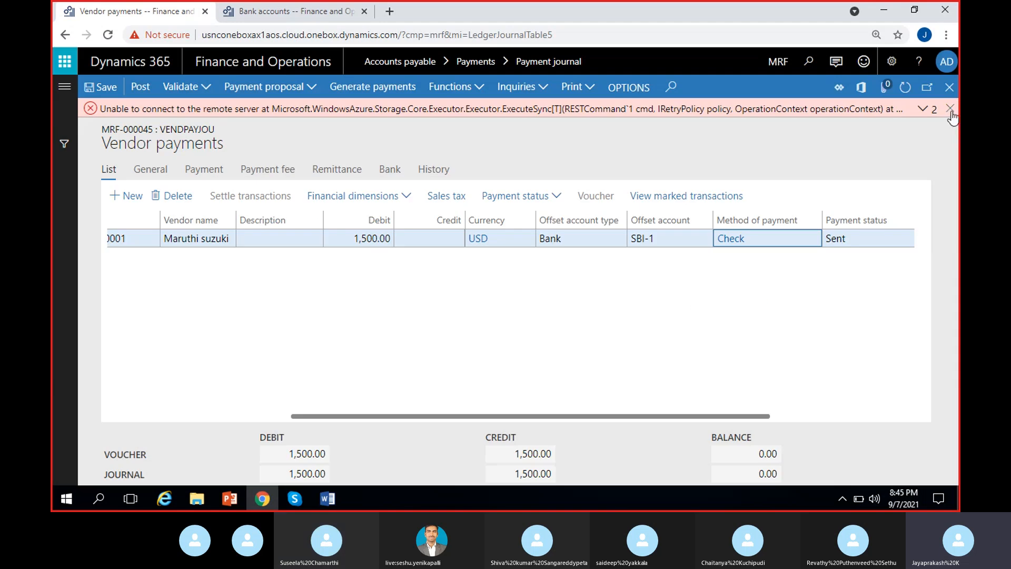
{"action": "scroll", "coordinate": [701, 354], "scroll_direction": "right", "scroll_amount": 1}
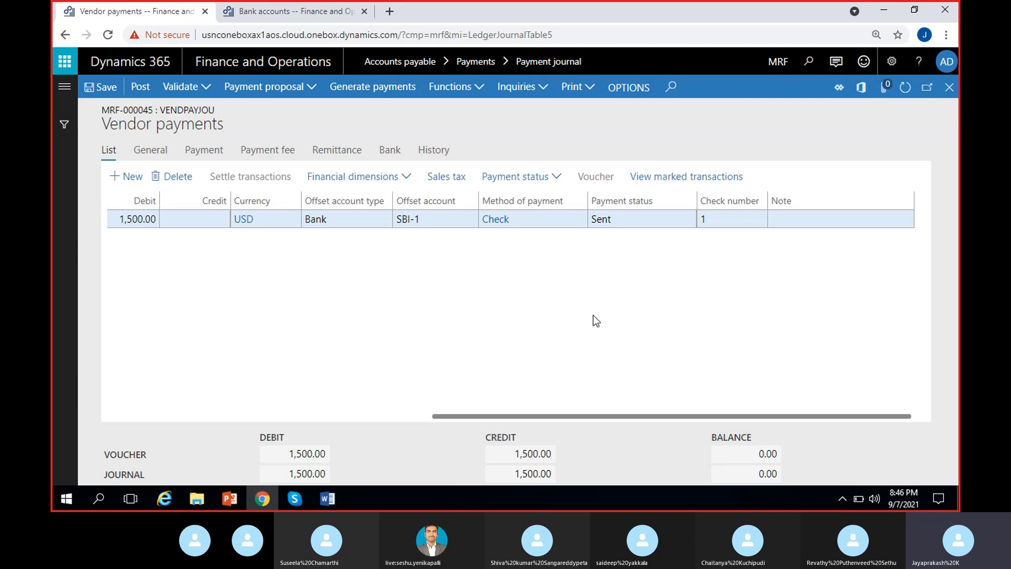
{"action": "left_click", "coordinate": [721, 219]}
{"action": "left_click", "coordinate": [688, 249]}
{"action": "left_click", "coordinate": [728, 220]}
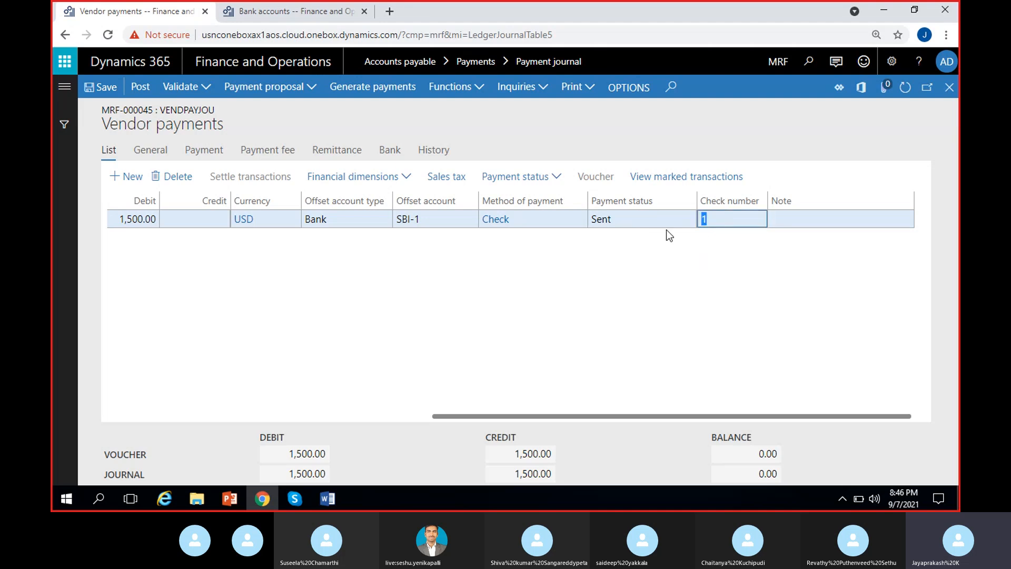
Step: Inspect the line's payment status, post the vendor payment journal and dismiss the posting message
{"action": "left_click", "coordinate": [627, 220]}
{"action": "left_click", "coordinate": [612, 253]}
{"action": "left_click", "coordinate": [627, 224]}
{"action": "left_click", "coordinate": [487, 313]}
{"action": "left_click", "coordinate": [136, 87]}
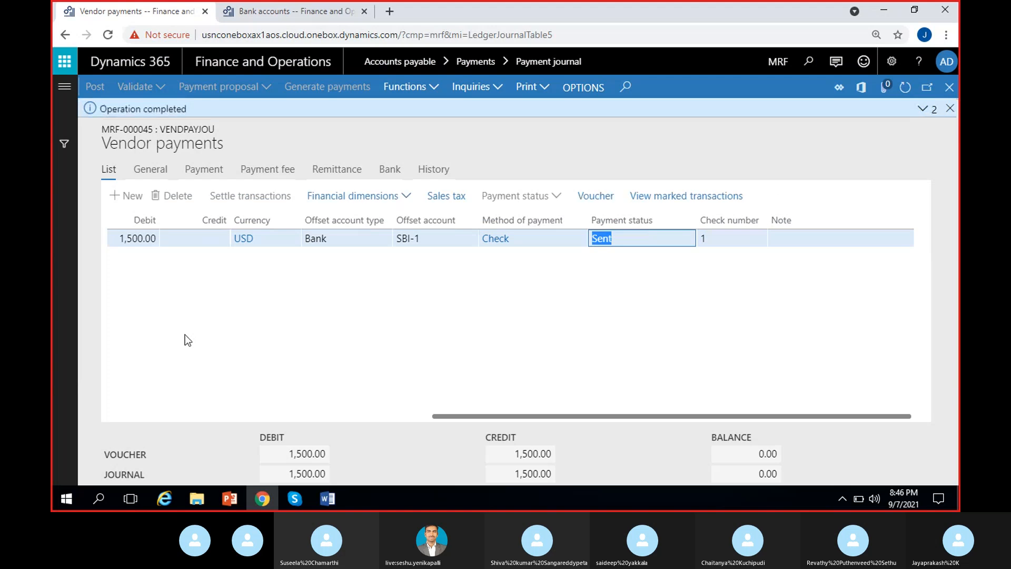
{"action": "left_click", "coordinate": [949, 106]}
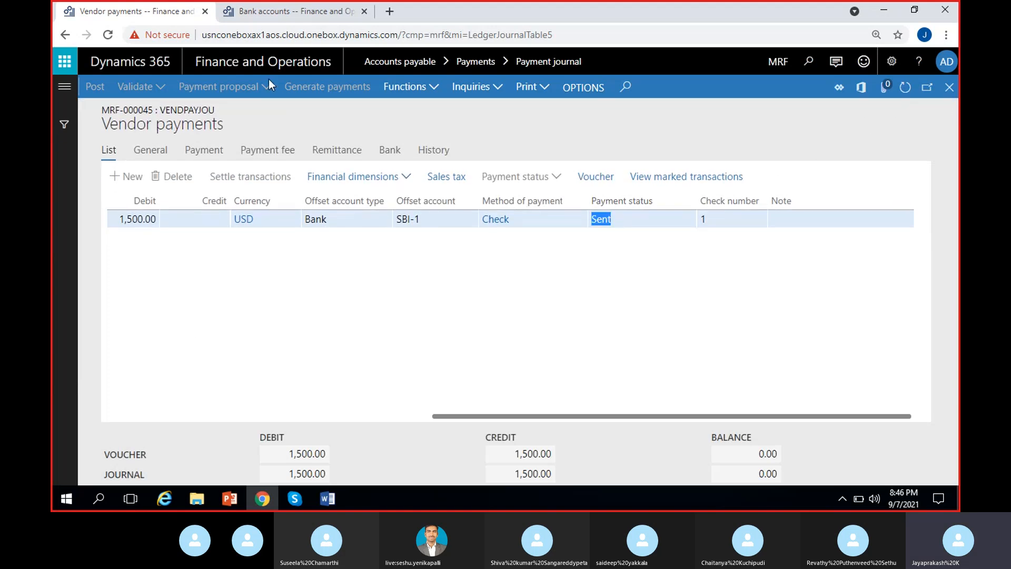
Step: Open the checks of the SBI-1 bank account and examine the check number and status of the posted payment
{"action": "left_click", "coordinate": [274, 14]}
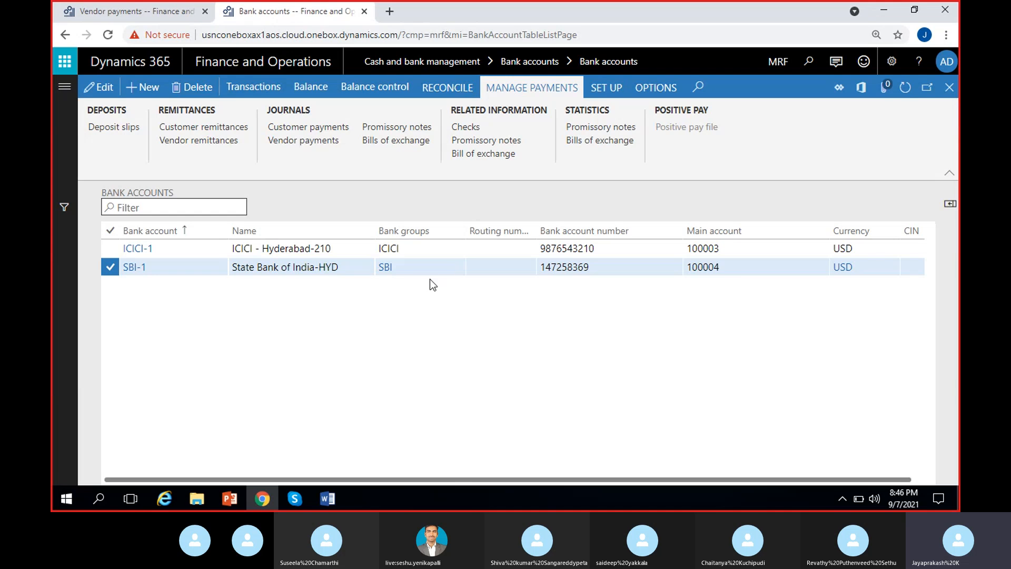
{"action": "left_click", "coordinate": [449, 271]}
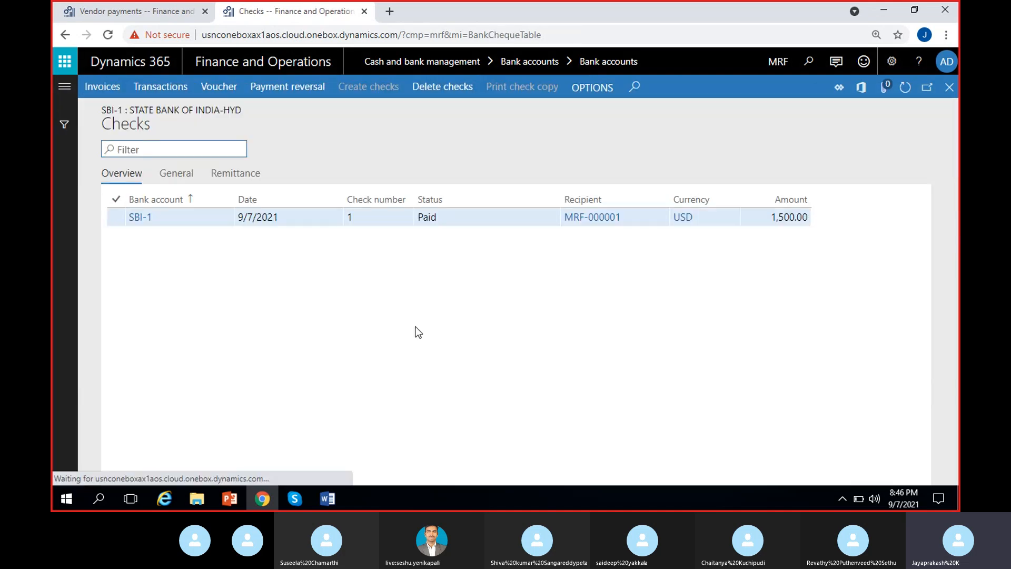
{"action": "left_click", "coordinate": [357, 217]}
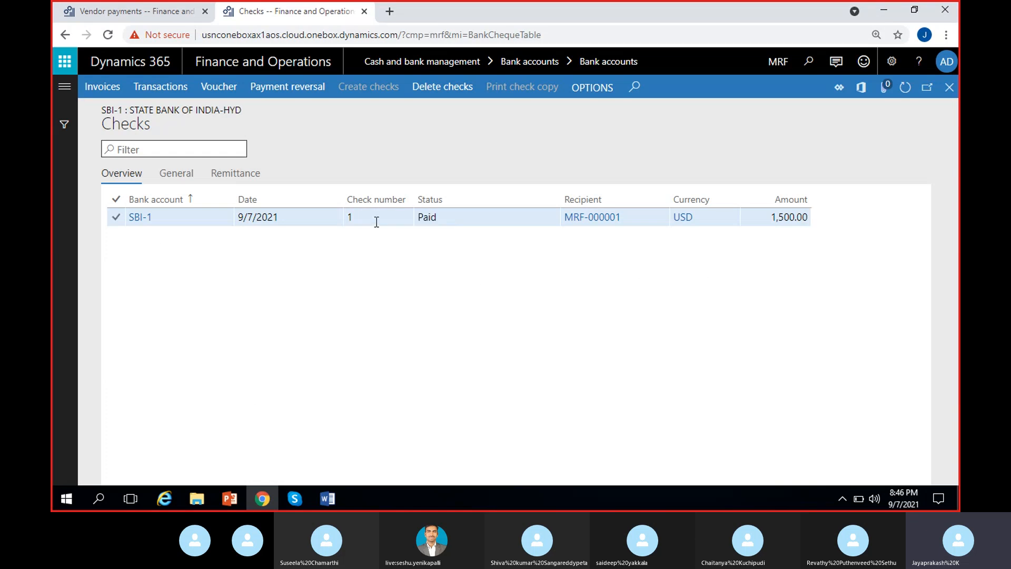
{"action": "left_click_drag", "start_coordinate": [376, 222], "coordinate": [344, 223]}
{"action": "left_click", "coordinate": [394, 270]}
Step: Return to the posted vendor payment lines and close them to get back to the payment journal list
{"action": "left_click", "coordinate": [164, 12]}
{"action": "left_click", "coordinate": [567, 333]}
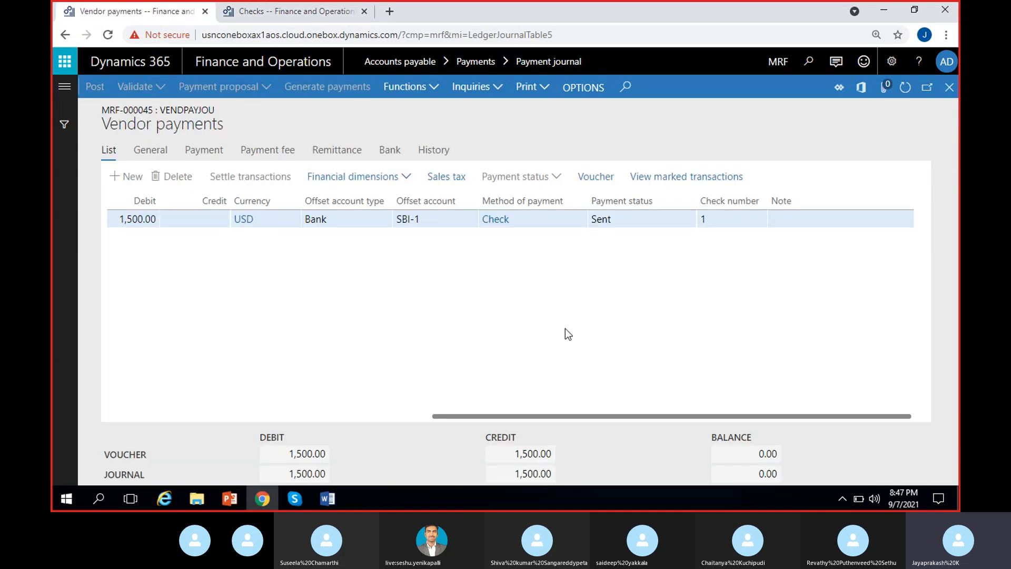
{"action": "left_click", "coordinate": [950, 87]}
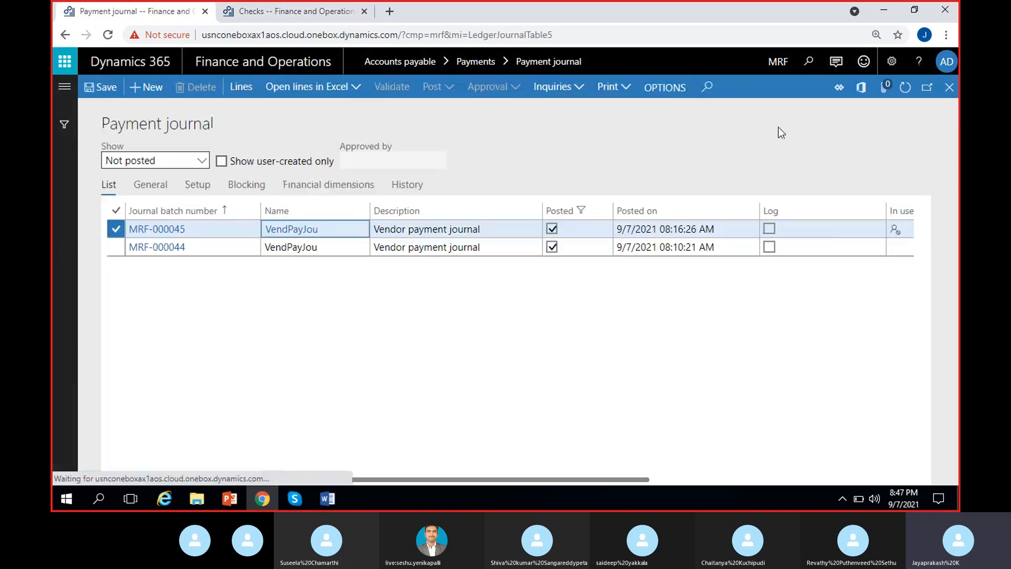
Step: Switch the legal entity to ADS, Amazon Delivery services
{"action": "left_click", "coordinate": [770, 69]}
{"action": "type", "text": "USMF"}
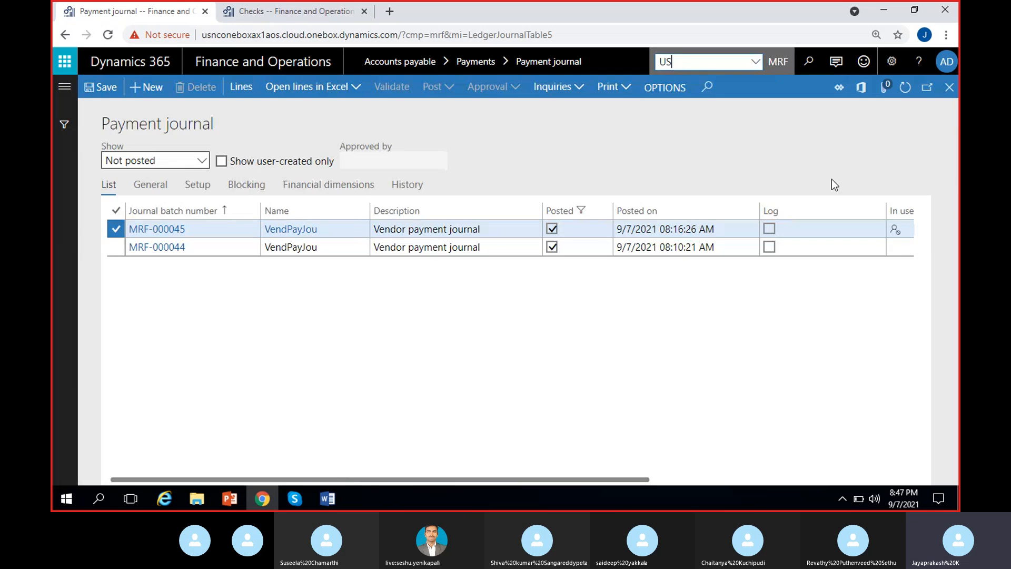
{"action": "key", "text": "BackSpace"}
{"action": "key", "text": "BackSpace"}
{"action": "key", "text": "BackSpace"}
{"action": "key", "text": "BackSpace"}
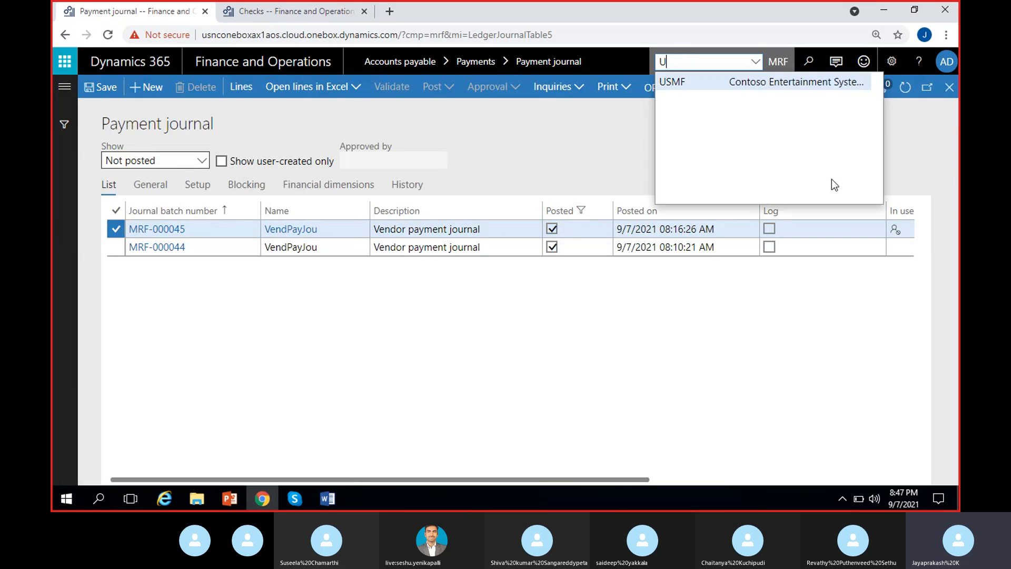
{"action": "type", "text": "ADS"}
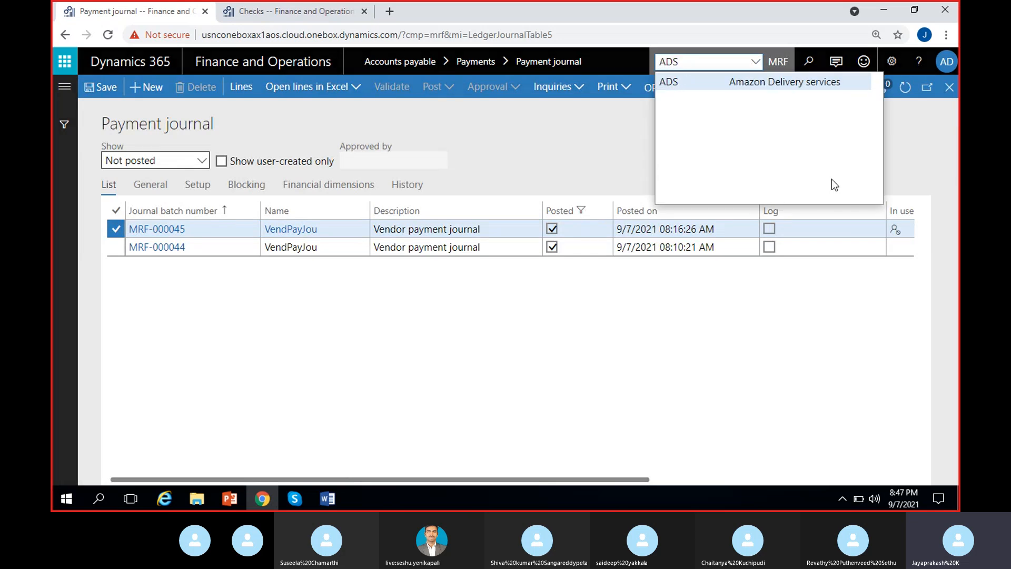
{"action": "key", "text": "Return"}
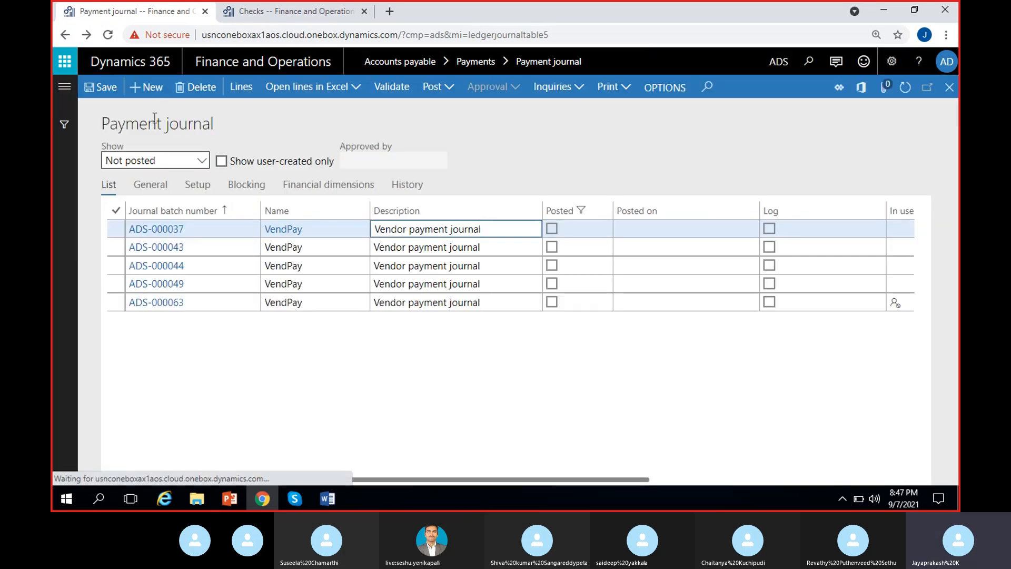
Step: Create a new payment journal with the name VendPay and open its lines
{"action": "left_click", "coordinate": [150, 87]}
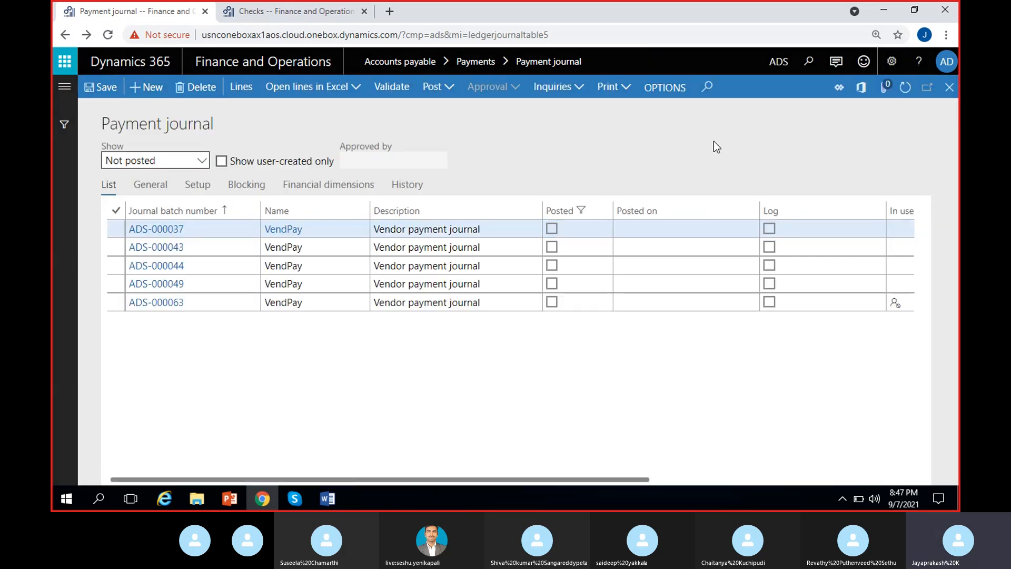
{"action": "left_click", "coordinate": [362, 228]}
{"action": "left_click", "coordinate": [282, 264]}
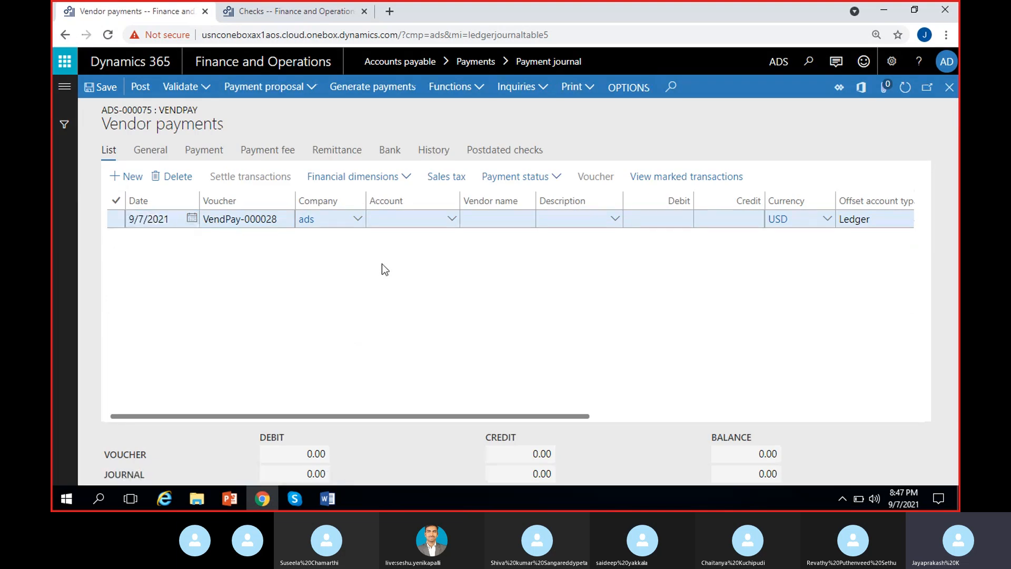
Step: Set the payment line's vendor account to Wipro and its debit amount to 1,500
{"action": "left_click", "coordinate": [422, 219]}
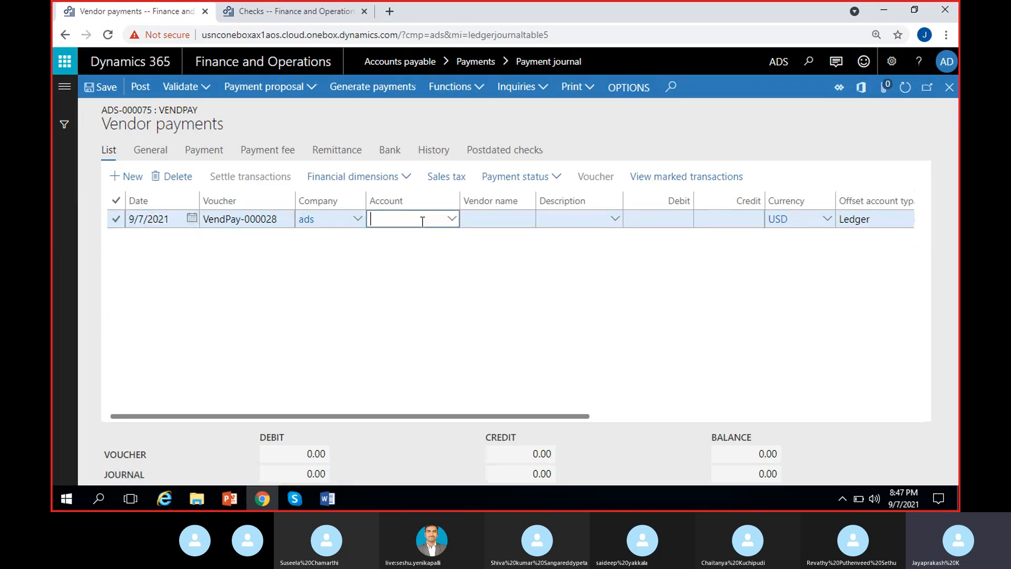
{"action": "left_click", "coordinate": [449, 221]}
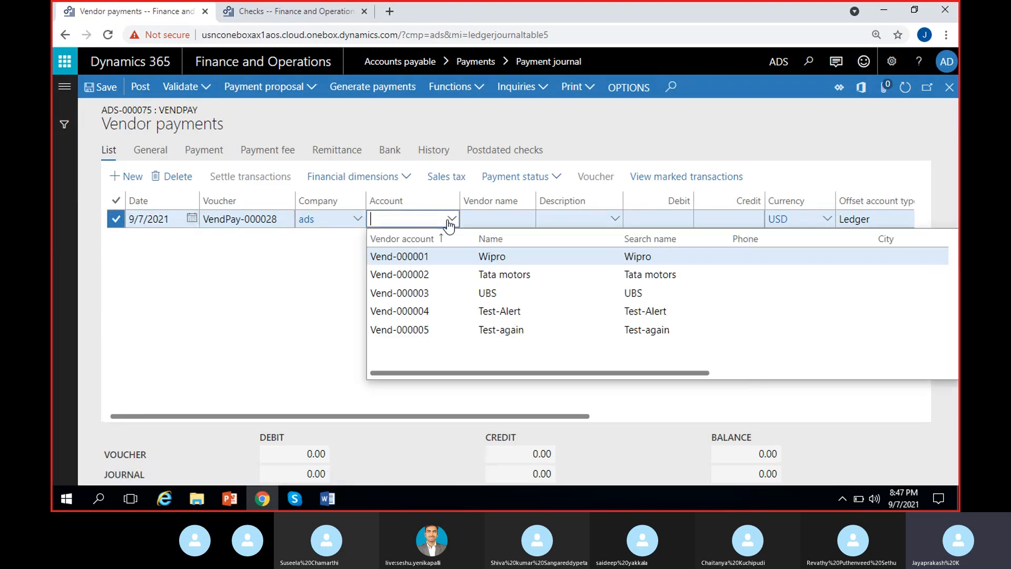
{"action": "left_click", "coordinate": [484, 262]}
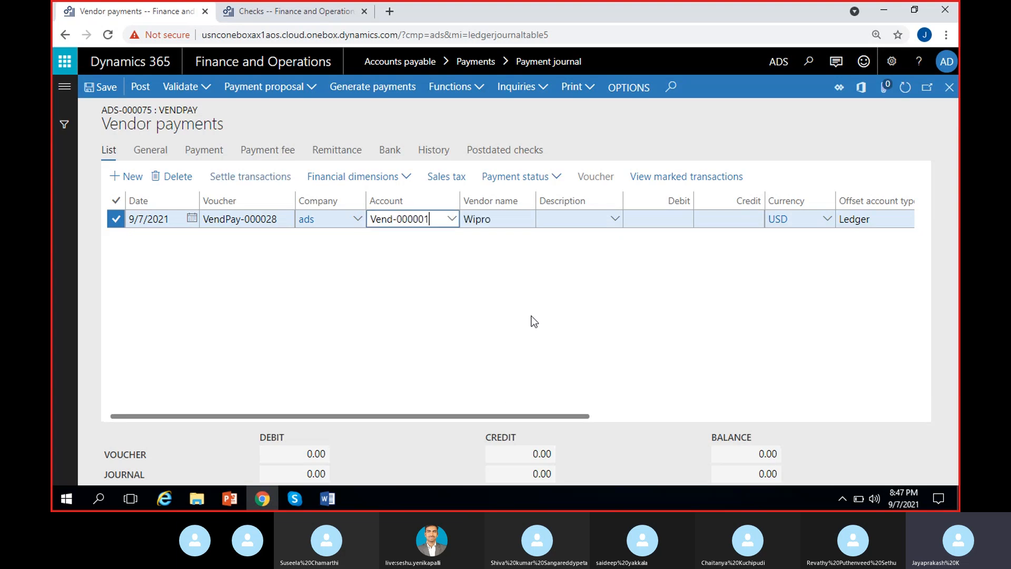
{"action": "left_click", "coordinate": [651, 219]}
{"action": "type", "text": "1"}
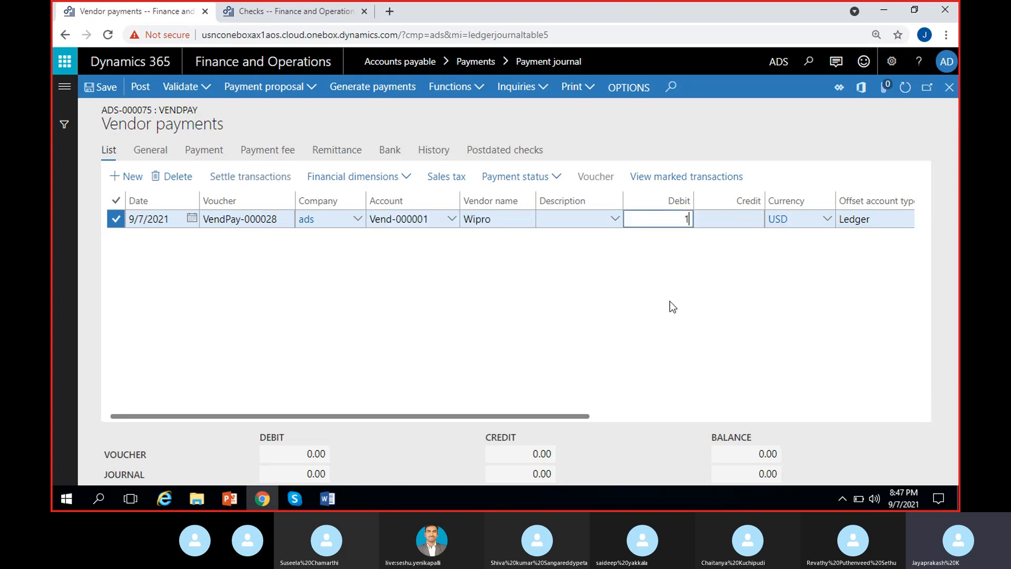
{"action": "type", "text": ",500"}
{"action": "left_click", "coordinate": [679, 320]}
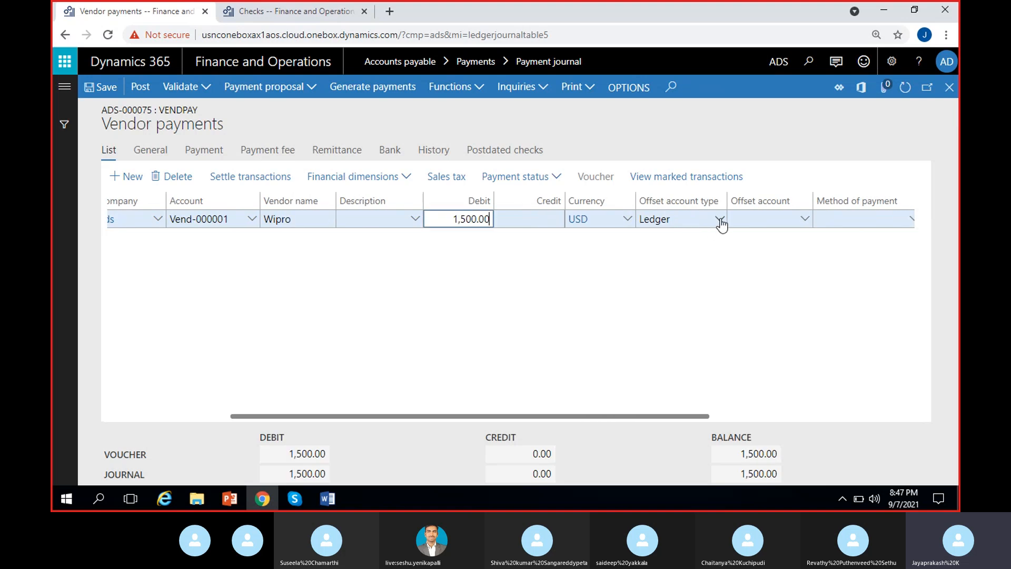
Step: Set the payment line's offset account type to Bank and its offset account to ICICI-12
{"action": "left_click", "coordinate": [719, 220]}
{"action": "left_click", "coordinate": [662, 322]}
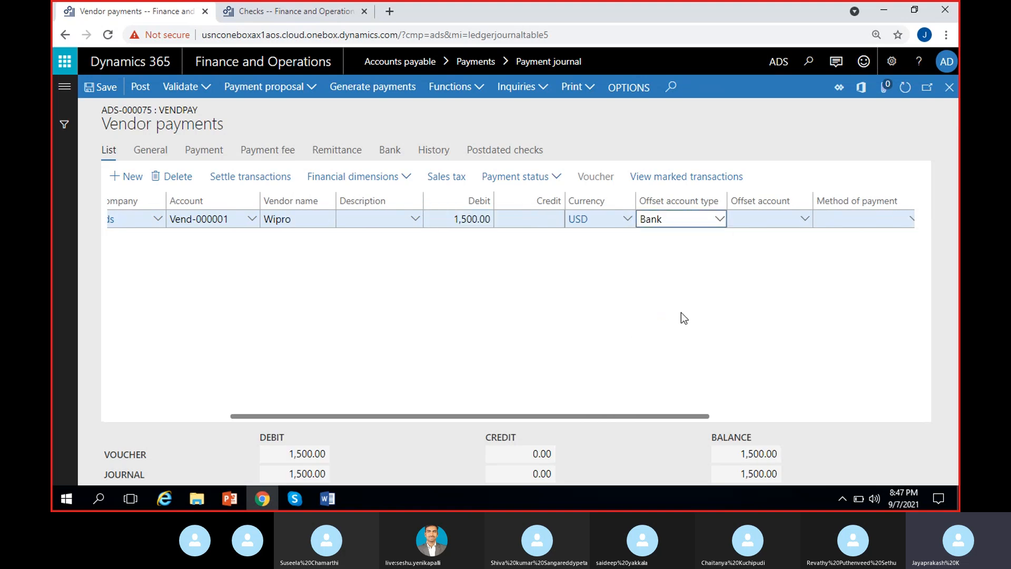
{"action": "left_click", "coordinate": [755, 227]}
{"action": "left_click", "coordinate": [805, 219]}
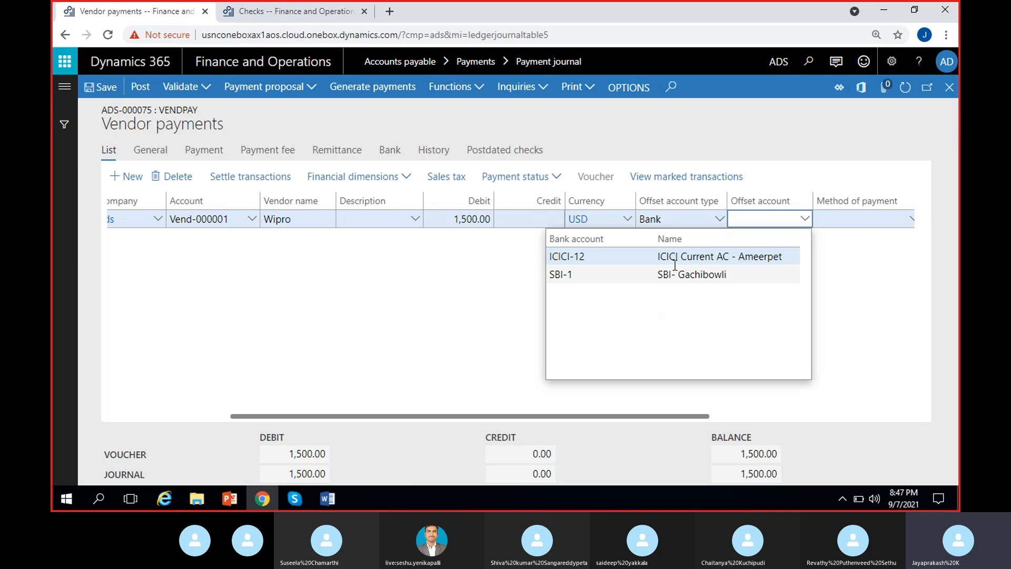
{"action": "left_click", "coordinate": [664, 258]}
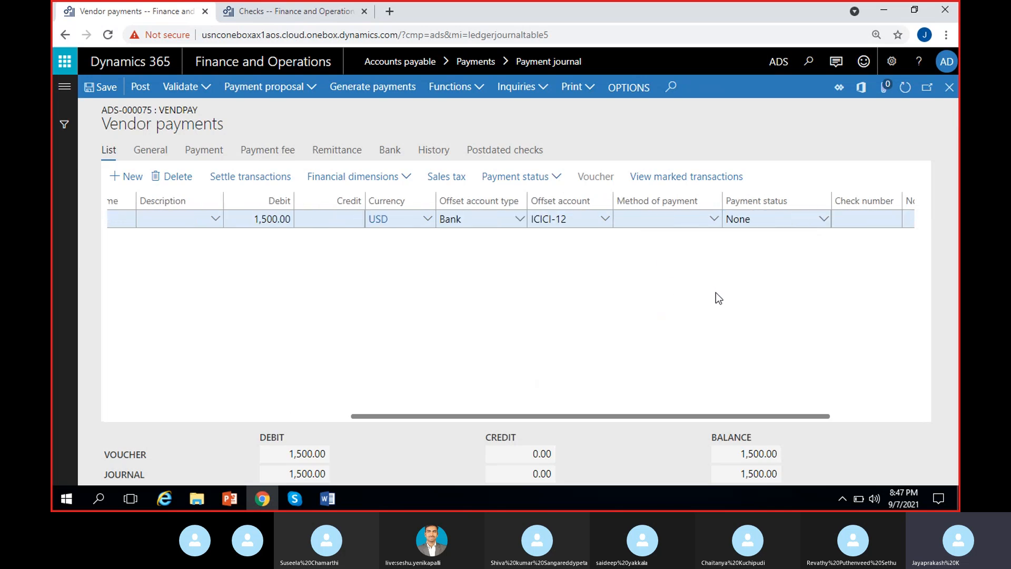
Step: Set the payment line's method of payment to Check
{"action": "left_click", "coordinate": [659, 219]}
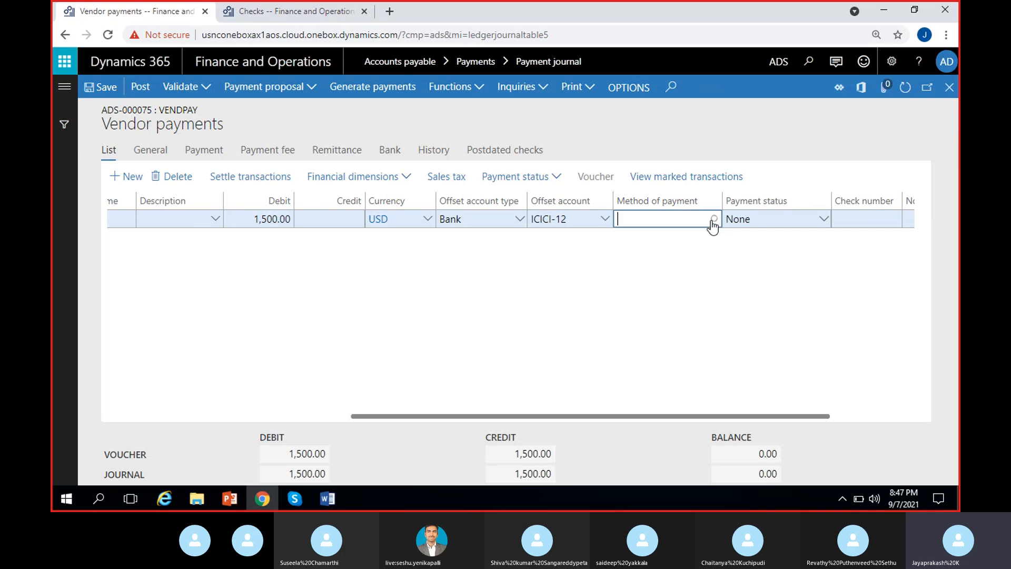
{"action": "left_click", "coordinate": [713, 219]}
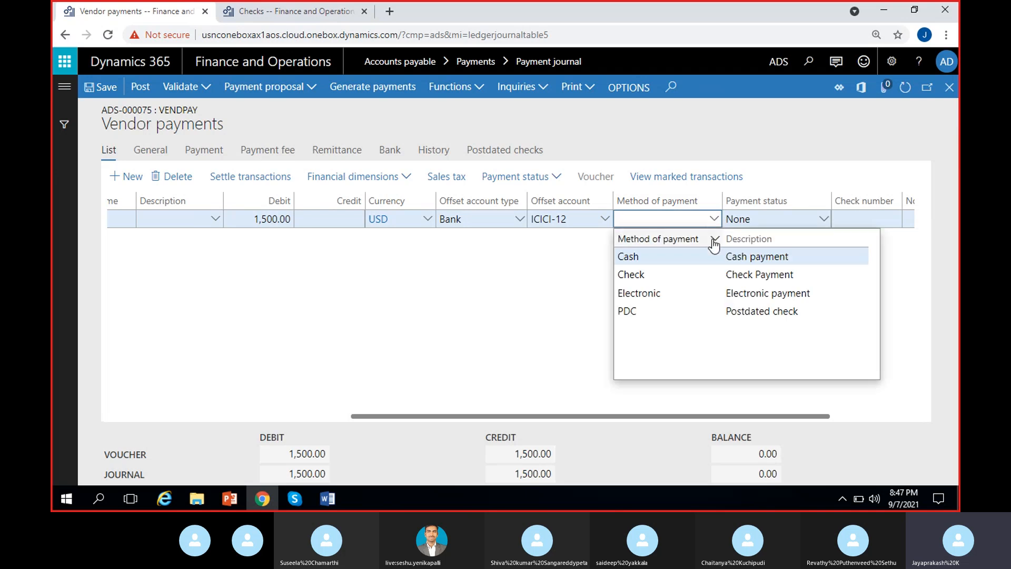
{"action": "left_click", "coordinate": [653, 274]}
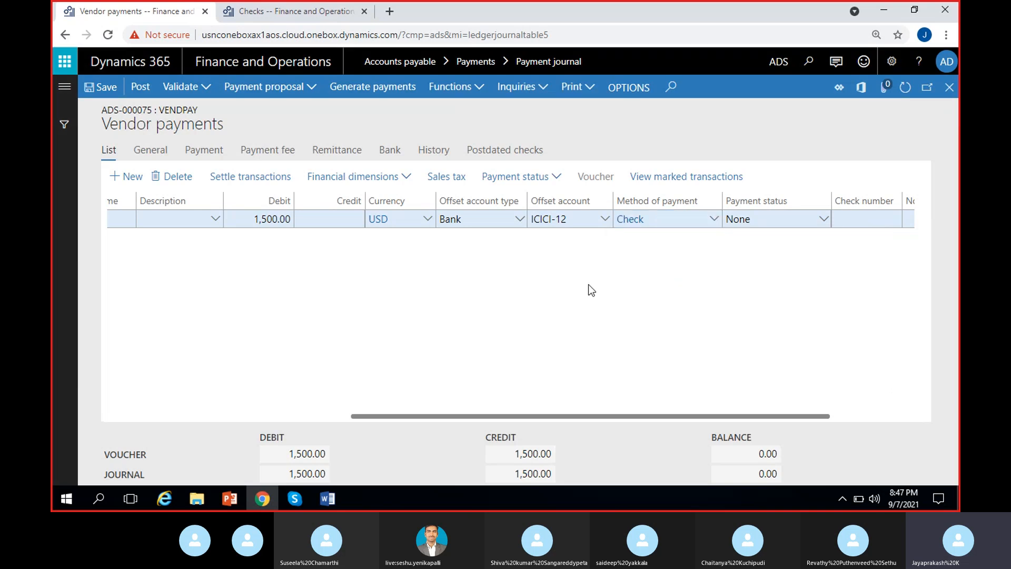
Step: Start generating the payments with the Check export format and ICICI-12 as the bank account
{"action": "scroll", "coordinate": [306, 309], "scroll_direction": "left", "scroll_amount": 2}
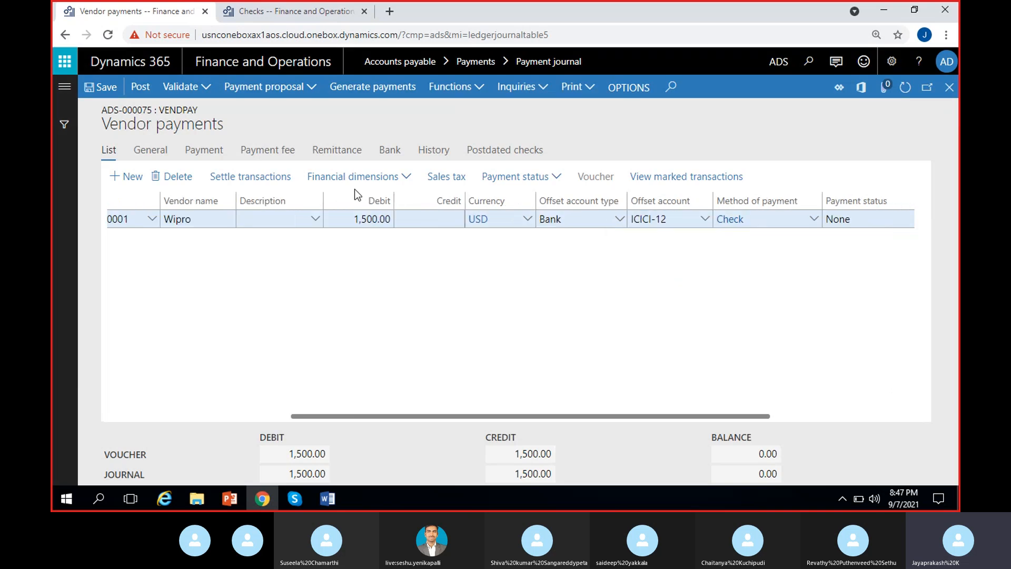
{"action": "left_click", "coordinate": [373, 91]}
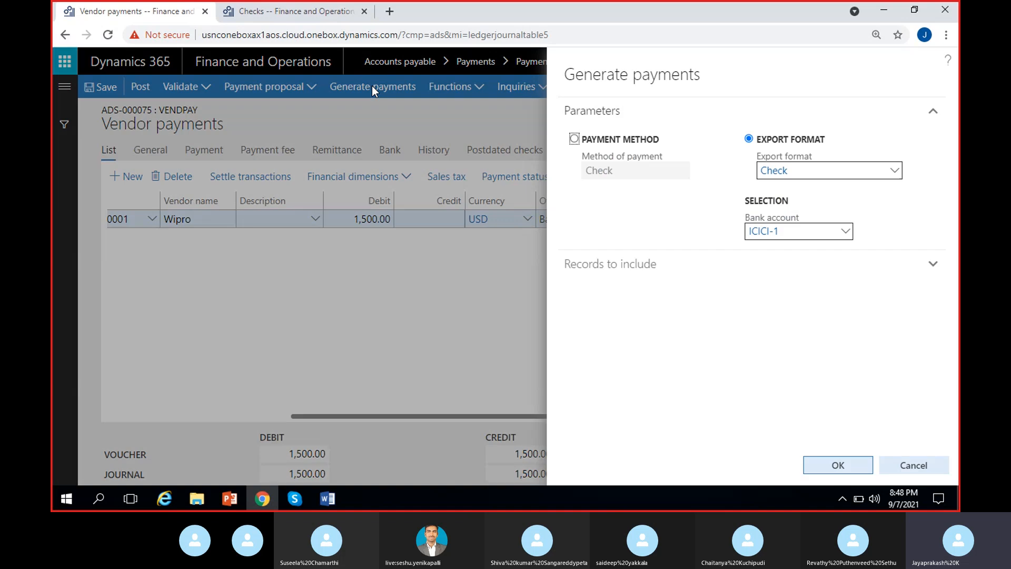
{"action": "left_click", "coordinate": [846, 232]}
{"action": "left_click", "coordinate": [663, 269]}
{"action": "left_click", "coordinate": [812, 466]}
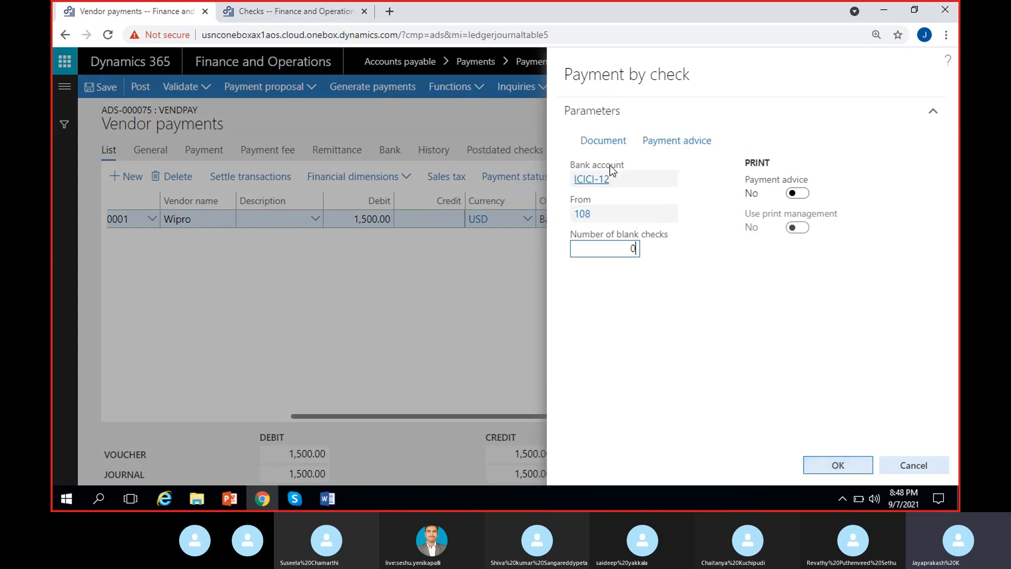
Step: Set the ICICI-12 check document's print destination to Screen and confirm the payment by check
{"action": "left_click", "coordinate": [607, 213]}
{"action": "left_click", "coordinate": [602, 140]}
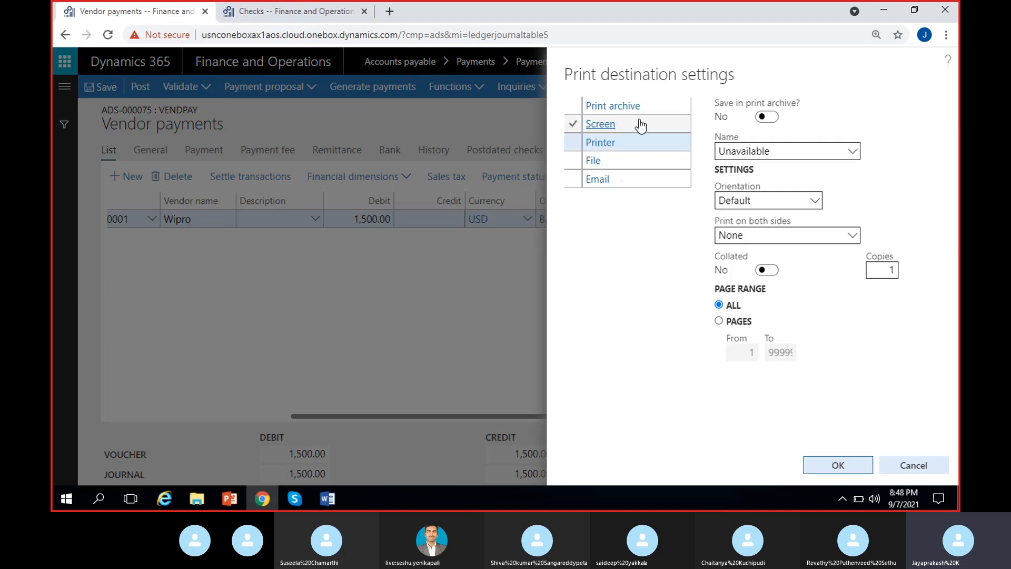
{"action": "left_click", "coordinate": [641, 125]}
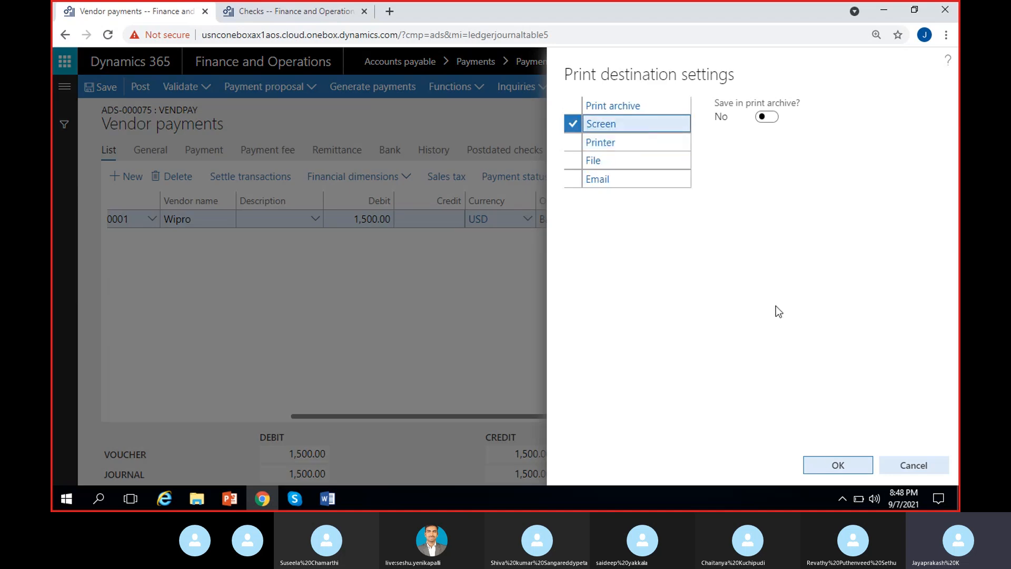
{"action": "left_click", "coordinate": [831, 466]}
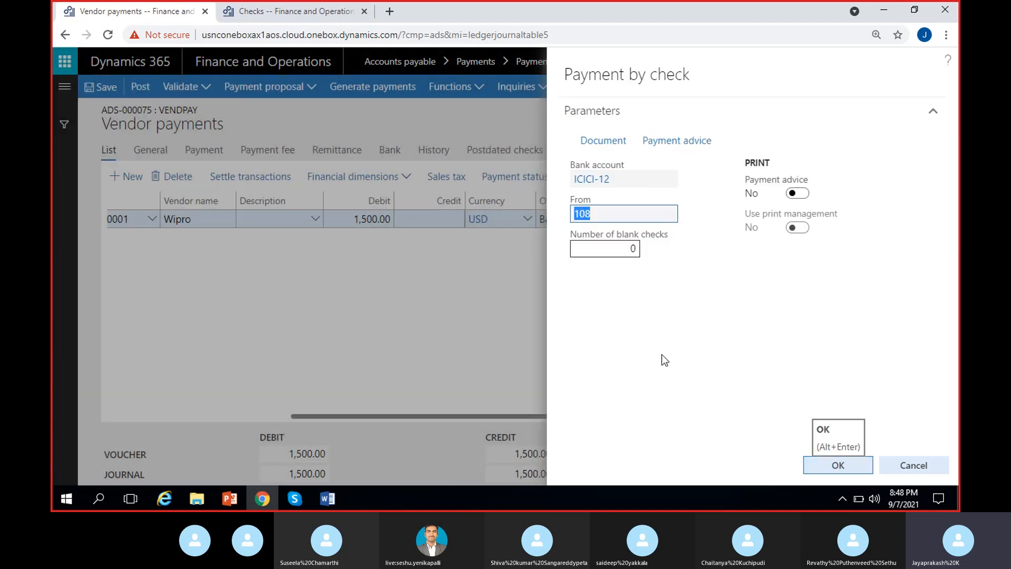
{"action": "left_click", "coordinate": [817, 463]}
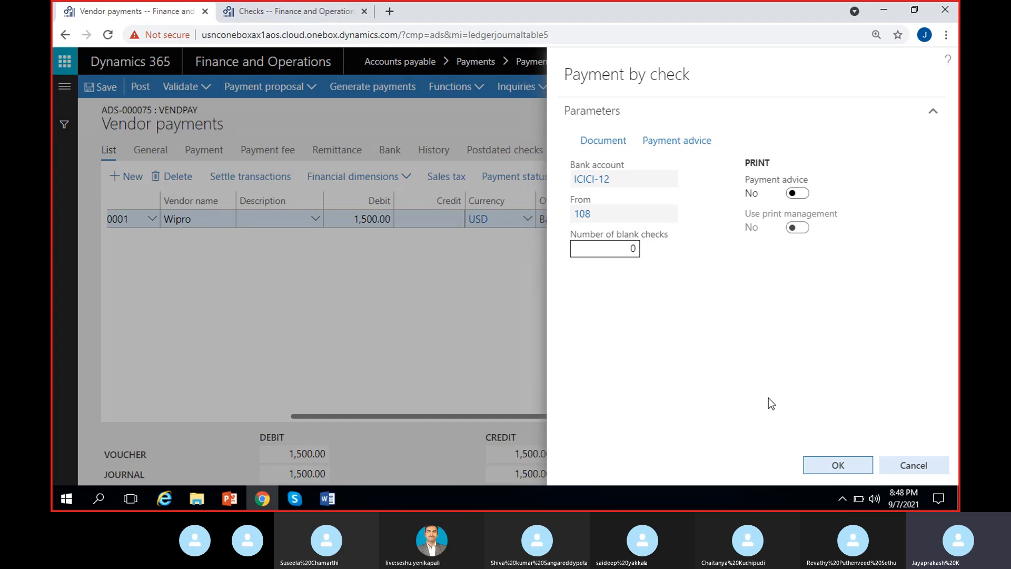
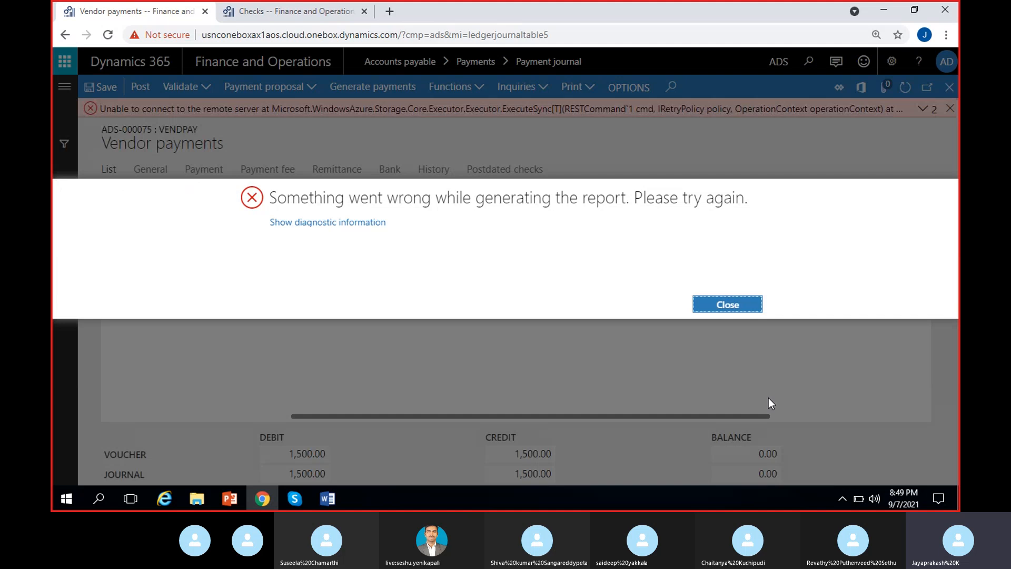
Step: Dismiss the report error and its messages, and check the check number on the ICICI-12 payment line
{"action": "left_click", "coordinate": [732, 306]}
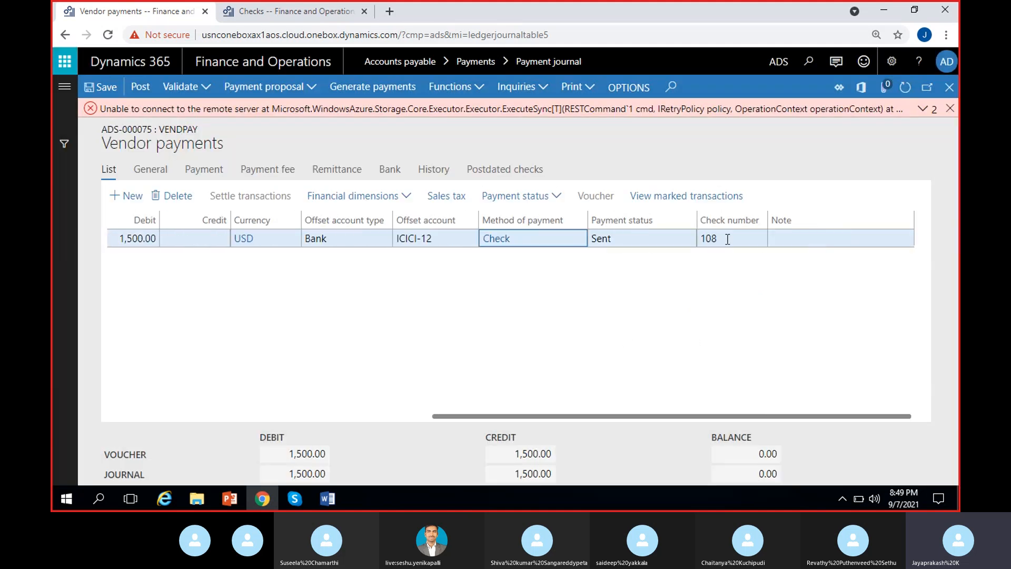
{"action": "left_click", "coordinate": [950, 108]}
{"action": "double_click", "coordinate": [718, 219]}
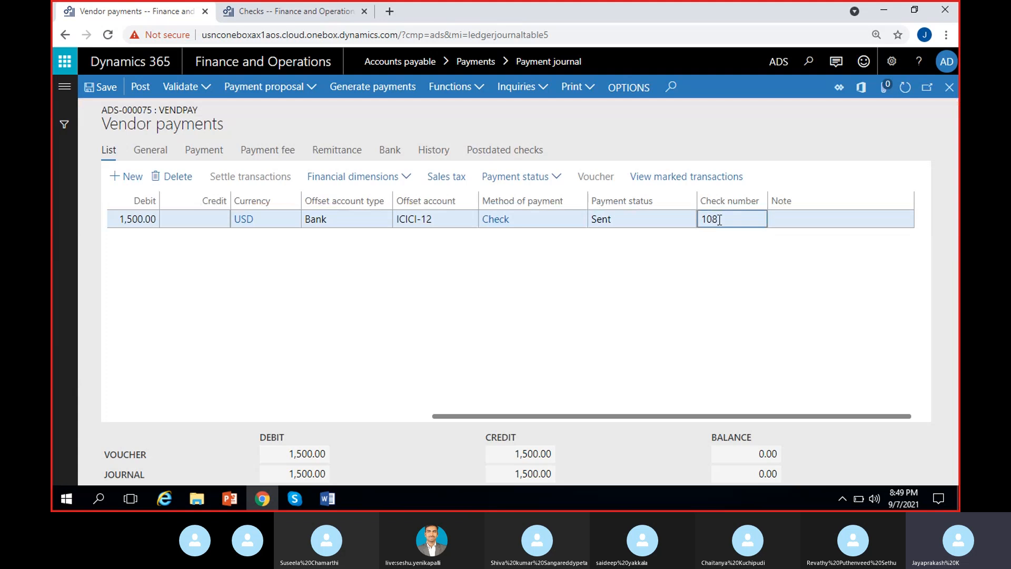
{"action": "left_click", "coordinate": [573, 298]}
Step: Close the vendor payment lines and switch the company to USMF
{"action": "left_click", "coordinate": [950, 87]}
{"action": "left_click", "coordinate": [780, 62]}
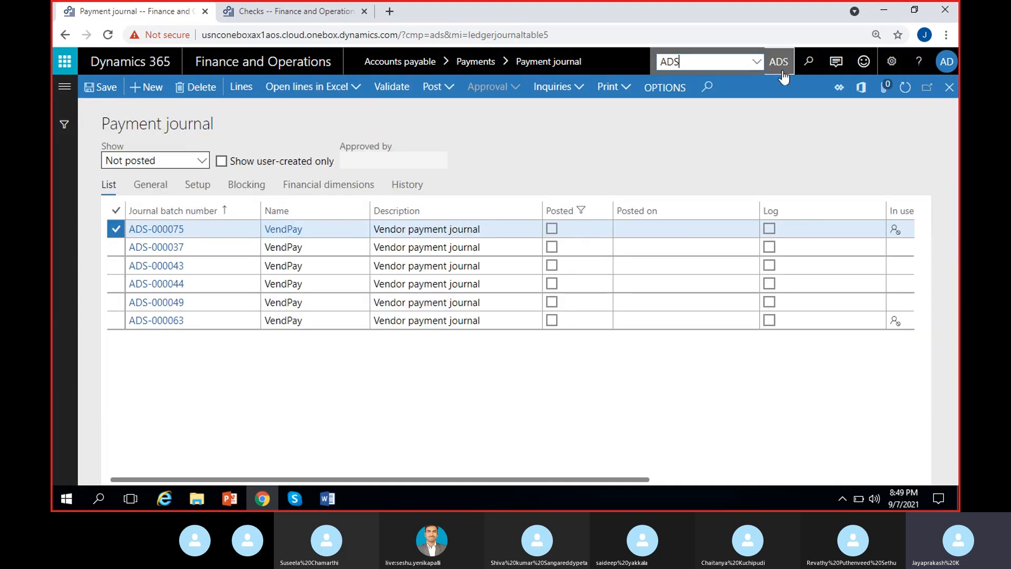
{"action": "key", "text": "BackSpace"}
{"action": "type", "text": "USMF"}
{"action": "key", "text": "Return"}
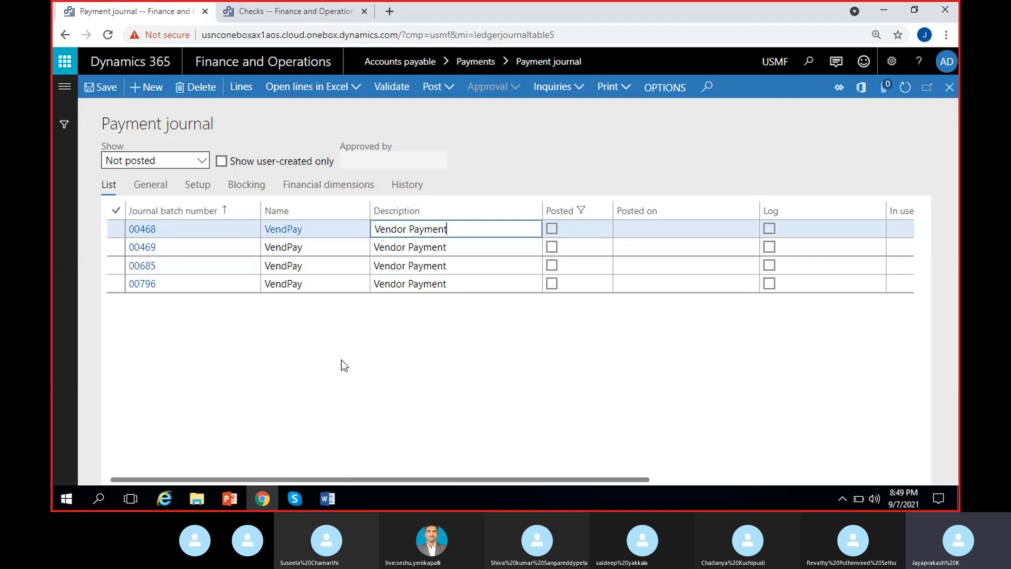
Step: Create a new payment journal with the name VendPay and open its lines
{"action": "left_click", "coordinate": [148, 88]}
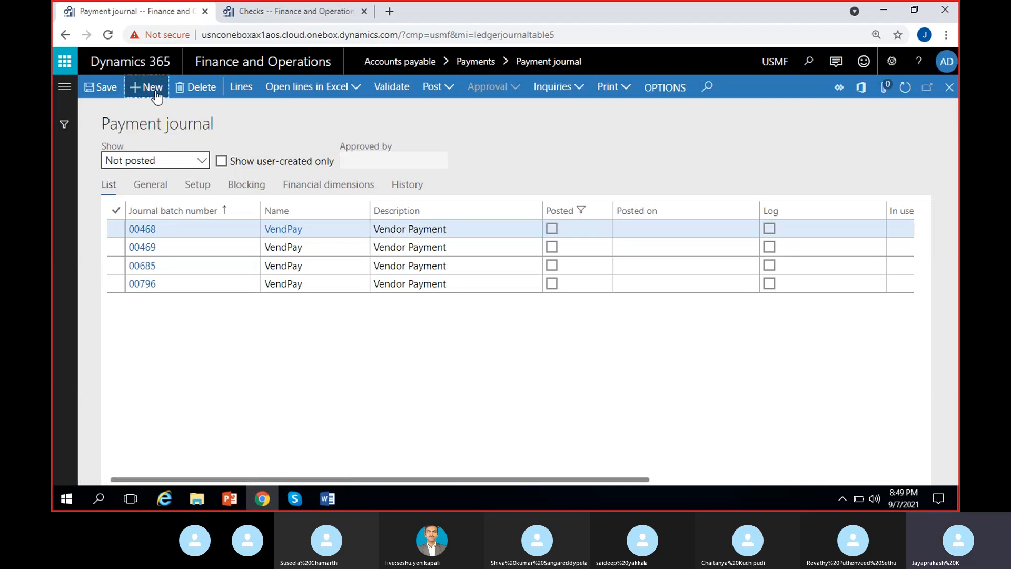
{"action": "left_click", "coordinate": [362, 228]}
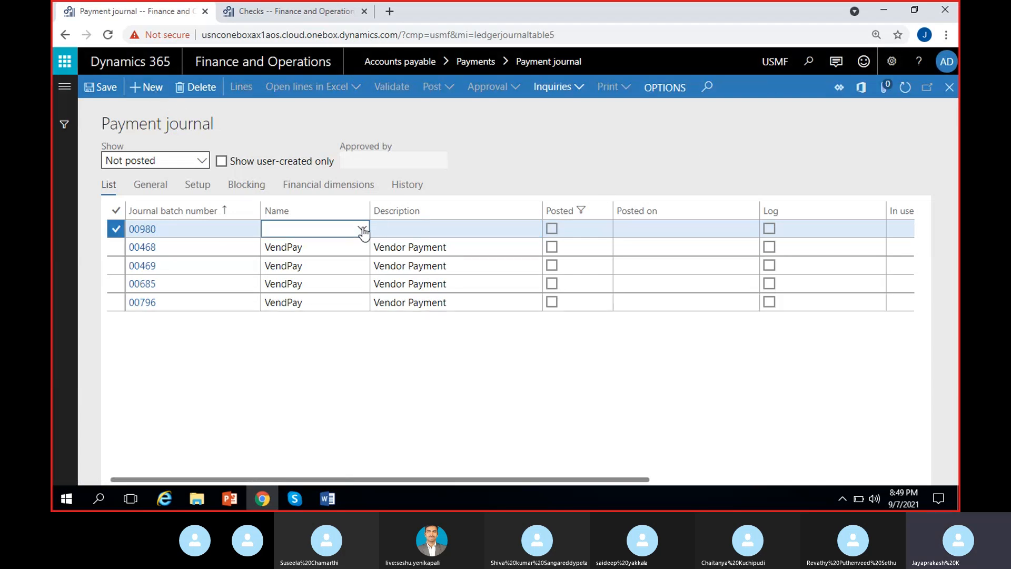
{"action": "left_click", "coordinate": [323, 267]}
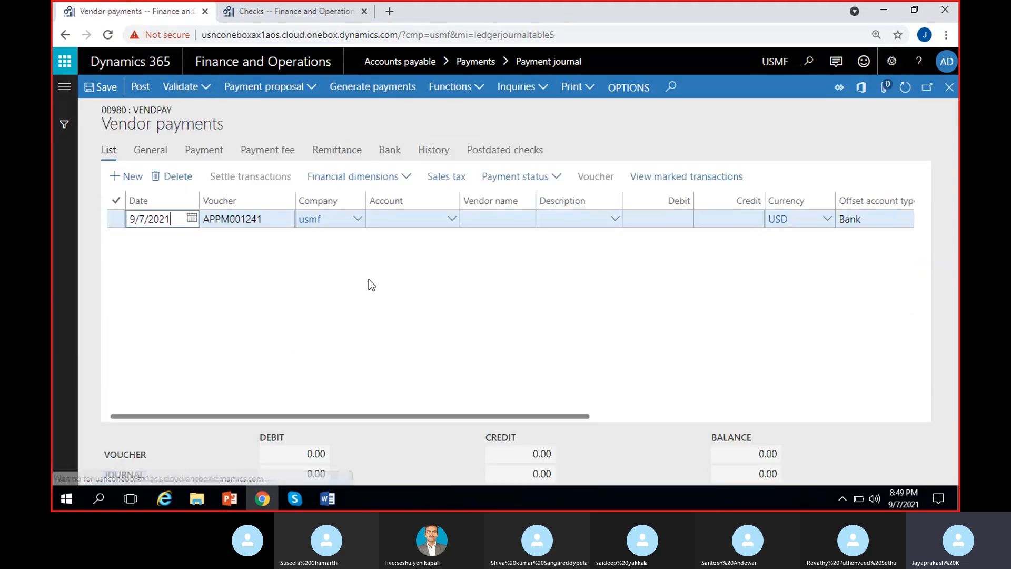
Step: Fill in the payment line with vendor Acme Office Supplies and a debit of 1,500
{"action": "left_click", "coordinate": [409, 220]}
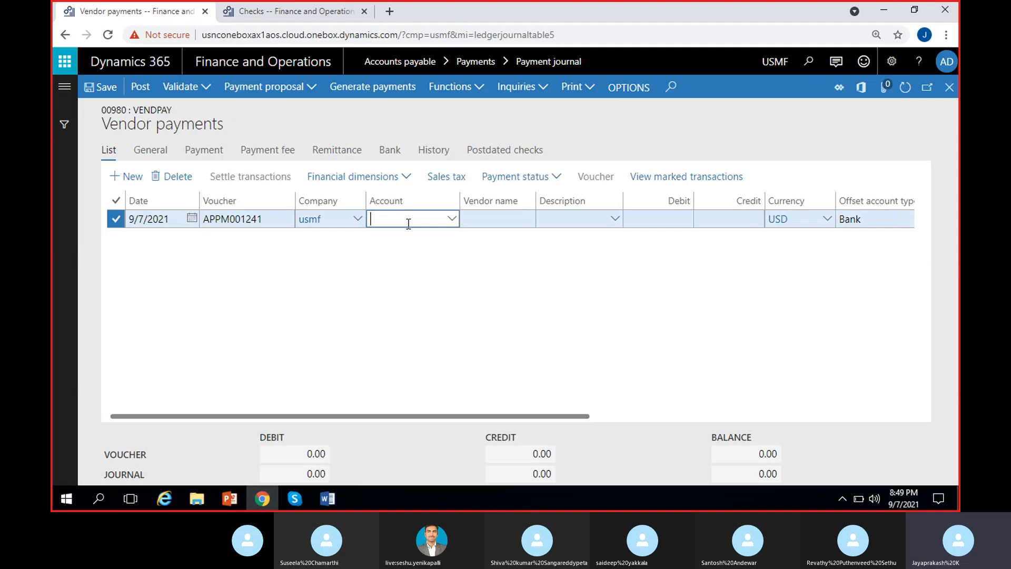
{"action": "left_click", "coordinate": [452, 220]}
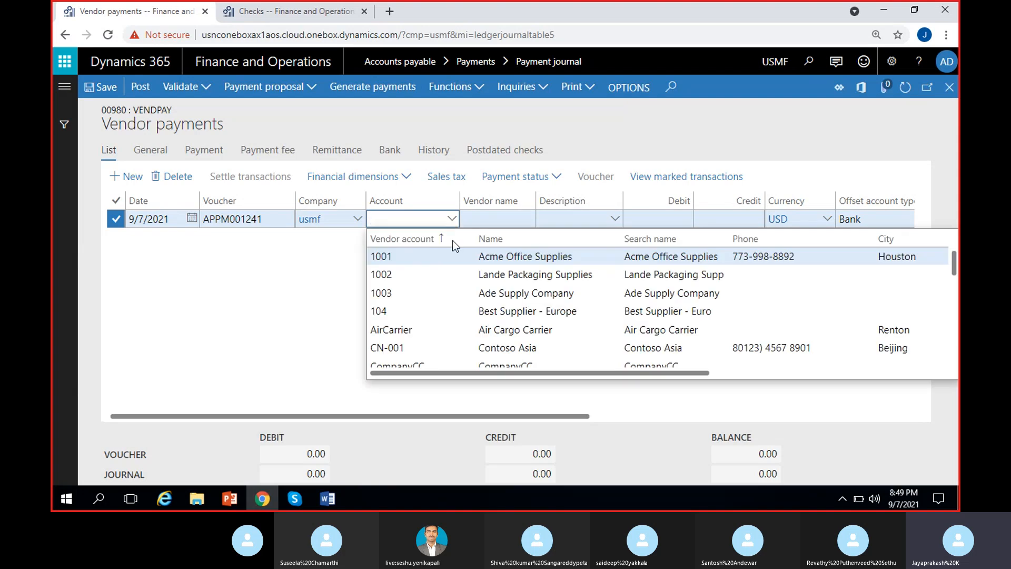
{"action": "left_click", "coordinate": [495, 262]}
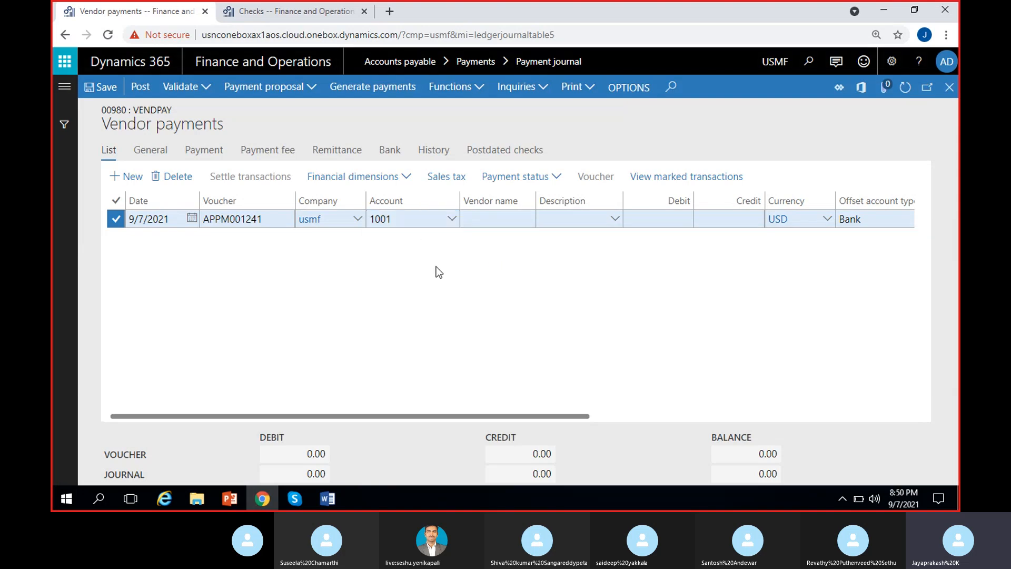
{"action": "left_click", "coordinate": [663, 223]}
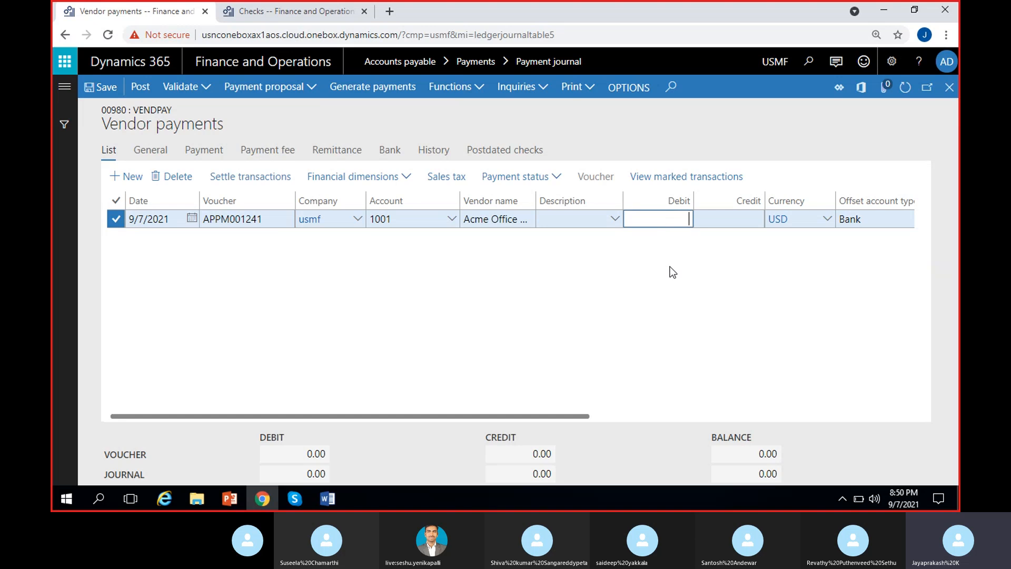
{"action": "type", "text": "1,500"}
{"action": "key", "text": "Tab"}
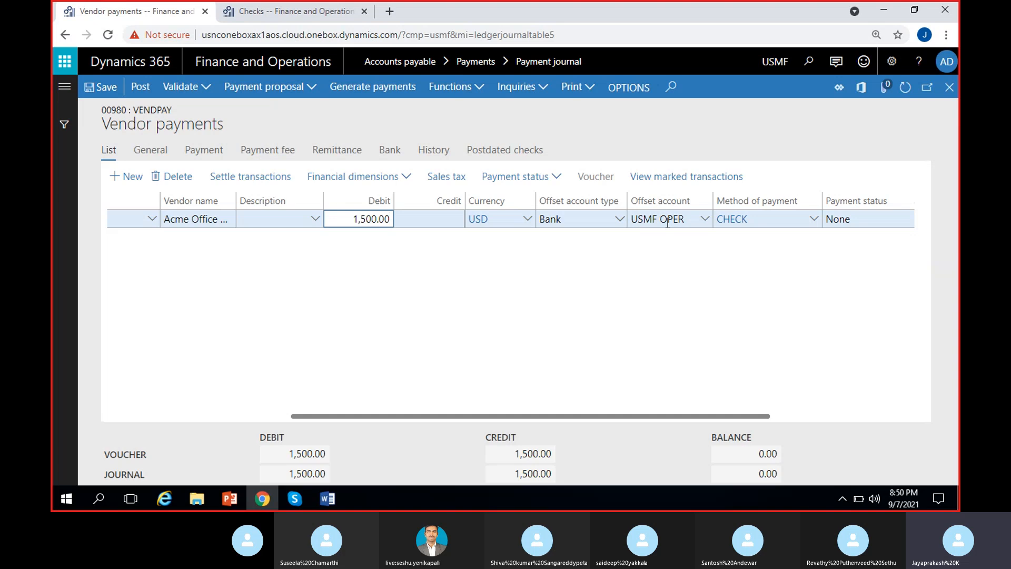
Step: Generate the payment with the Check export format from bank account USMF OPER, with the check document's print destination set to Screen
{"action": "left_click", "coordinate": [655, 258]}
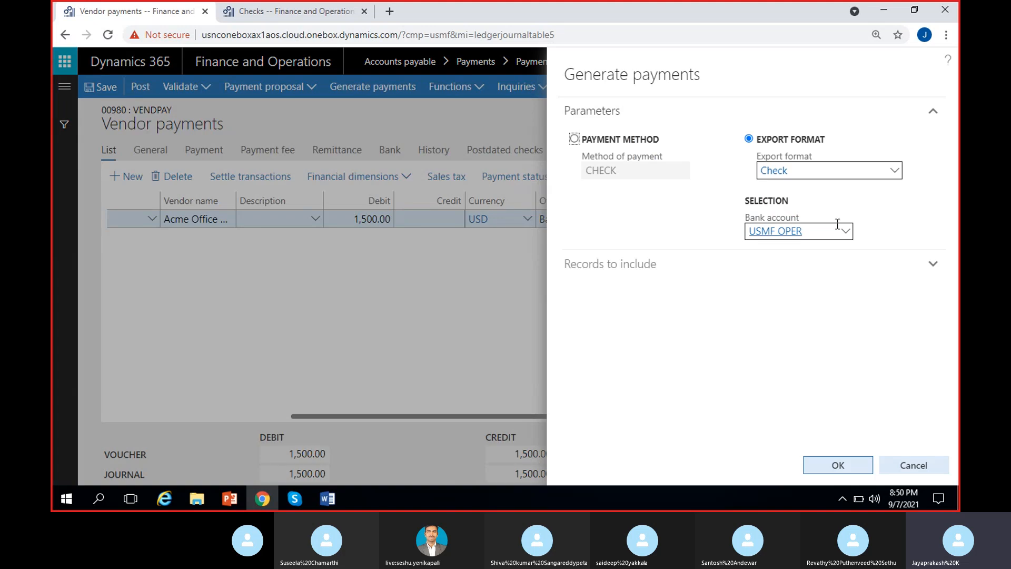
{"action": "left_click", "coordinate": [825, 465]}
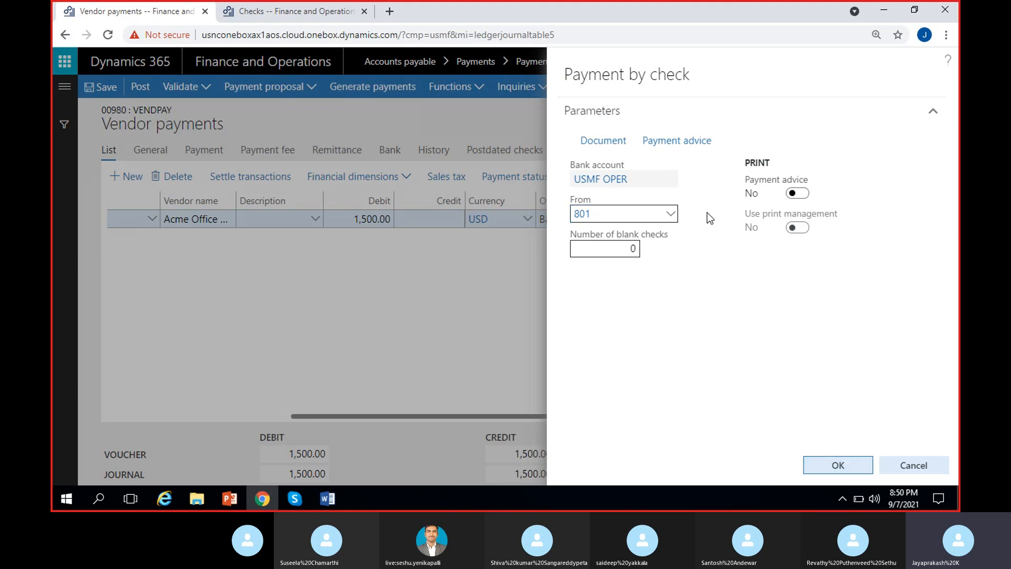
{"action": "left_click", "coordinate": [606, 140]}
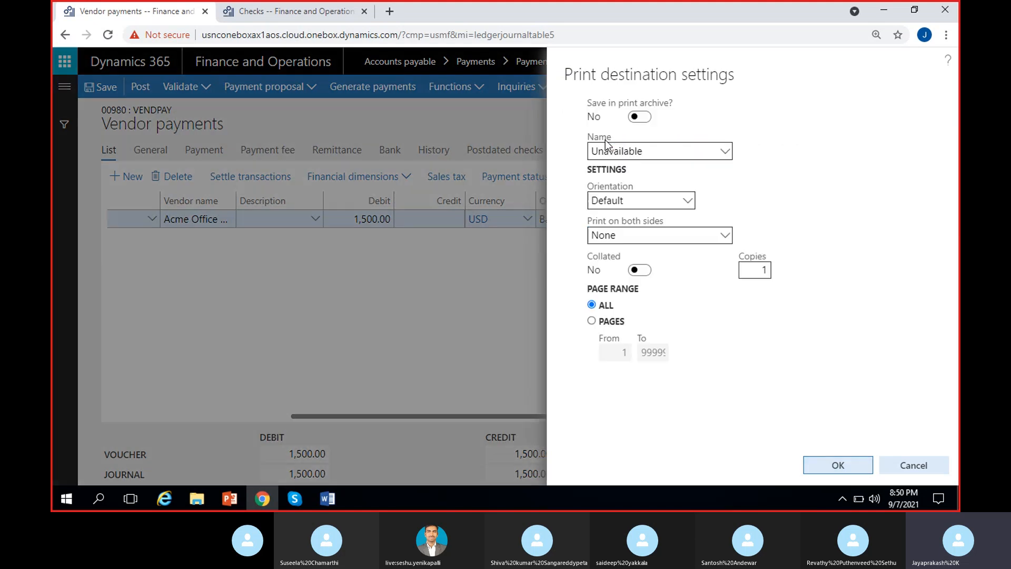
{"action": "left_click", "coordinate": [611, 125]}
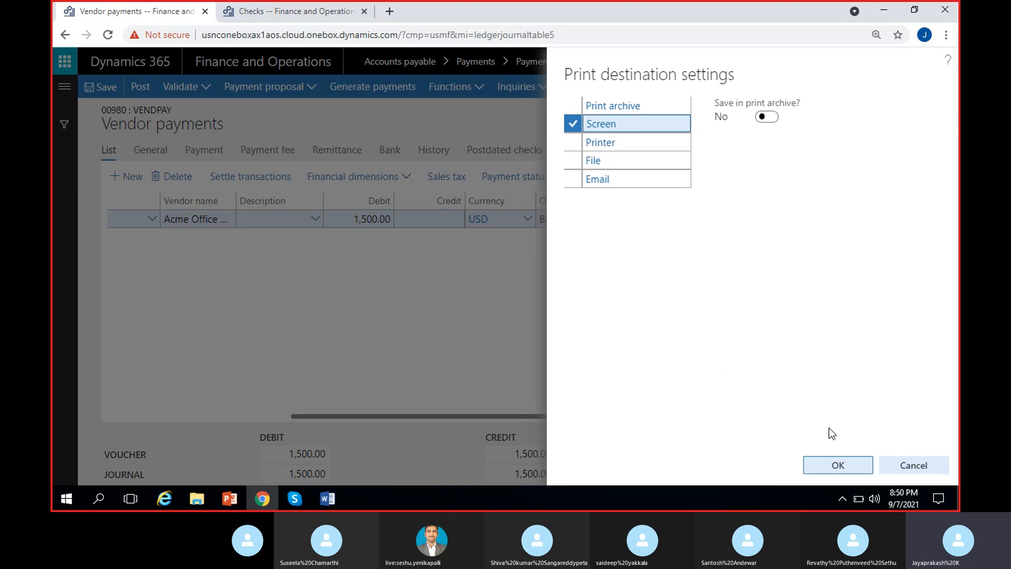
{"action": "left_click", "coordinate": [827, 466]}
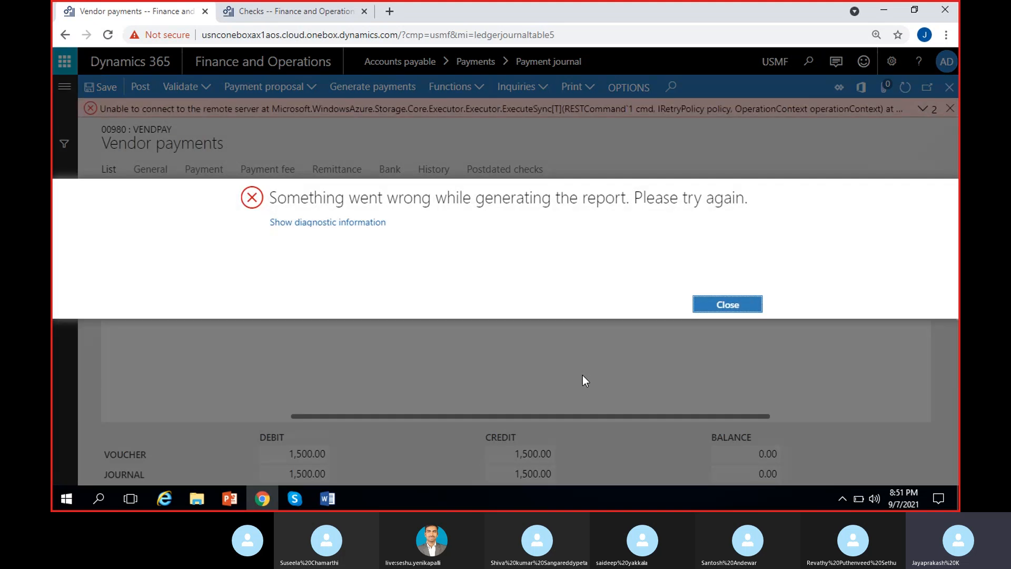
Step: Dismiss the report error, expand and close its messages, and review the Acme Office Supplies payment line
{"action": "left_click", "coordinate": [718, 304]}
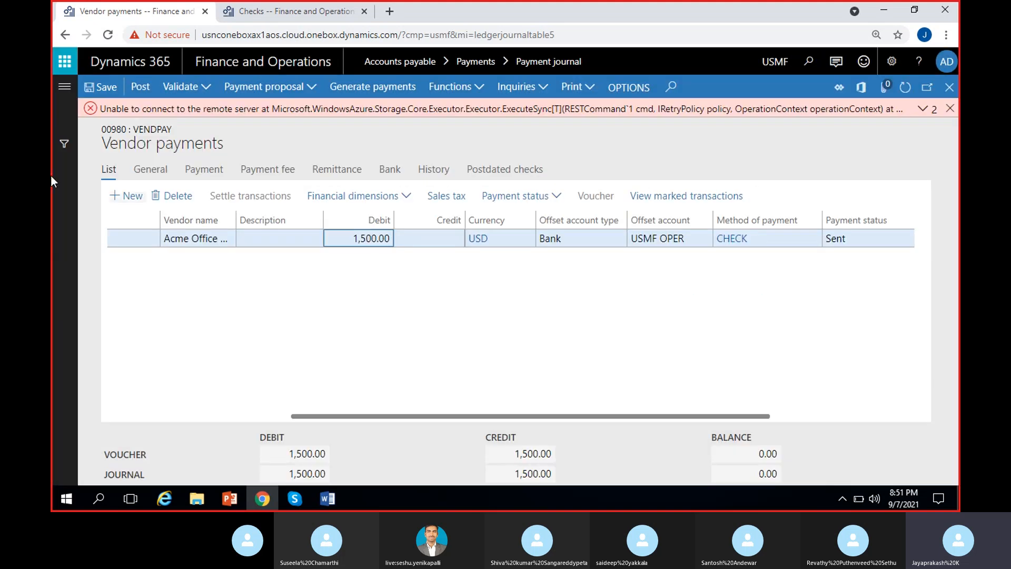
{"action": "left_click", "coordinate": [923, 109]}
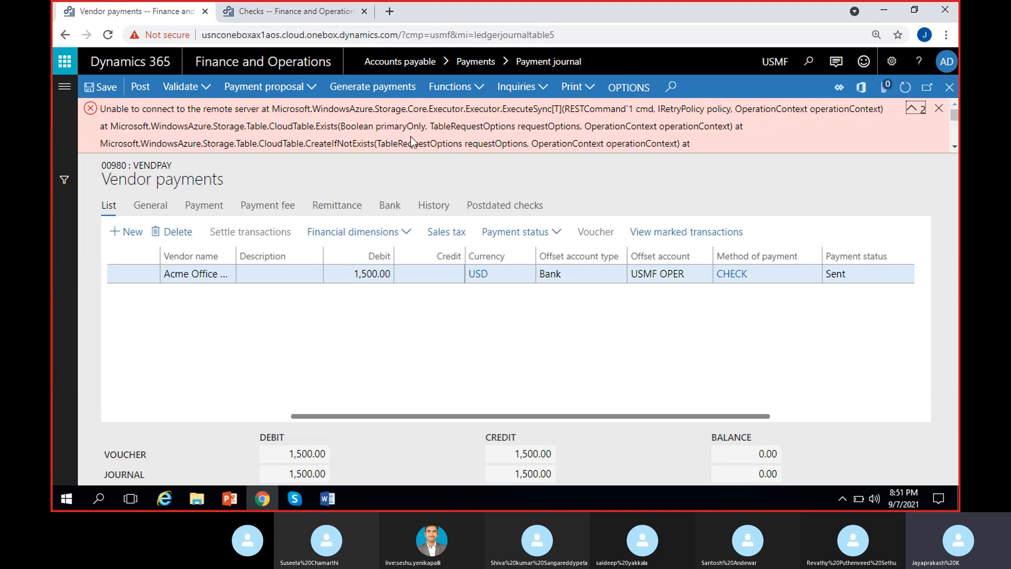
{"action": "left_click", "coordinate": [937, 111]}
{"action": "left_click", "coordinate": [939, 109]}
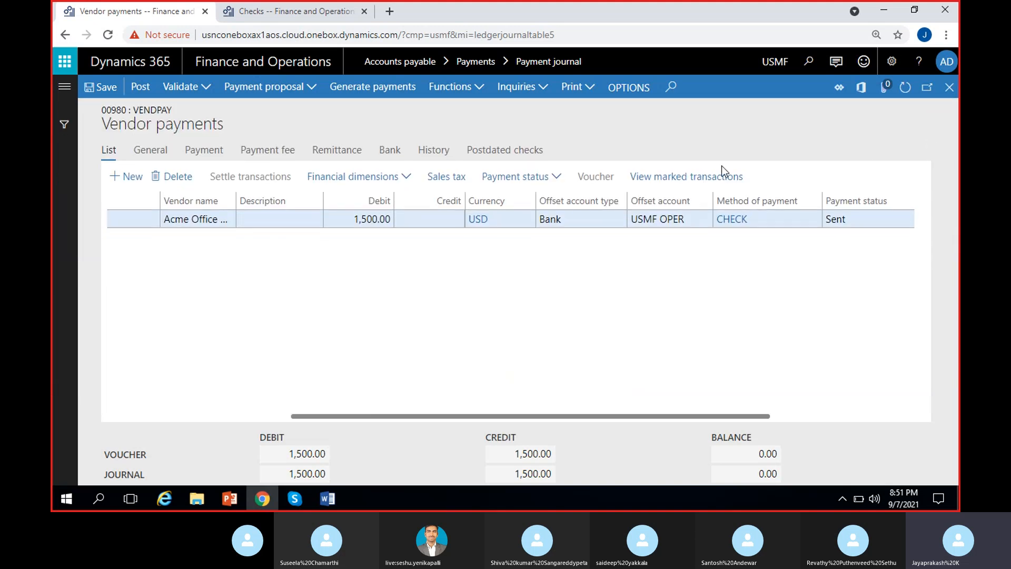
{"action": "scroll", "coordinate": [370, 287], "scroll_direction": "left", "scroll_amount": 5}
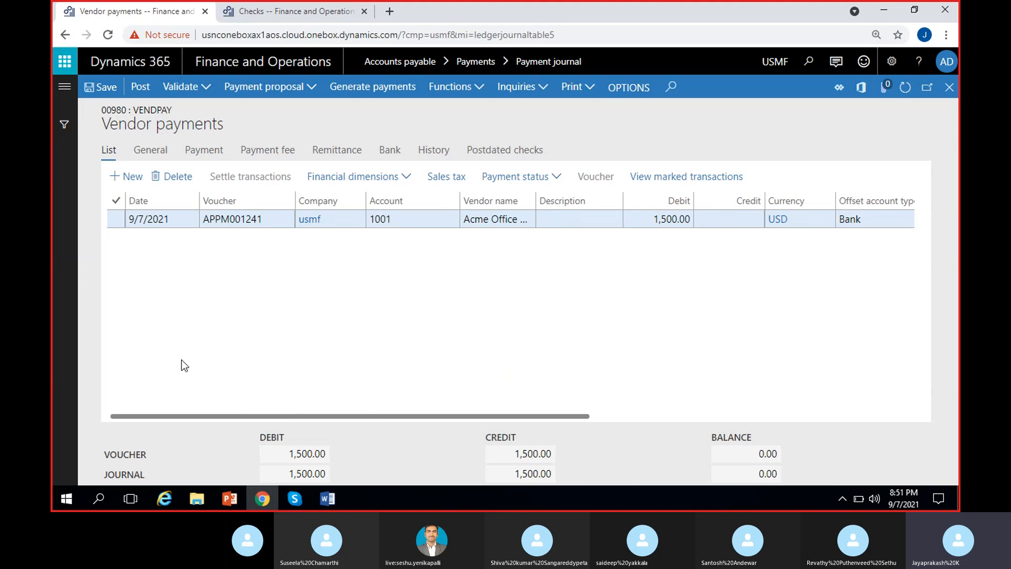
{"action": "scroll", "coordinate": [284, 361], "scroll_direction": "right", "scroll_amount": 5}
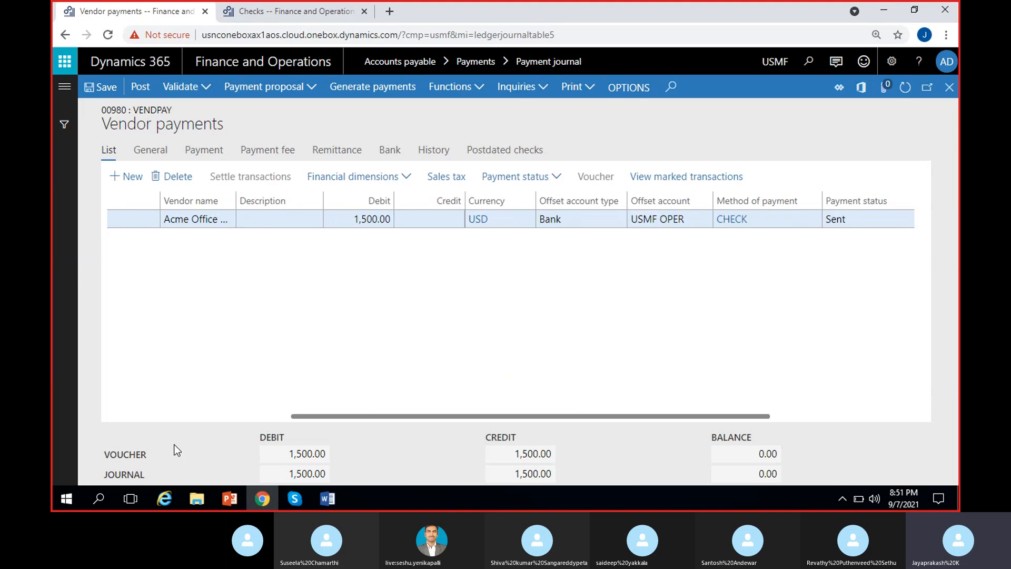
Step: Switch to File Explorer and open the Cheque_US_Report (30) PDF from the Downloads folder
{"action": "left_click", "coordinate": [188, 501]}
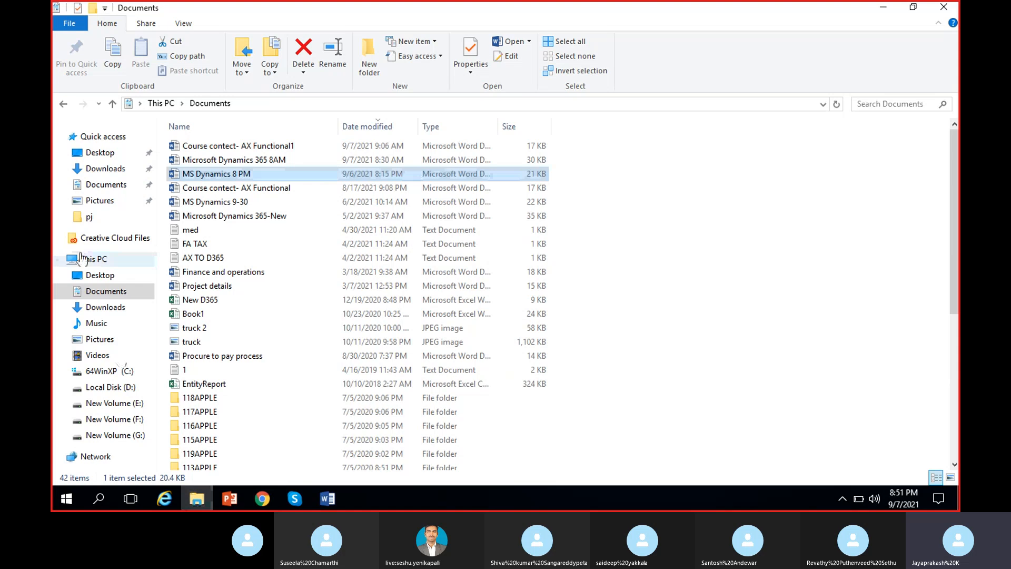
{"action": "left_click", "coordinate": [105, 169]}
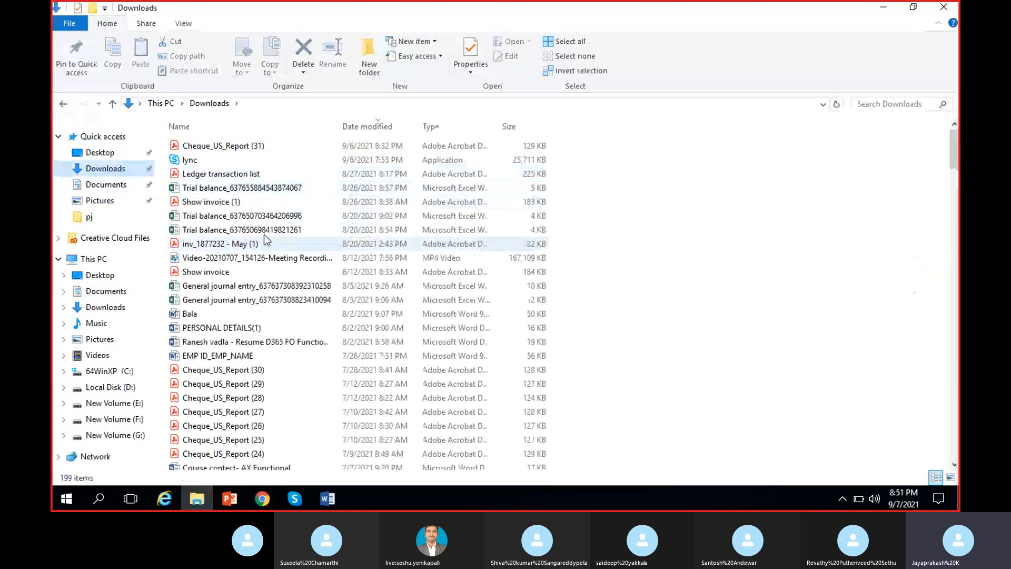
{"action": "scroll", "coordinate": [261, 337], "scroll_direction": "down", "scroll_amount": 2}
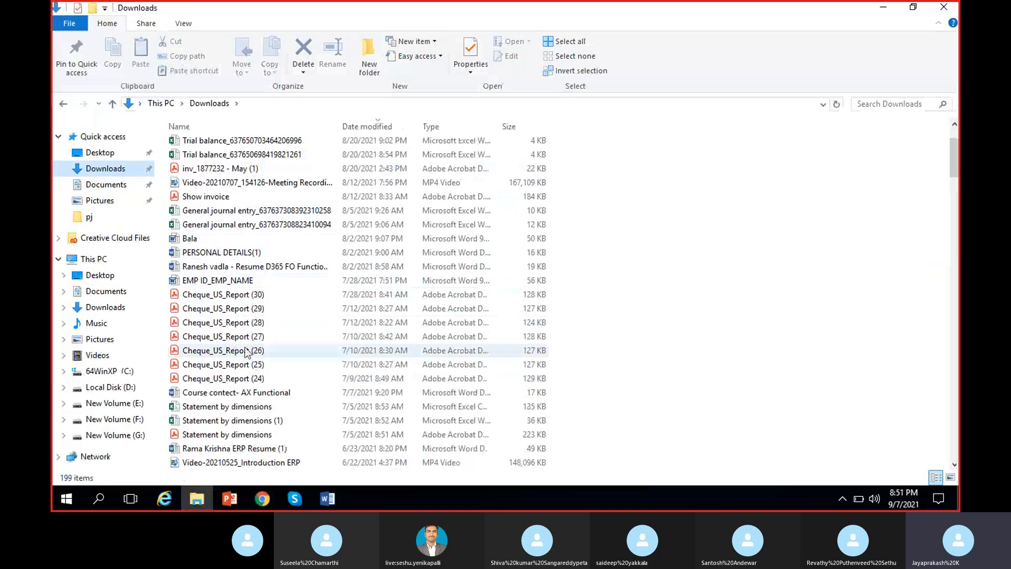
{"action": "left_click", "coordinate": [255, 299]}
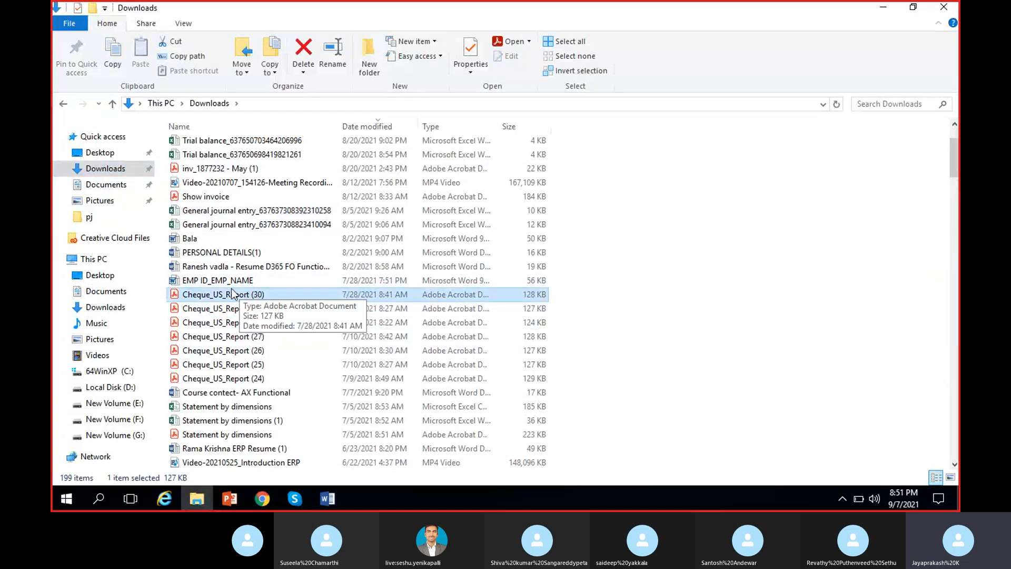
{"action": "double_click", "coordinate": [230, 299]}
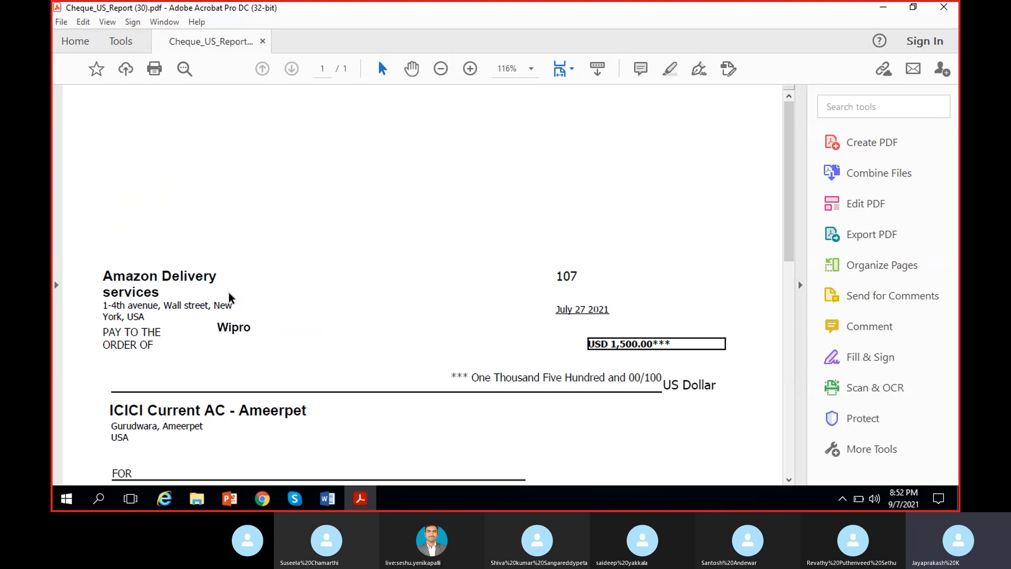
Step: Examine the company name and address, payee, and check number on the sample check, dismissing the Acrobat trial notice
{"action": "scroll", "coordinate": [322, 297], "scroll_direction": "down", "scroll_amount": 1}
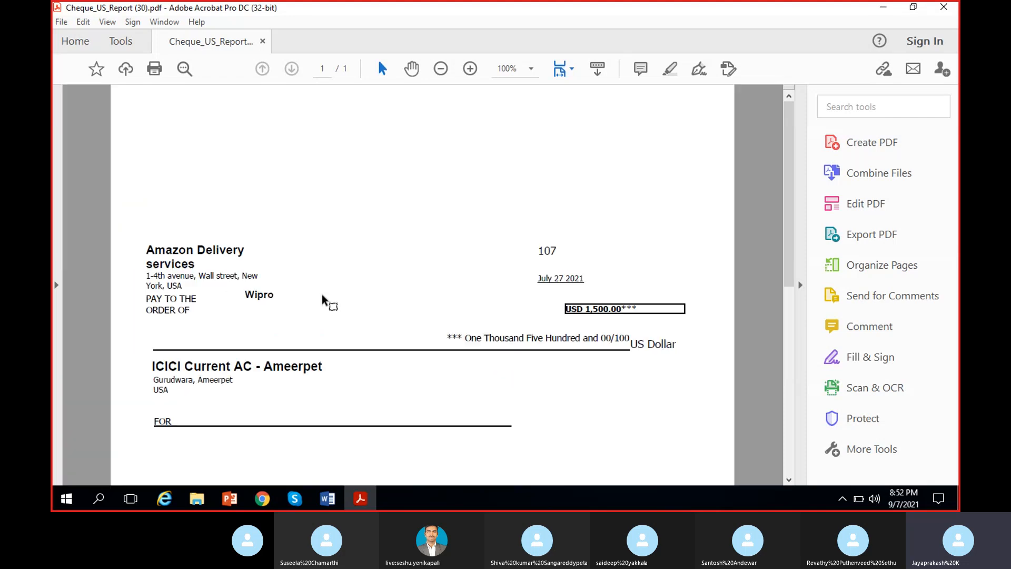
{"action": "scroll", "coordinate": [361, 283], "scroll_direction": "down", "scroll_amount": 1}
{"action": "scroll", "coordinate": [364, 284], "scroll_direction": "up", "scroll_amount": 2}
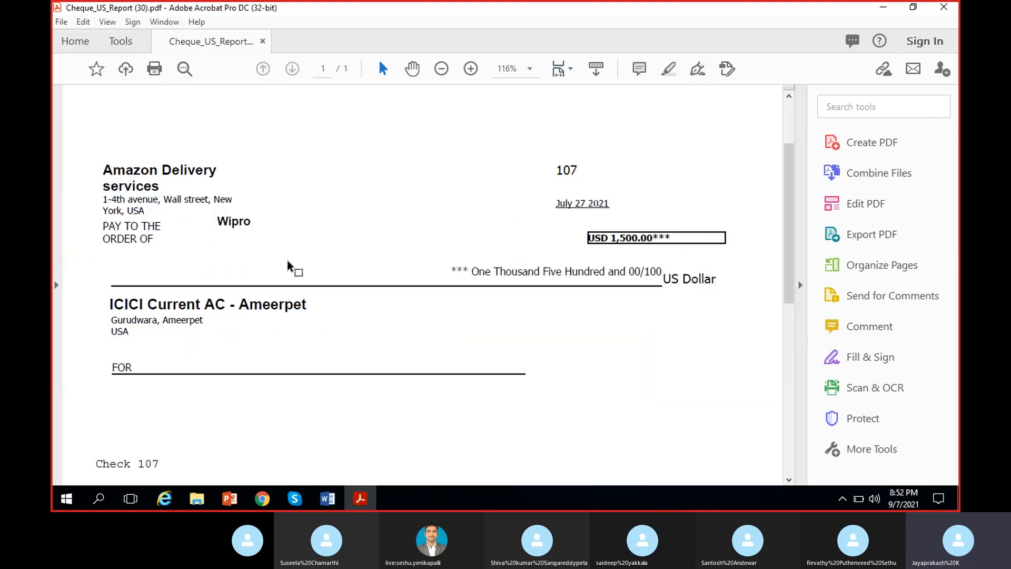
{"action": "left_click_drag", "start_coordinate": [101, 167], "coordinate": [160, 241]}
{"action": "left_click", "coordinate": [236, 253]}
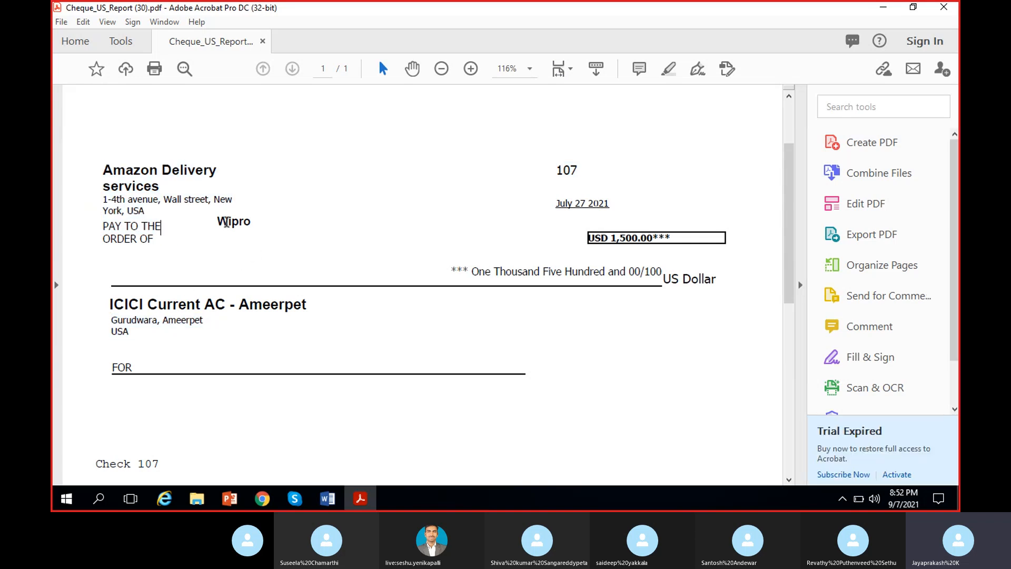
{"action": "left_click_drag", "start_coordinate": [216, 220], "coordinate": [297, 217]}
{"action": "left_click", "coordinate": [262, 226]}
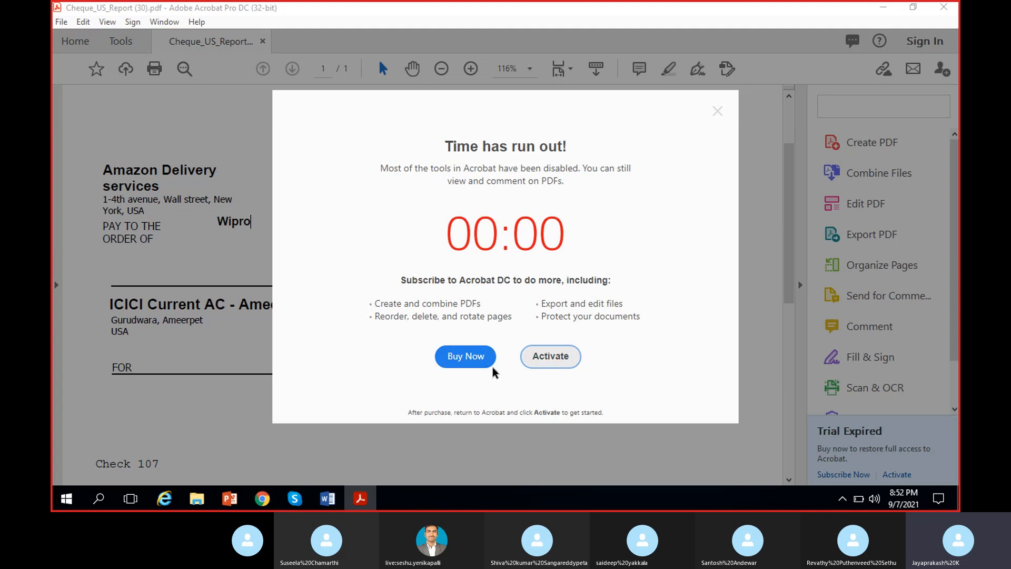
{"action": "left_click", "coordinate": [718, 111]}
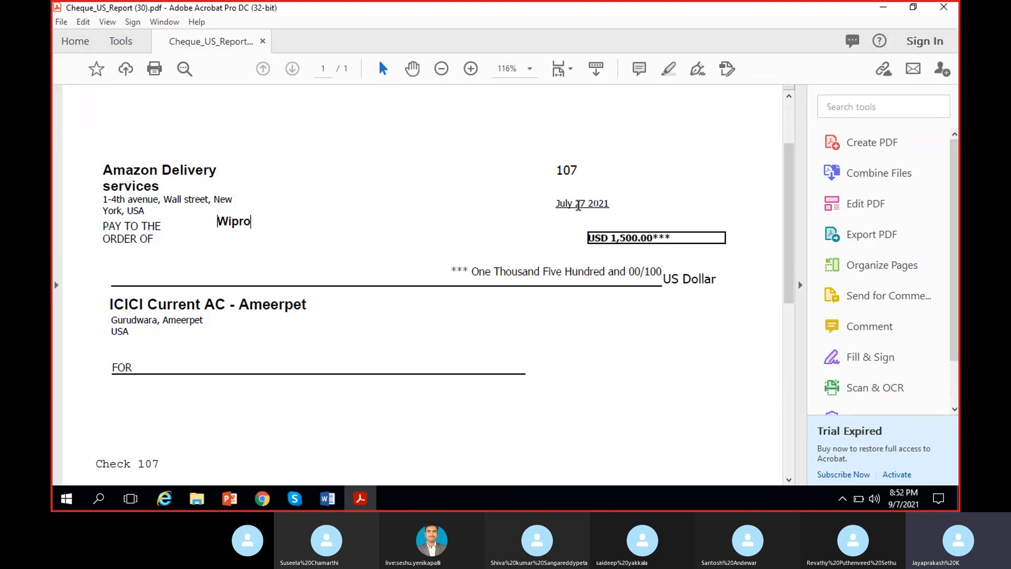
{"action": "left_click_drag", "start_coordinate": [585, 169], "coordinate": [547, 170]}
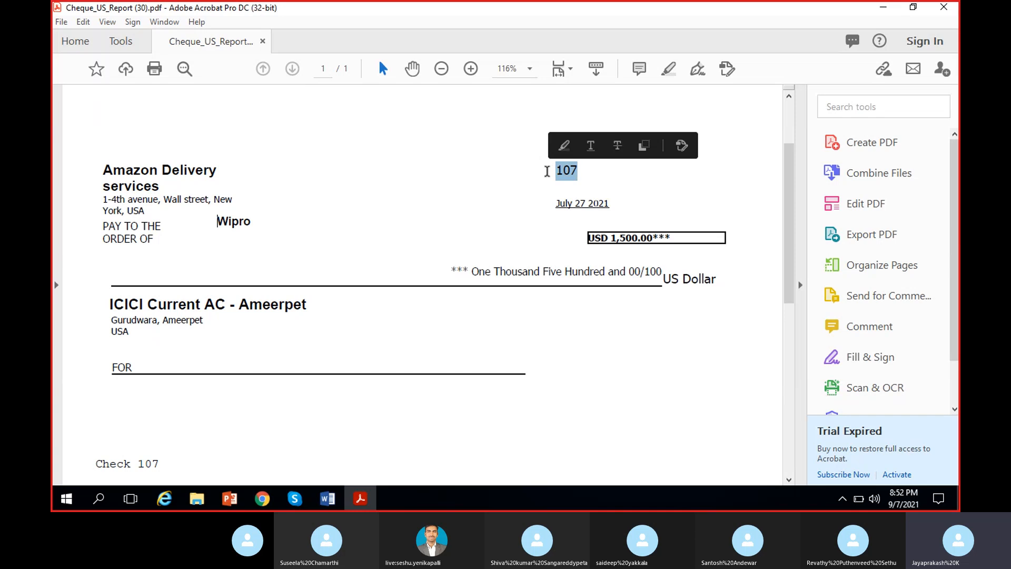
{"action": "left_click", "coordinate": [584, 252]}
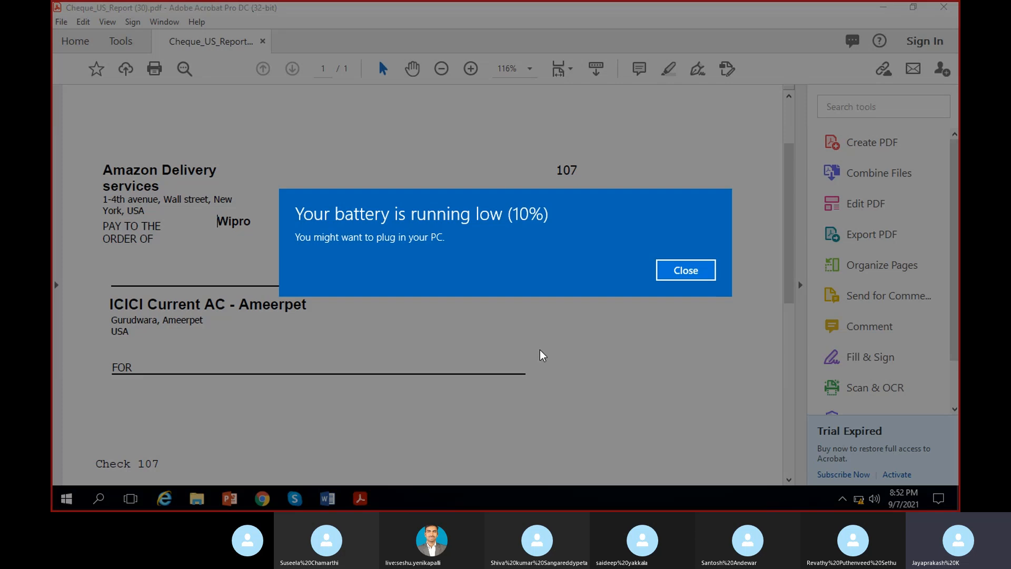
Step: Dismiss the low-battery notice and examine the sample check's amount, bank details and the invoice breakdown in the stub below it
{"action": "left_click", "coordinate": [704, 270]}
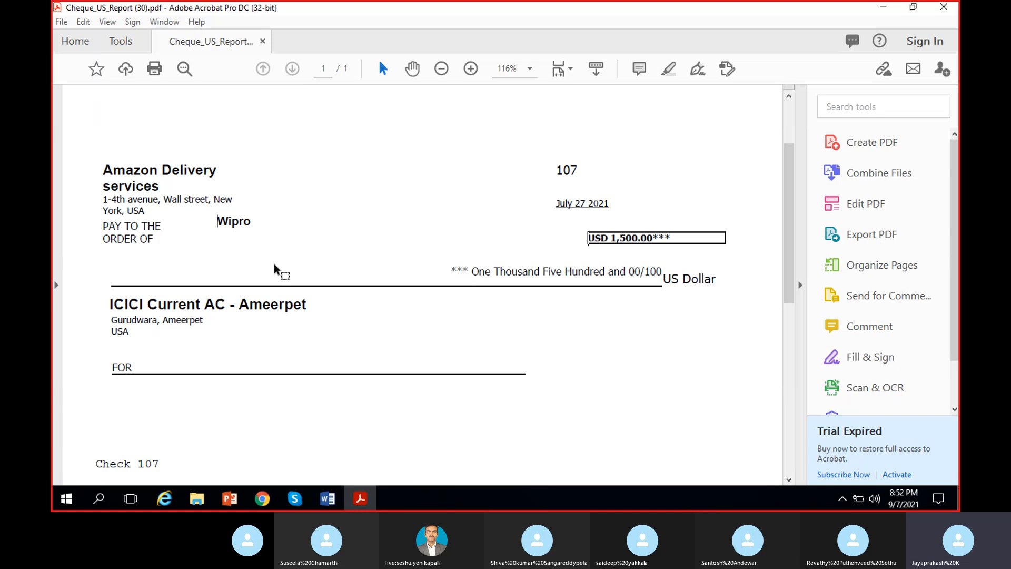
{"action": "scroll", "coordinate": [195, 326], "scroll_direction": "down", "scroll_amount": 1}
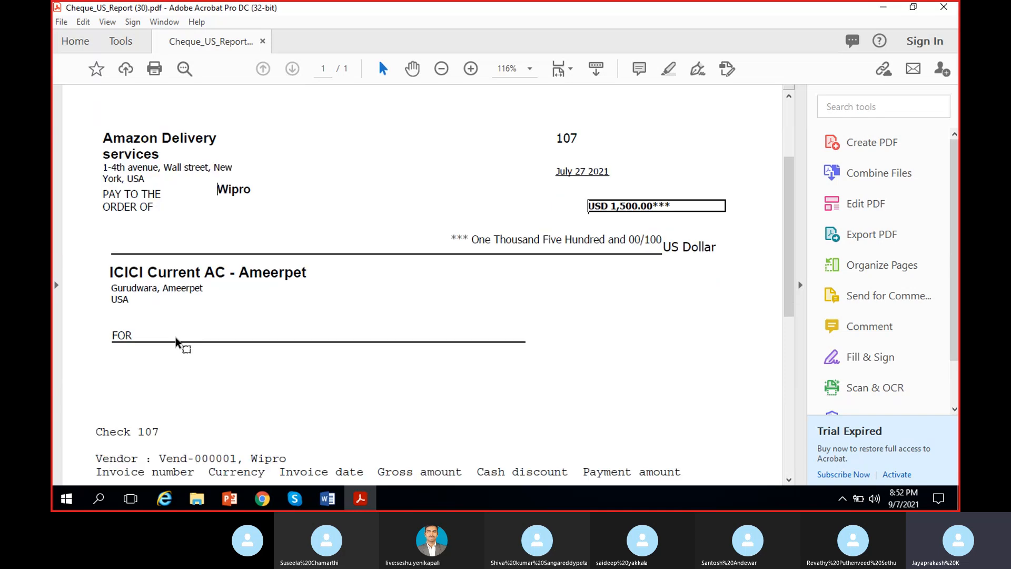
{"action": "scroll", "coordinate": [202, 343], "scroll_direction": "down", "scroll_amount": 2}
{"action": "scroll", "coordinate": [198, 337], "scroll_direction": "down", "scroll_amount": 2}
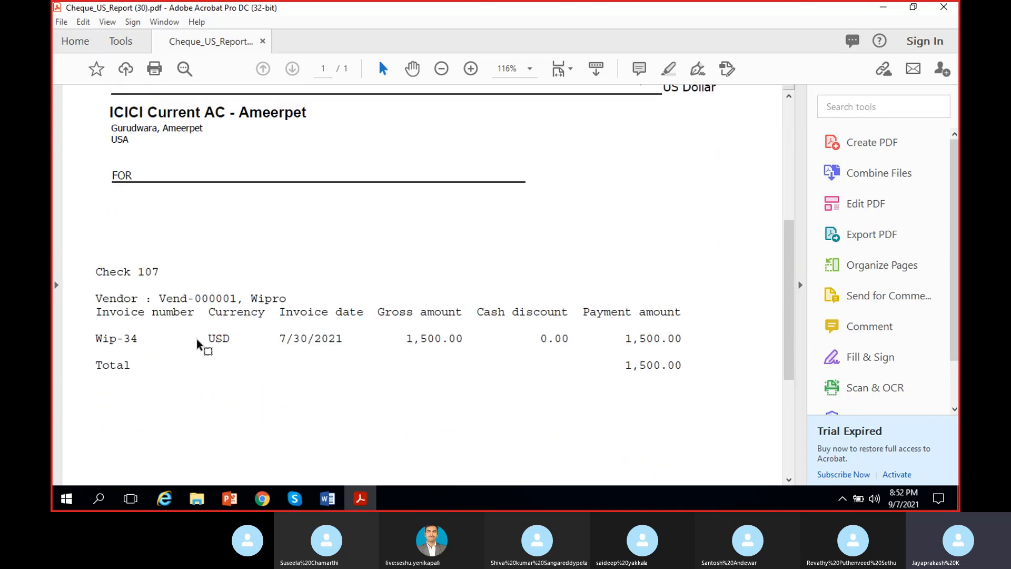
{"action": "scroll", "coordinate": [195, 332], "scroll_direction": "down", "scroll_amount": 1}
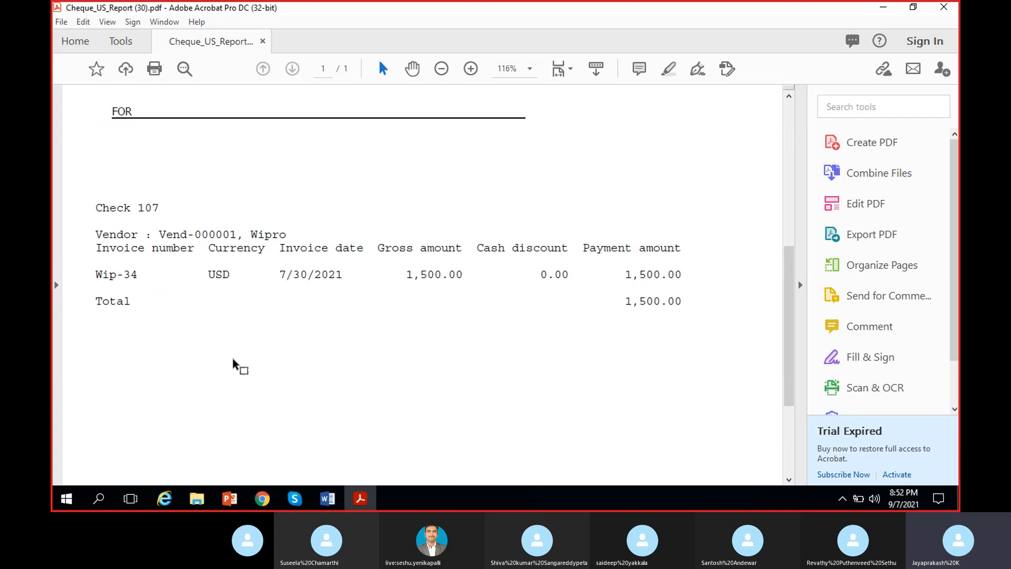
{"action": "scroll", "coordinate": [192, 245], "scroll_direction": "down", "scroll_amount": 2}
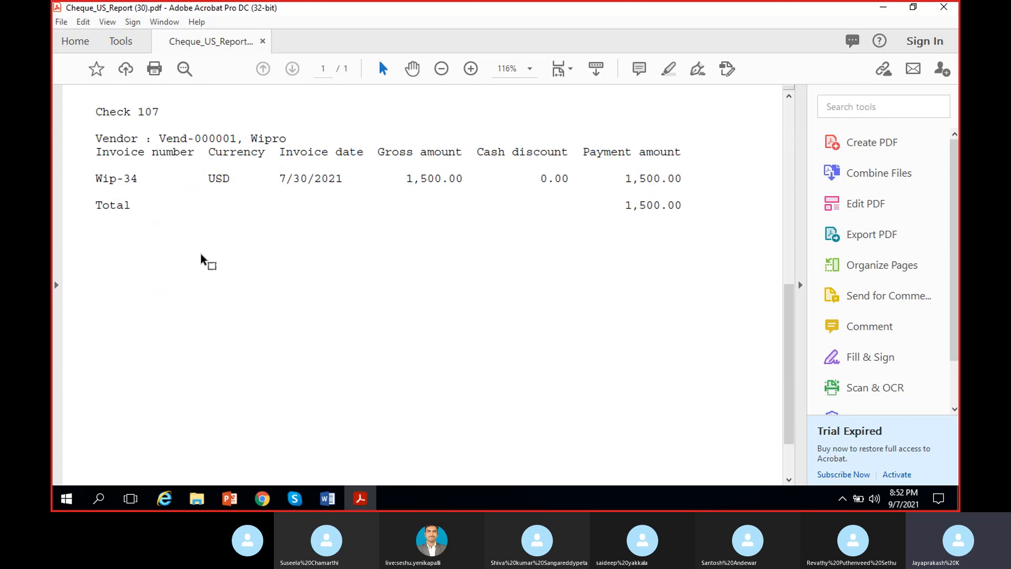
{"action": "scroll", "coordinate": [136, 266], "scroll_direction": "up", "scroll_amount": 1}
{"action": "scroll", "coordinate": [121, 198], "scroll_direction": "up", "scroll_amount": 1}
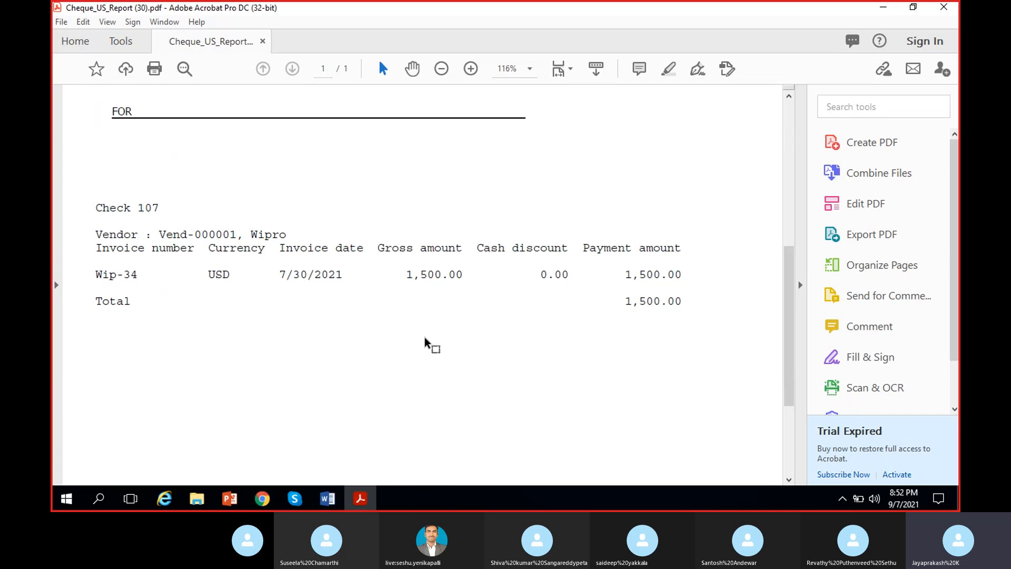
{"action": "scroll", "coordinate": [424, 343], "scroll_direction": "up", "scroll_amount": 5}
{"action": "scroll", "coordinate": [358, 357], "scroll_direction": "up", "scroll_amount": 1}
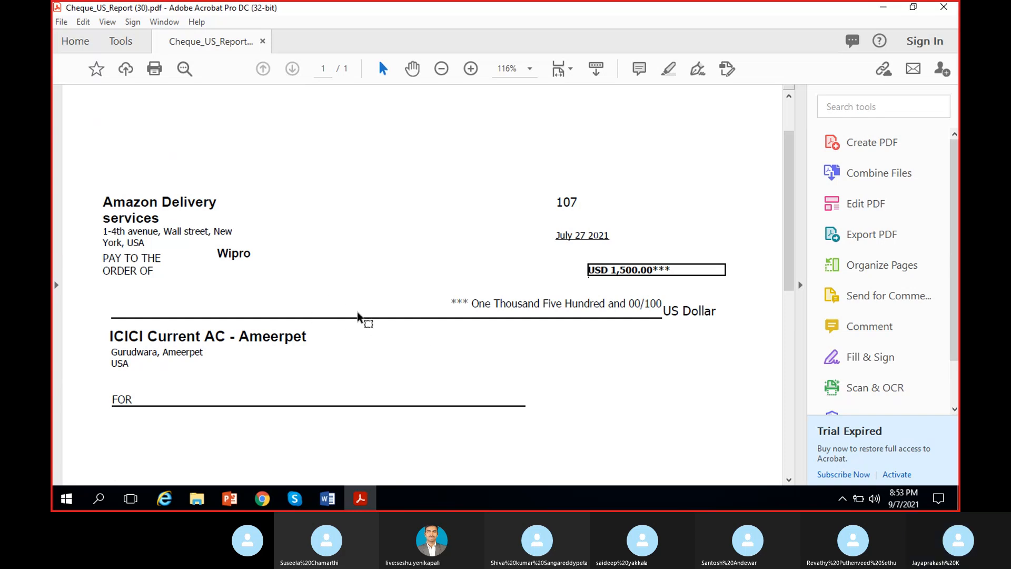
{"action": "scroll", "coordinate": [137, 372], "scroll_direction": "down", "scroll_amount": 1}
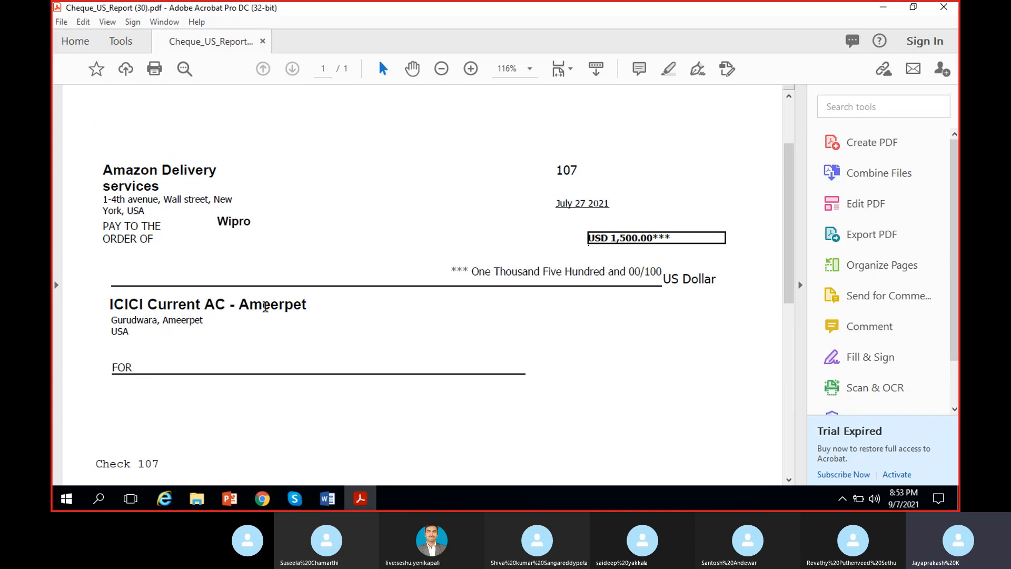
Step: Close the Cheque_US_Report (30) PDF and open Cheque_US_Report (28) from the Downloads folder
{"action": "left_click", "coordinate": [942, 12]}
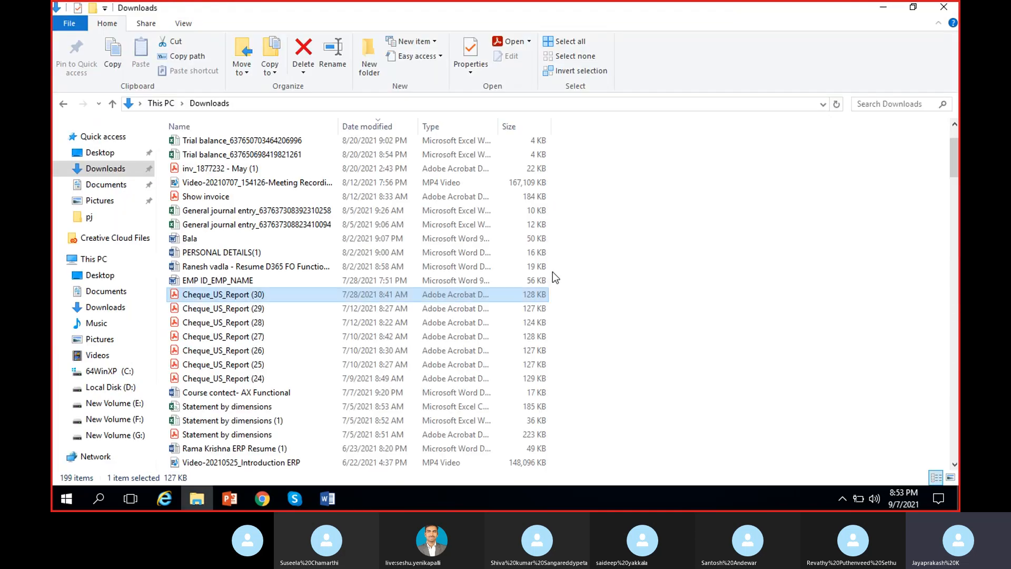
{"action": "left_click", "coordinate": [240, 324]}
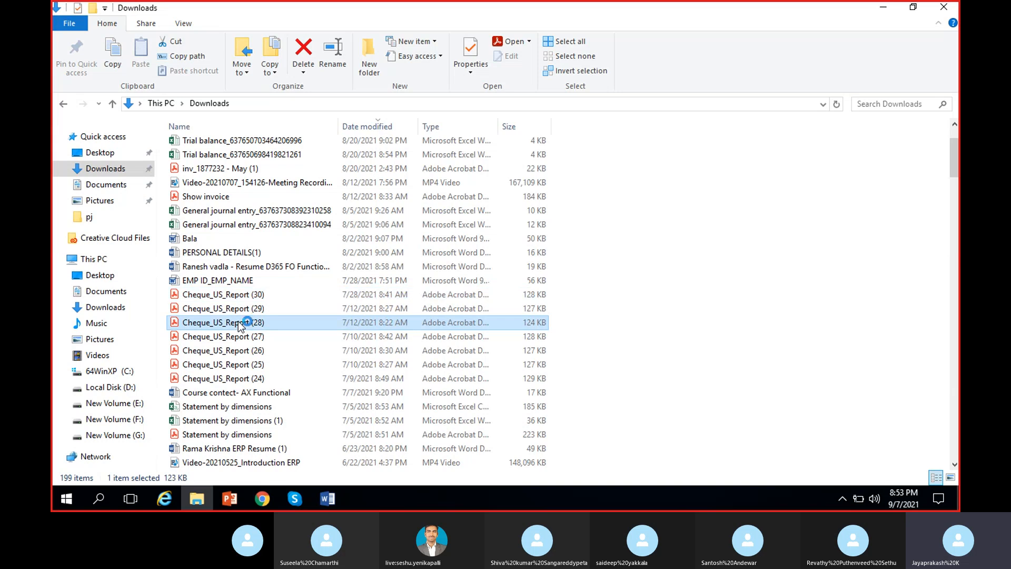
{"action": "scroll", "coordinate": [238, 325], "scroll_direction": "down", "scroll_amount": 2}
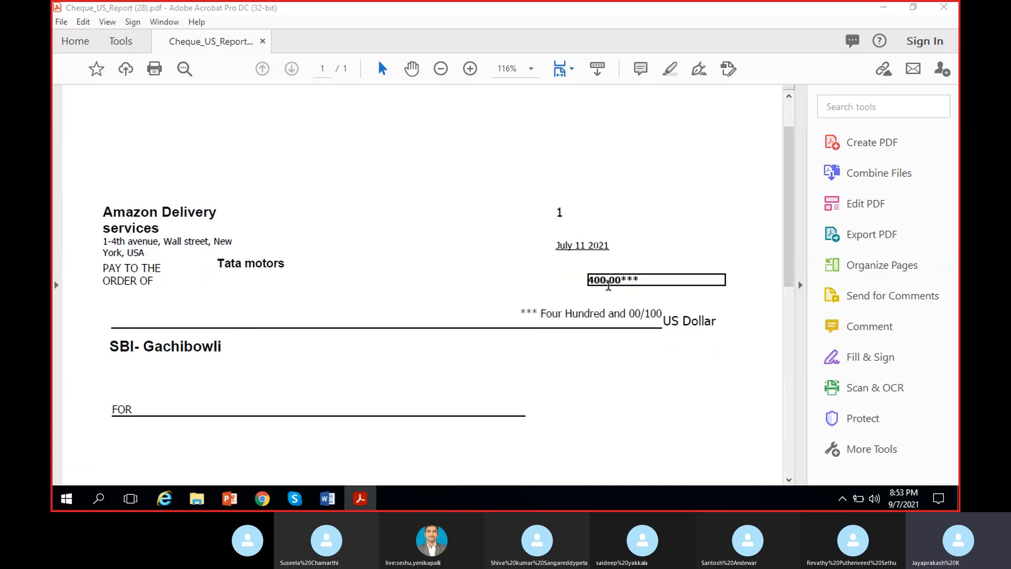
Step: Examine the Tata motors check's amount in figures and words, its check number, and the stub area below
{"action": "left_click_drag", "start_coordinate": [642, 282], "coordinate": [588, 280]}
{"action": "left_click", "coordinate": [519, 347]}
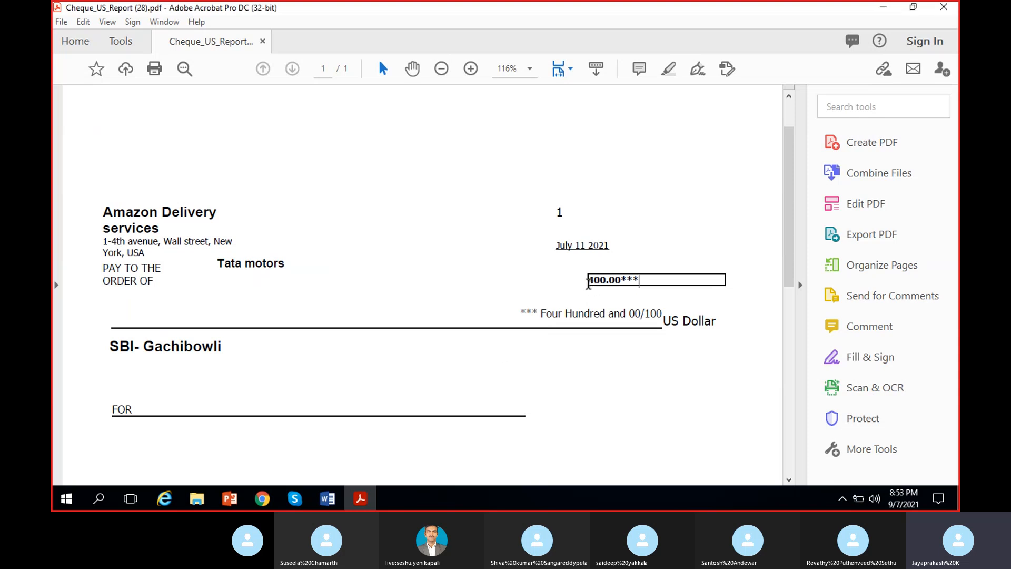
{"action": "scroll", "coordinate": [456, 337], "scroll_direction": "down", "scroll_amount": 1}
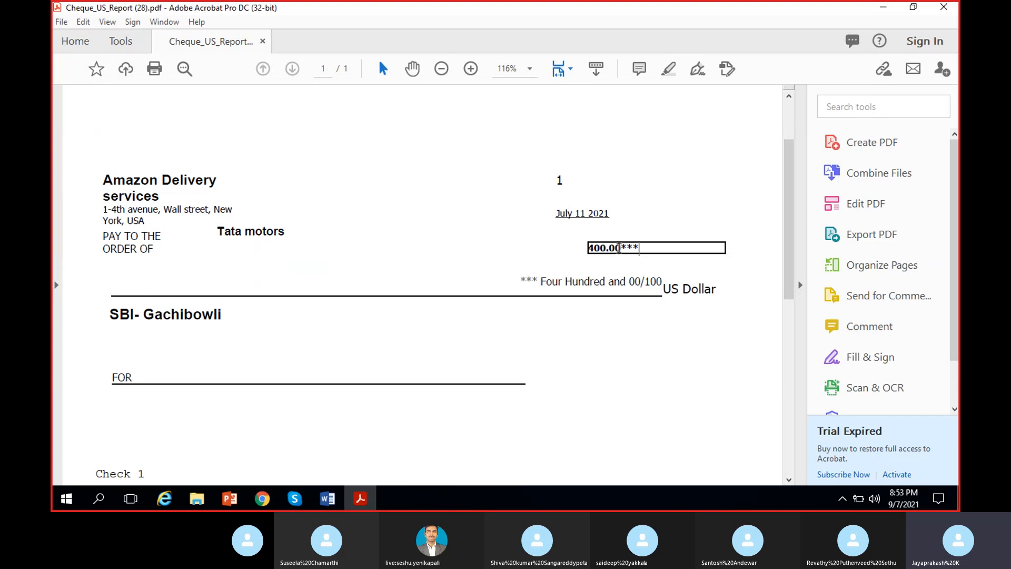
{"action": "left_click_drag", "start_coordinate": [532, 285], "coordinate": [652, 287]}
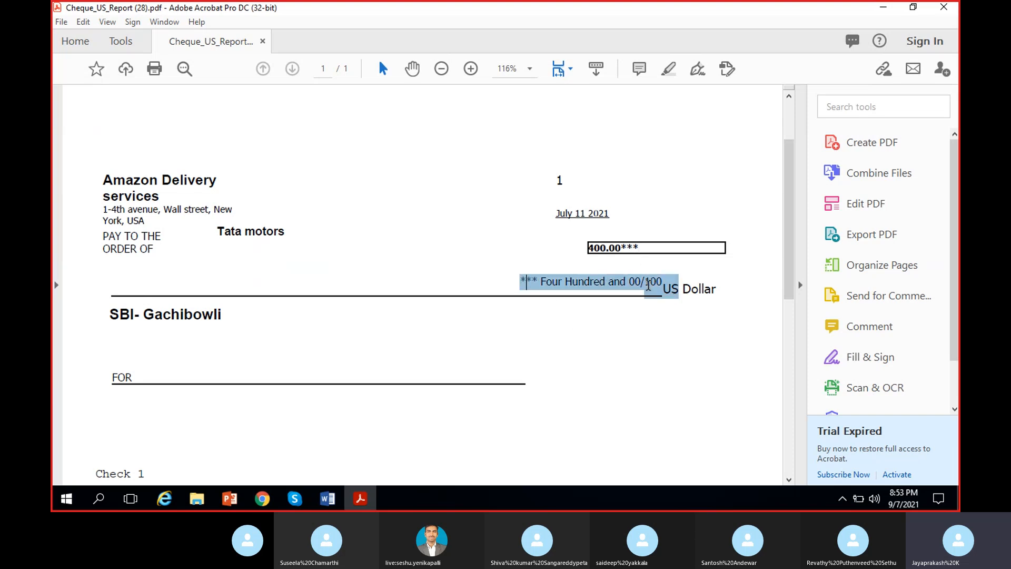
{"action": "left_click", "coordinate": [511, 355]}
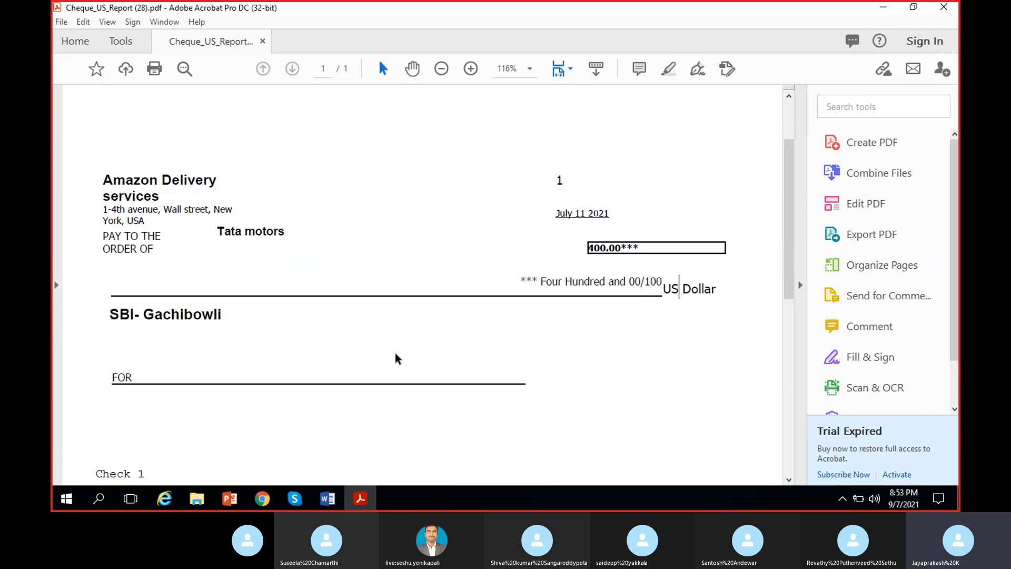
{"action": "scroll", "coordinate": [397, 360], "scroll_direction": "down", "scroll_amount": 3}
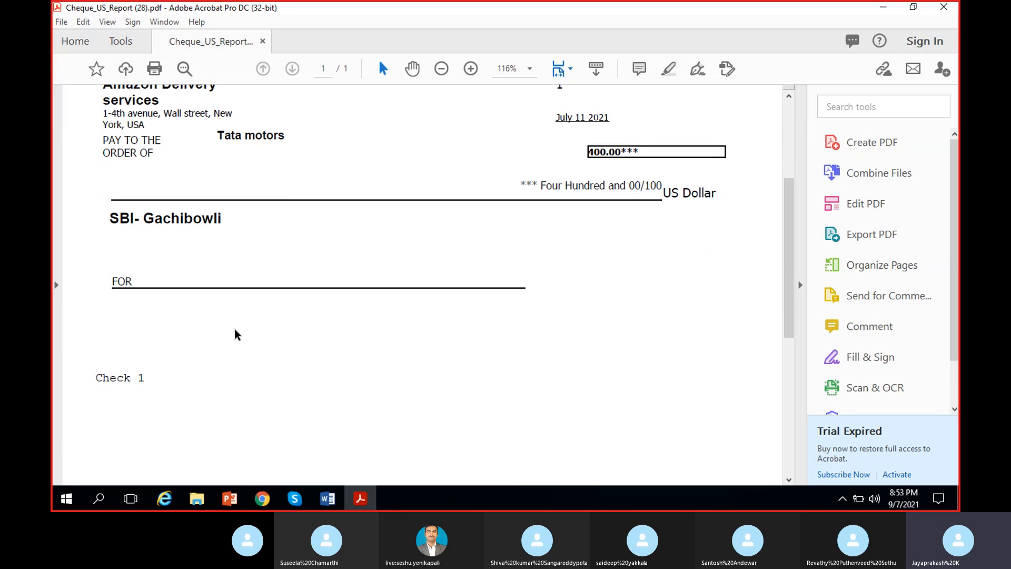
{"action": "scroll", "coordinate": [237, 335], "scroll_direction": "up", "scroll_amount": 2}
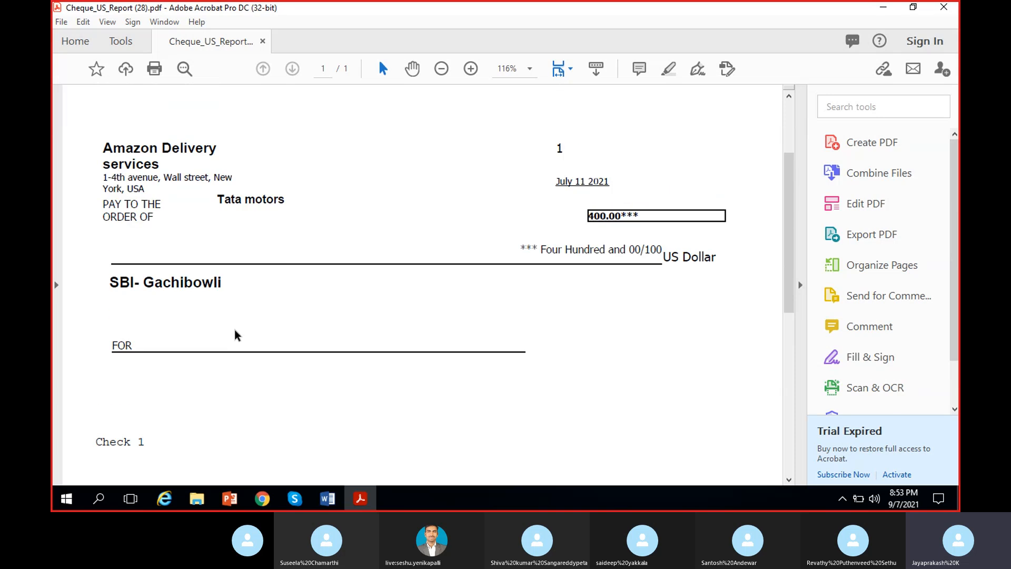
{"action": "scroll", "coordinate": [236, 335], "scroll_direction": "up", "scroll_amount": 1}
{"action": "left_click_drag", "start_coordinate": [528, 193], "coordinate": [573, 183]}
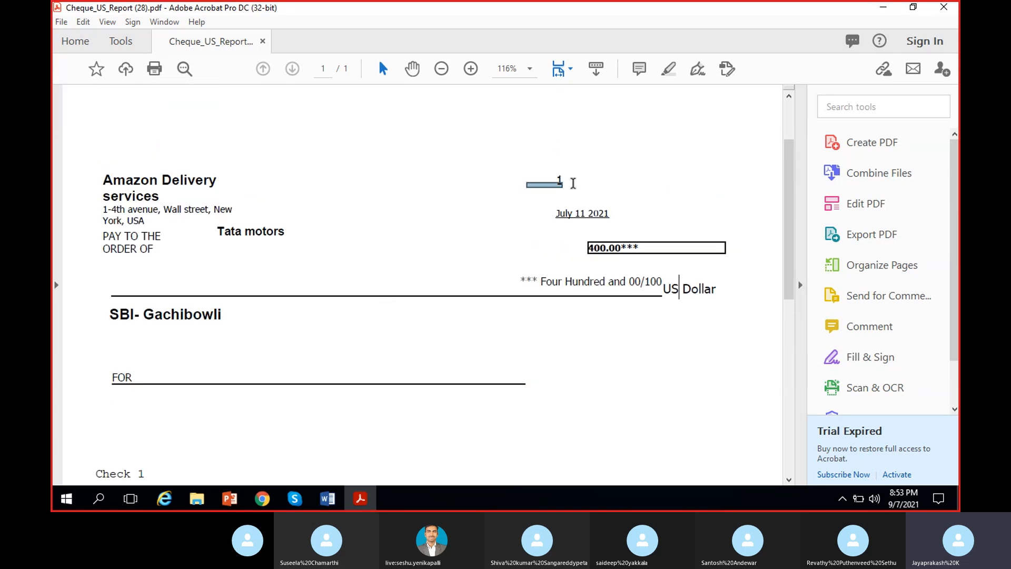
{"action": "left_click", "coordinate": [609, 178]}
{"action": "scroll", "coordinate": [453, 238], "scroll_direction": "down", "scroll_amount": 2}
{"action": "scroll", "coordinate": [453, 238], "scroll_direction": "up", "scroll_amount": 3}
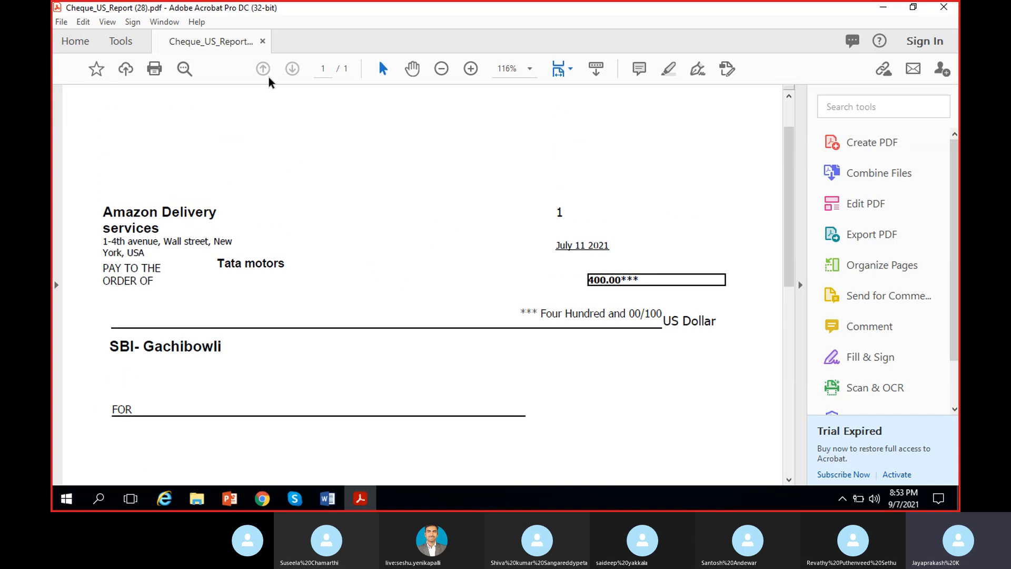
Step: Close the Cheque_US_Report (28) document and switch to the Vendor payments page in Chrome
{"action": "left_click", "coordinate": [263, 41]}
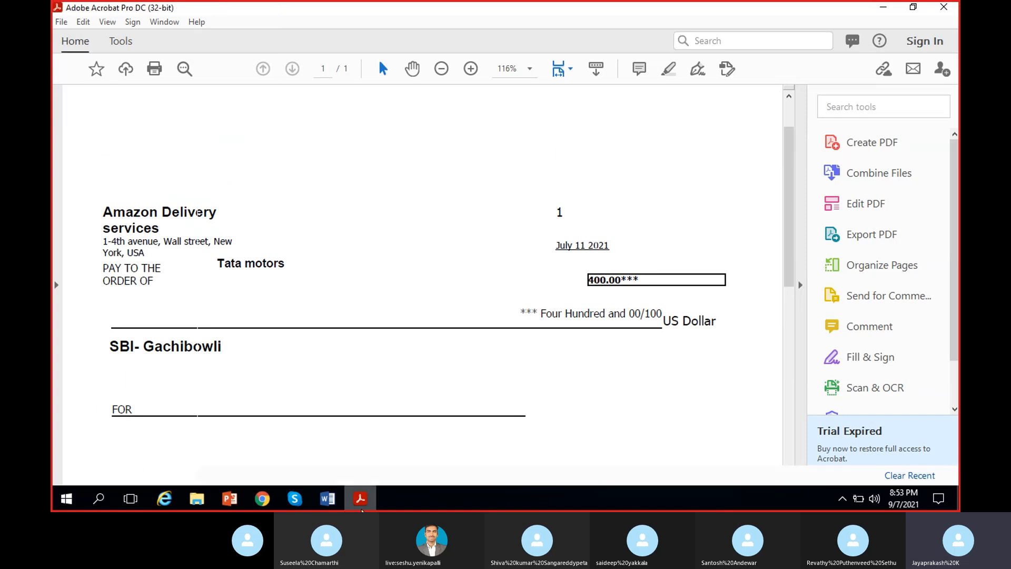
{"action": "left_click", "coordinate": [372, 497]}
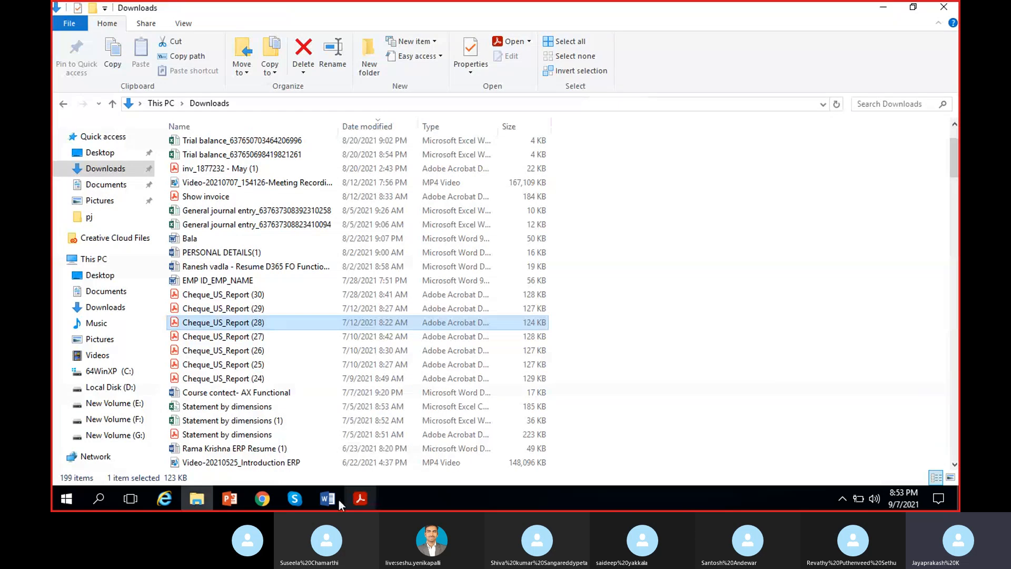
{"action": "left_click", "coordinate": [265, 504]}
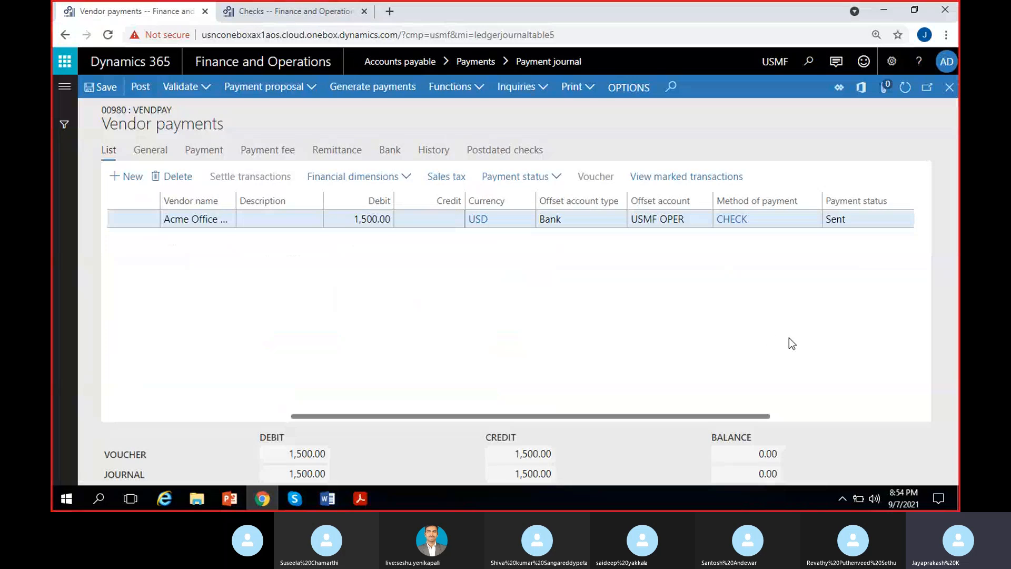
Step: Review the payment status and check number on the Acme Office Supplies payment line
{"action": "scroll", "coordinate": [788, 337], "scroll_direction": "right", "scroll_amount": 3}
{"action": "left_click", "coordinate": [766, 219]}
{"action": "left_click", "coordinate": [726, 316]}
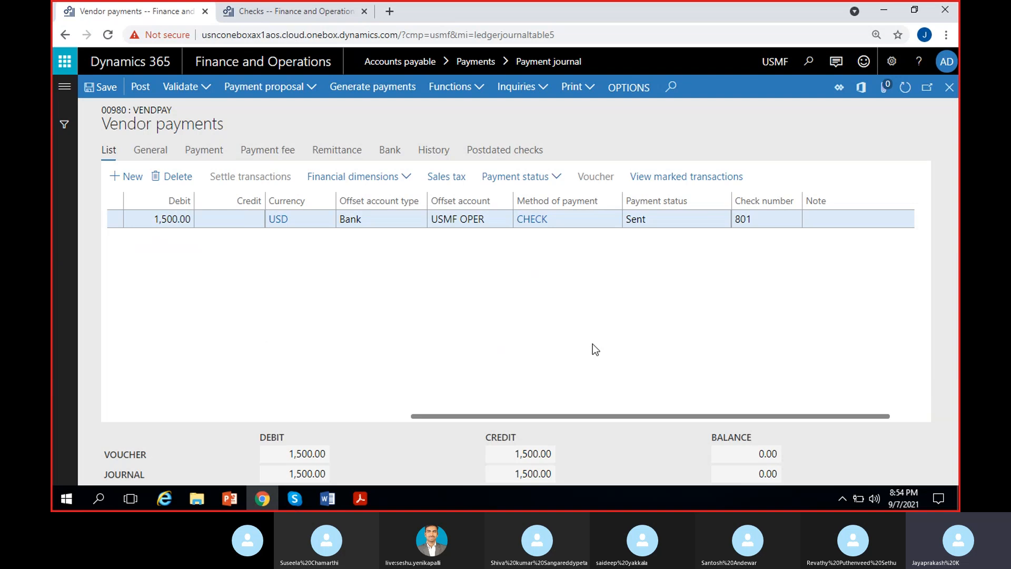
Step: Switch the Dynamics 365 company from USMF to MRF
{"action": "left_click", "coordinate": [773, 62]}
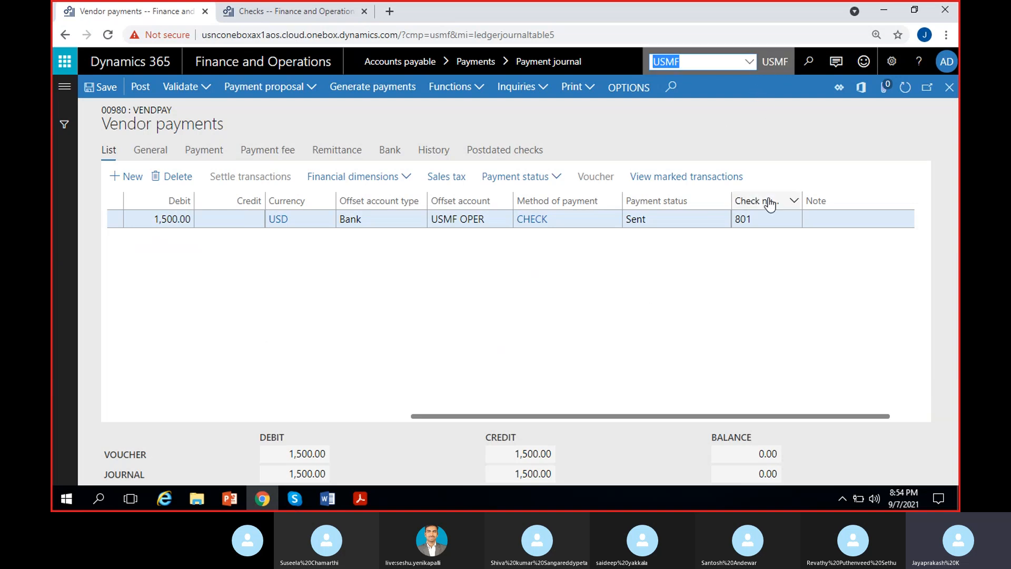
{"action": "type", "text": "M"}
{"action": "key", "text": "Return"}
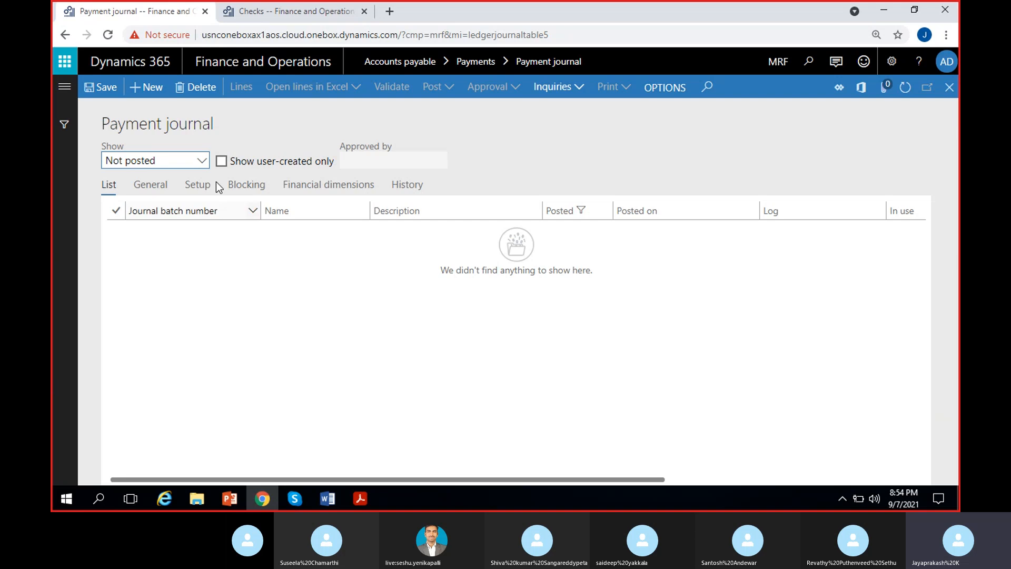
Step: Filter the MRF payment journal list to Posted journals and switch to the Skype meeting window
{"action": "left_click", "coordinate": [196, 160]}
{"action": "left_click", "coordinate": [120, 213]}
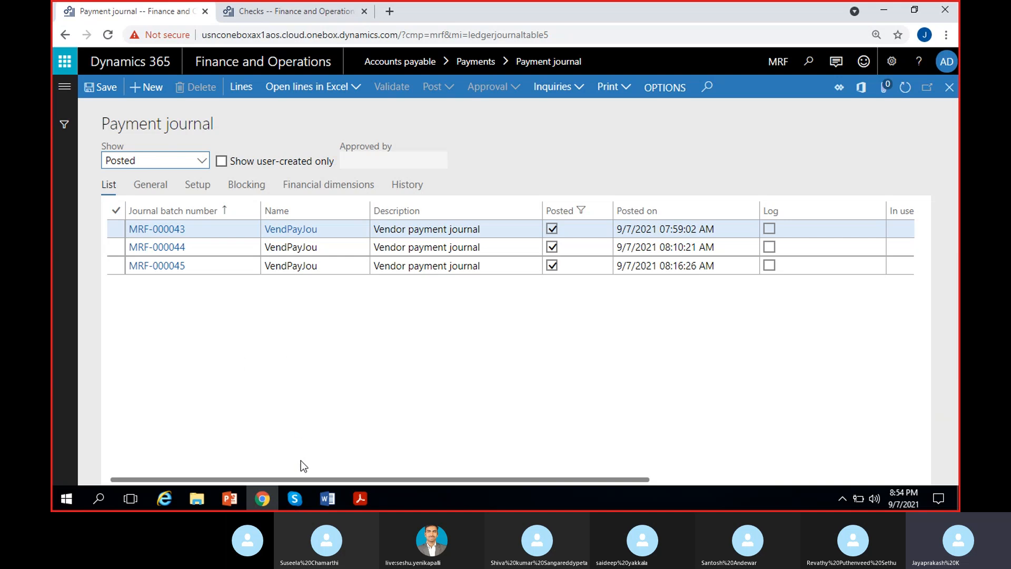
{"action": "left_click", "coordinate": [292, 506]}
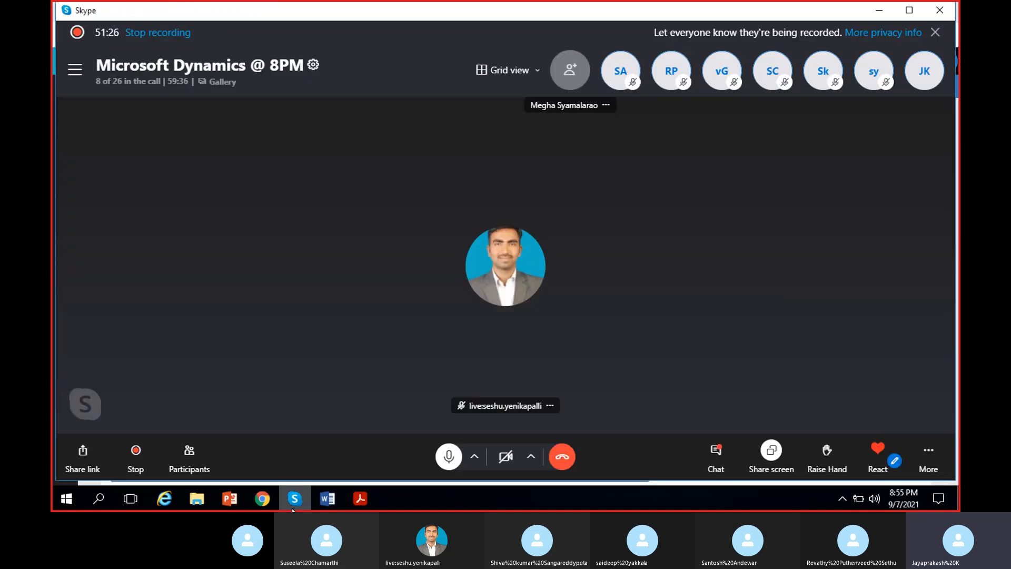